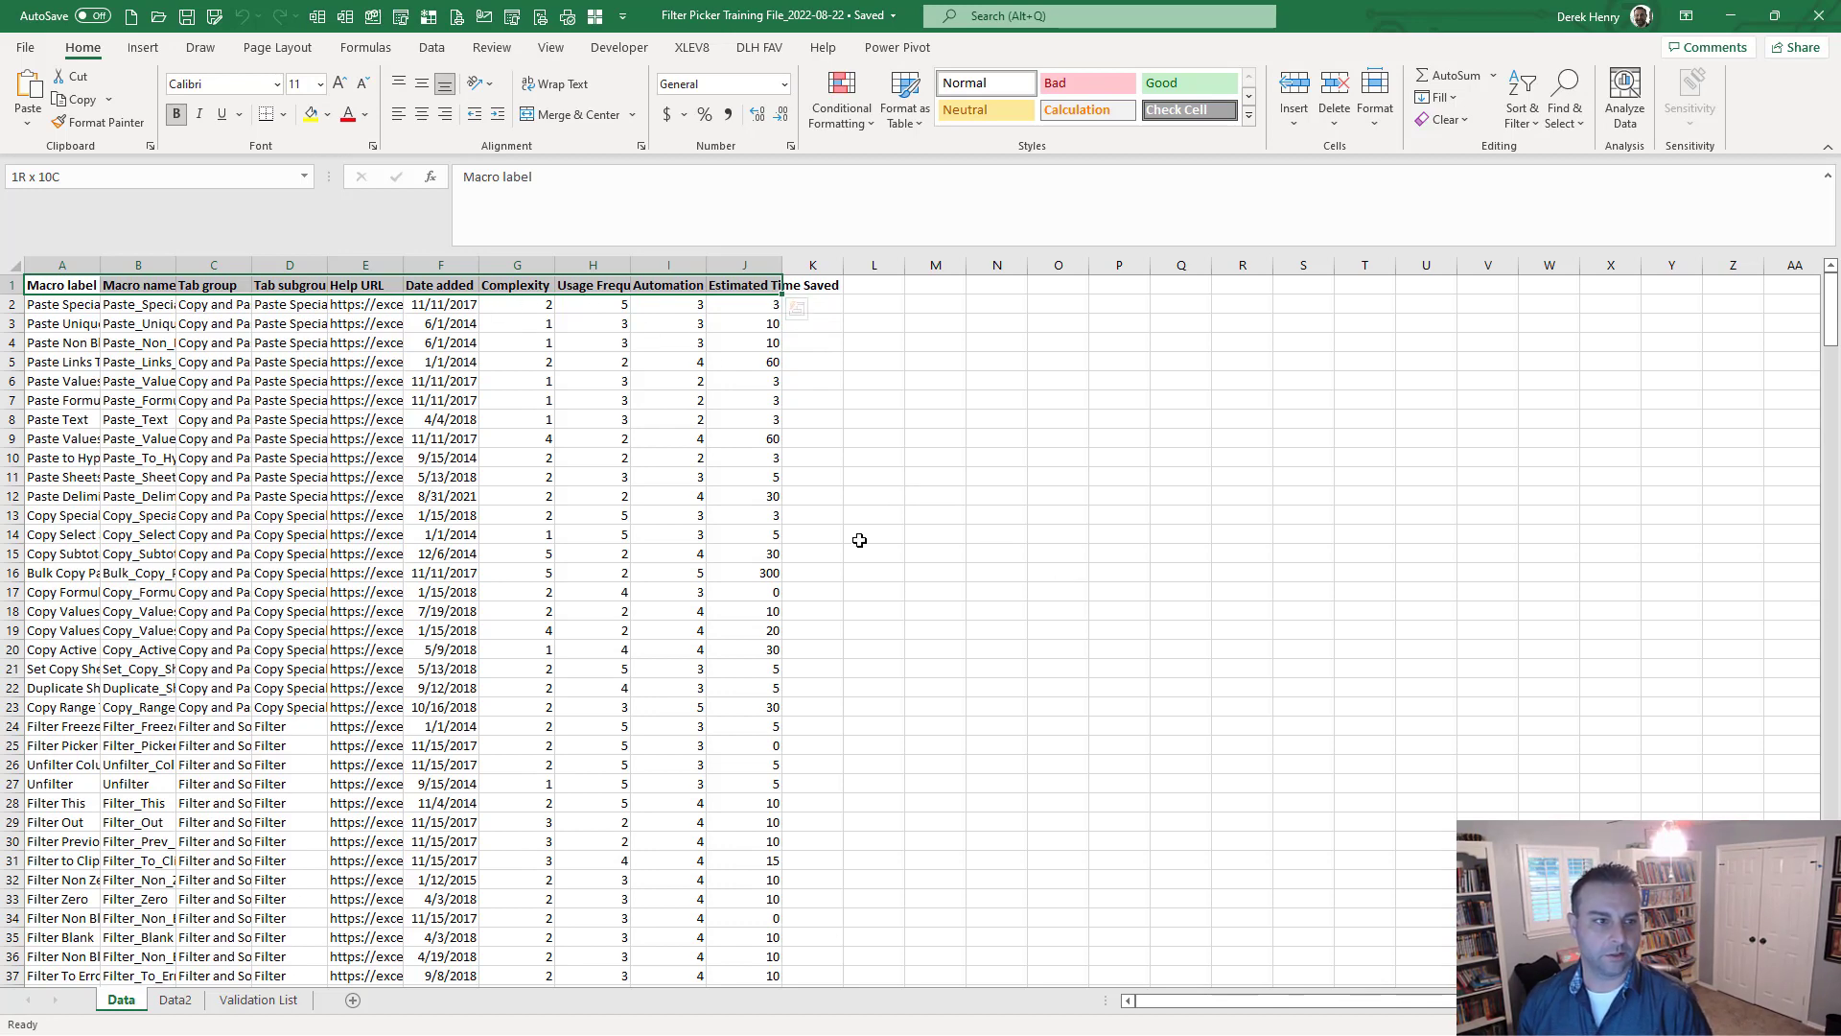
# Apply filters and freeze panes to the full data range with filter action type A, accepting the column auto-fit.
pyautogui.hotkey('ctrl', 'shift', 'Down')
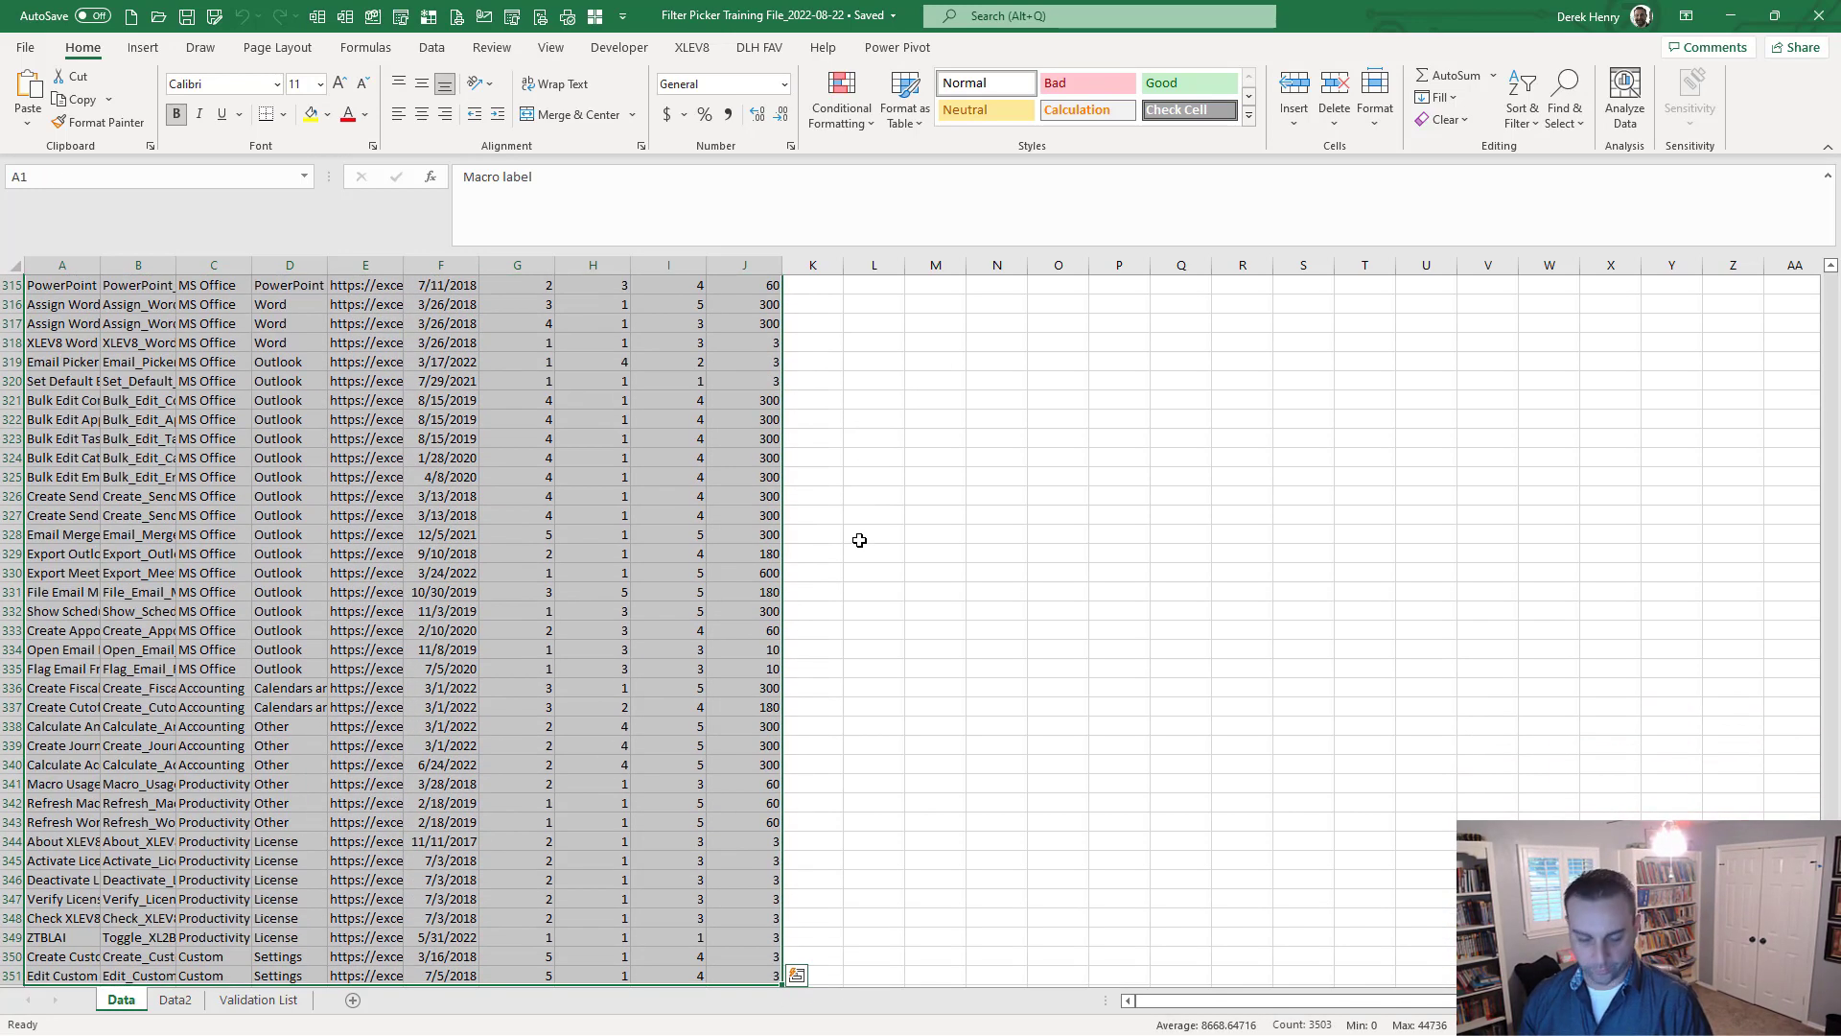
pyautogui.hotkey('ctrl', 'shift', 'f')
pyautogui.write('a')
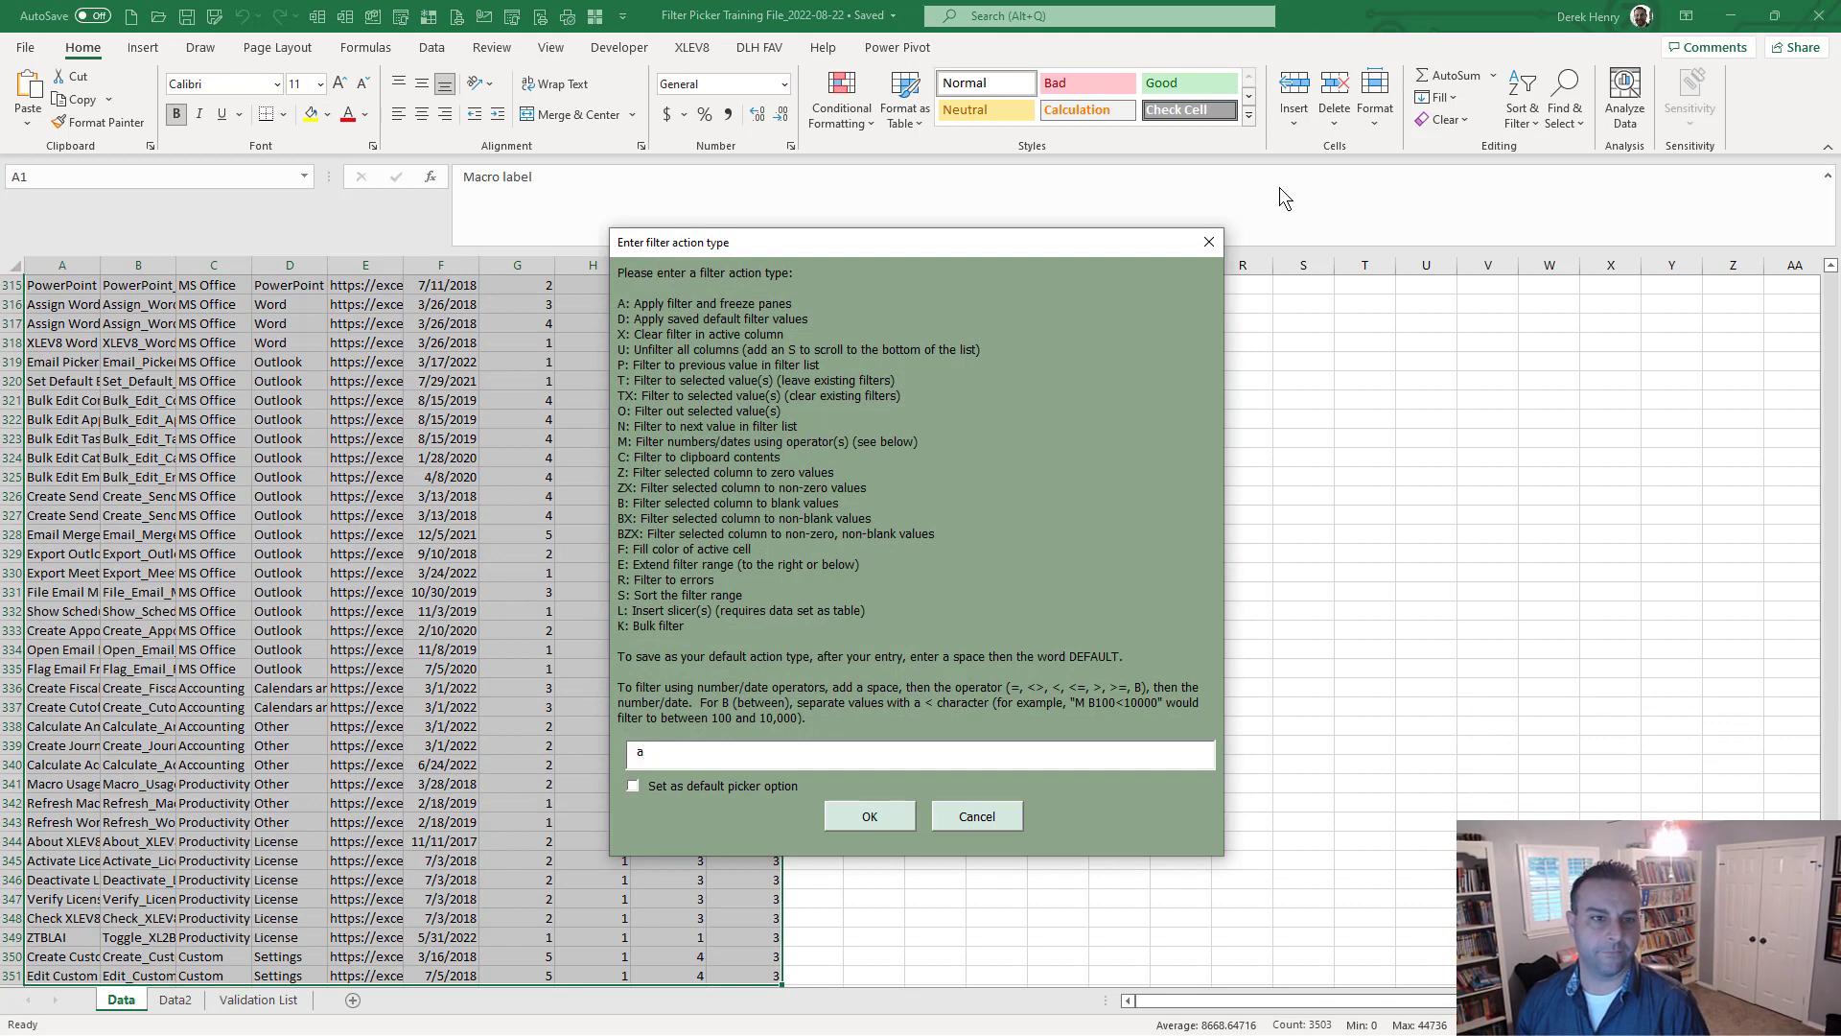
pyautogui.press('Return')
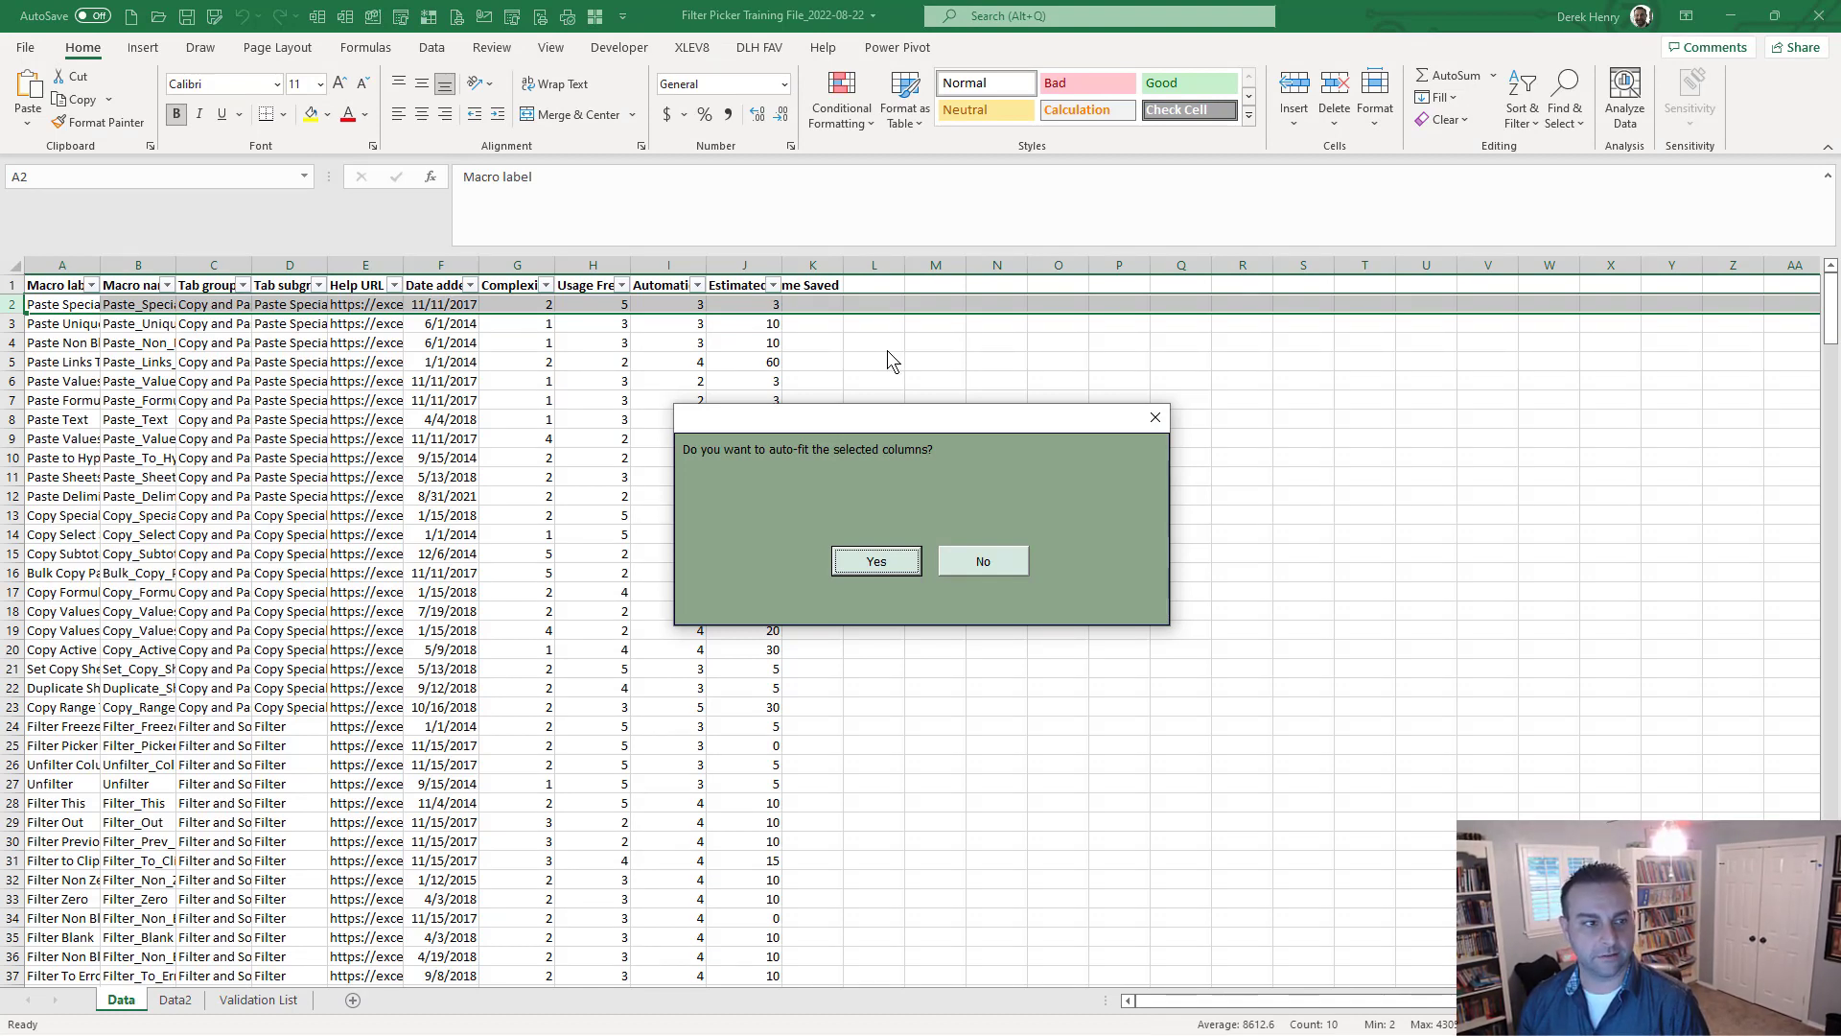
pyautogui.click(878, 561)
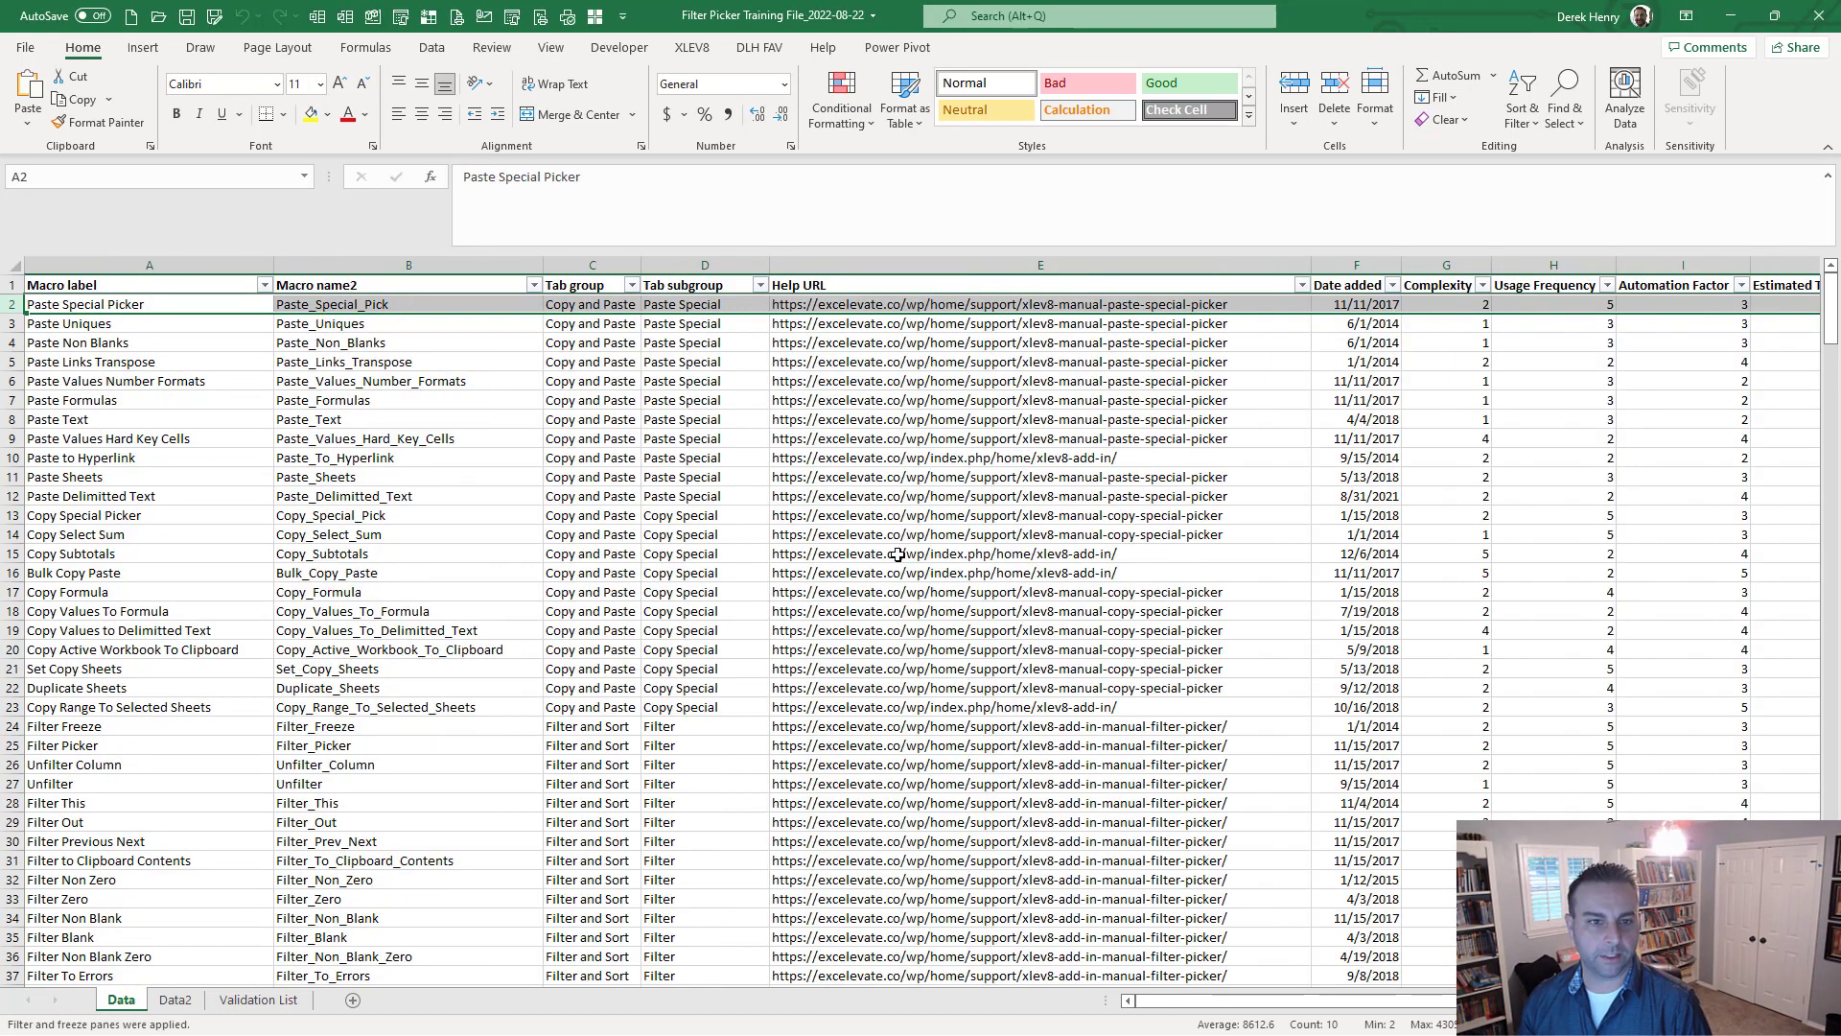
# Narrow the Help URL column so that all columns through Estimated Time Saved fit in view.
pyautogui.click(1274, 383)
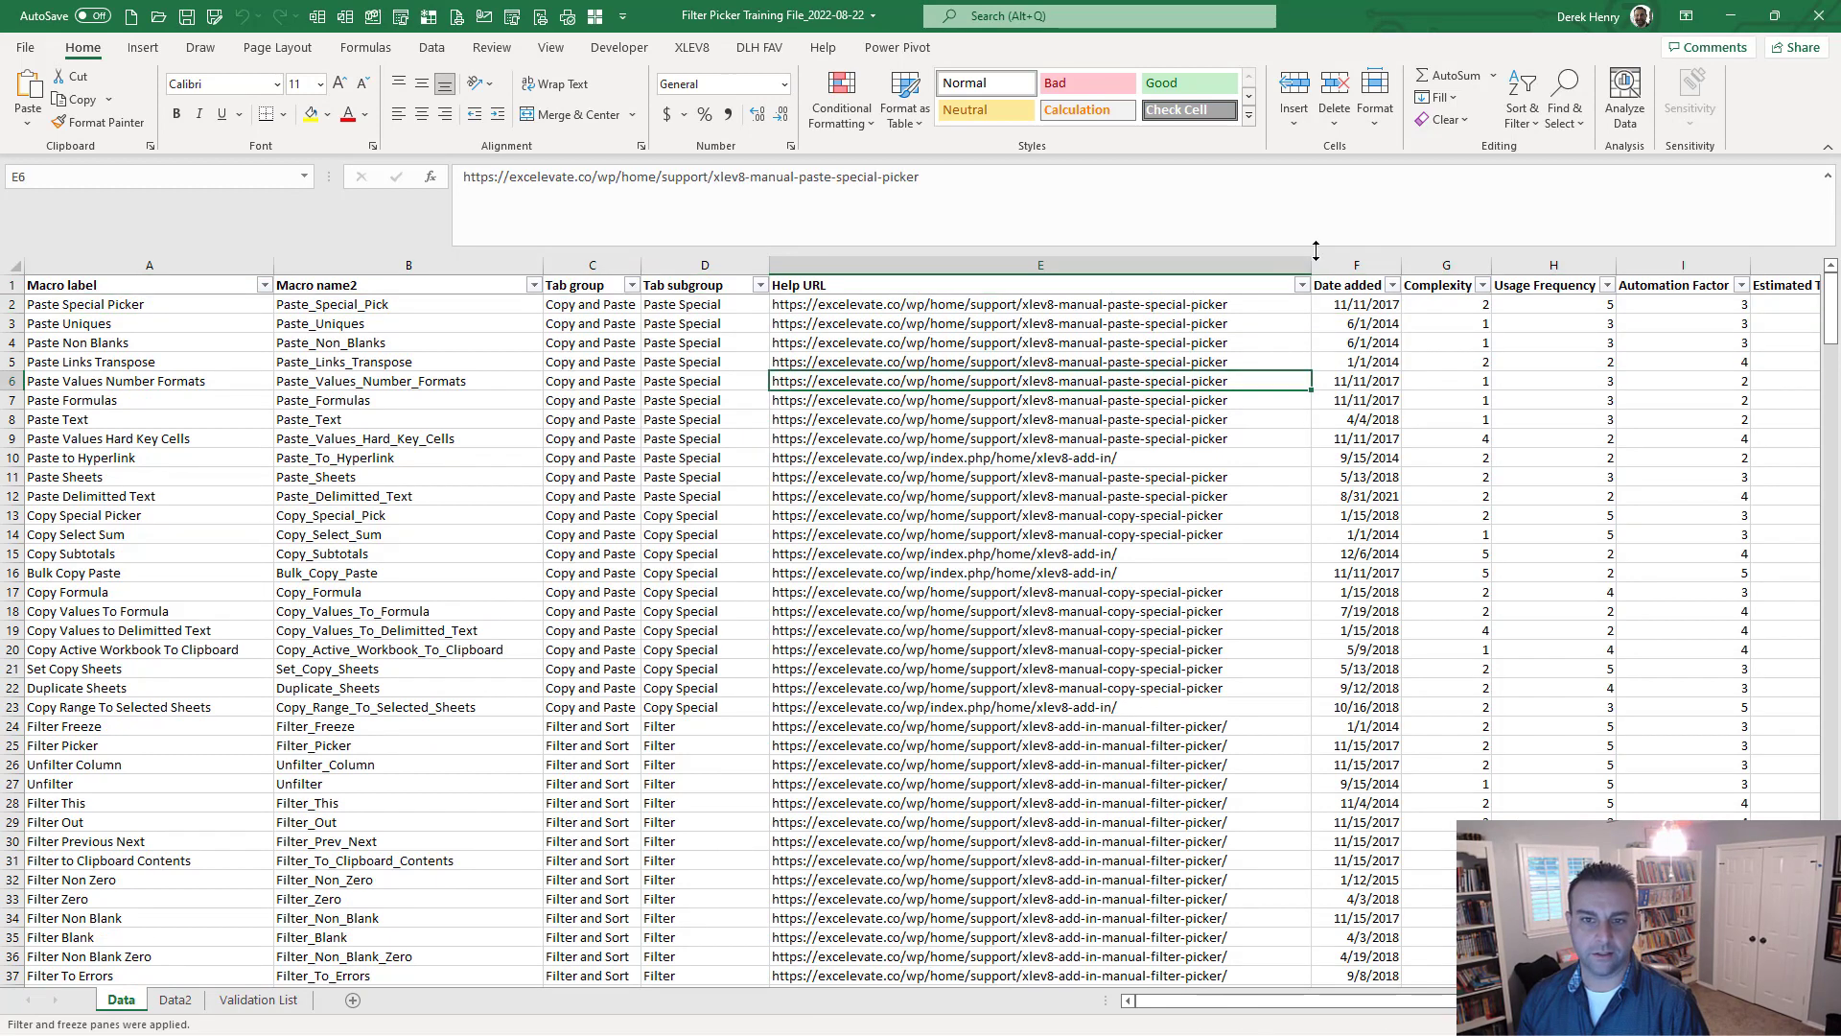
pyautogui.moveTo(1311, 257); pyautogui.dragTo(858, 253)
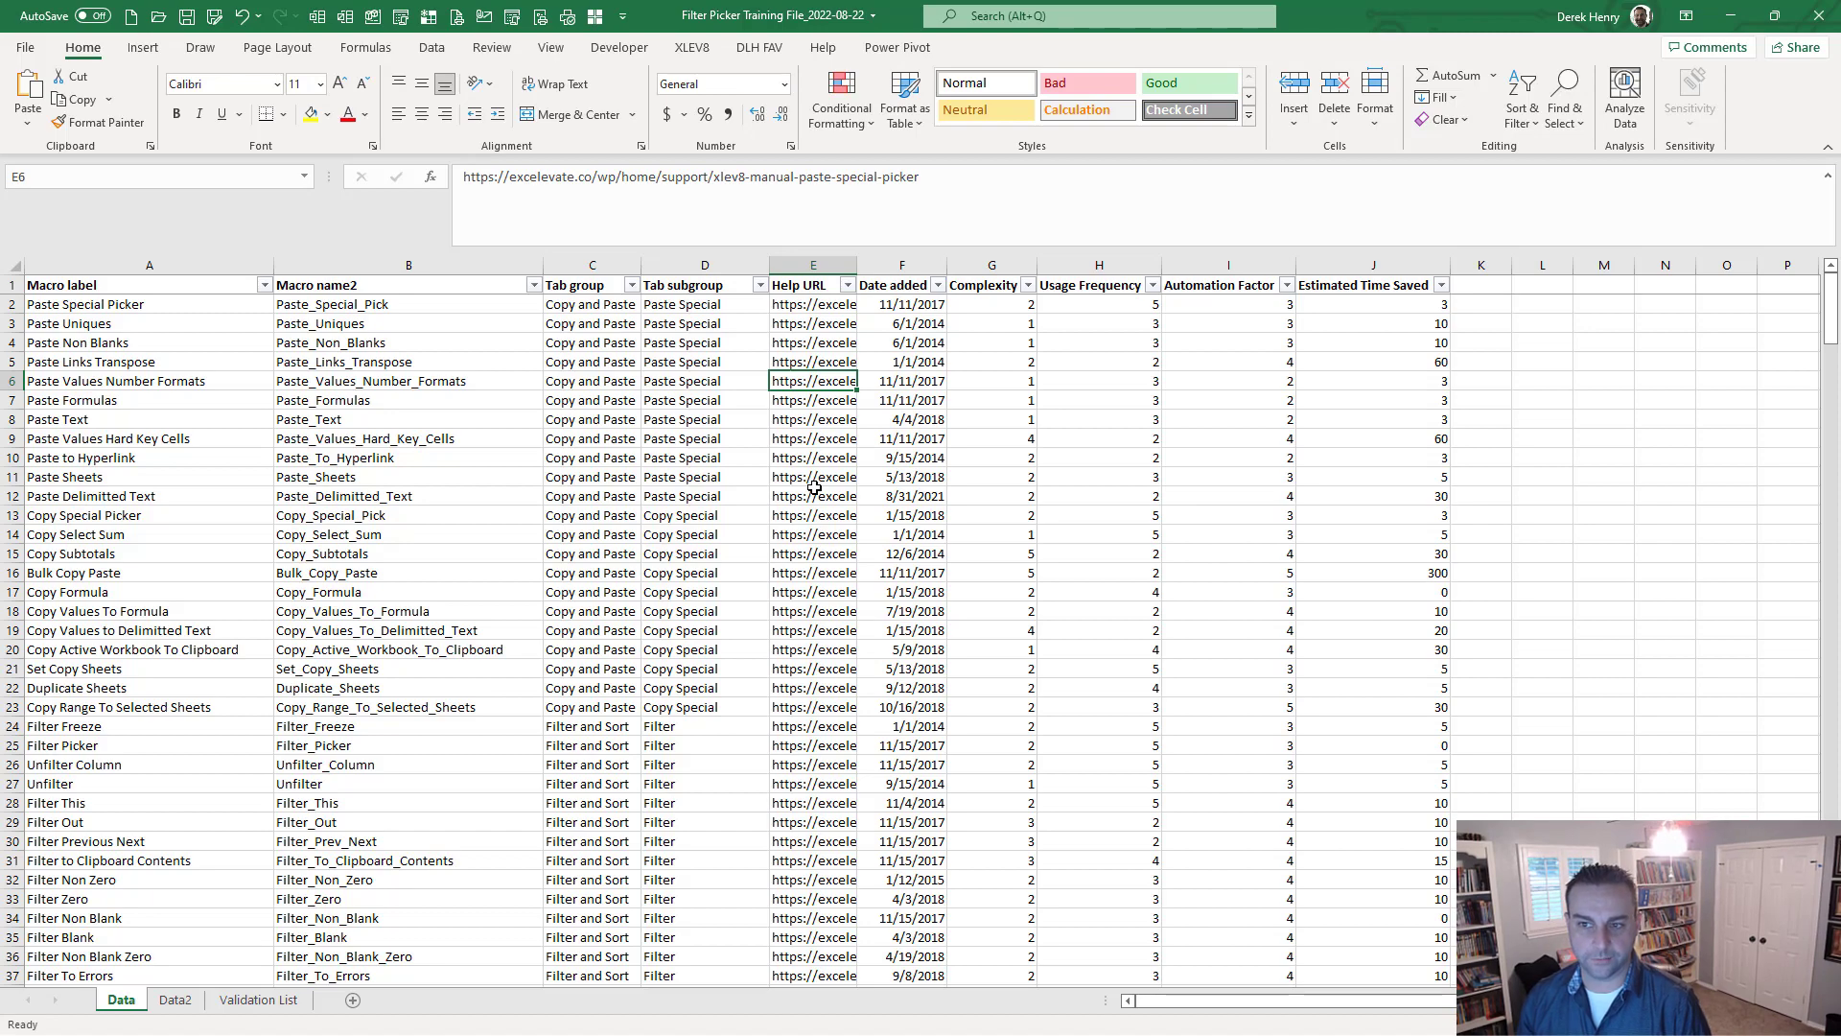
# Select the full data range from the header row to the last record, and return to the start of the Tab subgroup data.
pyautogui.hotkey('ctrl', 'Left')
pyautogui.hotkey('ctrl', 'Up')
pyautogui.hotkey('ctrl', 'shift', 'Right')
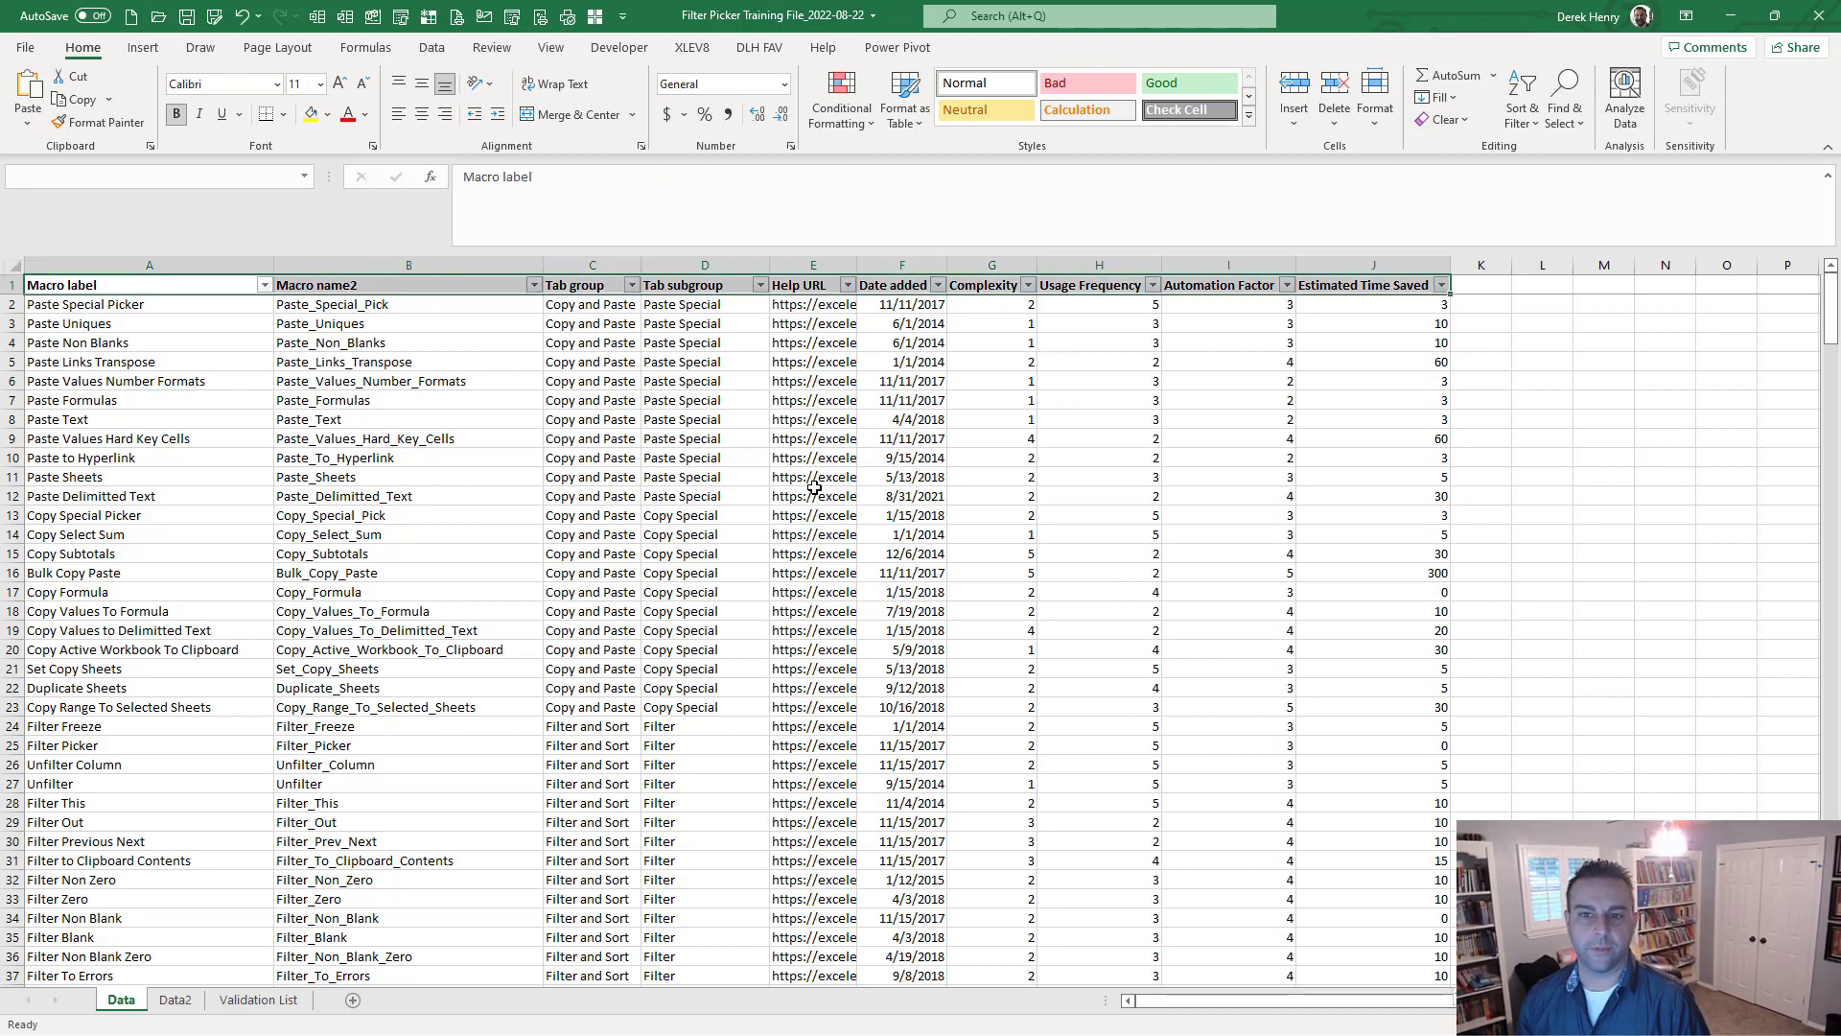
pyautogui.hotkey('ctrl', 'shift', 'Down')
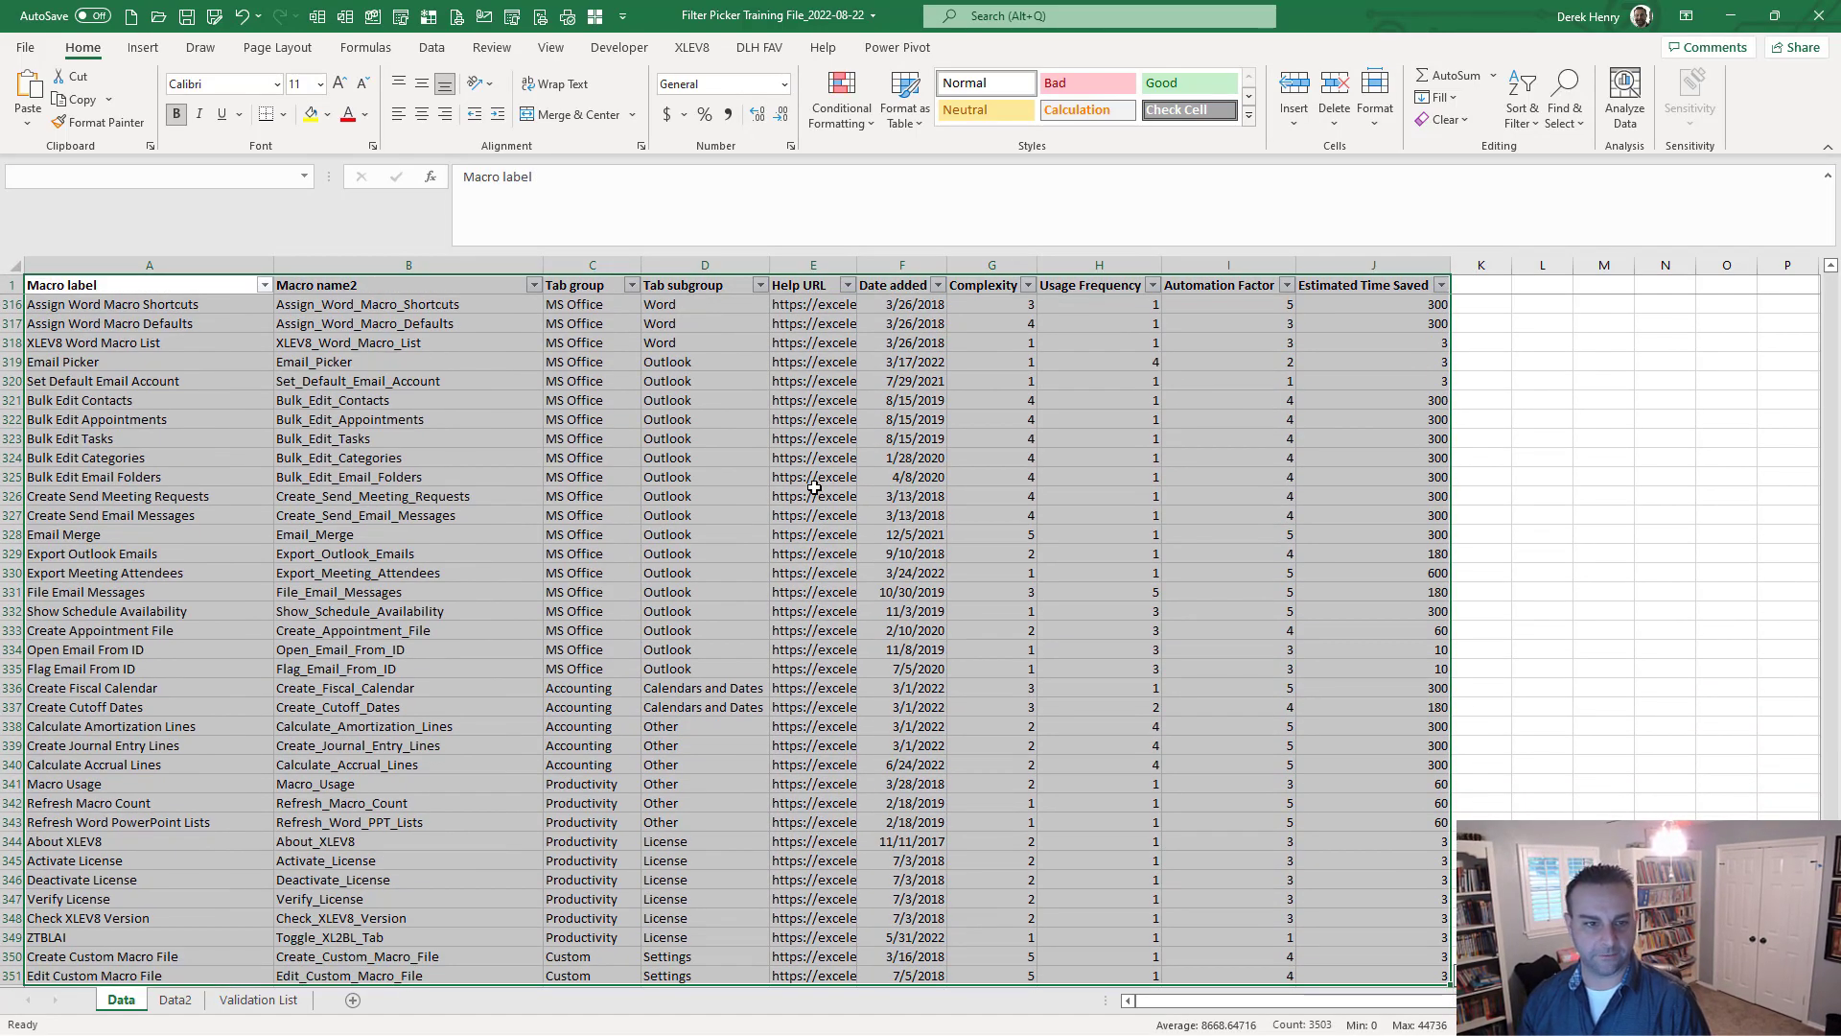
pyautogui.click(739, 532)
pyautogui.hotkey('ctrl', 'Up')
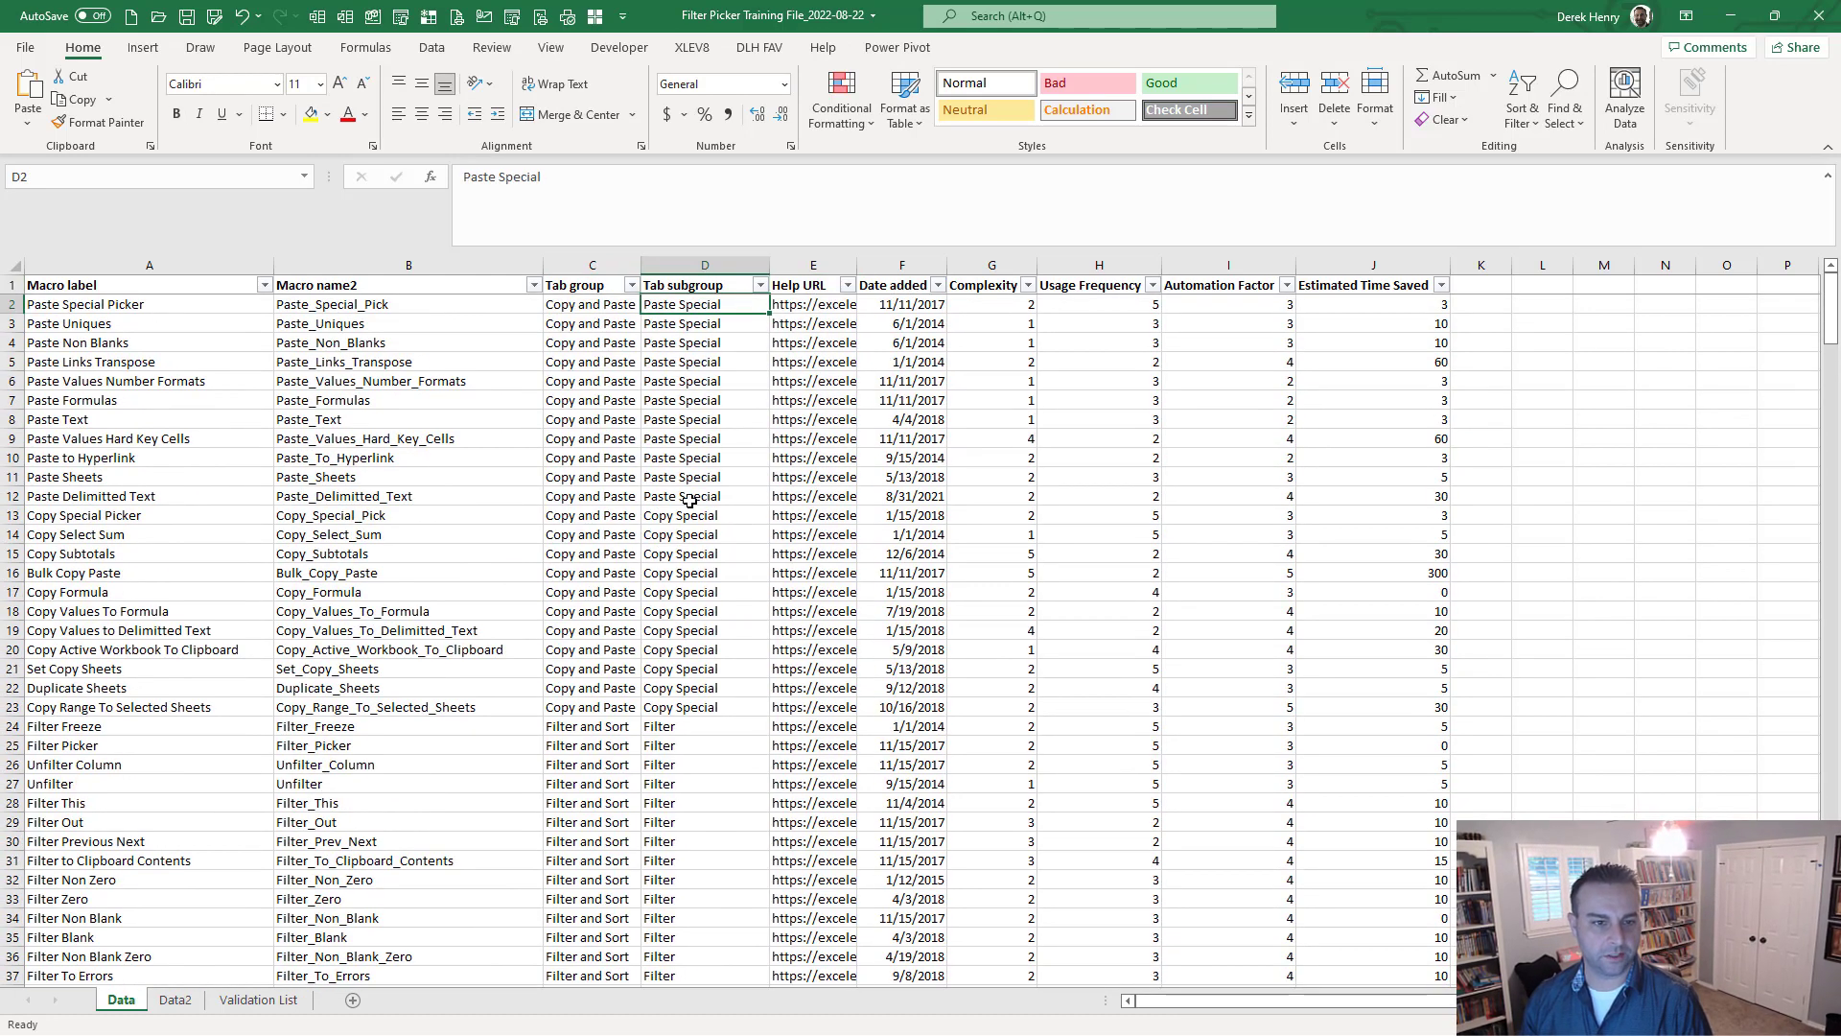
# Filter the Tab subgroup column to the Paste Special value in D12 with filter action type T.
pyautogui.click(714, 499)
pyautogui.hotkey('ctrl', 'shift', 'f')
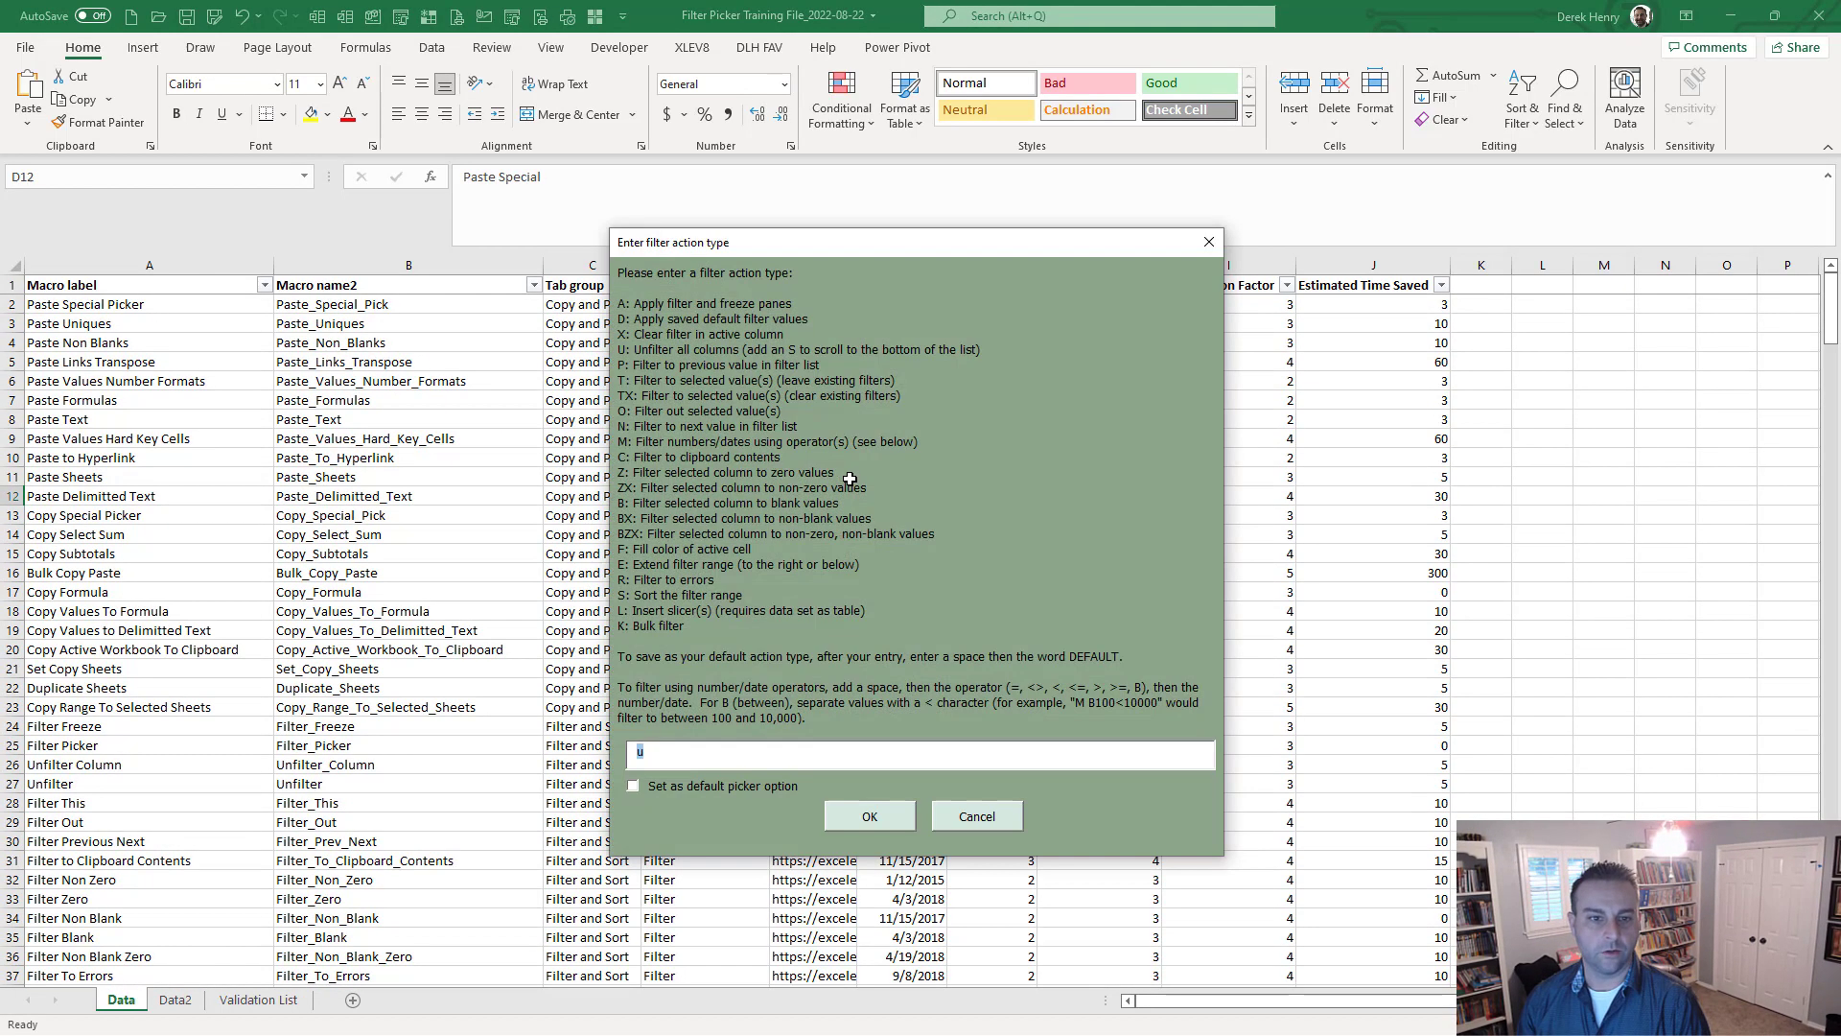
pyautogui.write('t')
pyautogui.press('Return')
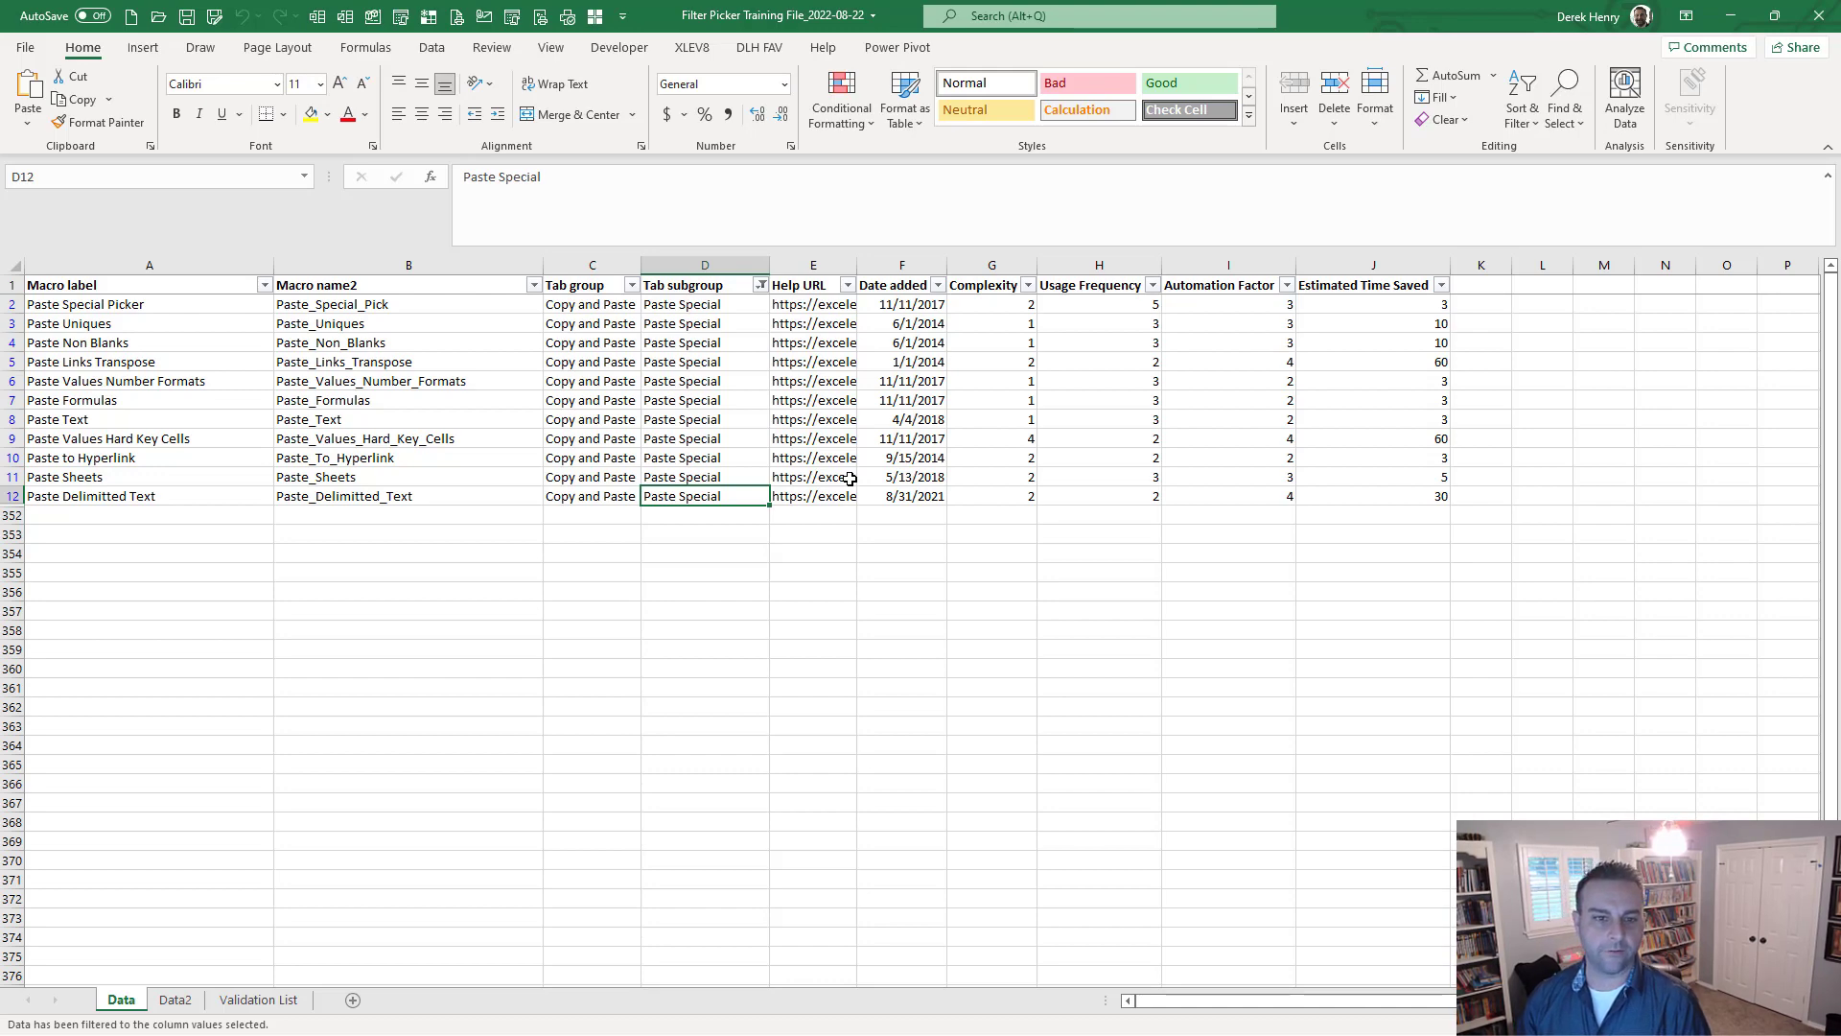
# Try marking action type C, filter to clipboard contents, as the default filter picker option.
pyautogui.hotkey('ctrl', 'shift', 'f')
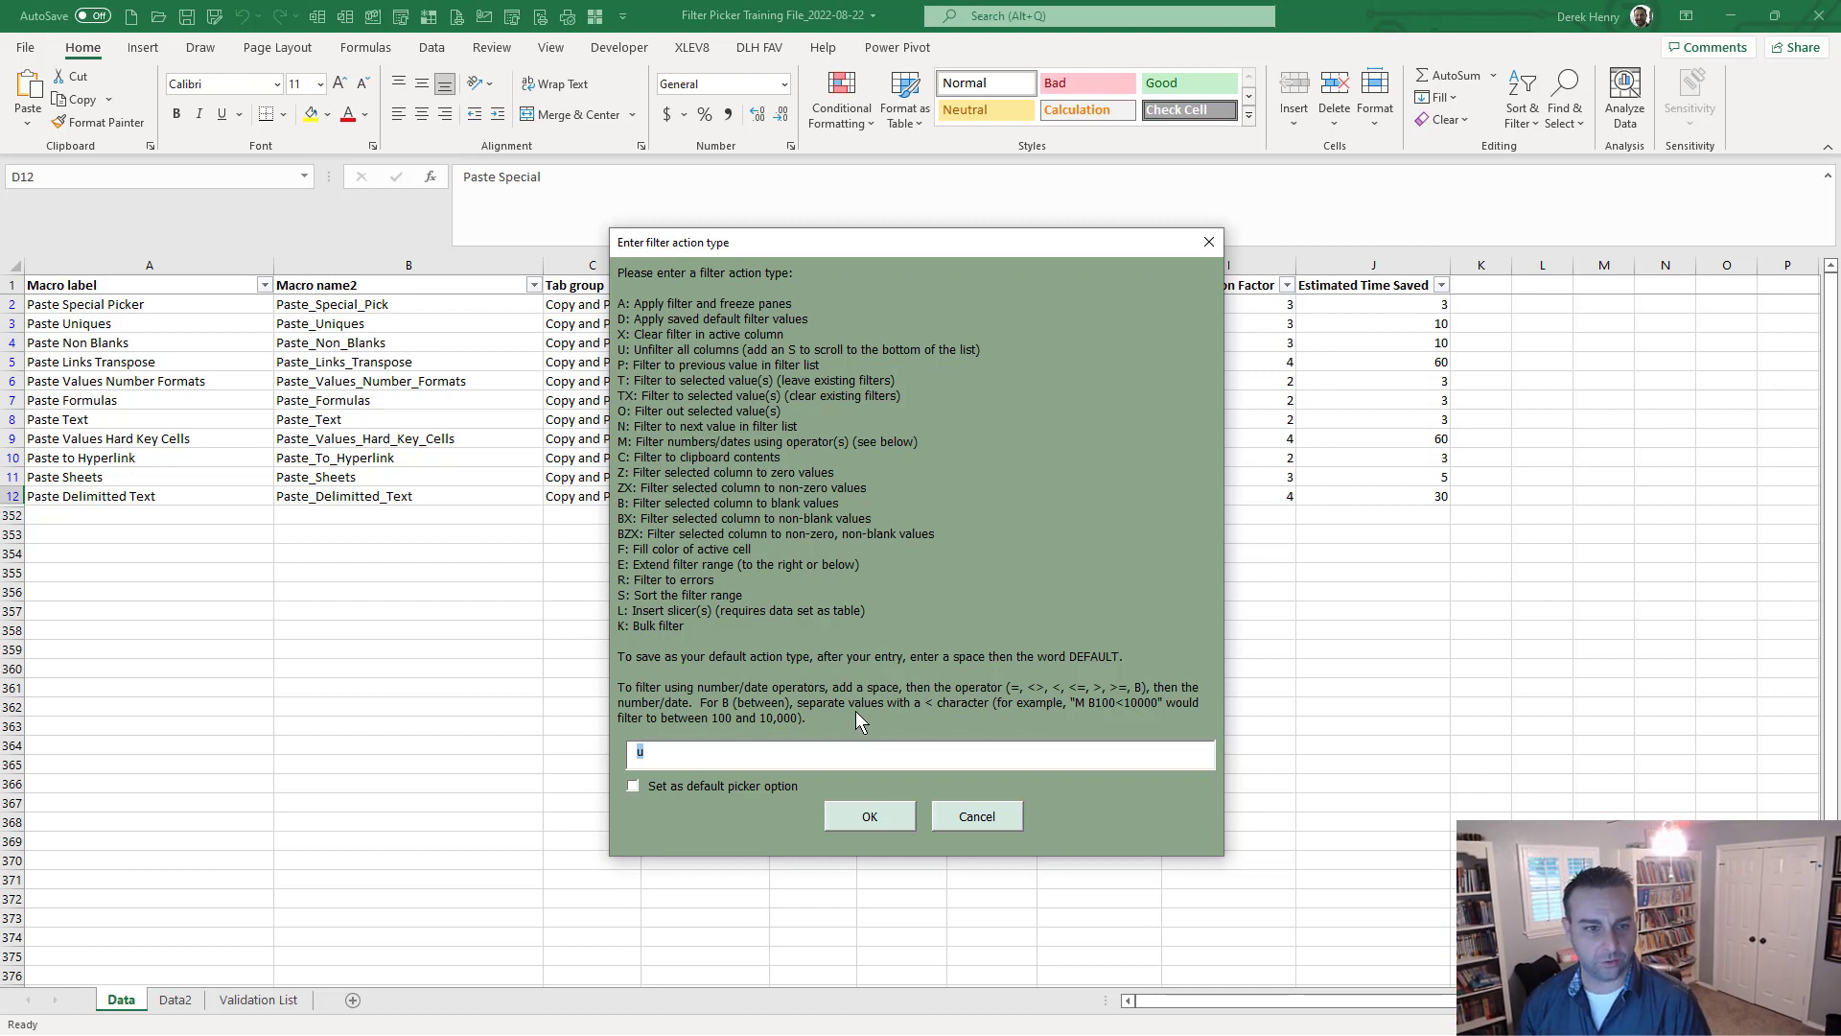
pyautogui.write('c')
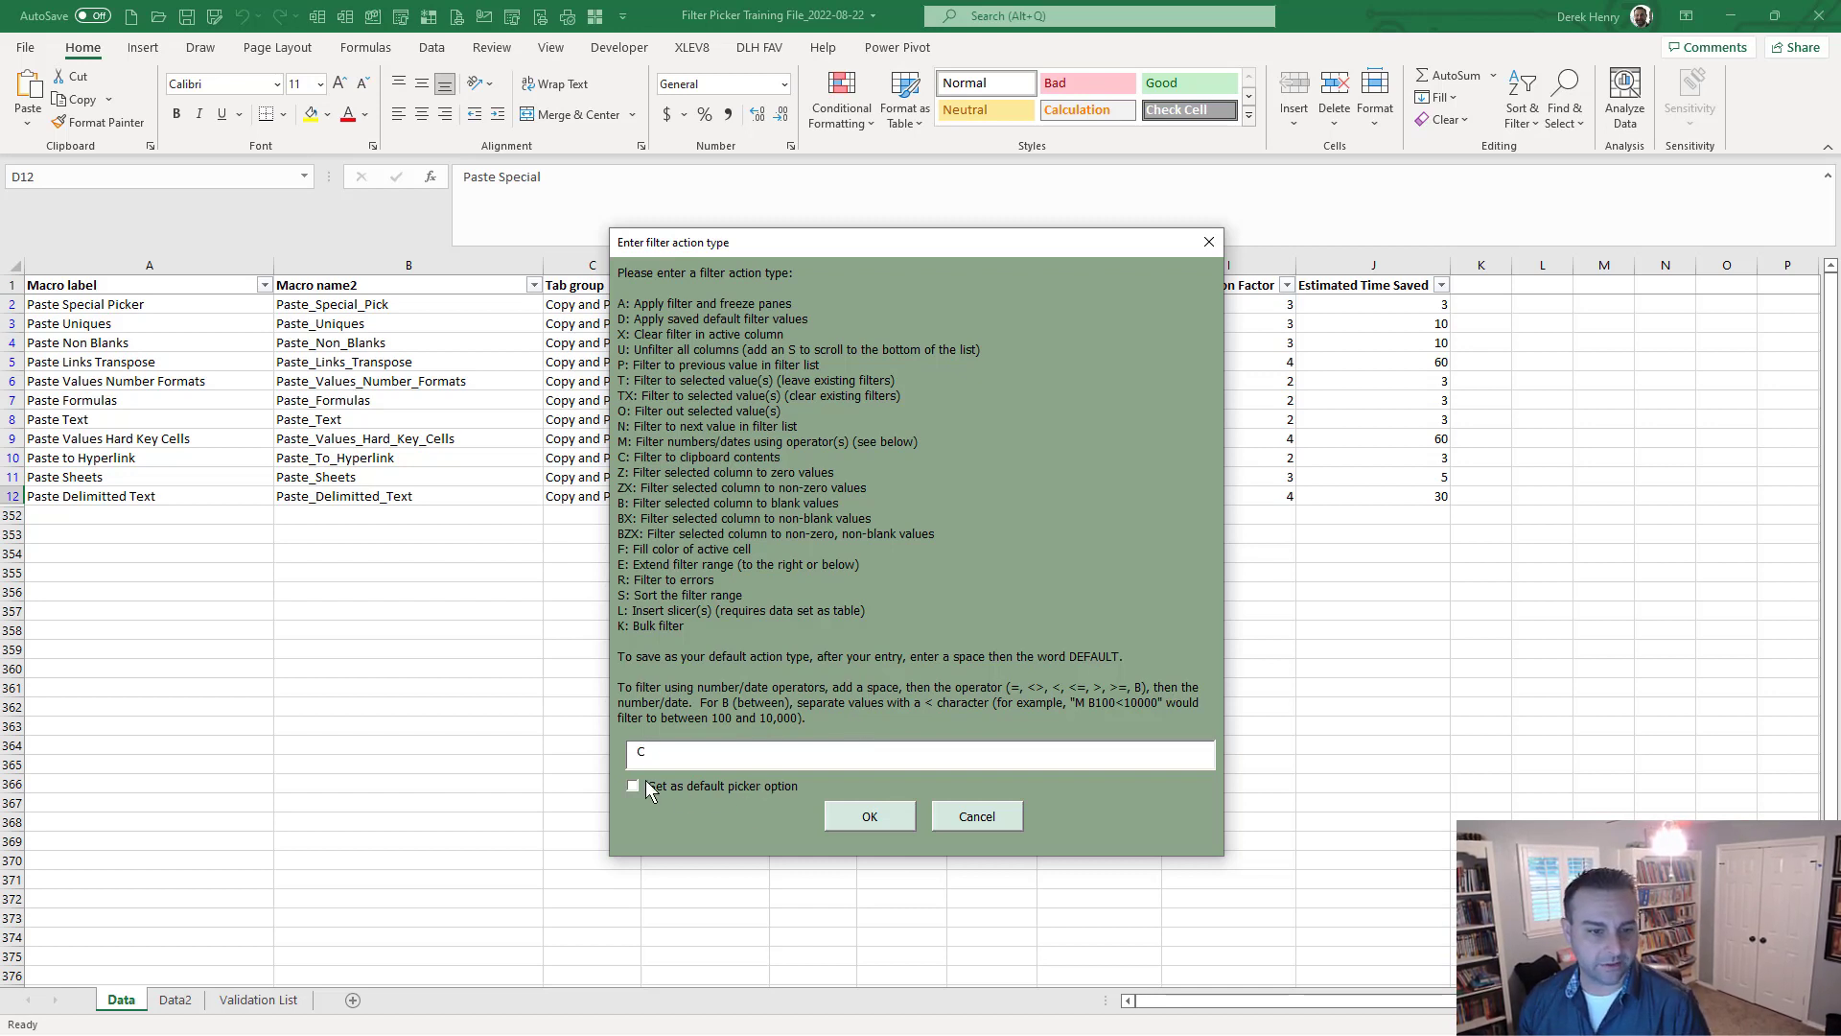
pyautogui.write(' DEFAULT')
pyautogui.click(633, 785)
pyautogui.hotkey('shift', 'Tab')
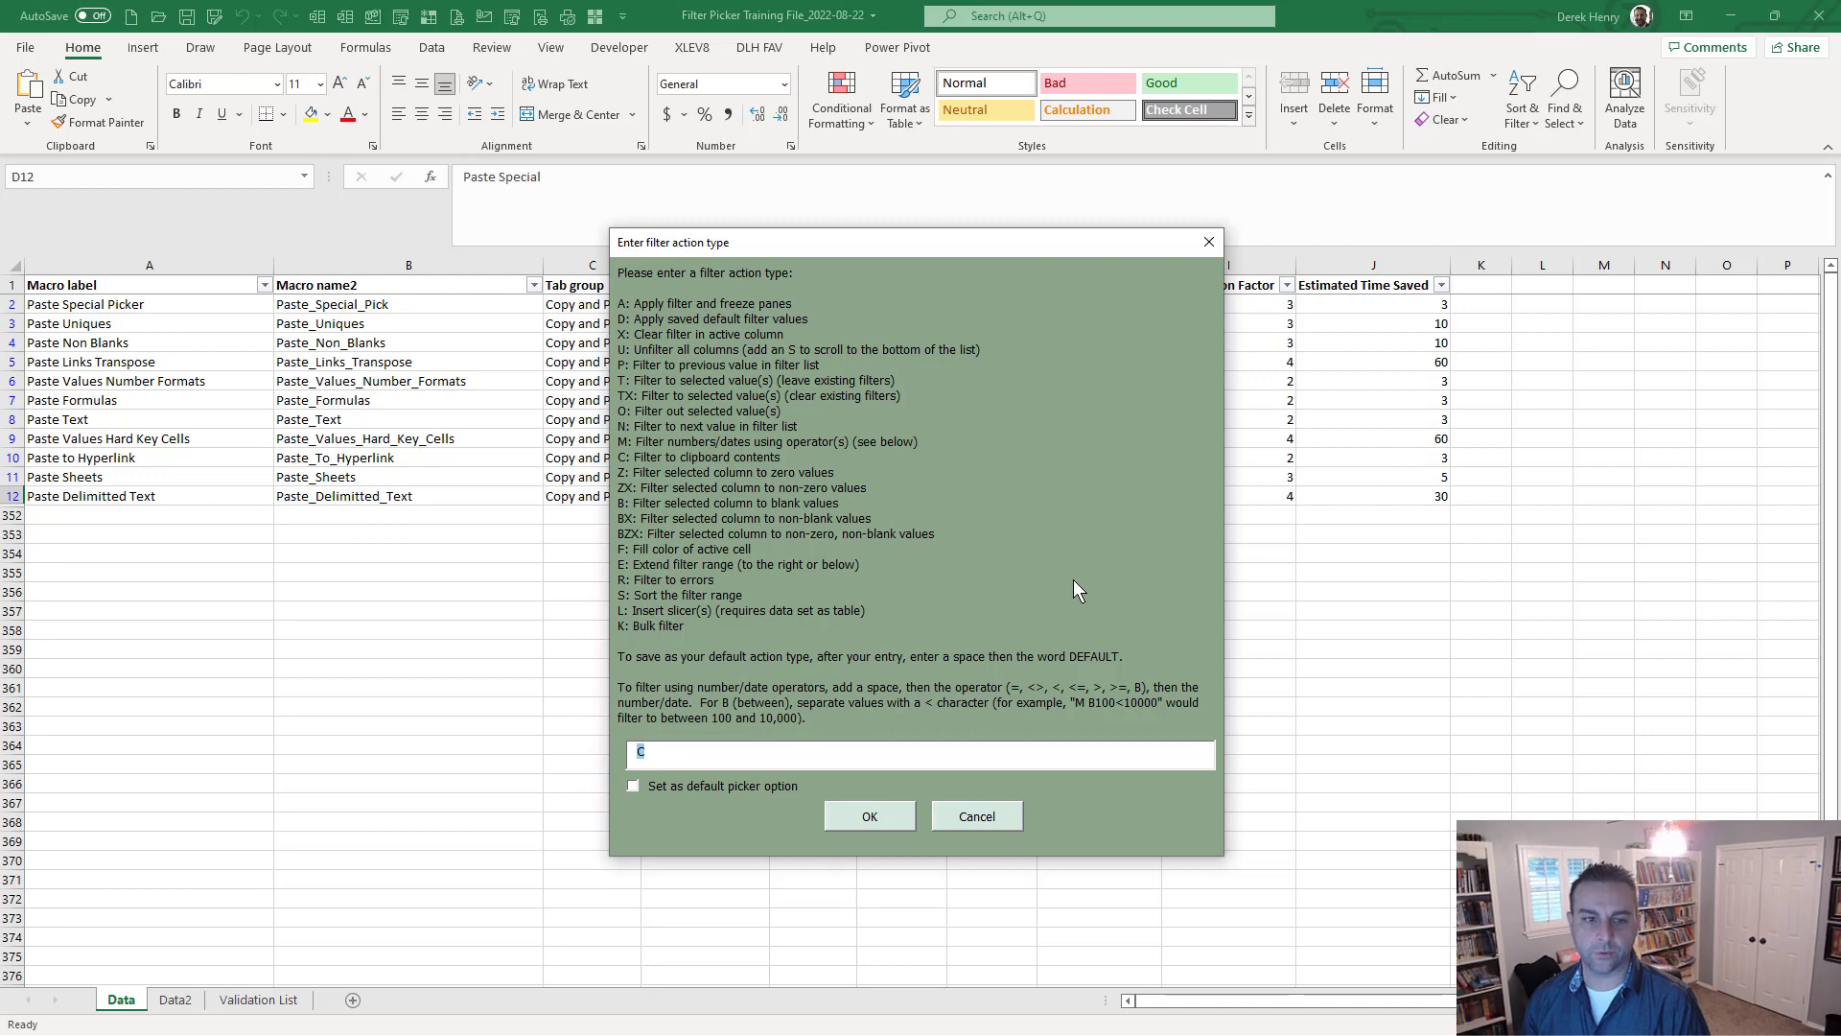
# Replace the filter action type with U and unfilter all columns.
pyautogui.write('U')
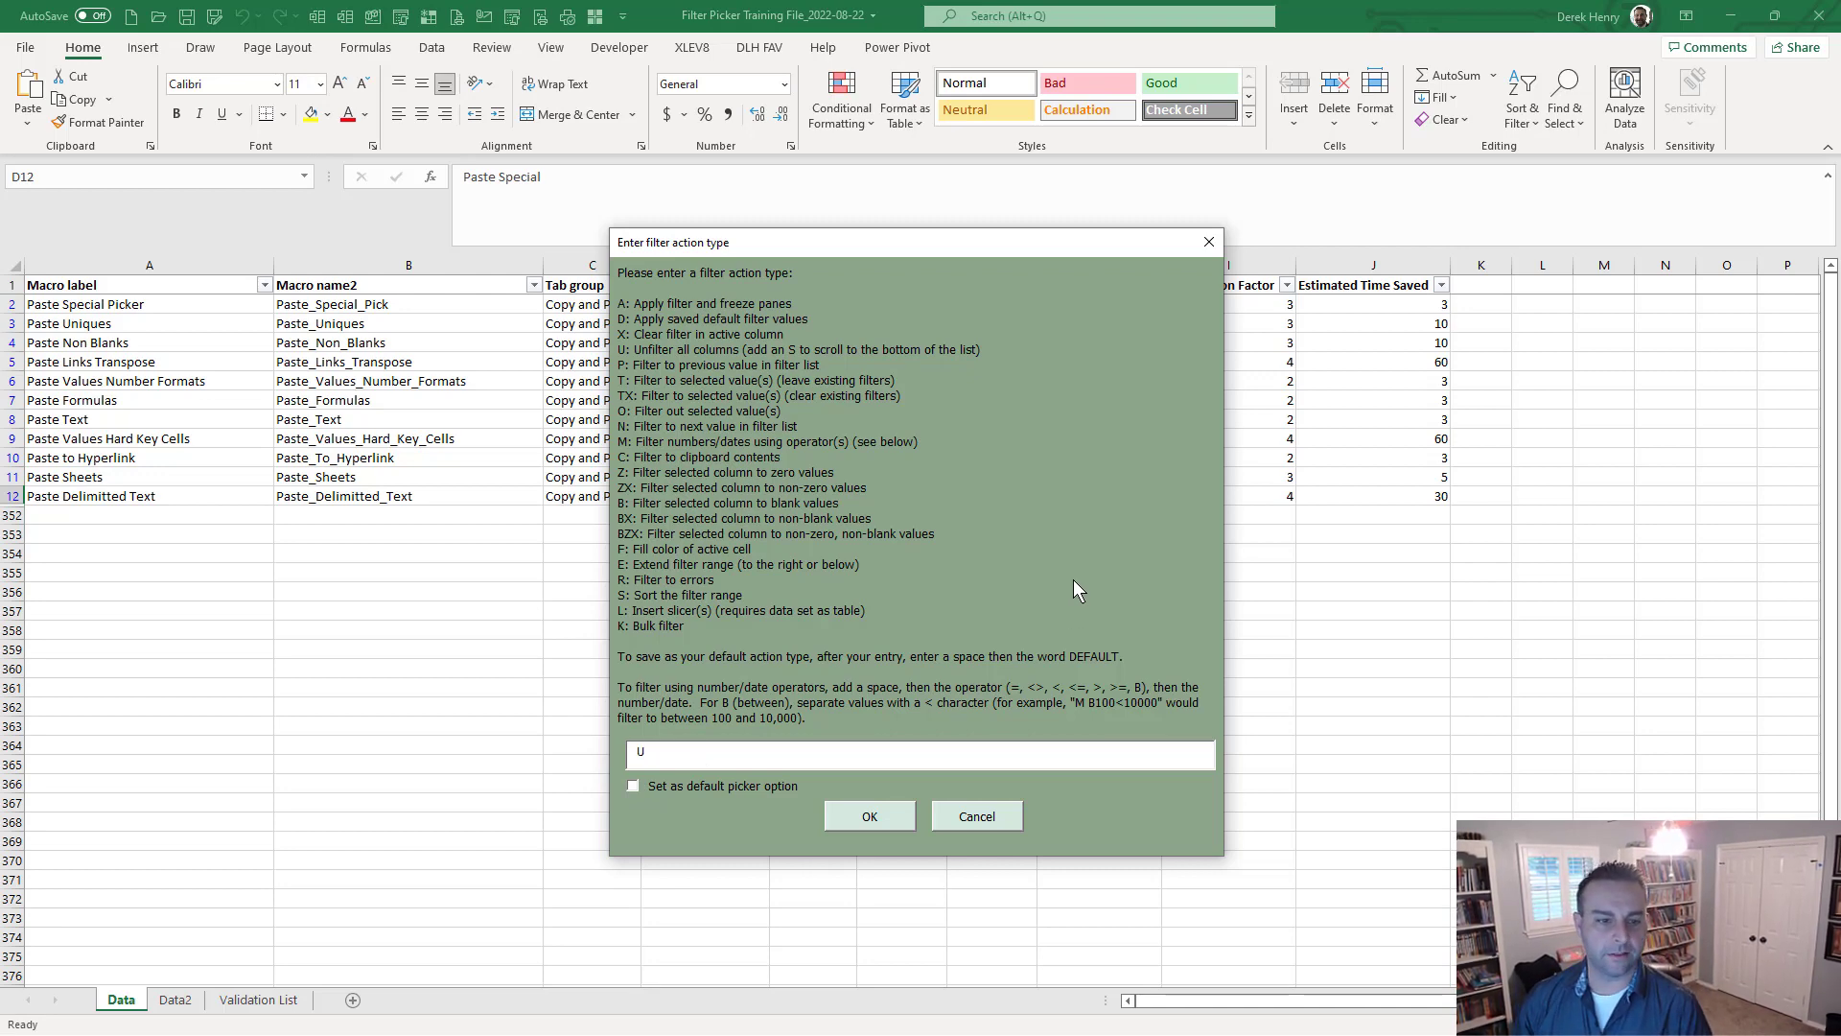
pyautogui.press('Return')
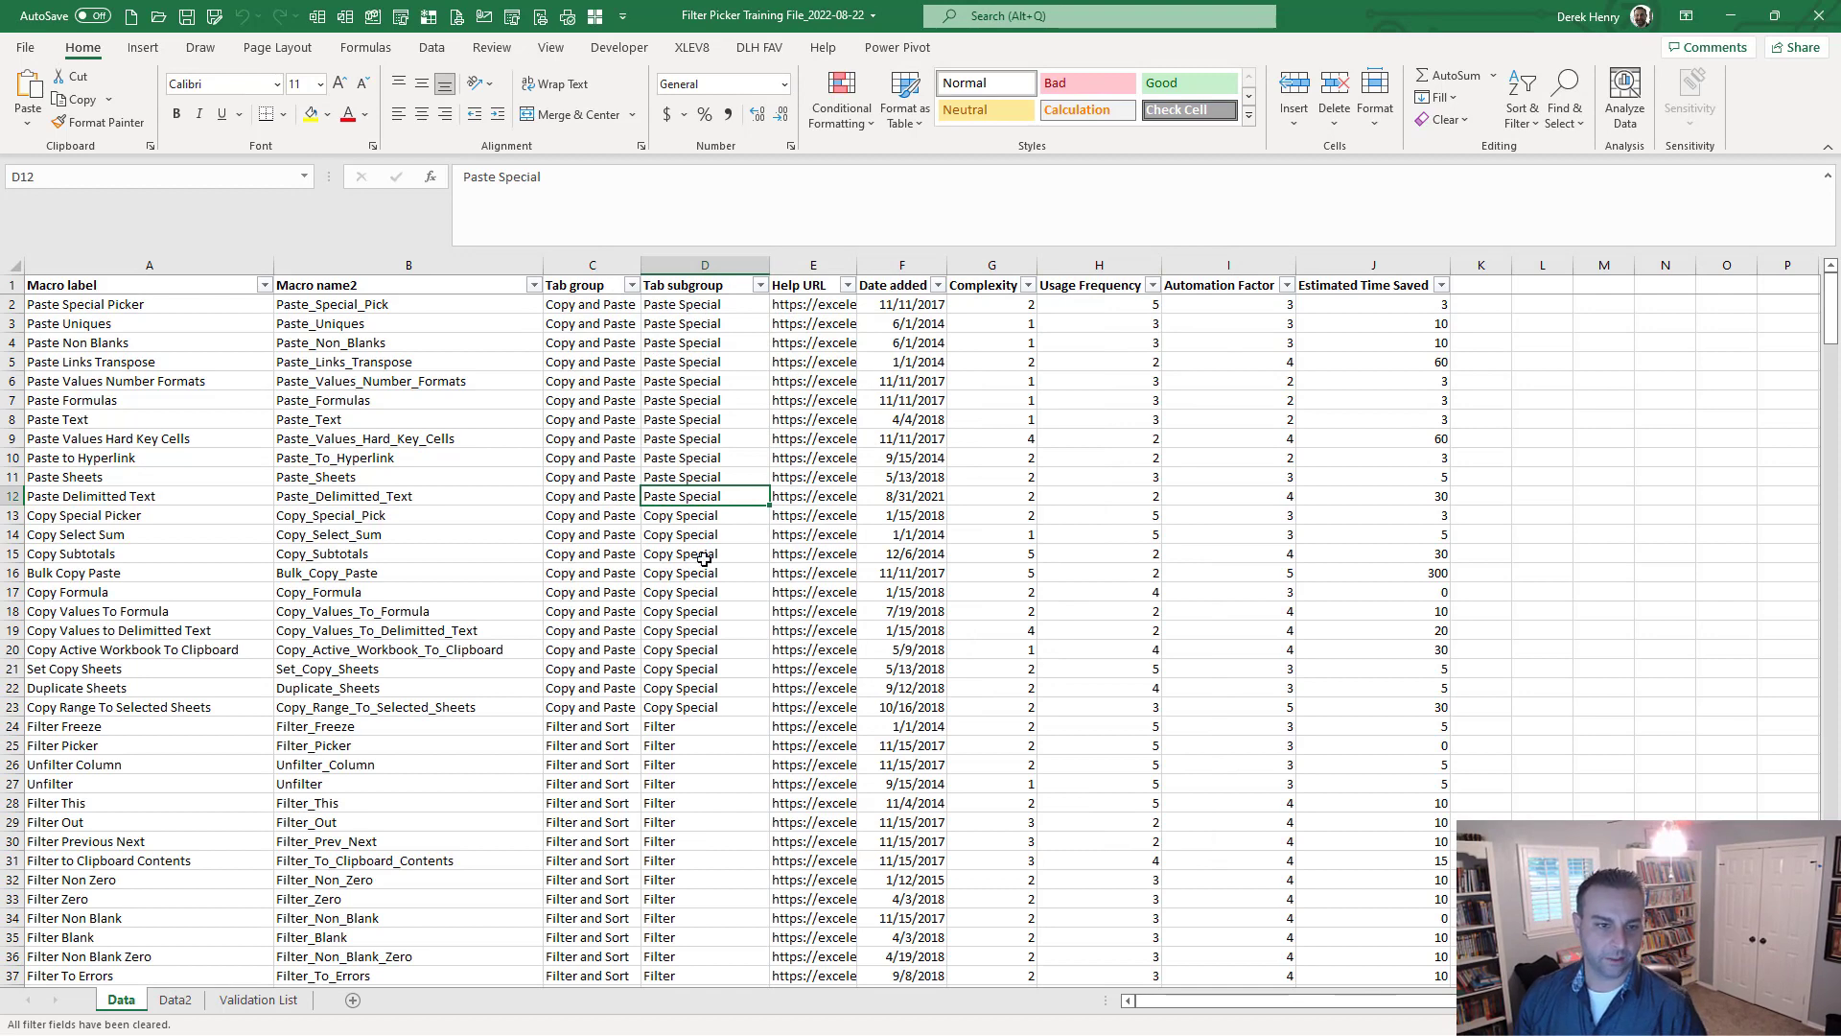
# Filter the Tab subgroup column to Paste Special, Copy Special and Filter, selected in D12, D13 and D24, with action type T.
pyautogui.press('Down')
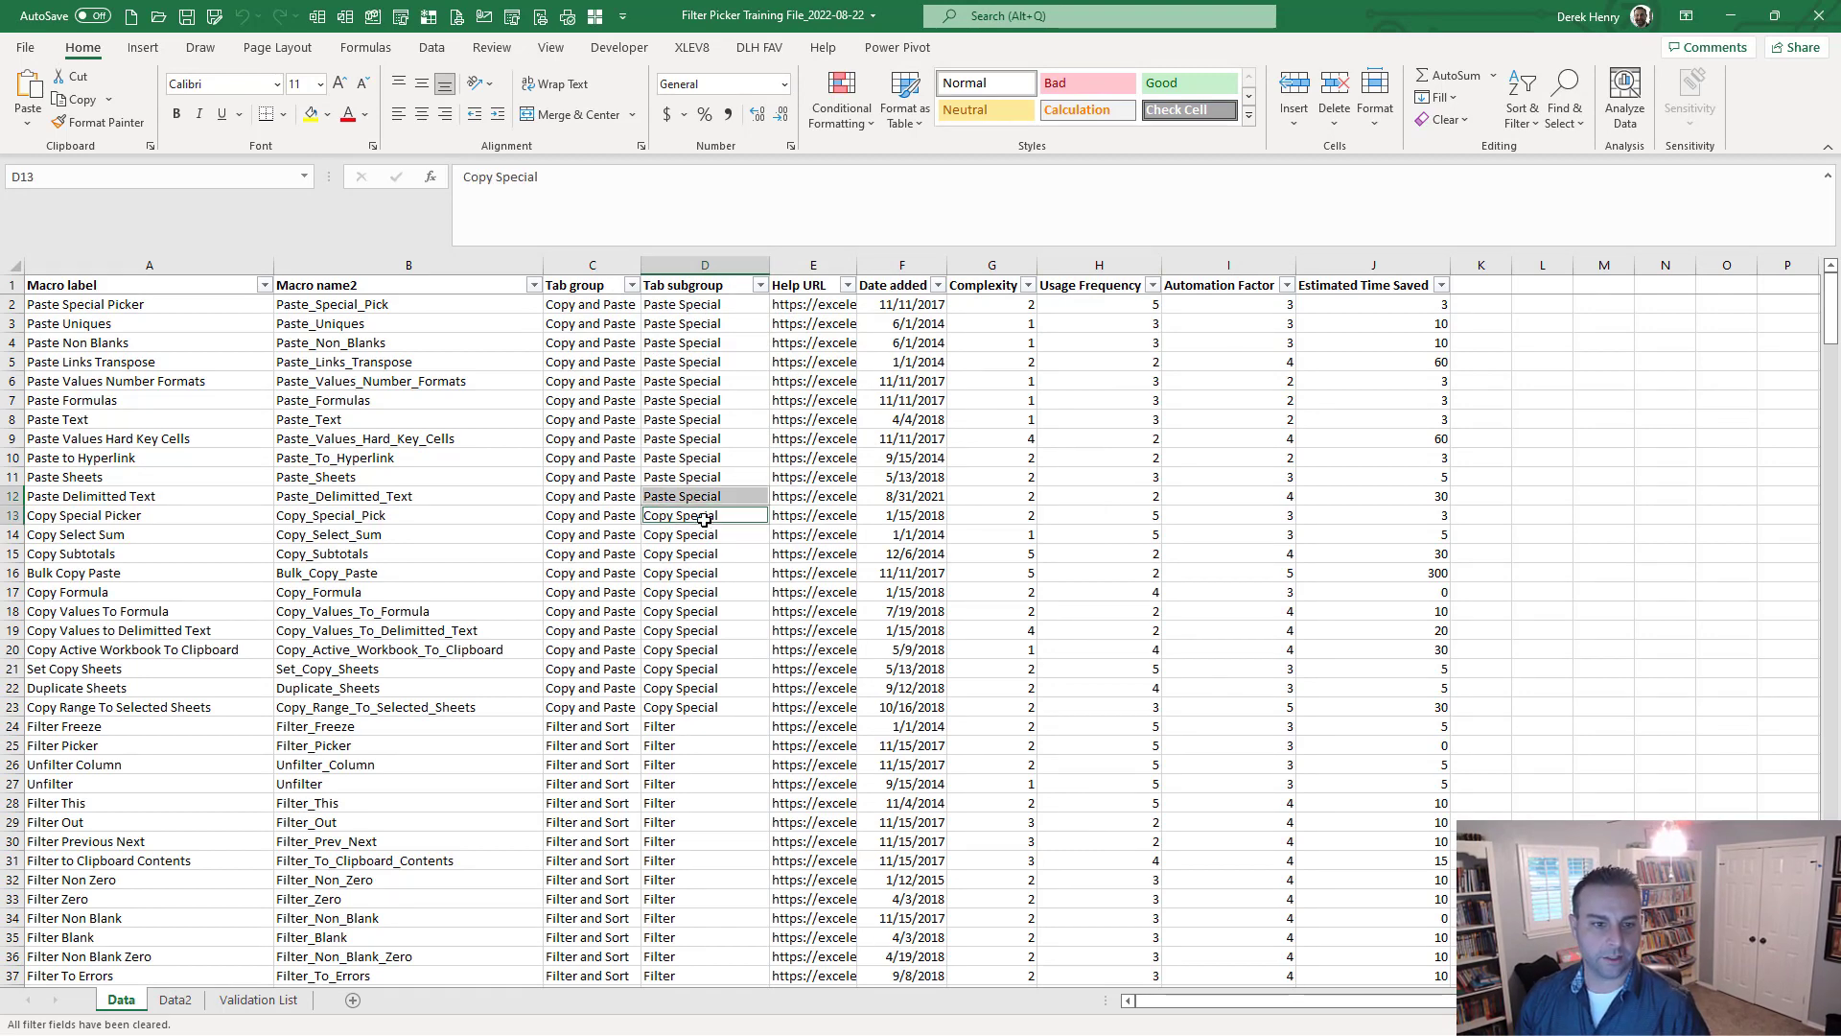
pyautogui.click(686, 722)
pyautogui.hotkey('ctrl', 'shift', 'f')
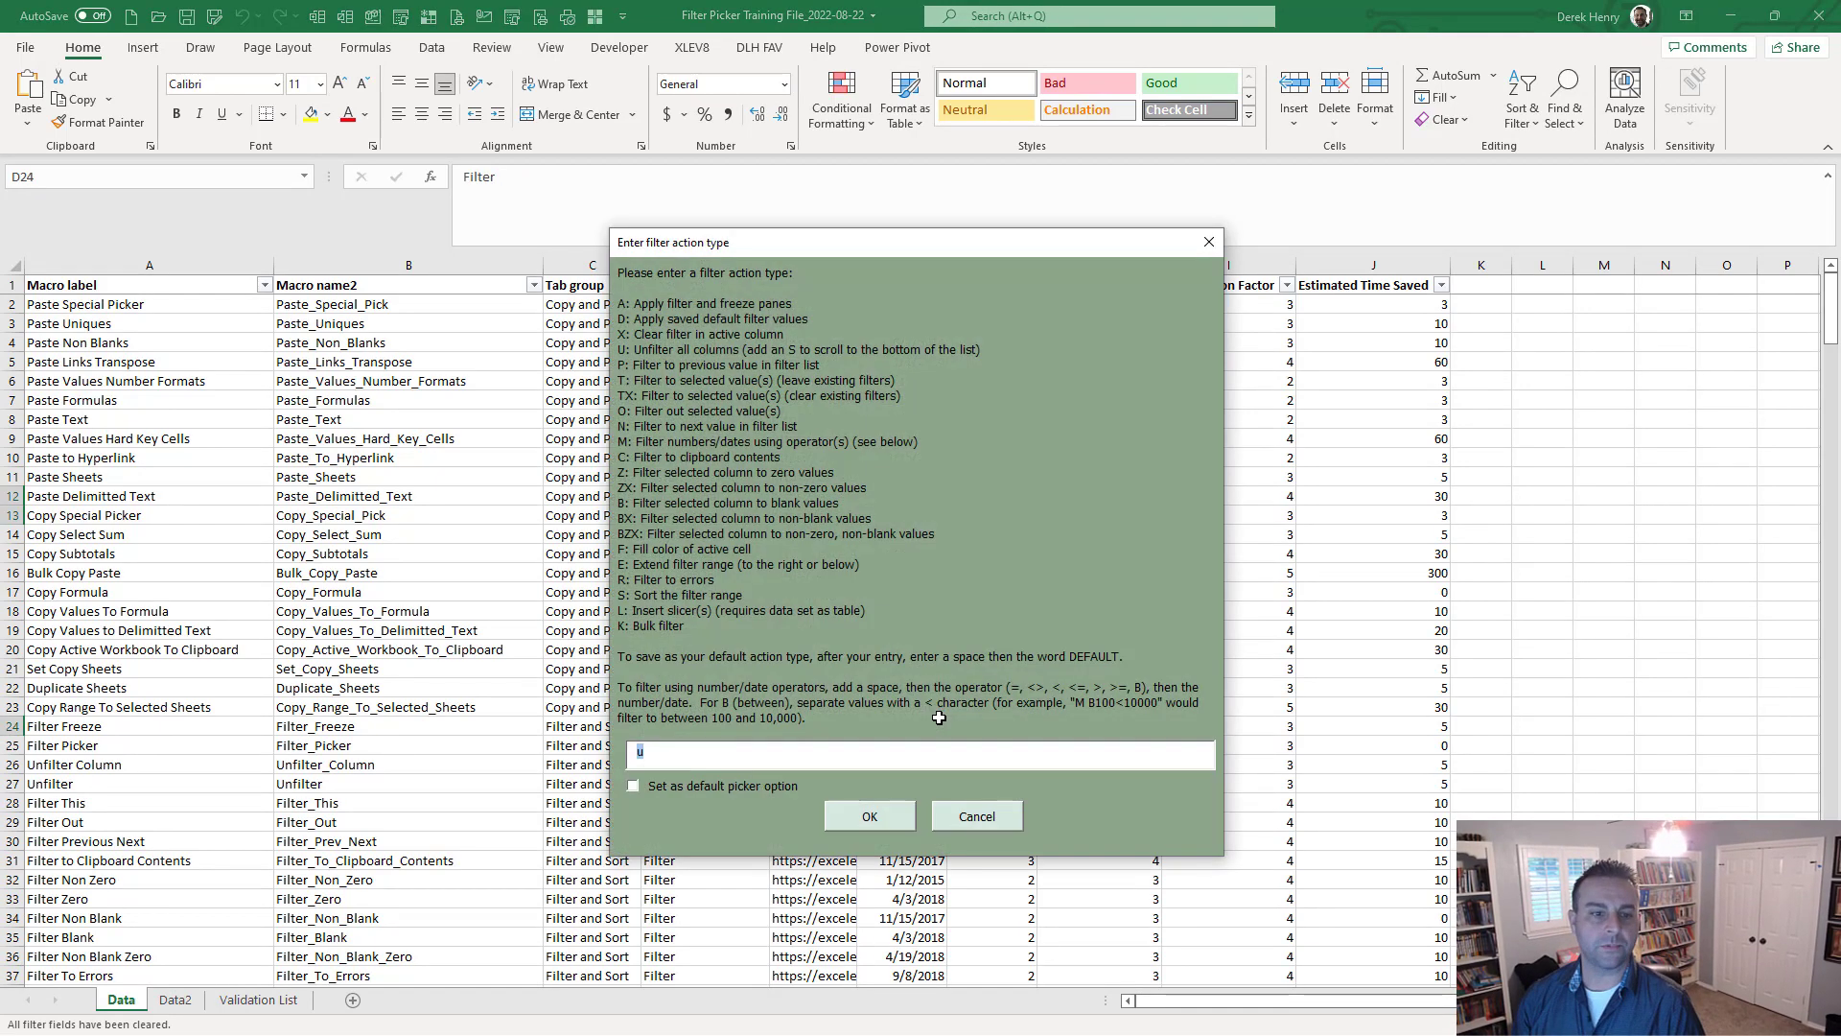
pyautogui.write('t')
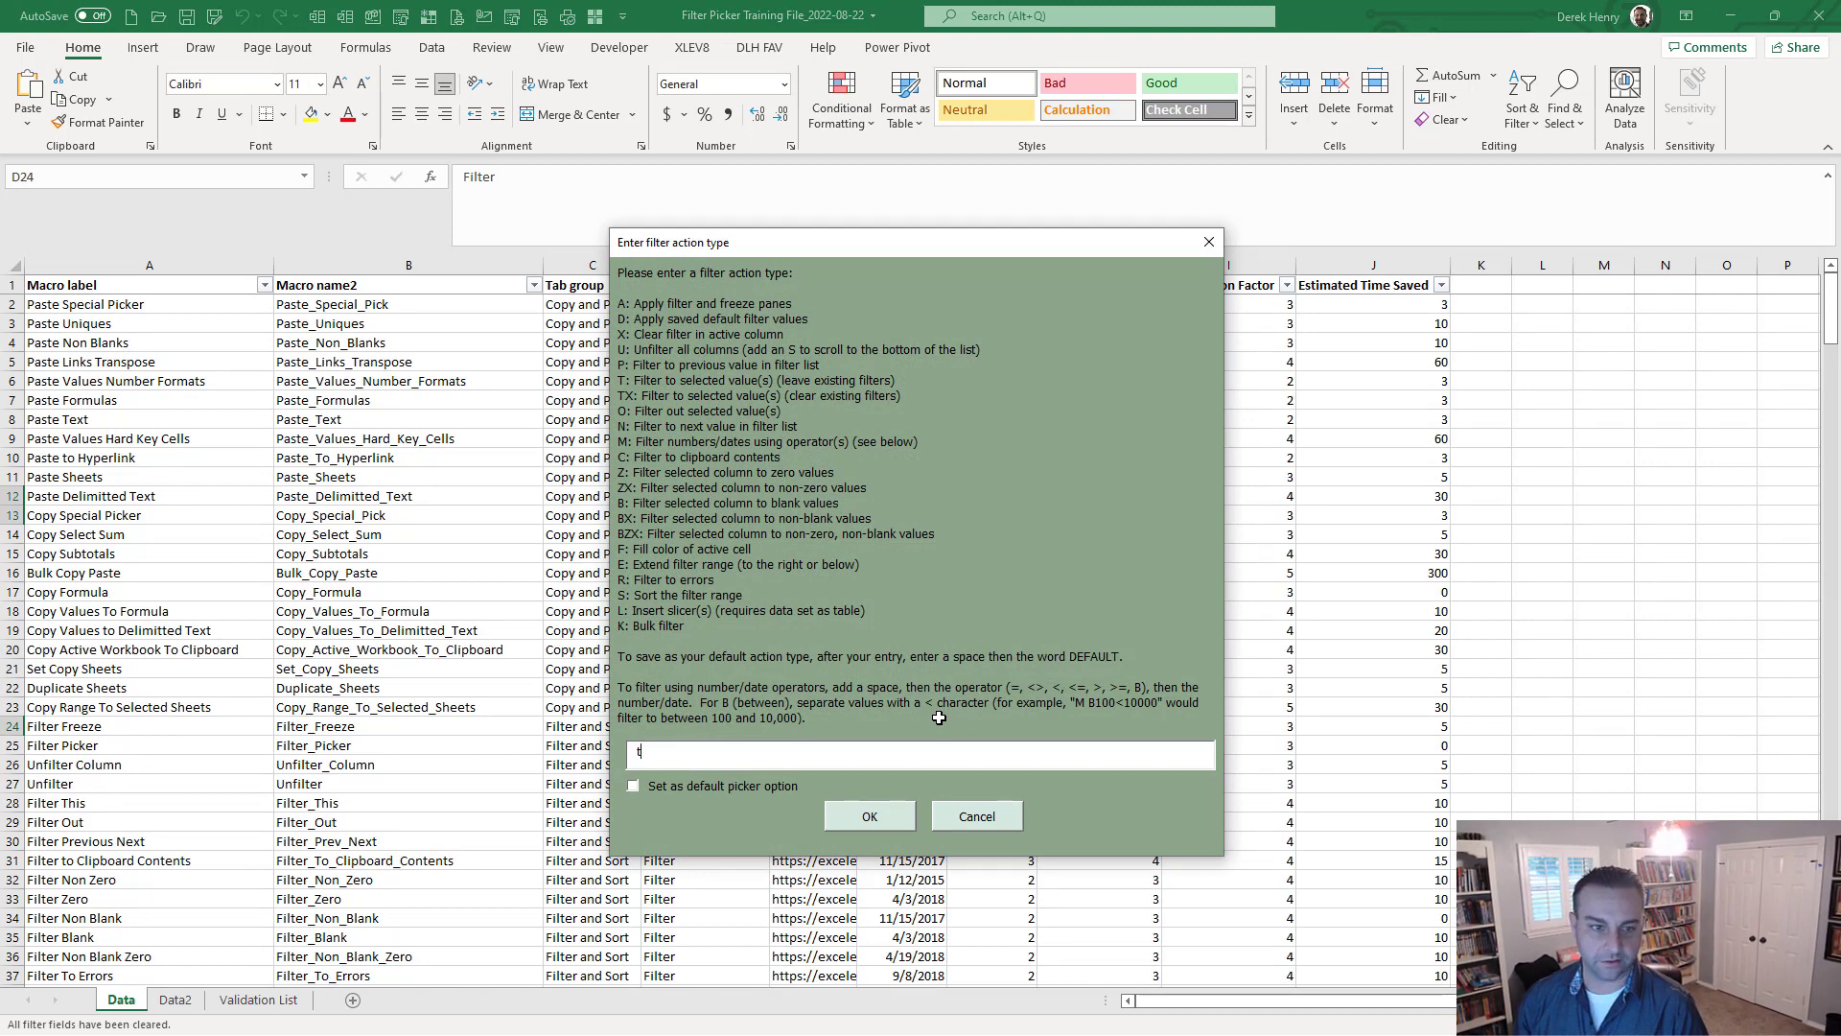
pyautogui.press('Return')
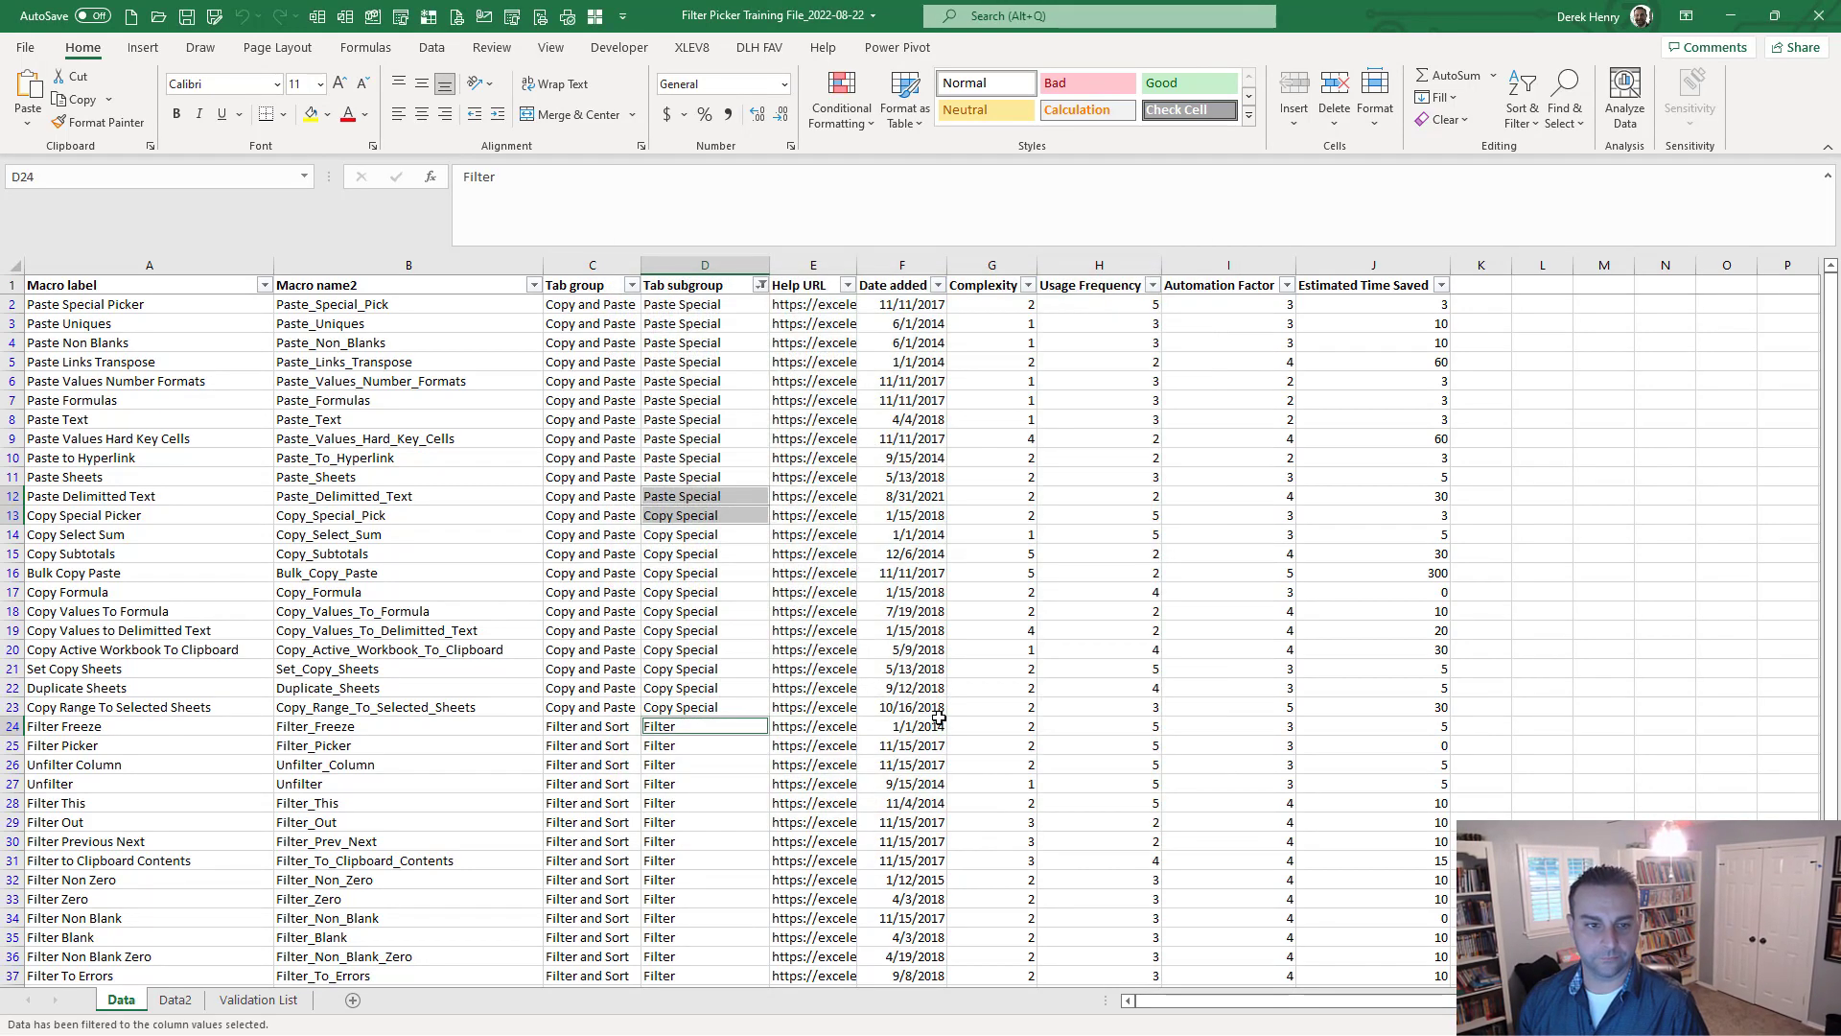
# Review the filtered rows and clear the filter in only the Tab subgroup column with action type X.
pyautogui.scroll(-4, 753, 756)
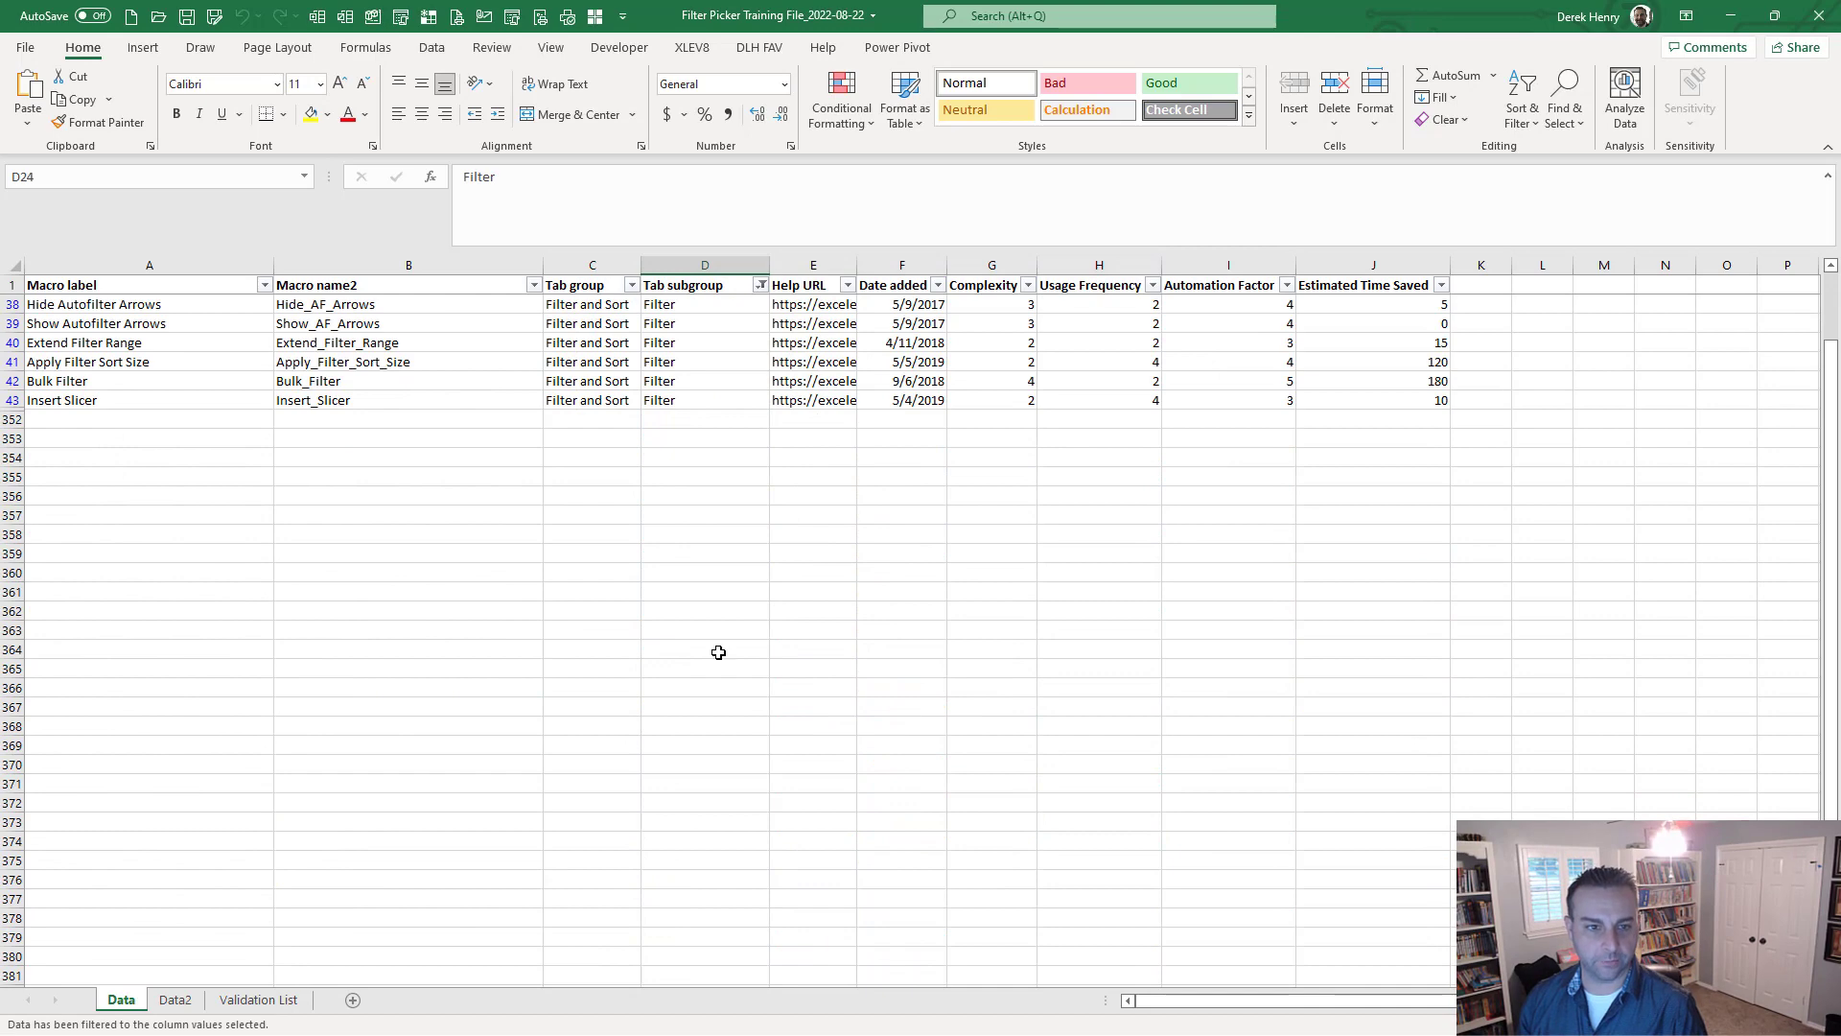
pyautogui.scroll(12, 719, 653)
pyautogui.click(707, 387)
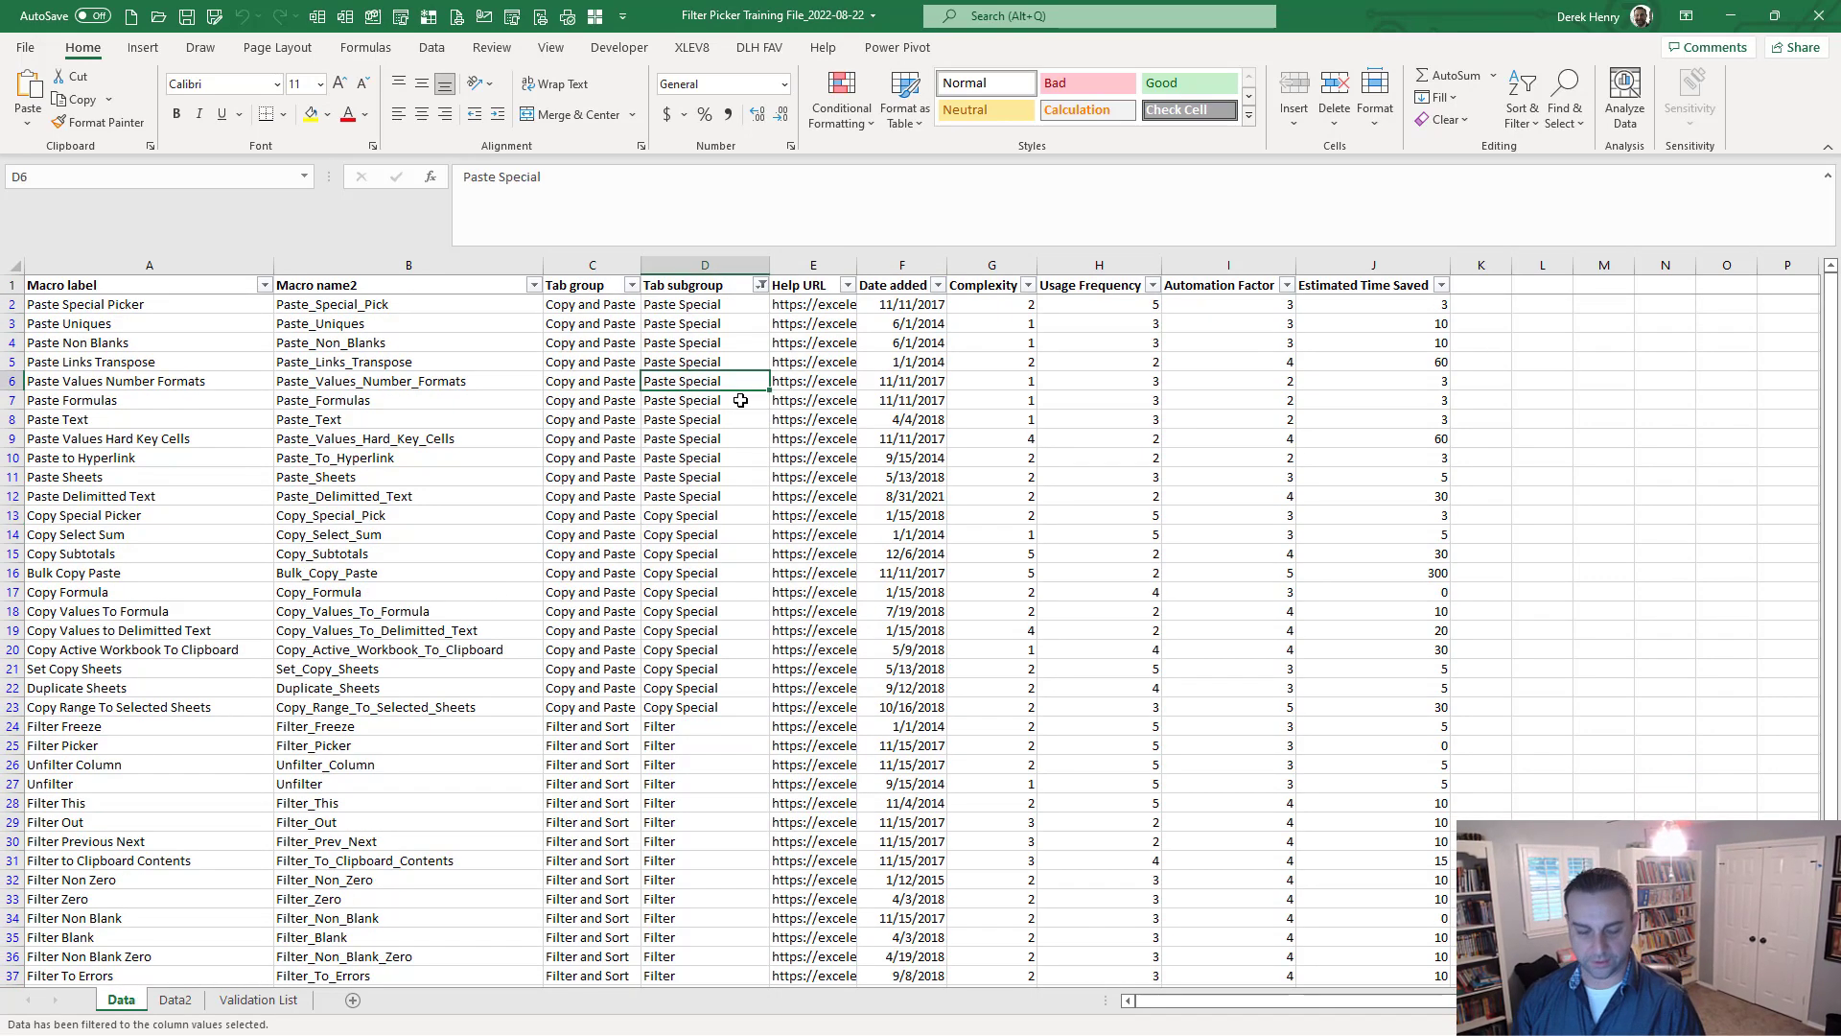
pyautogui.hotkey('ctrl', 'shift', 'f')
pyautogui.write('x')
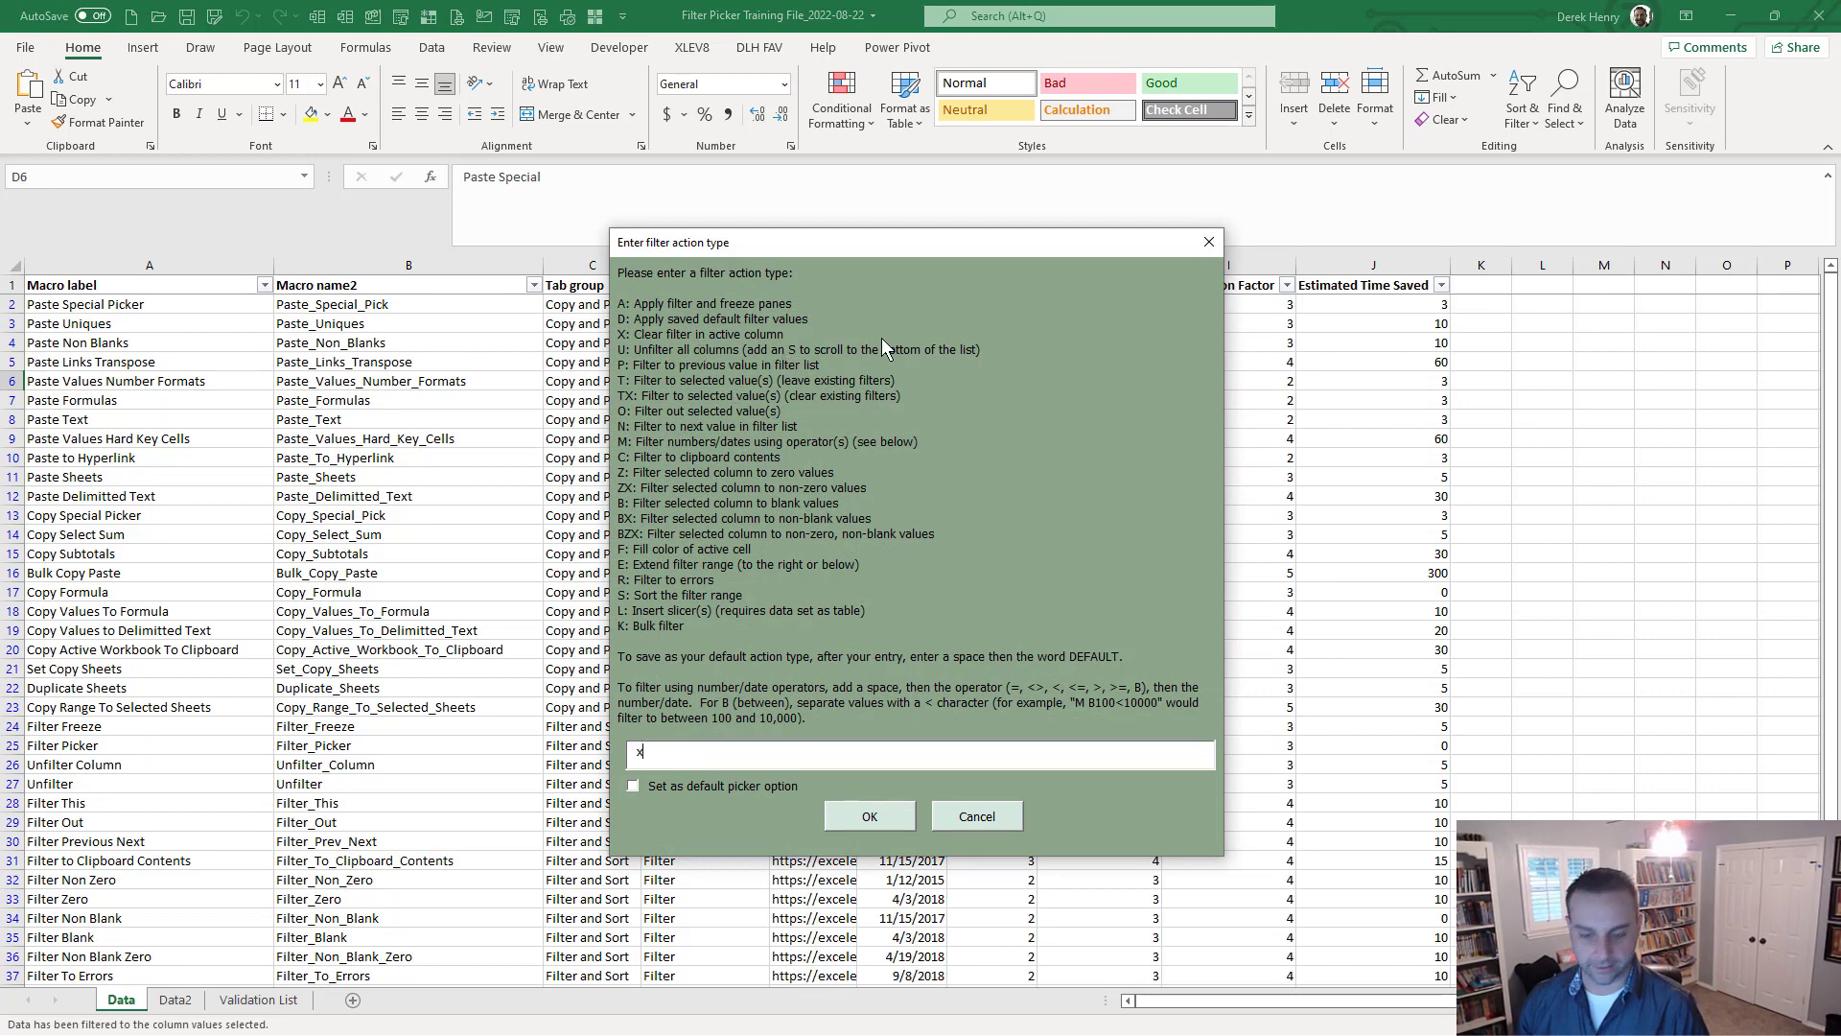
pyautogui.press('Return')
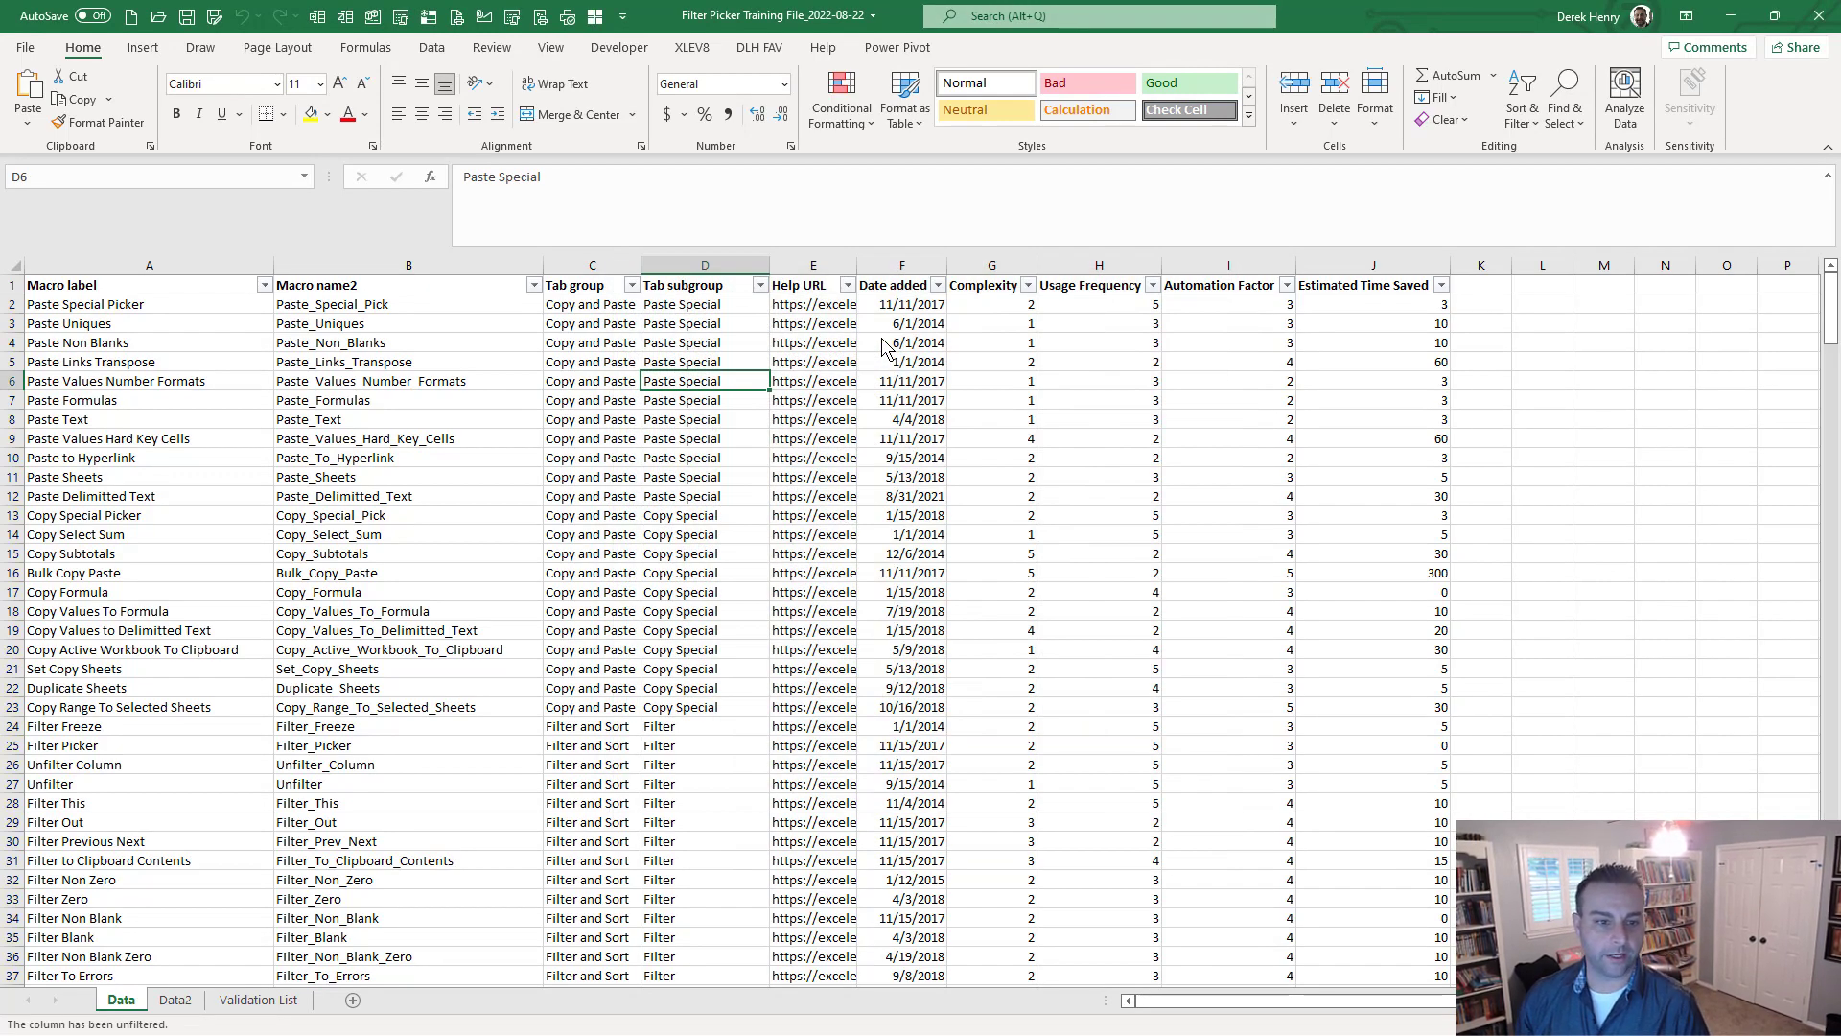
# Filter out the Paste Special and Copy Special values, selected in D12 and D13 of Tab subgroup, with action type O.
pyautogui.hotkey('ctrl', 'Down')
pyautogui.hotkey('ctrl', 'Up')
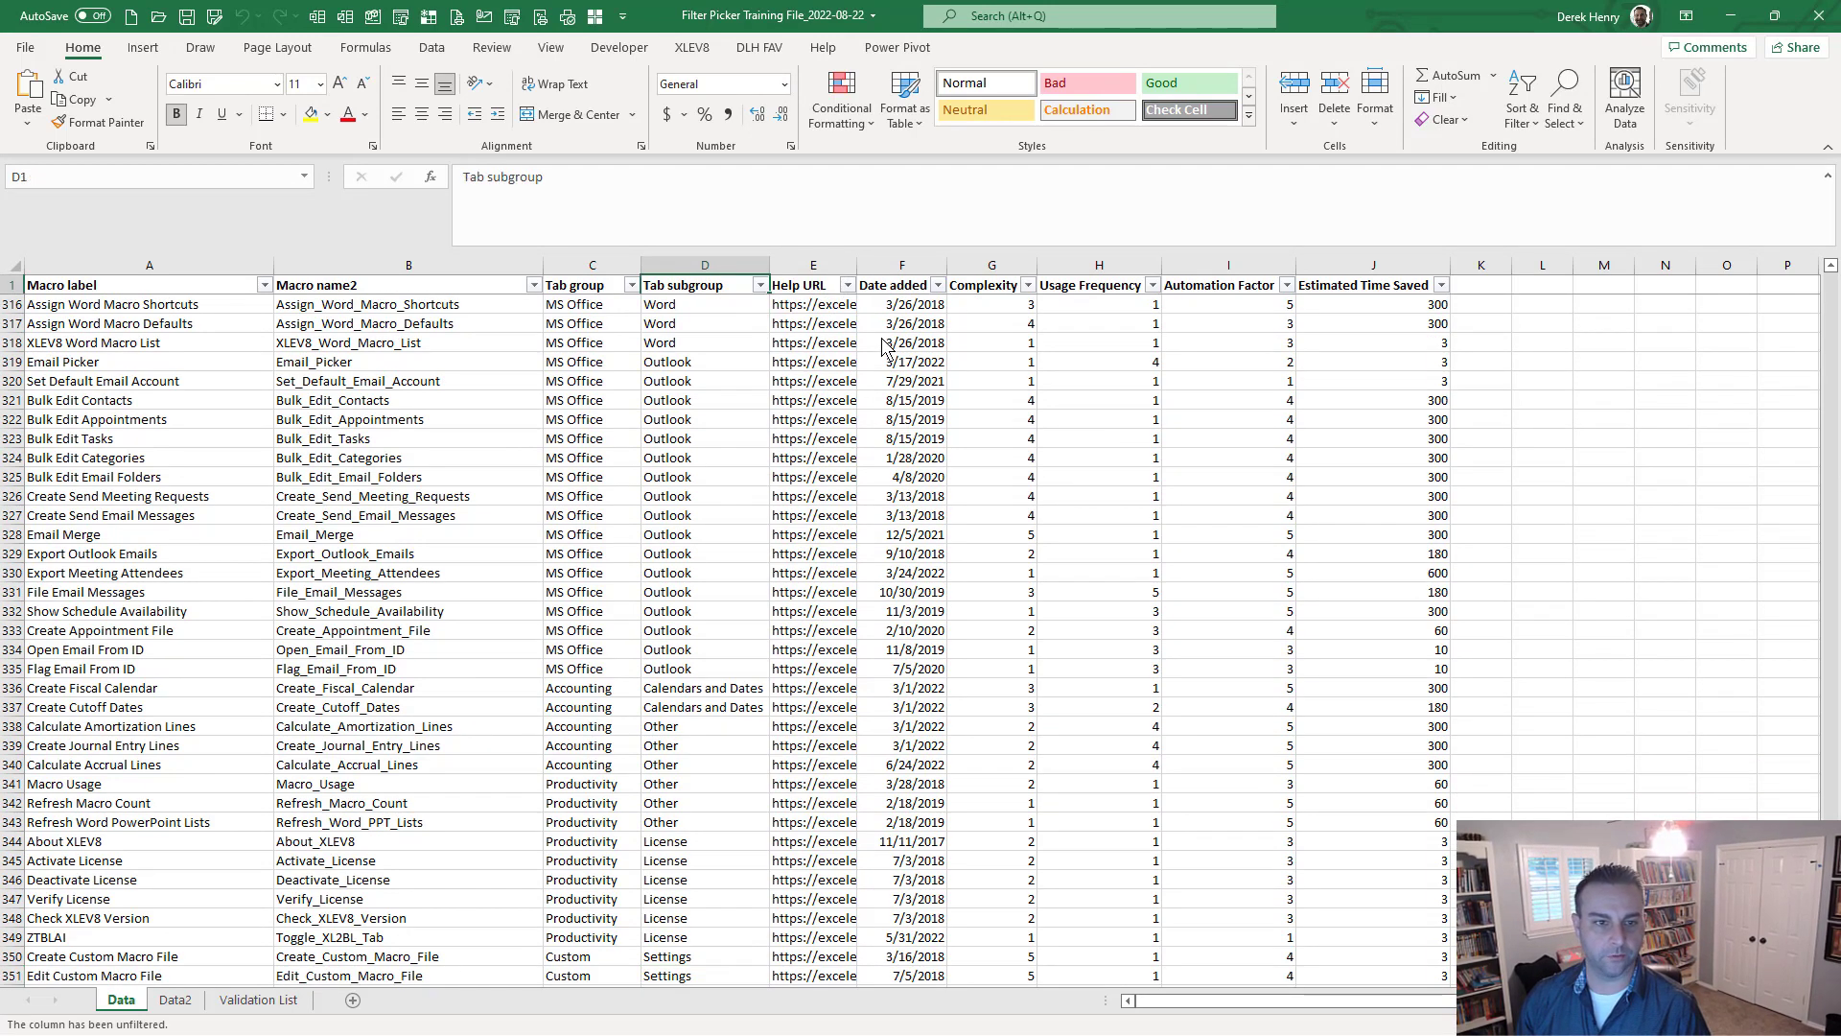
pyautogui.press('Down')
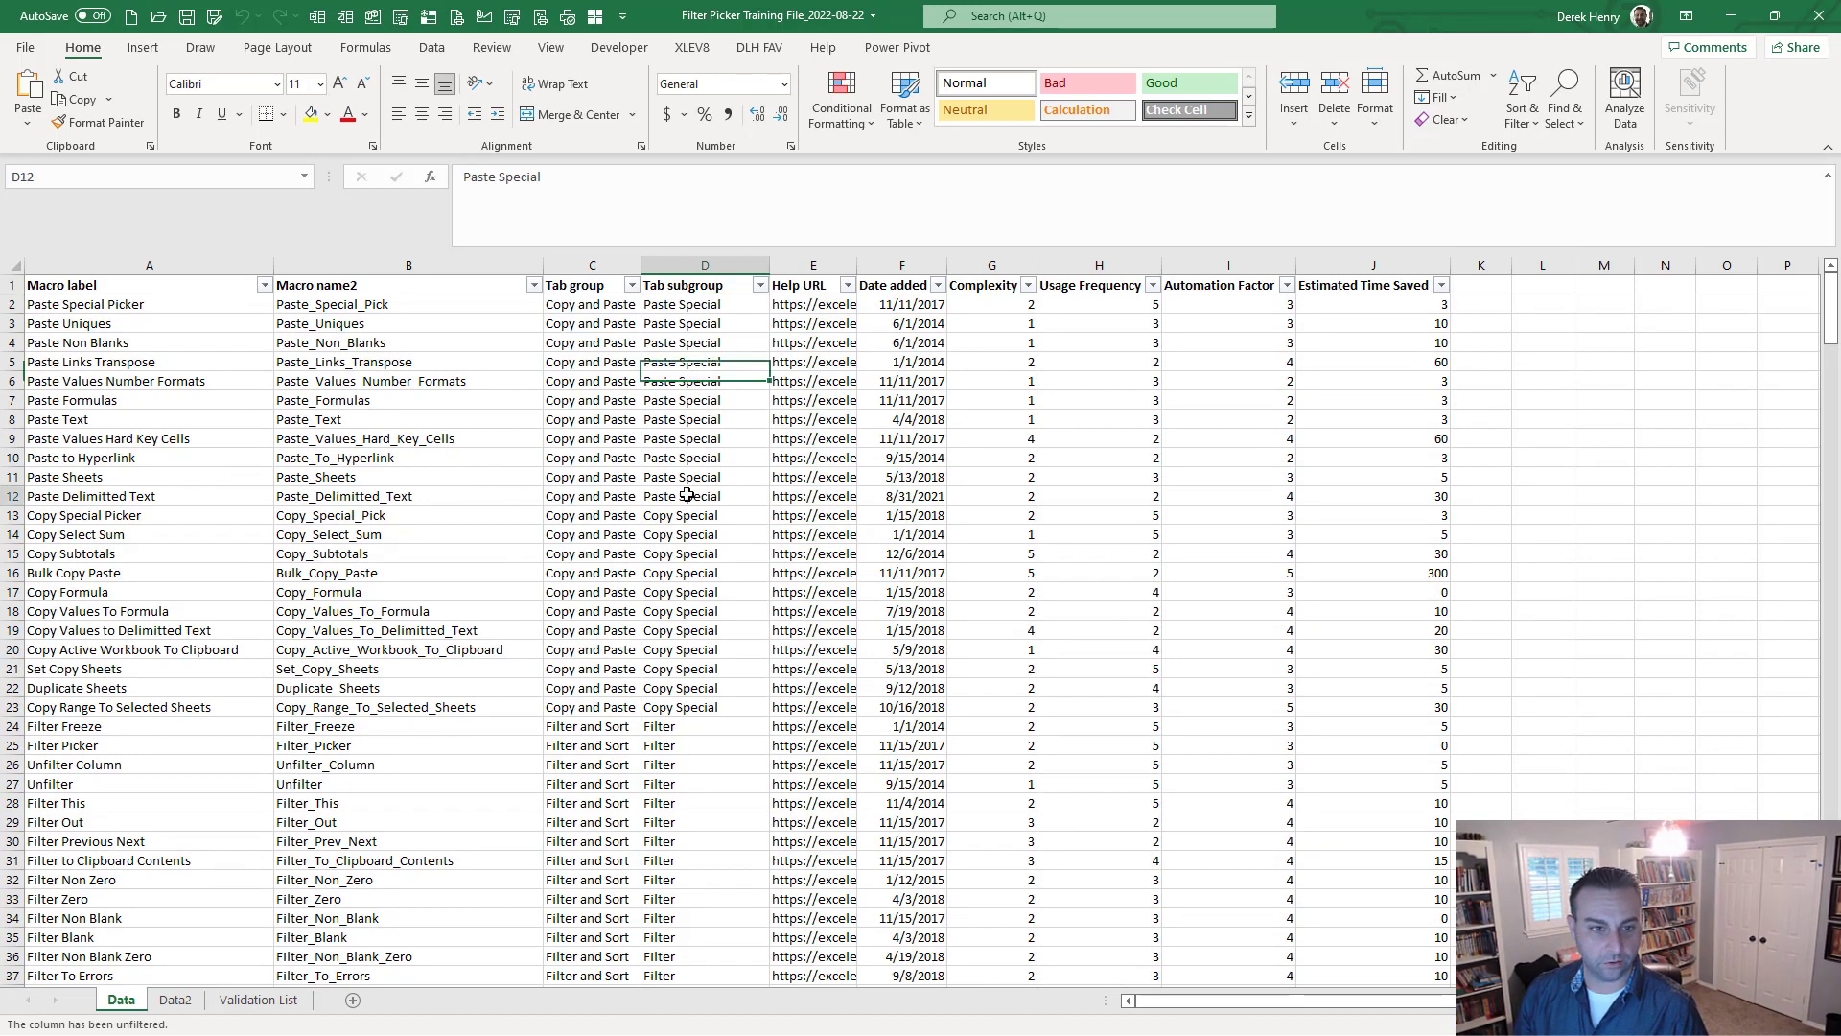
pyautogui.click(691, 496)
pyautogui.keyDown('ctrl'); pyautogui.click(693, 519); pyautogui.keyUp('ctrl')
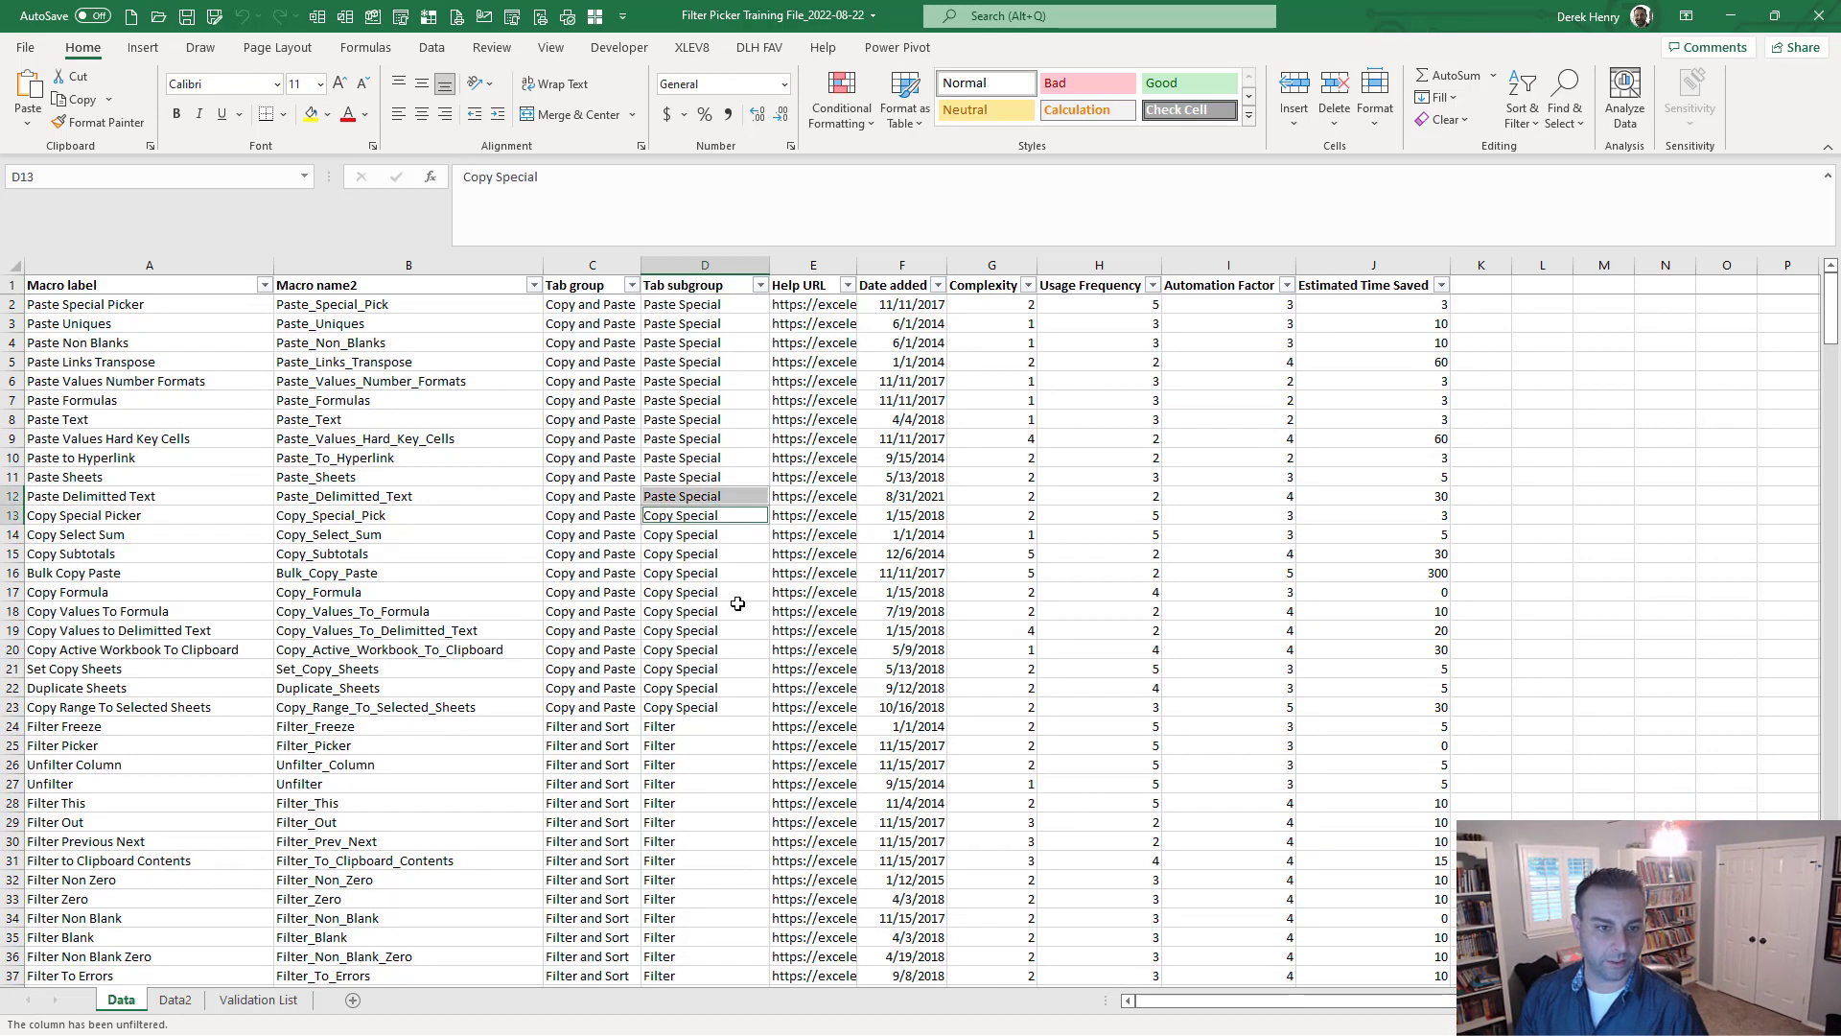
pyautogui.hotkey('ctrl', 'shift', 'f')
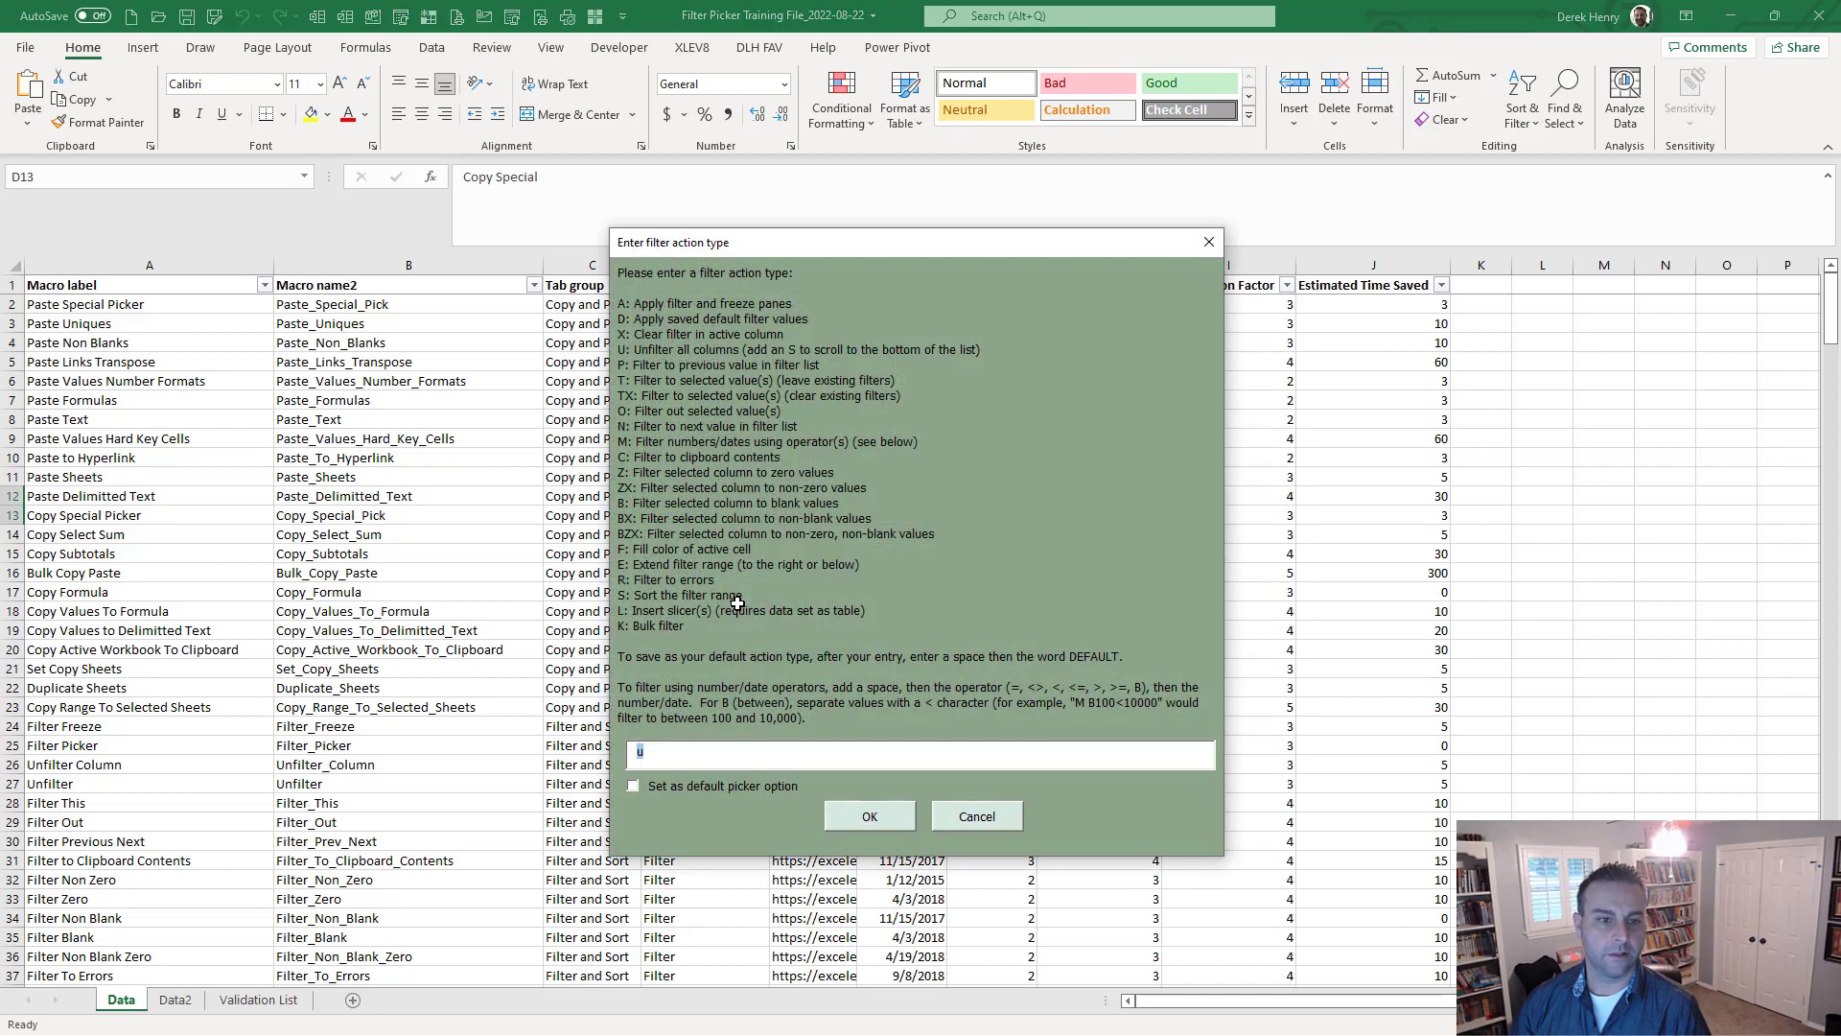
pyautogui.write('o')
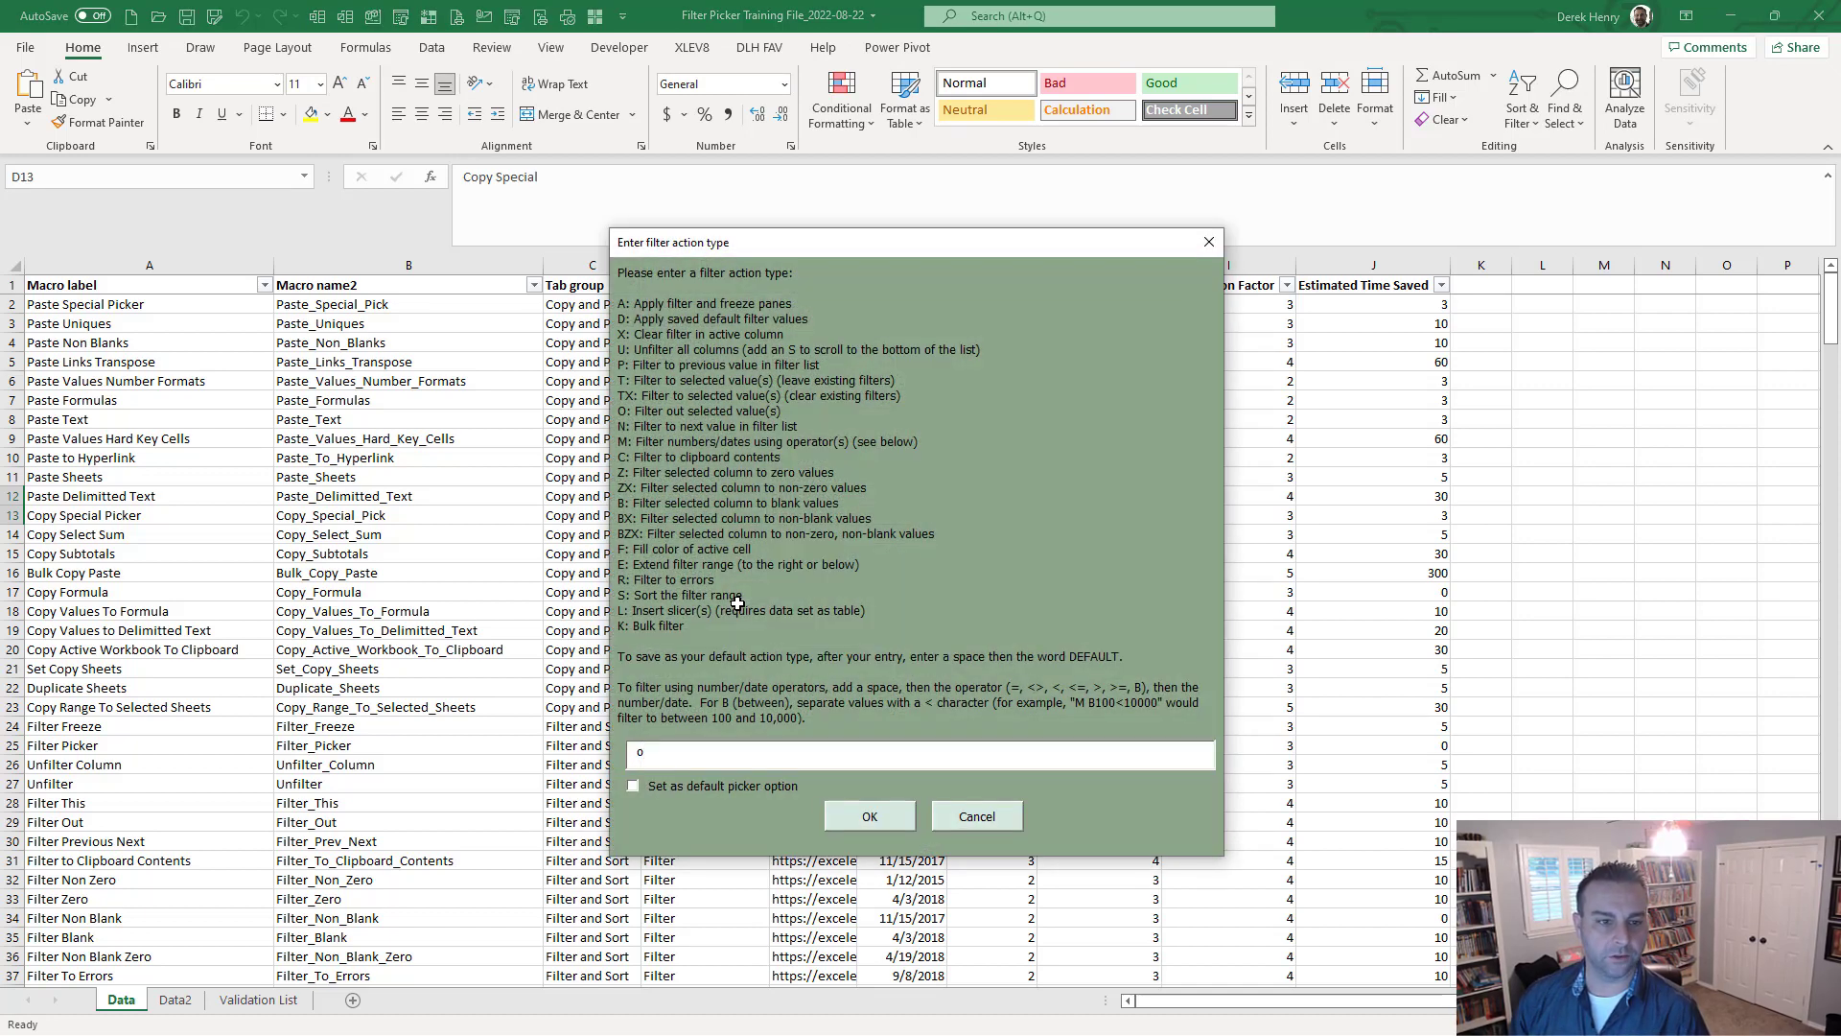
pyautogui.press('Return')
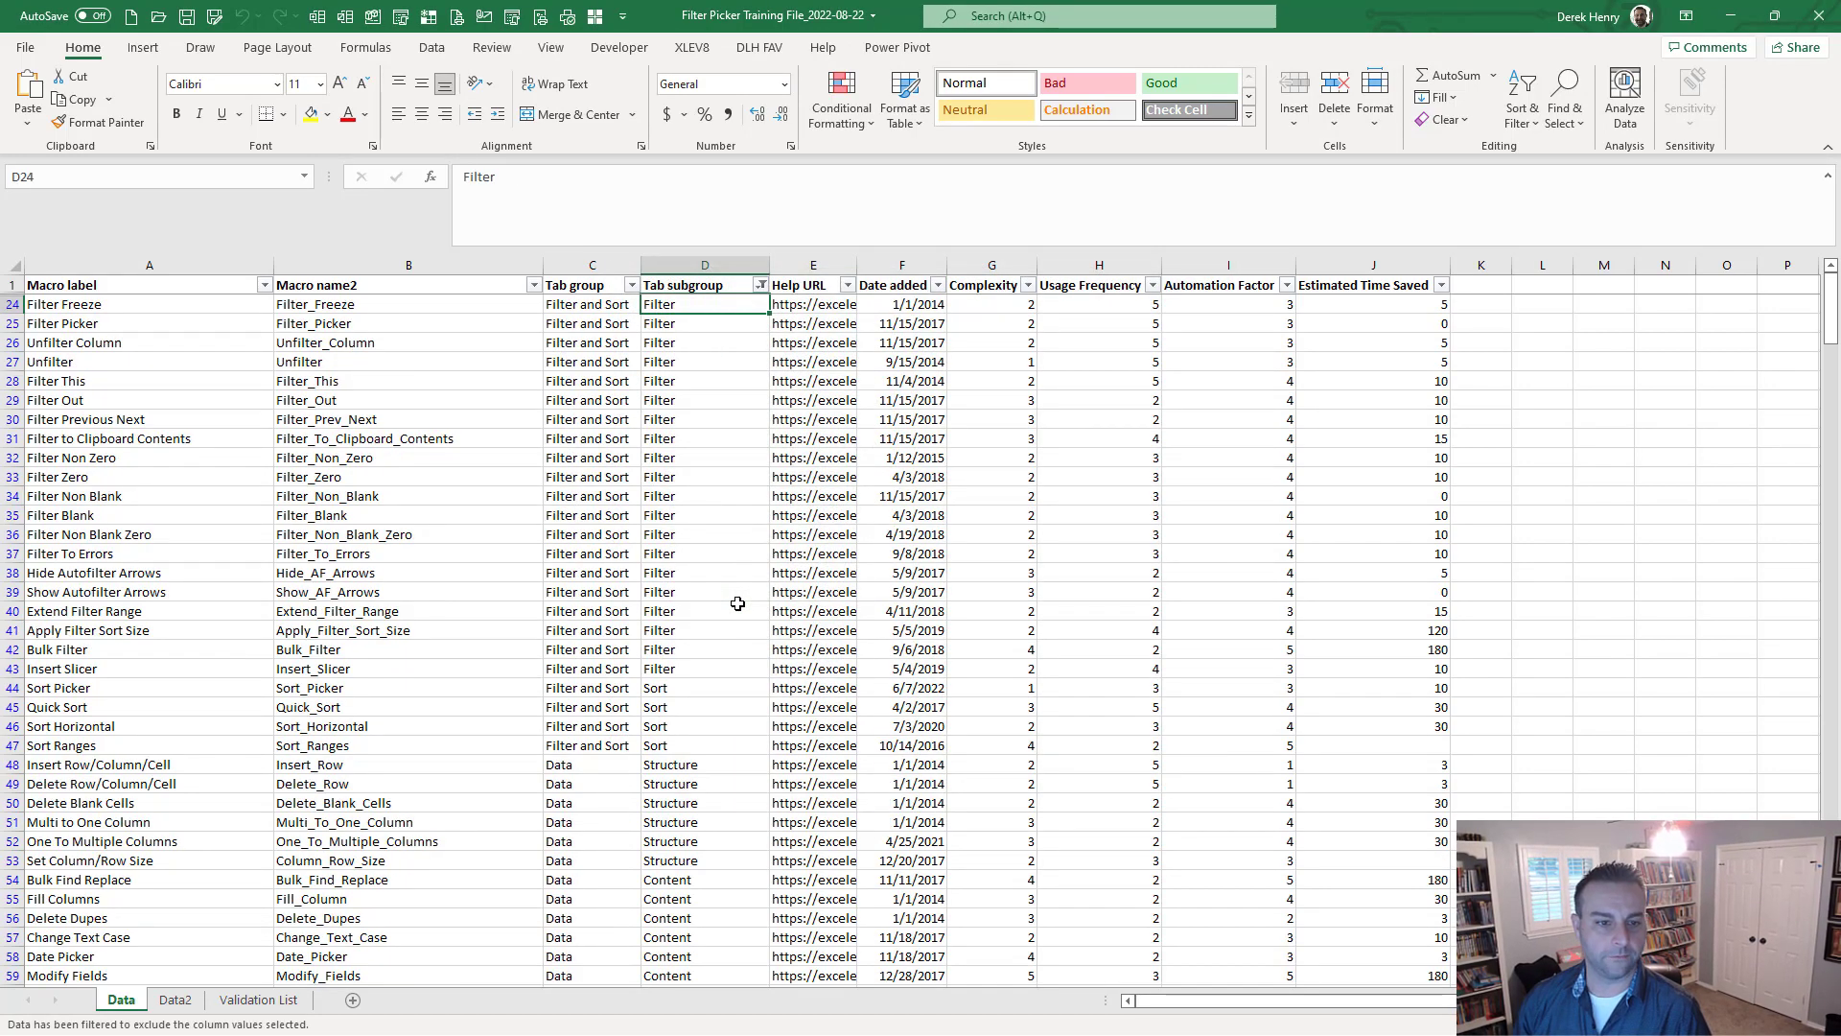
# Filter out the Filter value in D24 of the Tab subgroup column with action type O.
pyautogui.scroll(-16, 738, 603)
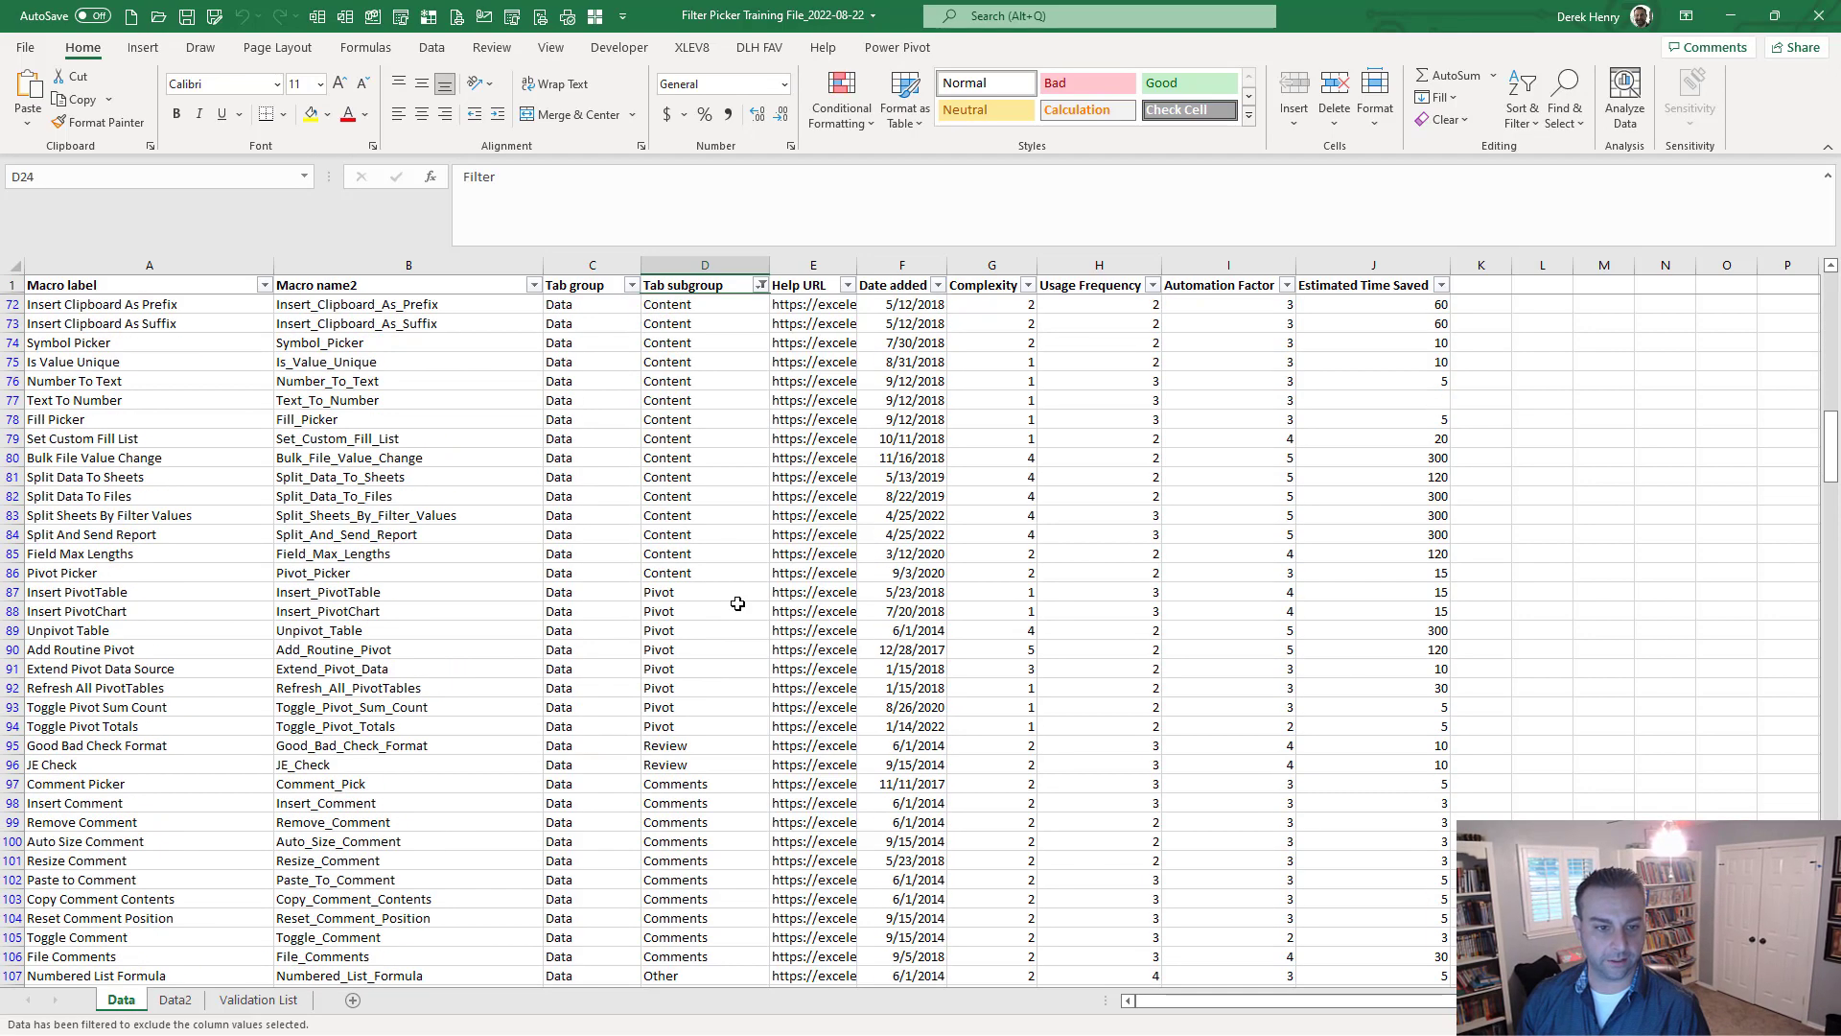
pyautogui.scroll(9, 737, 603)
pyautogui.scroll(7, 737, 603)
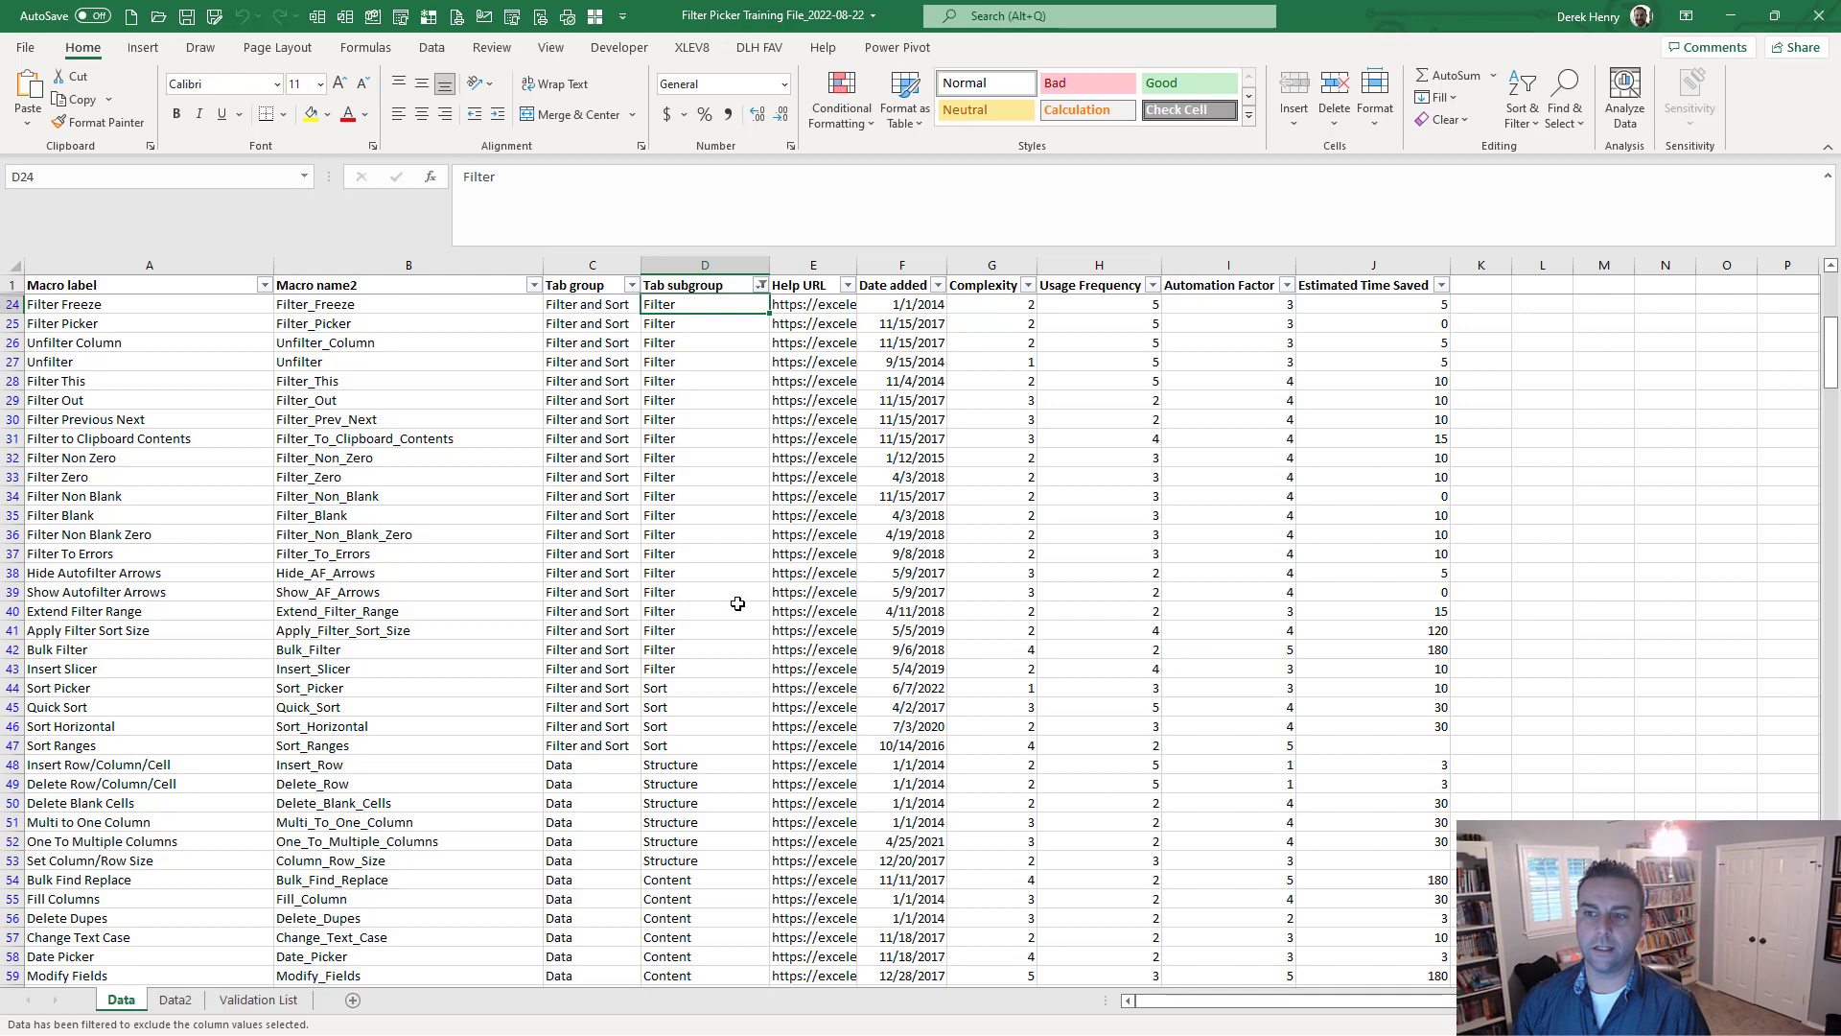
pyautogui.hotkey('ctrl', 'shift', 'f')
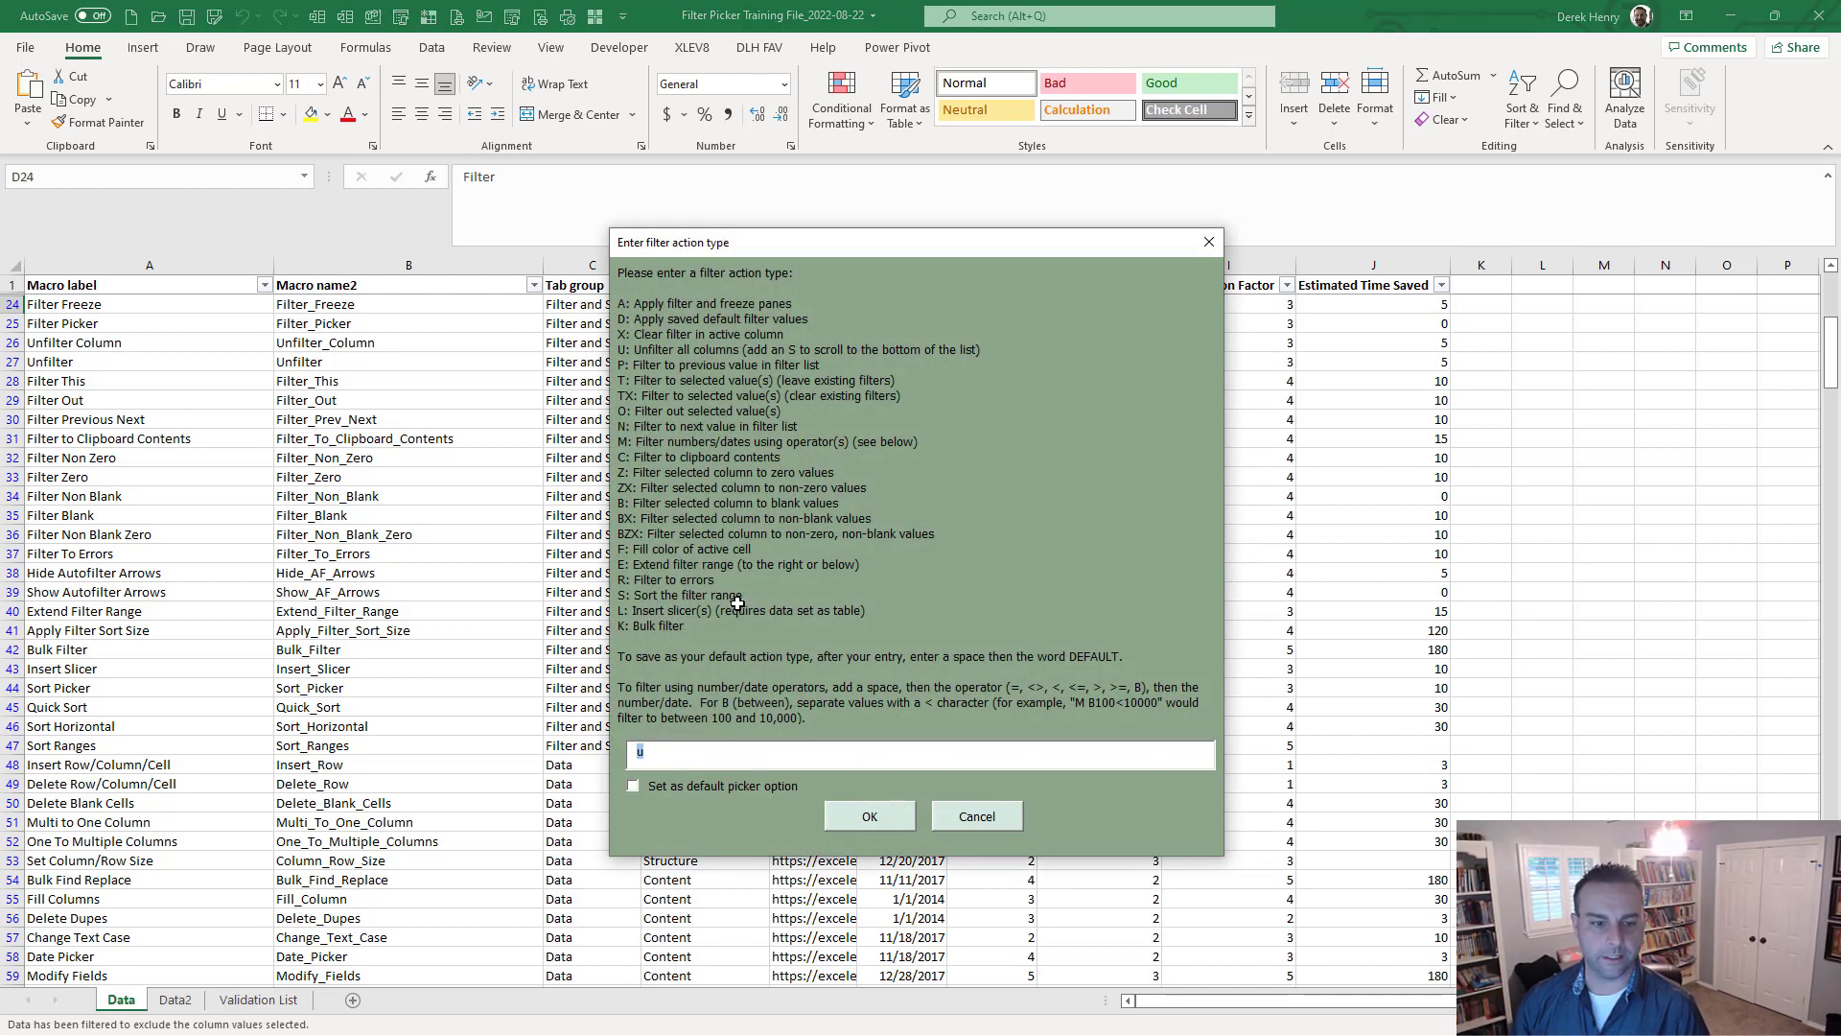
pyautogui.write('o')
pyautogui.press('Return')
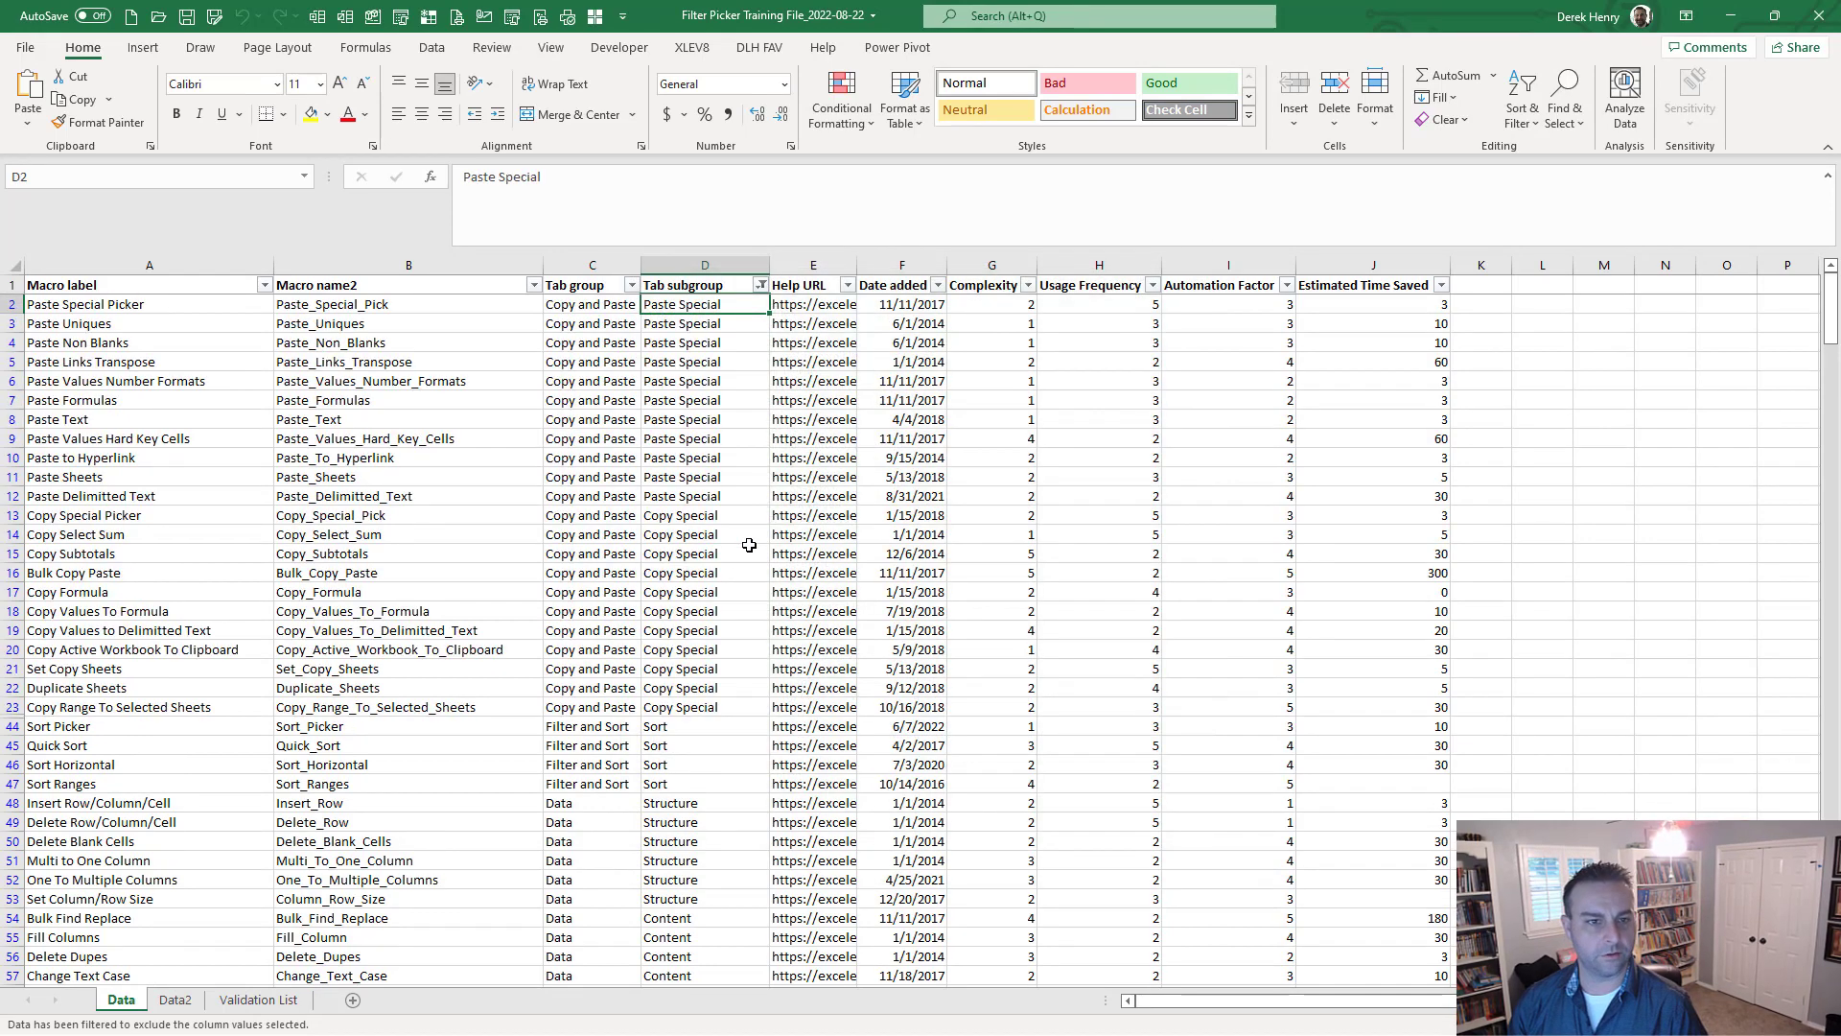
# Clear the exclusion filter by unfiltering all columns with filter action type U.
pyautogui.hotkey('ctrl', 'shift', 'f')
pyautogui.write('u')
pyautogui.press('Return')
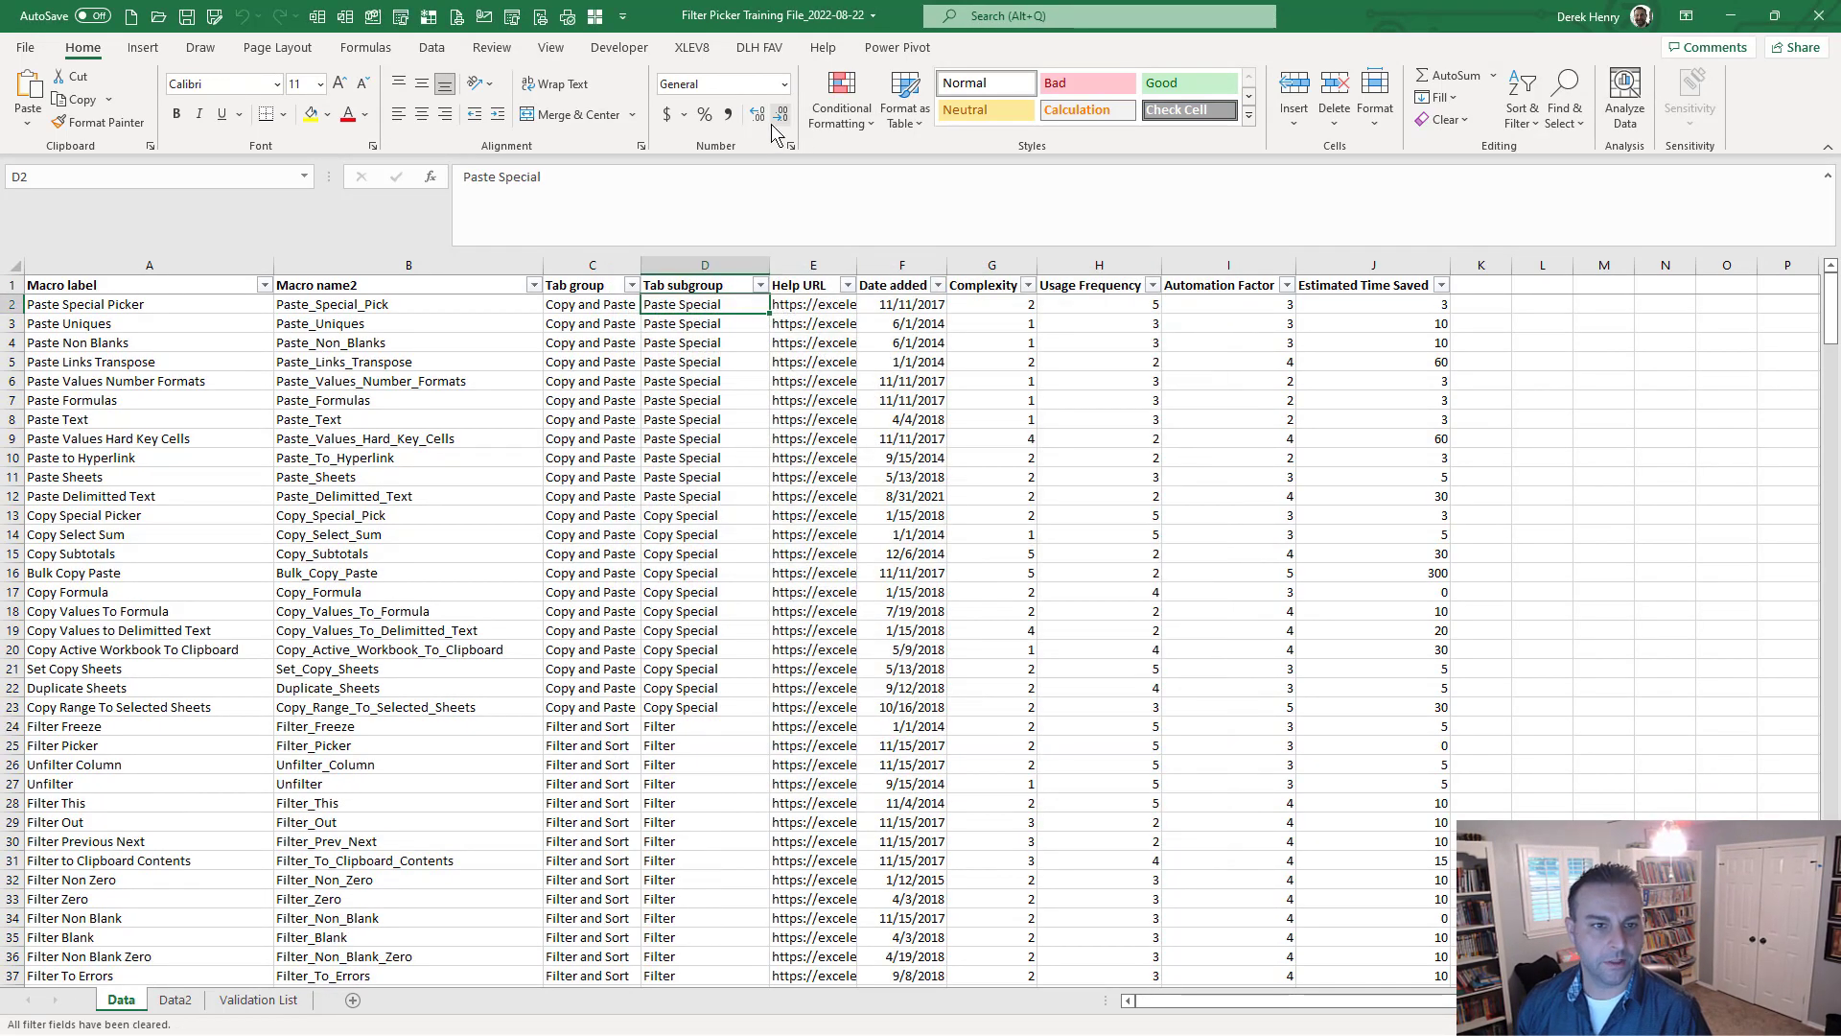
# Filter the Tab subgroup column to only the Colors value using the column's own filter list.
pyautogui.click(760, 285)
pyautogui.moveTo(754, 553)
pyautogui.mouseDown()
pyautogui.moveTo(757, 628)
pyautogui.moveTo(764, 533)
pyautogui.mouseUp()
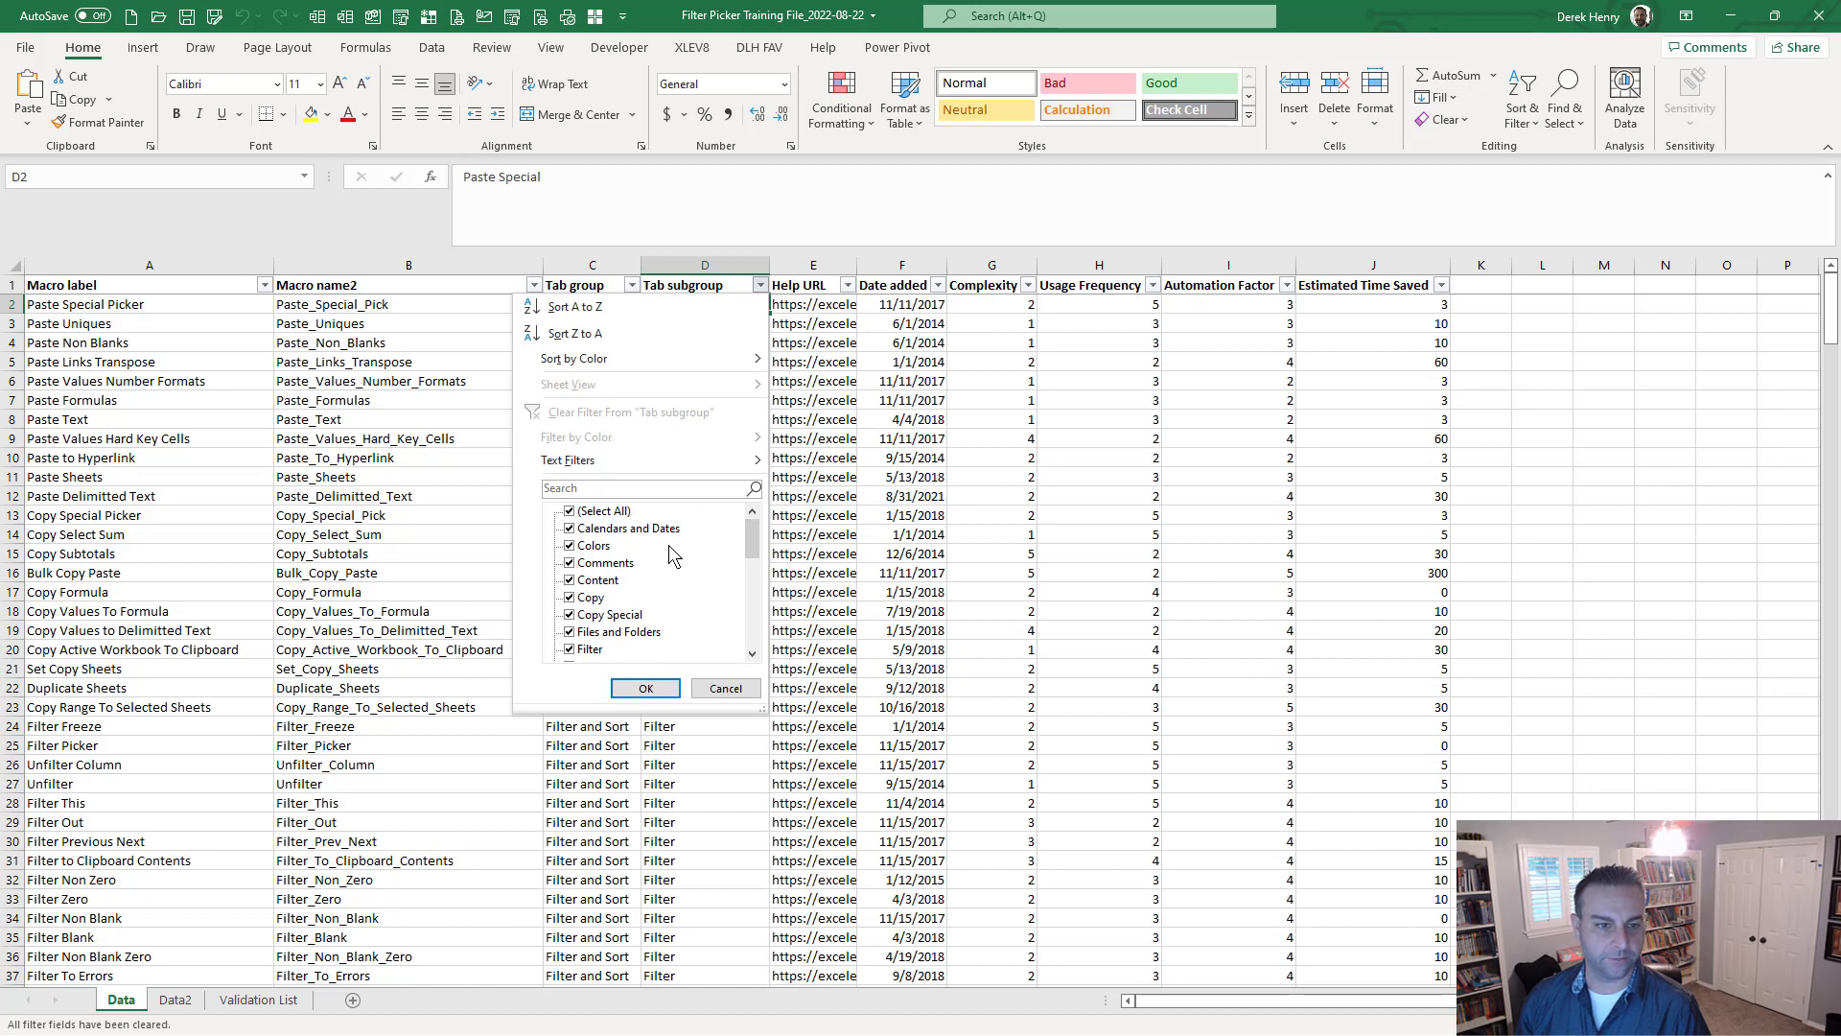
pyautogui.click(592, 512)
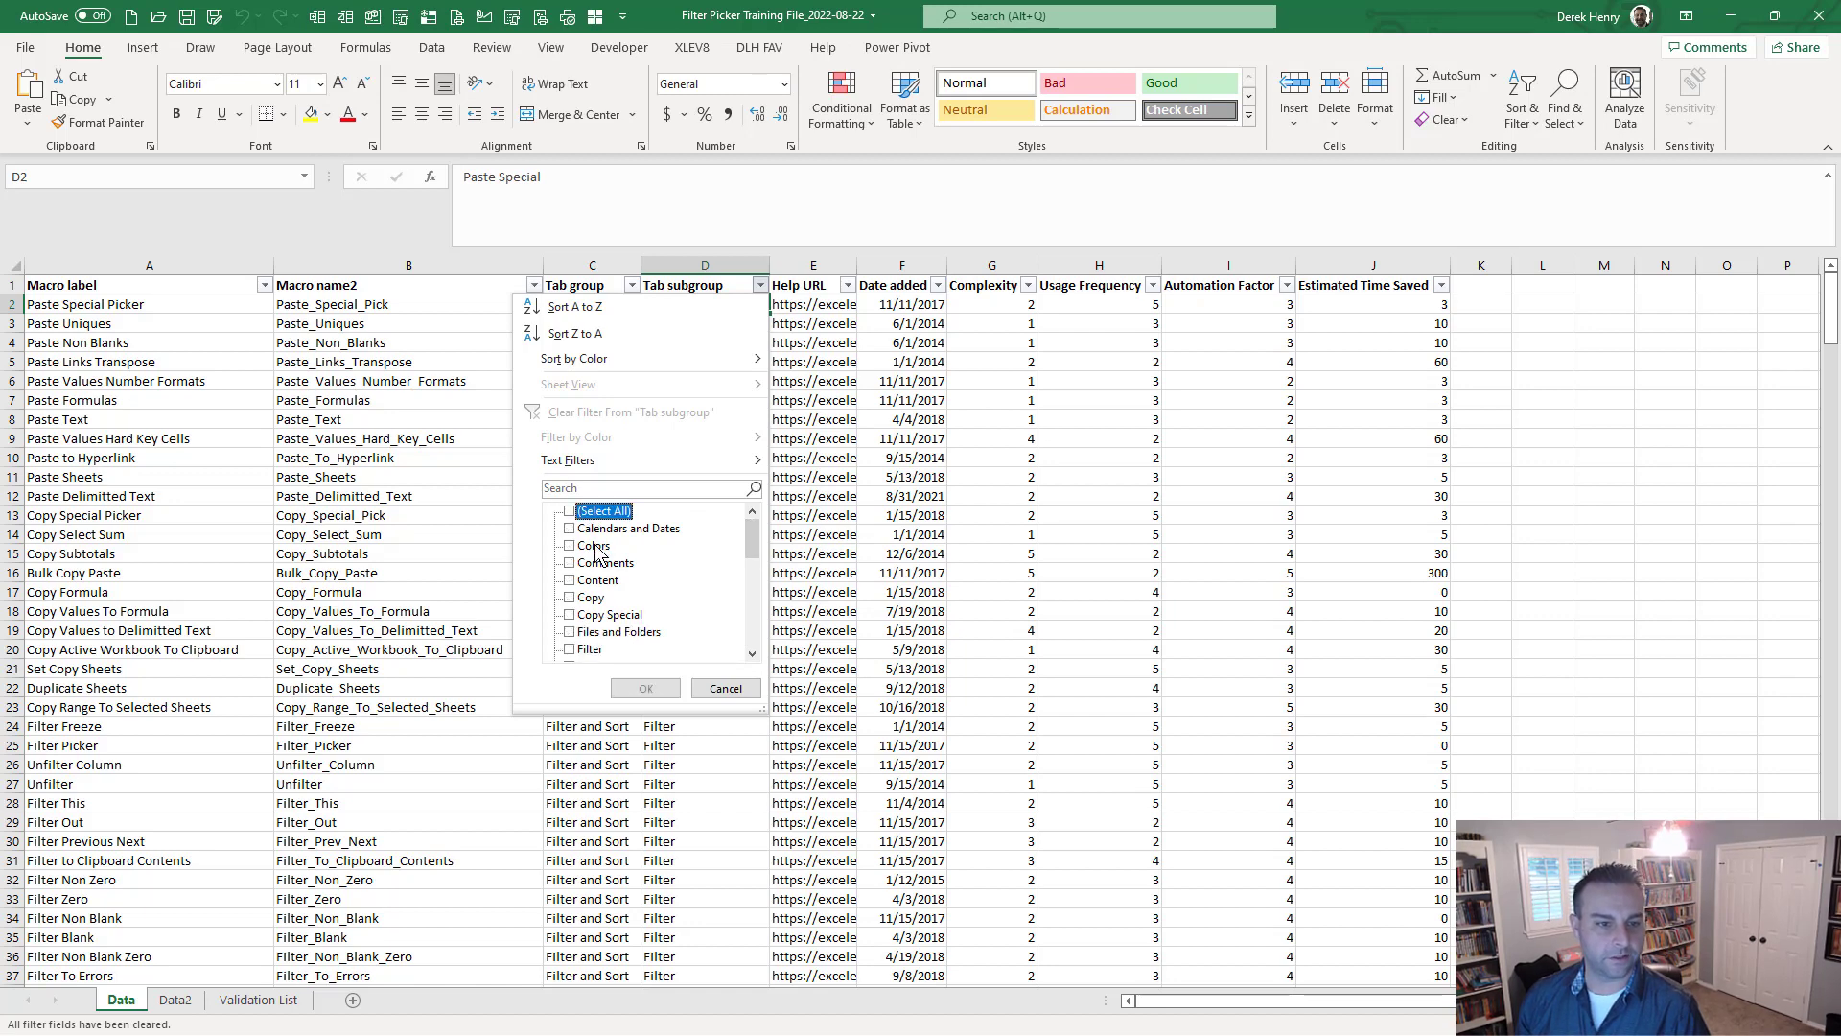
pyautogui.click(645, 688)
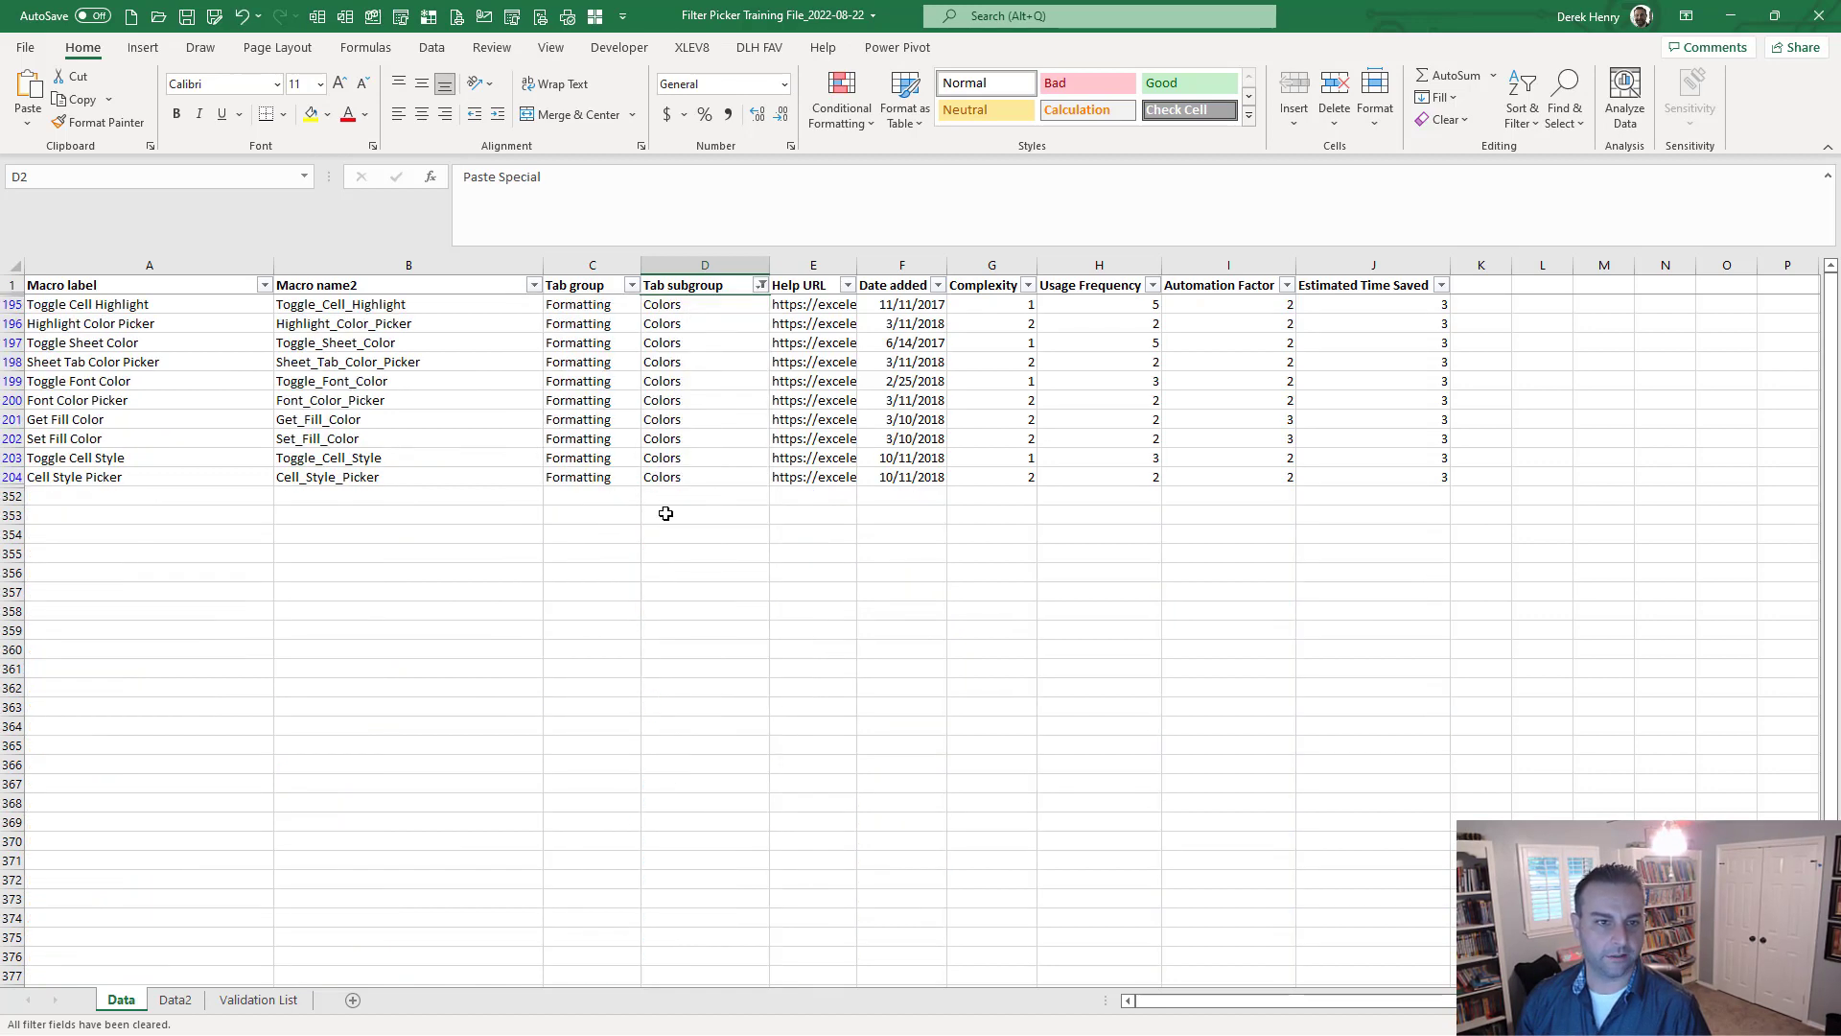
# From a Colors cell in Tab subgroup, advance the filter two values in the list by running action type N twice.
pyautogui.click(671, 419)
pyautogui.click(670, 477)
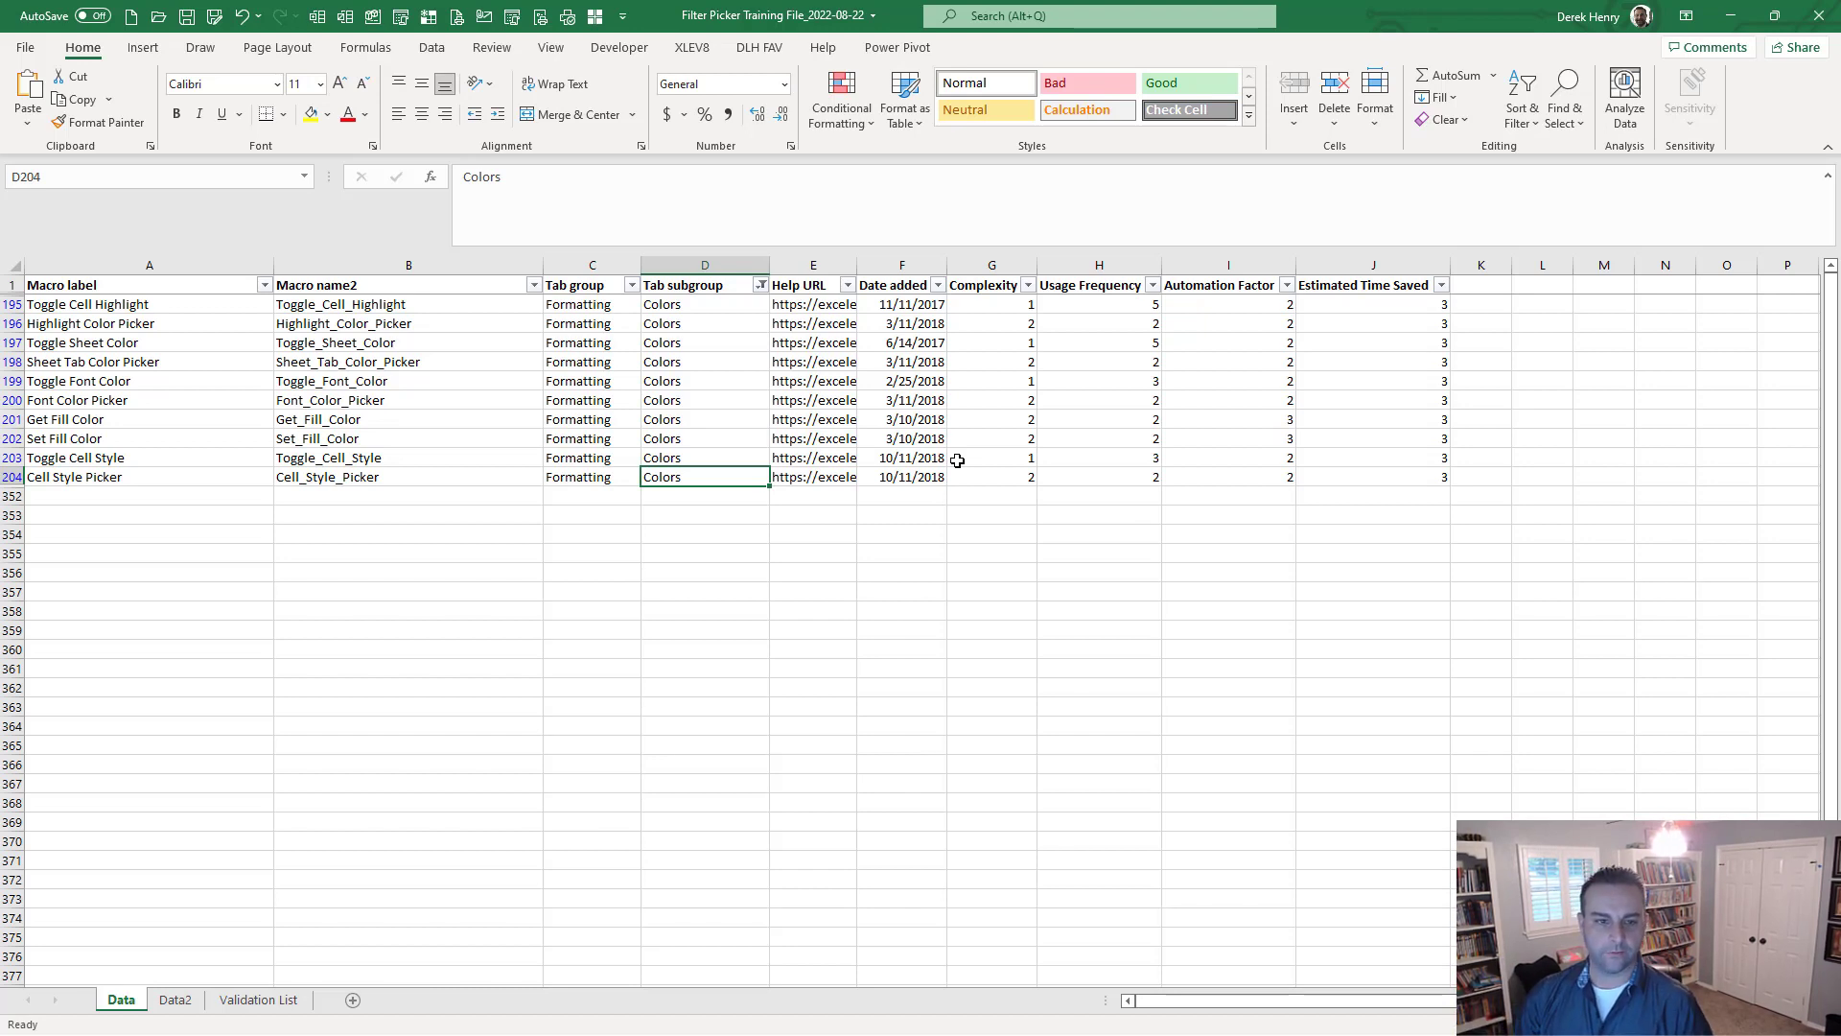
pyautogui.hotkey('ctrl', 'shift', 'f')
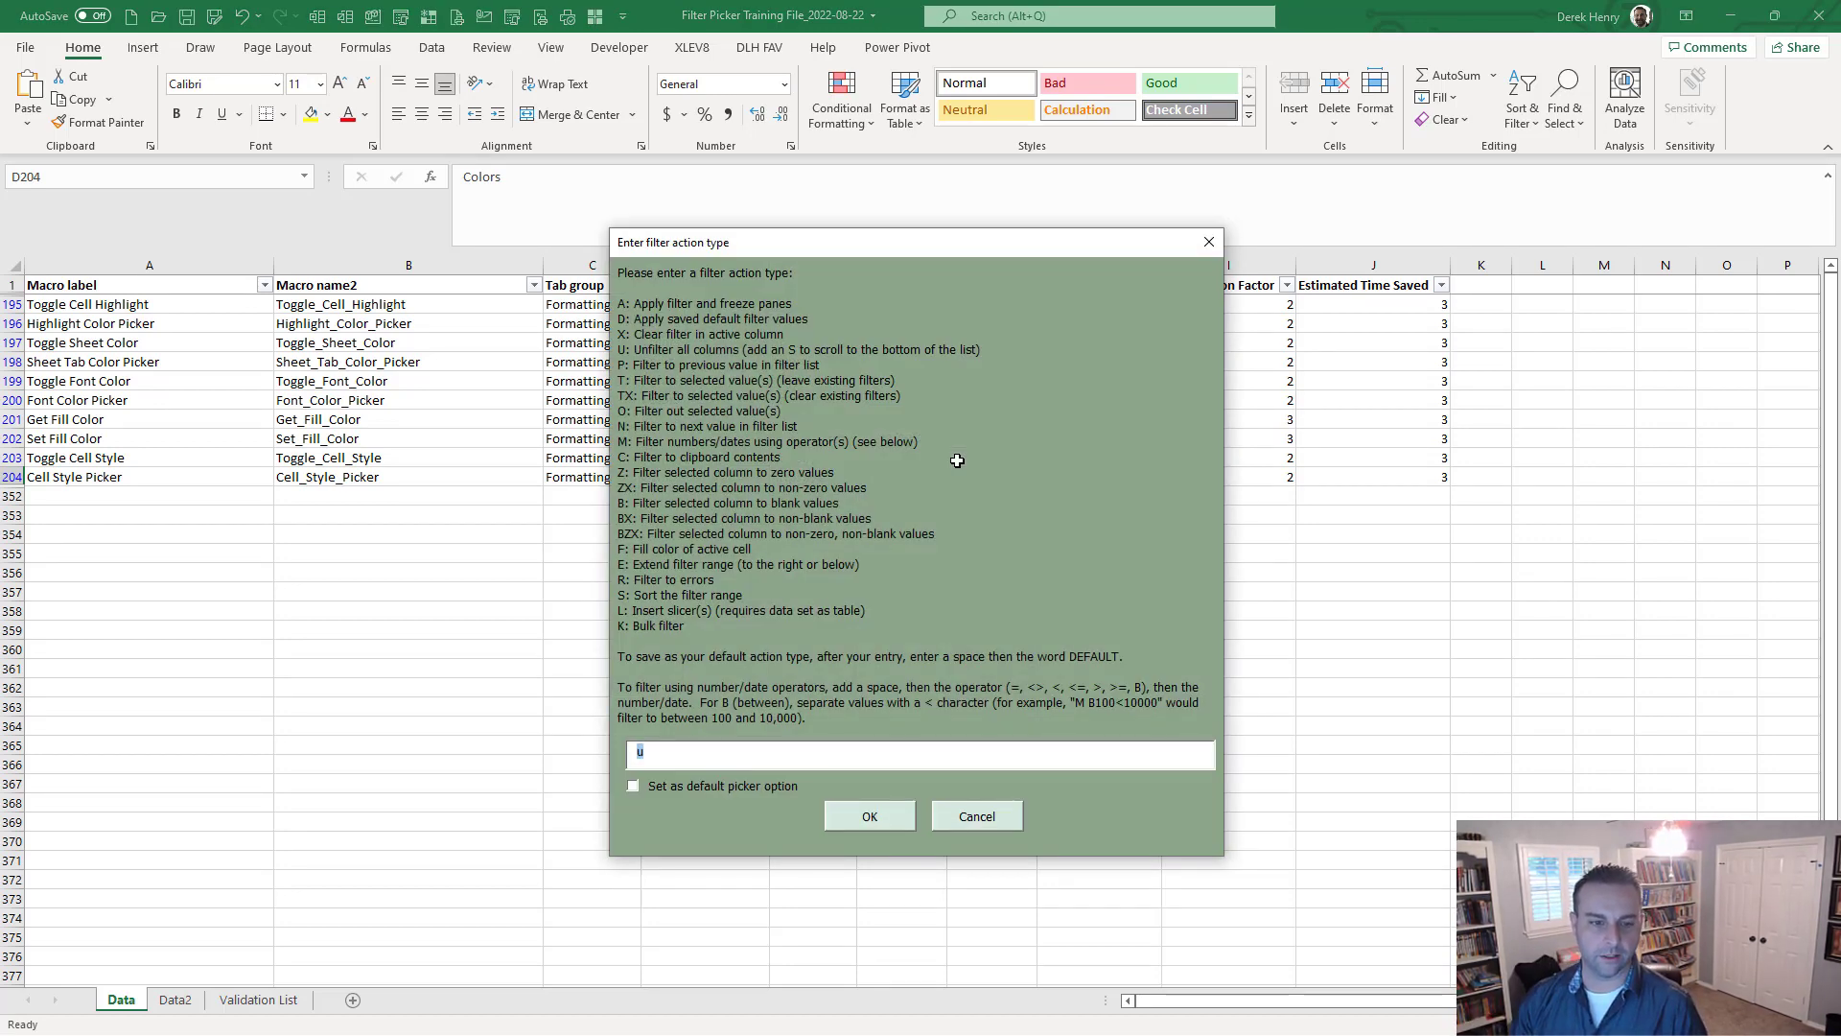
pyautogui.write('n')
pyautogui.press('Return')
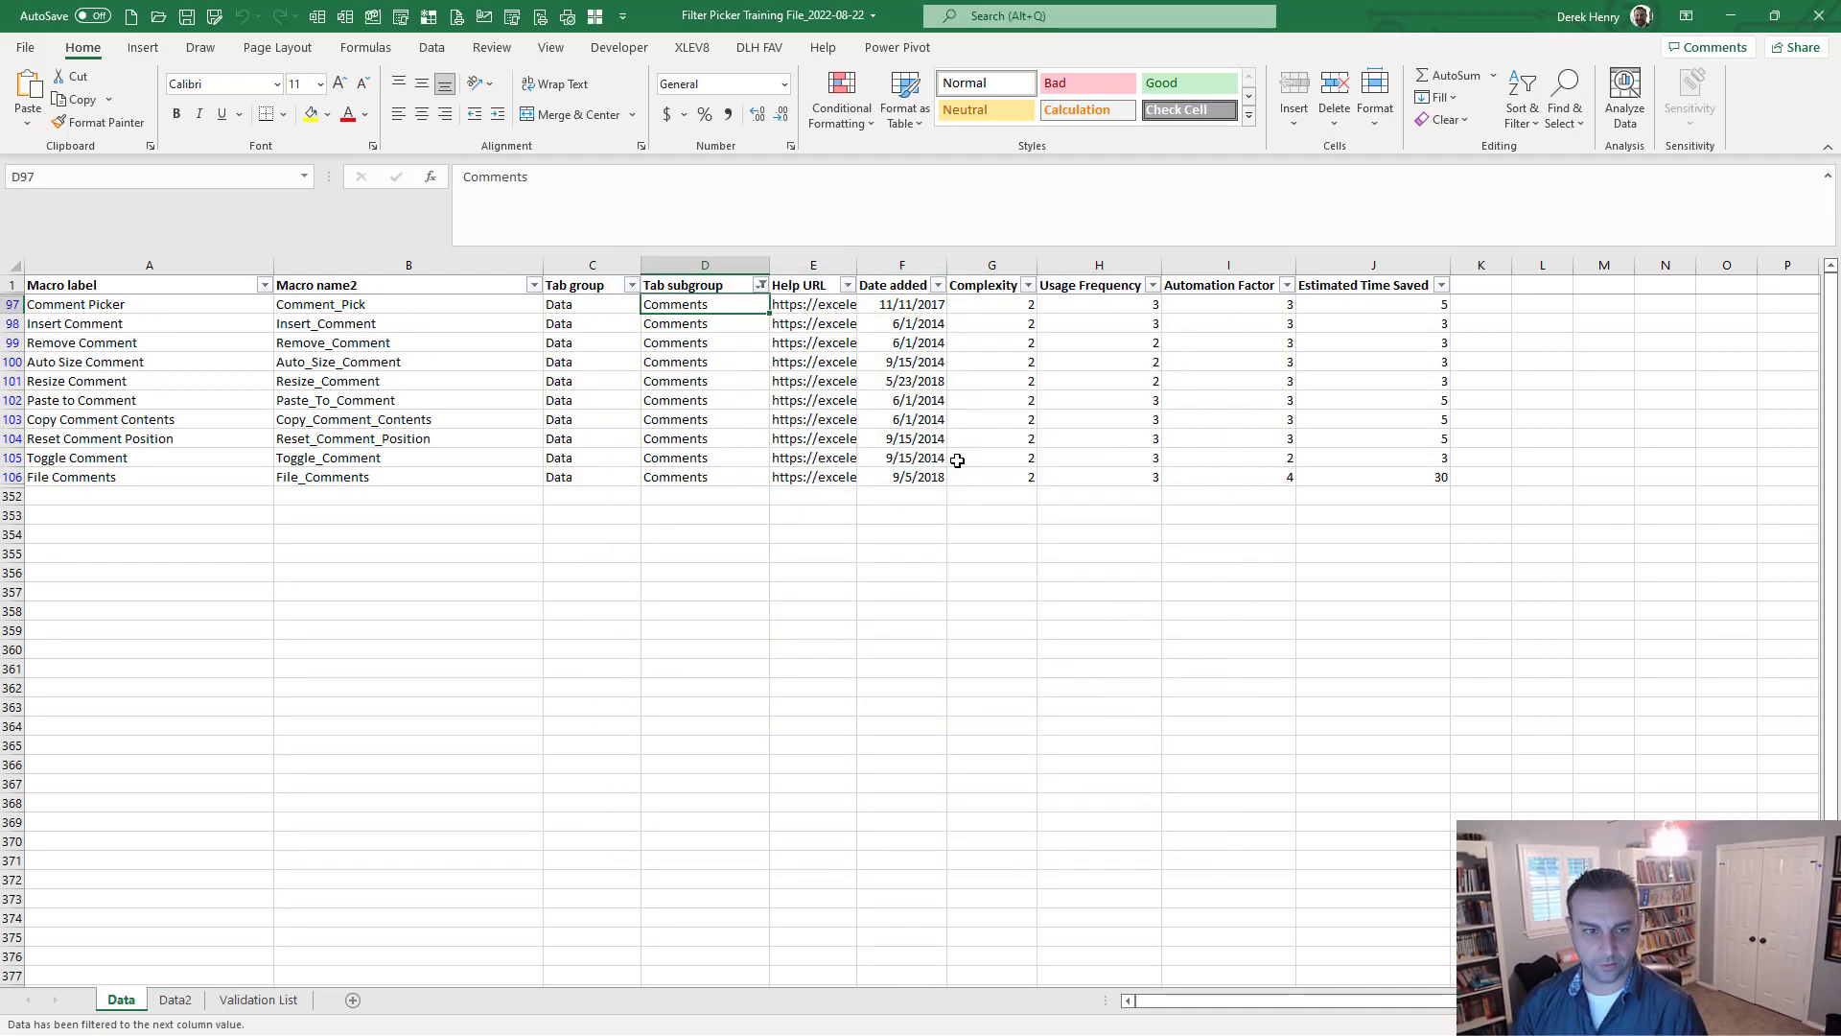
pyautogui.hotkey('ctrl', 'shift', 'f')
pyautogui.write('n')
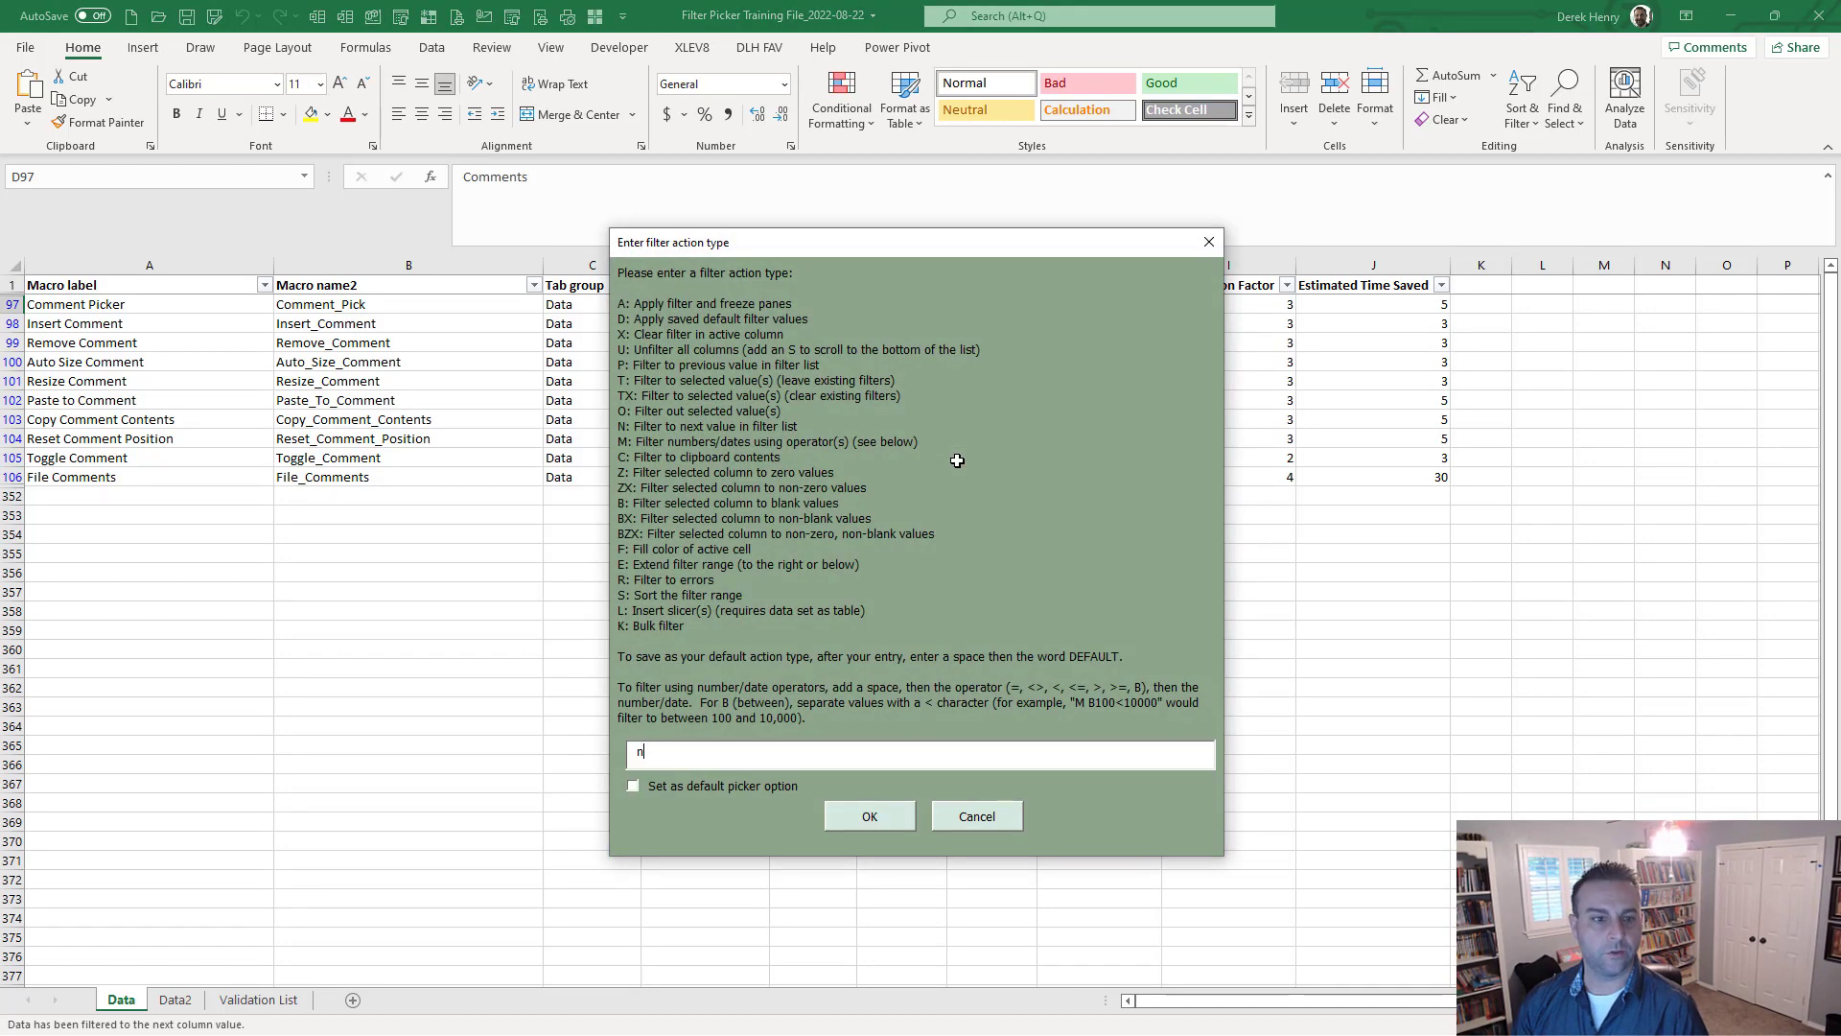
pyautogui.press('Return')
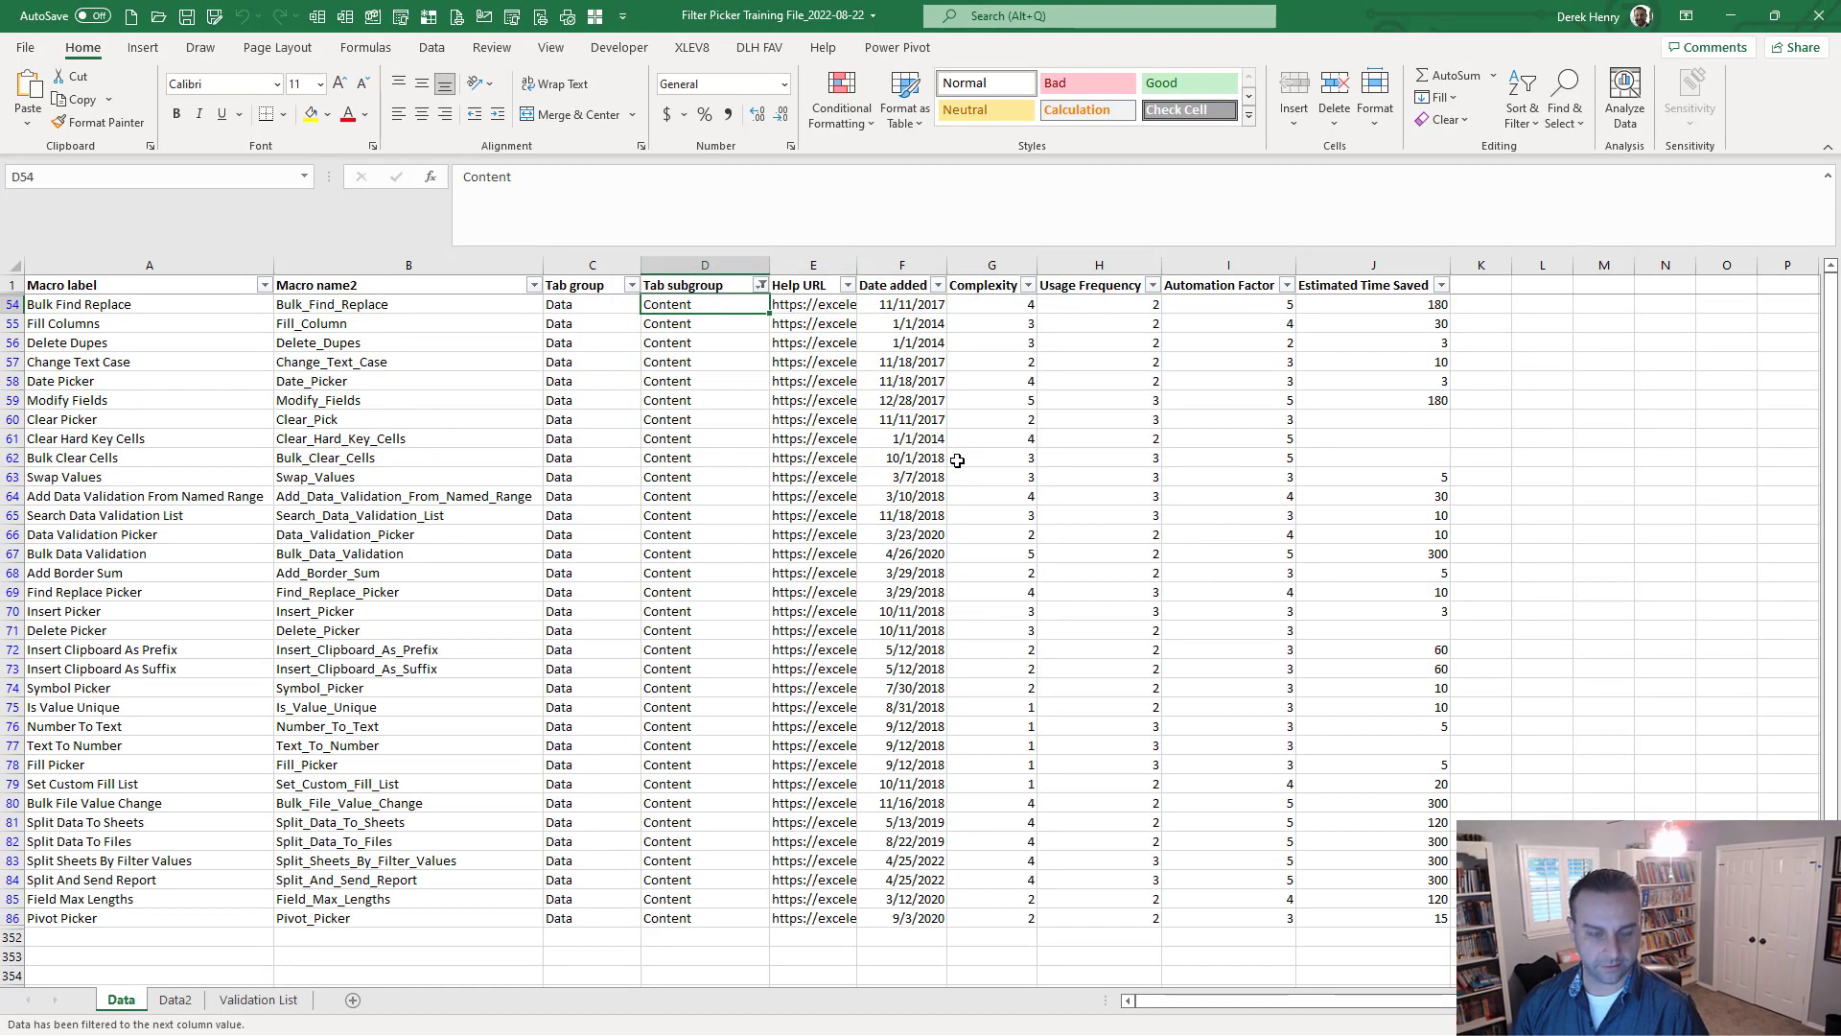
# Move the Tab subgroup filter back two values in the list by running action type P twice.
pyautogui.hotkey('ctrl', 'shift', 'f')
pyautogui.write('p')
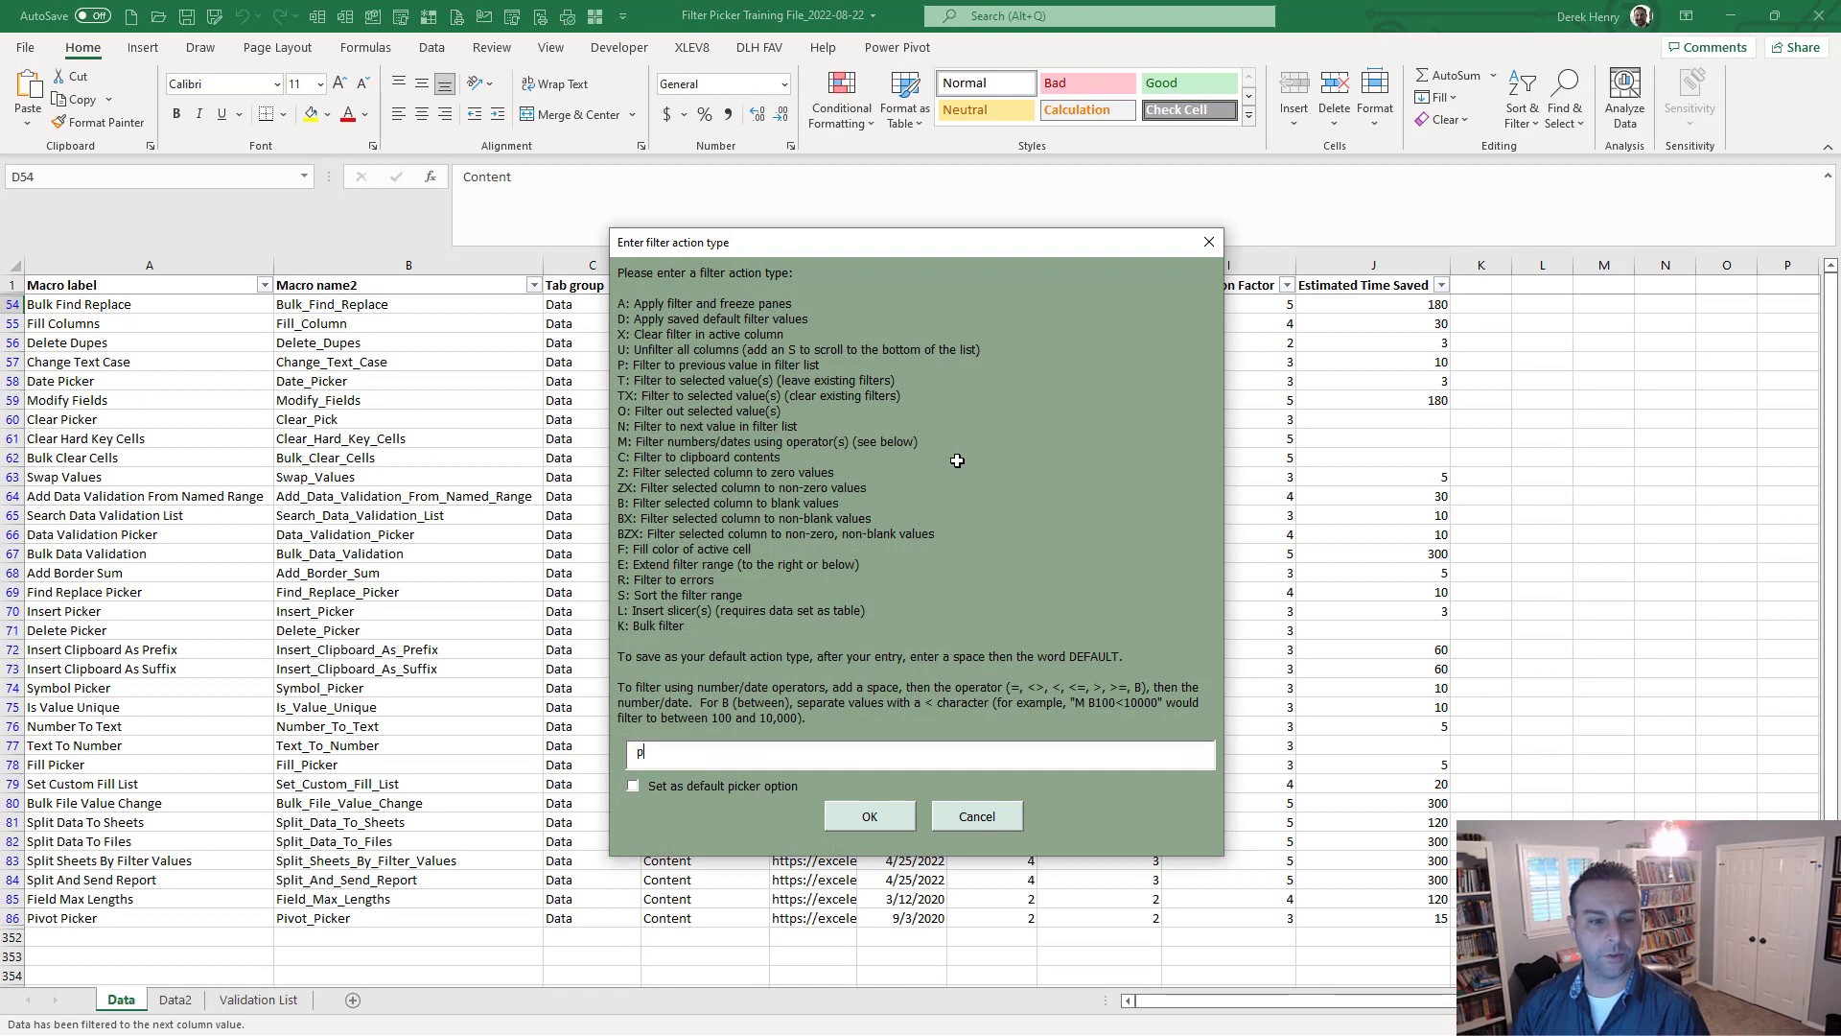
pyautogui.press('Return')
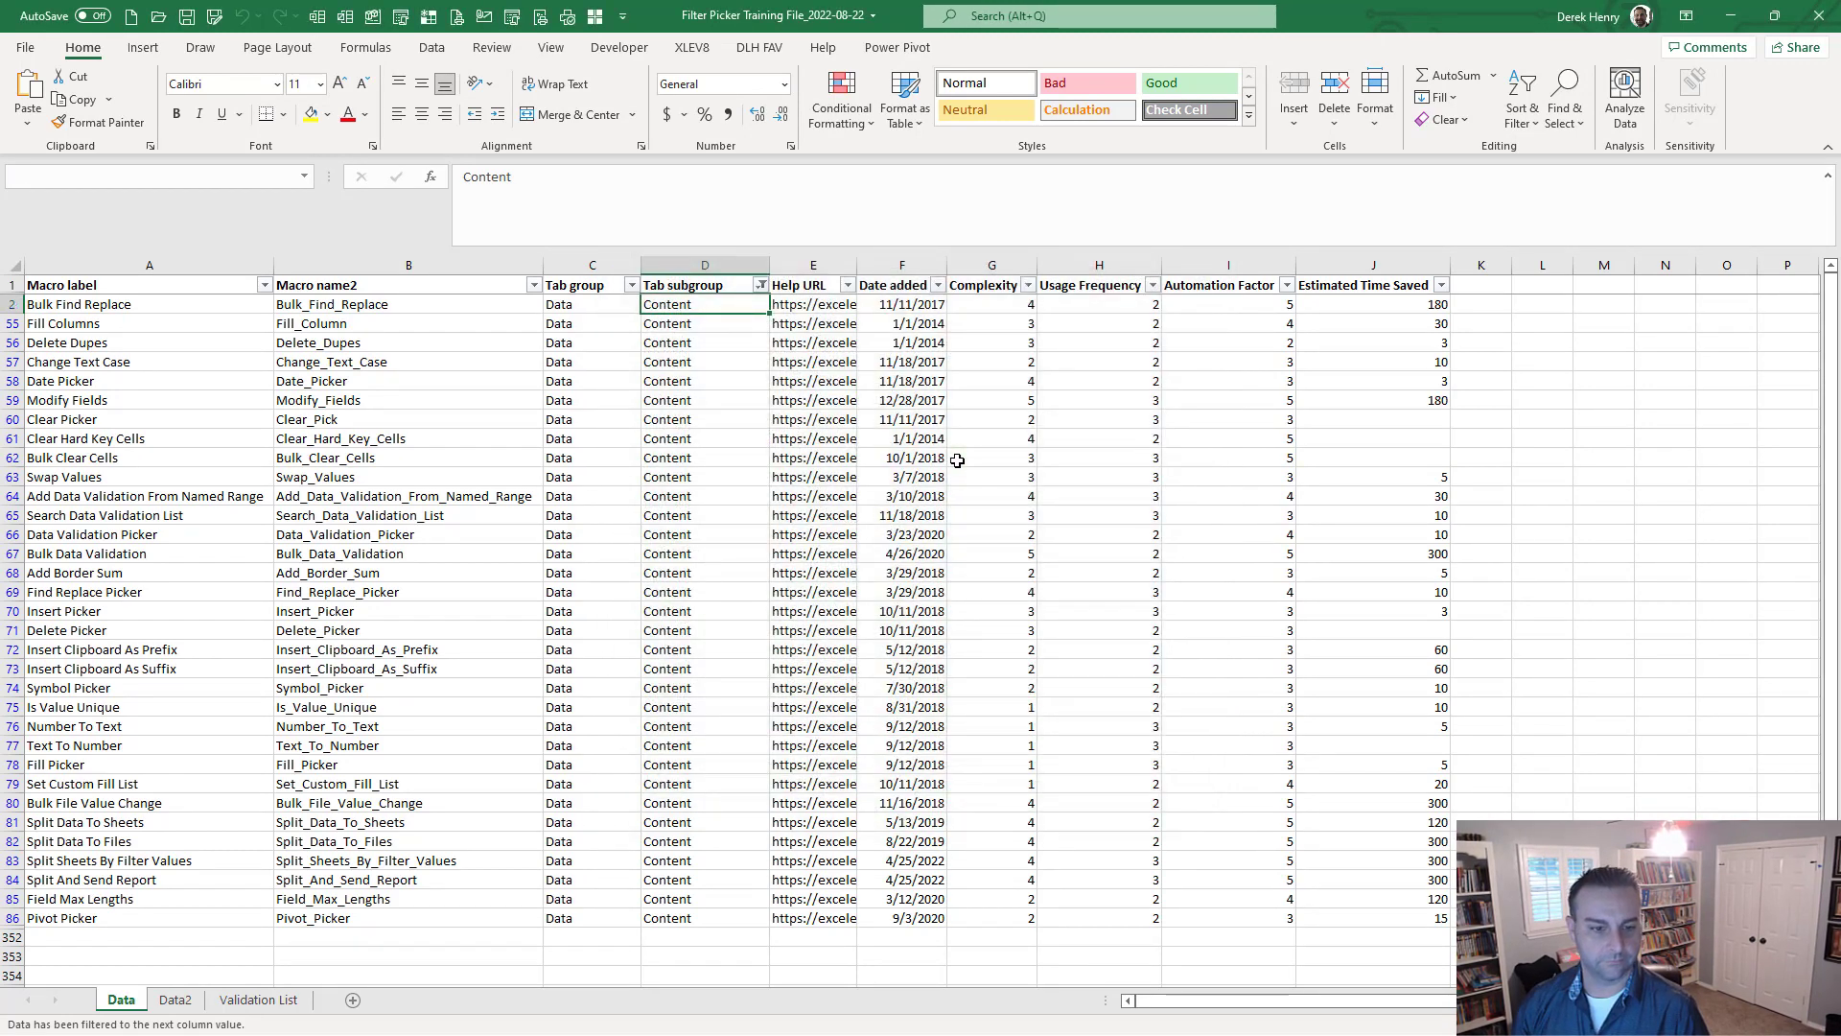
pyautogui.hotkey('ctrl', 'shift', 'f')
pyautogui.write('p')
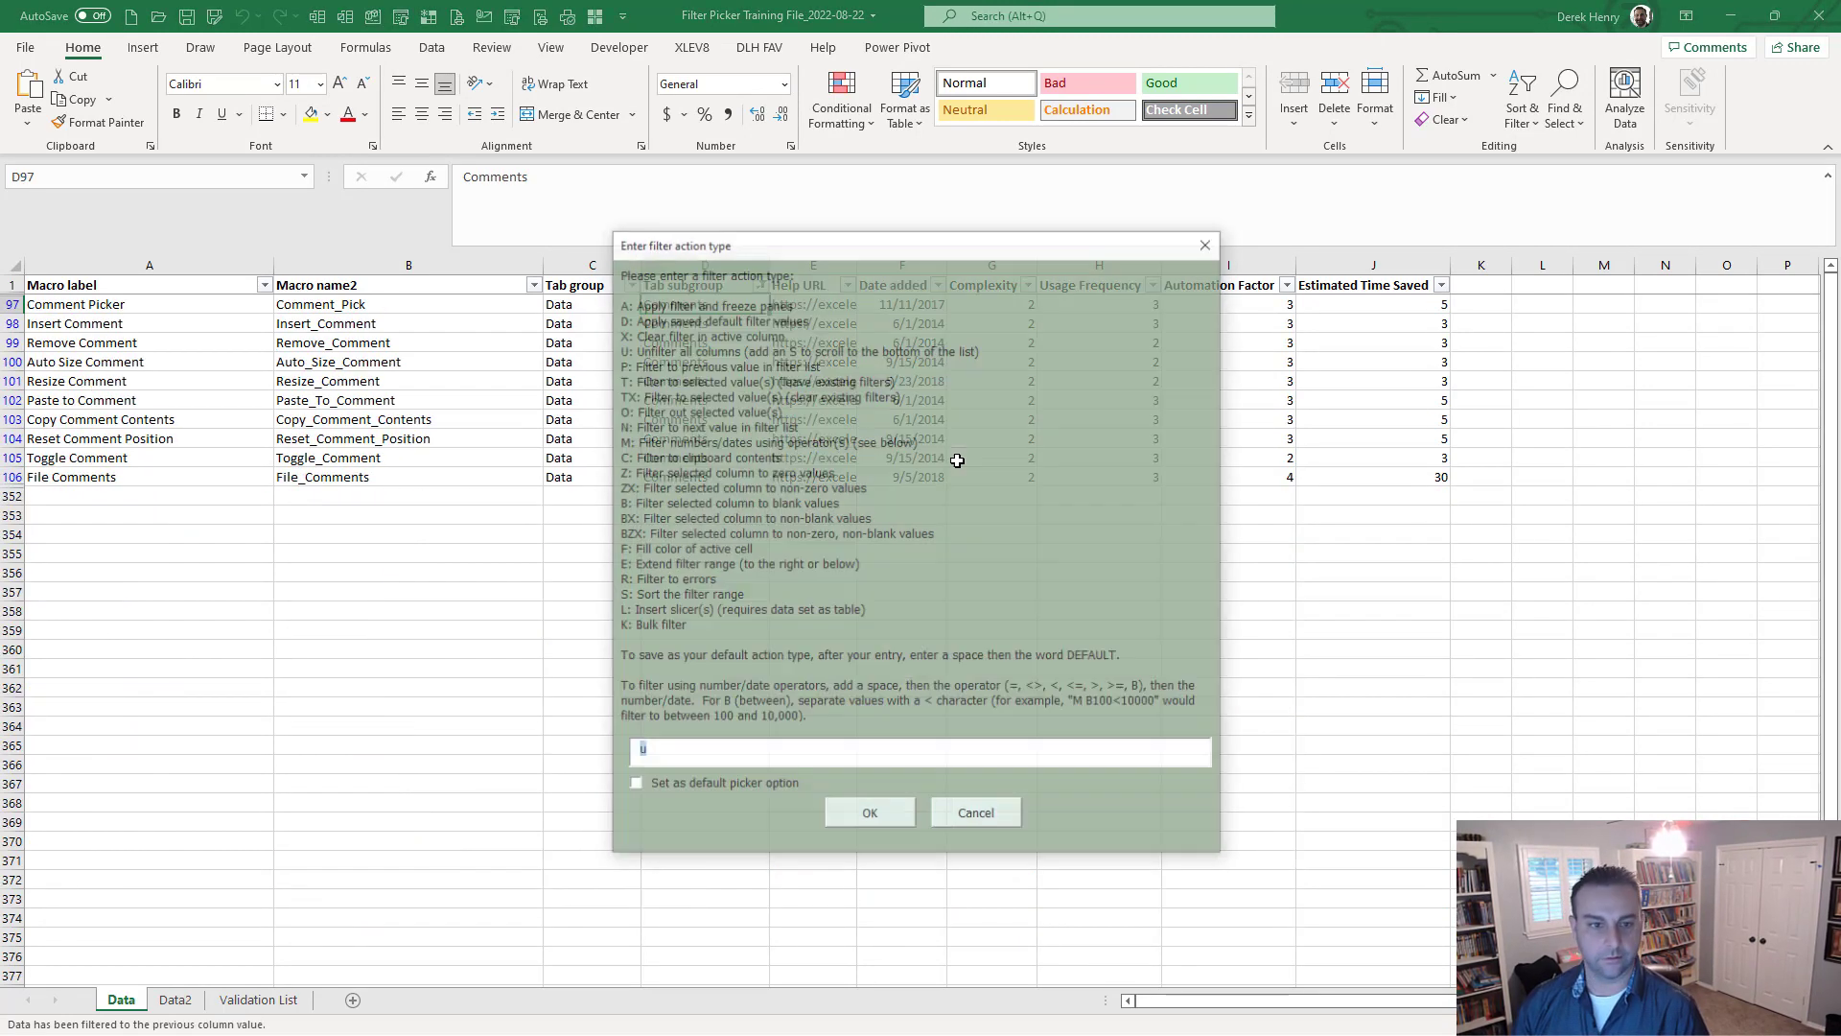
pyautogui.press('Return')
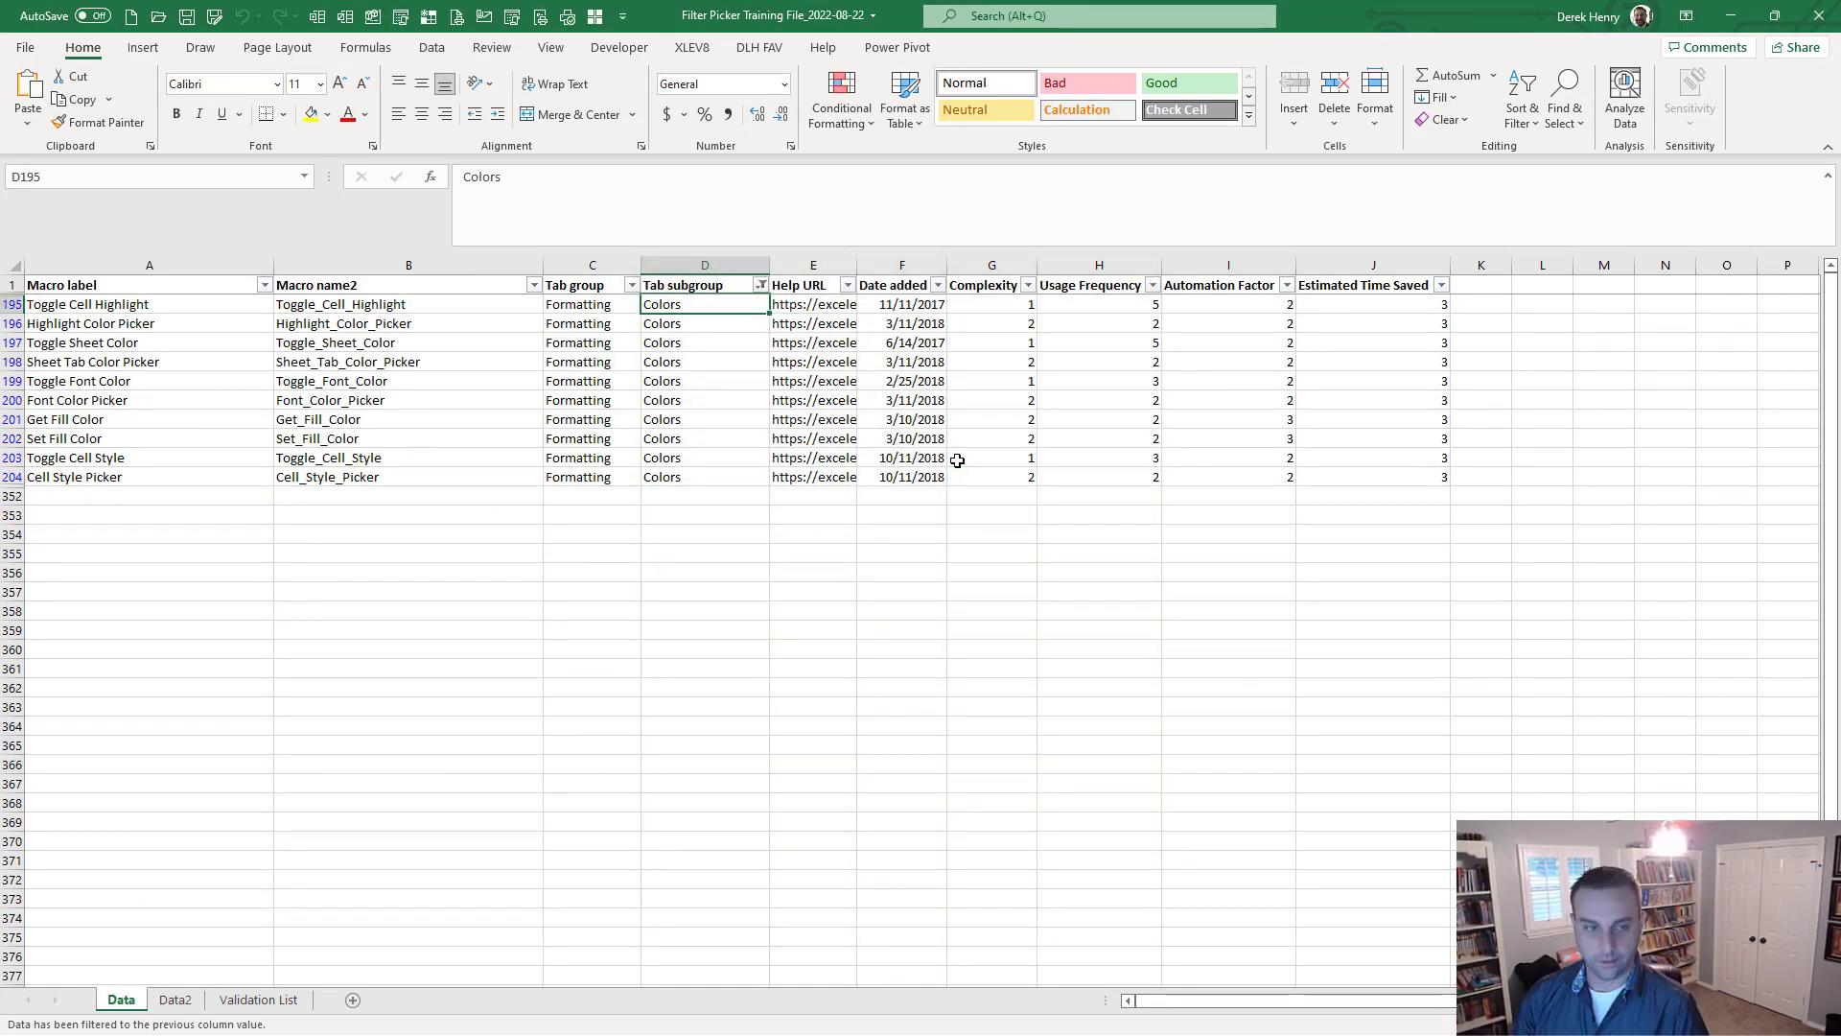
# Clear the Tab subgroup filter by unfiltering all columns with action type U.
pyautogui.hotkey('ctrl', 'shift', 'f')
pyautogui.write('u')
pyautogui.press('Return')
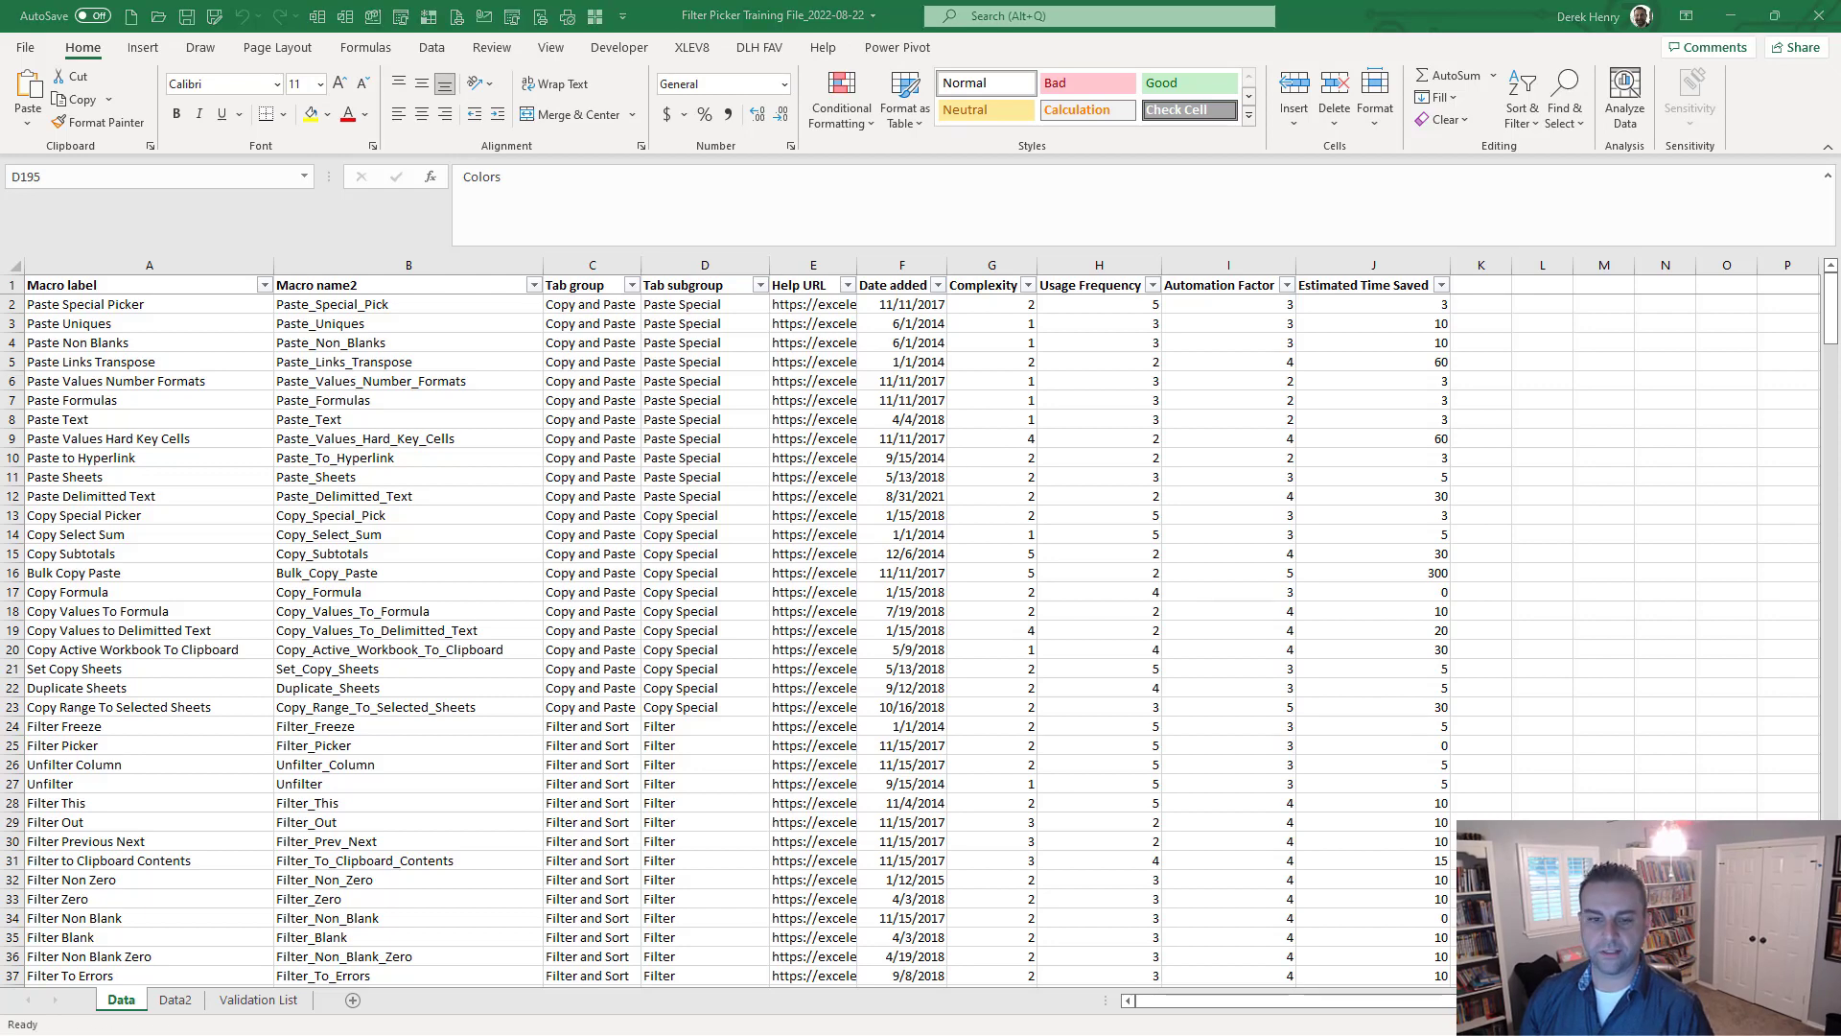
# Filter the Complexity column to values below 4 with the action entry "M <4" and check the last and first rows.
pyautogui.click(988, 474)
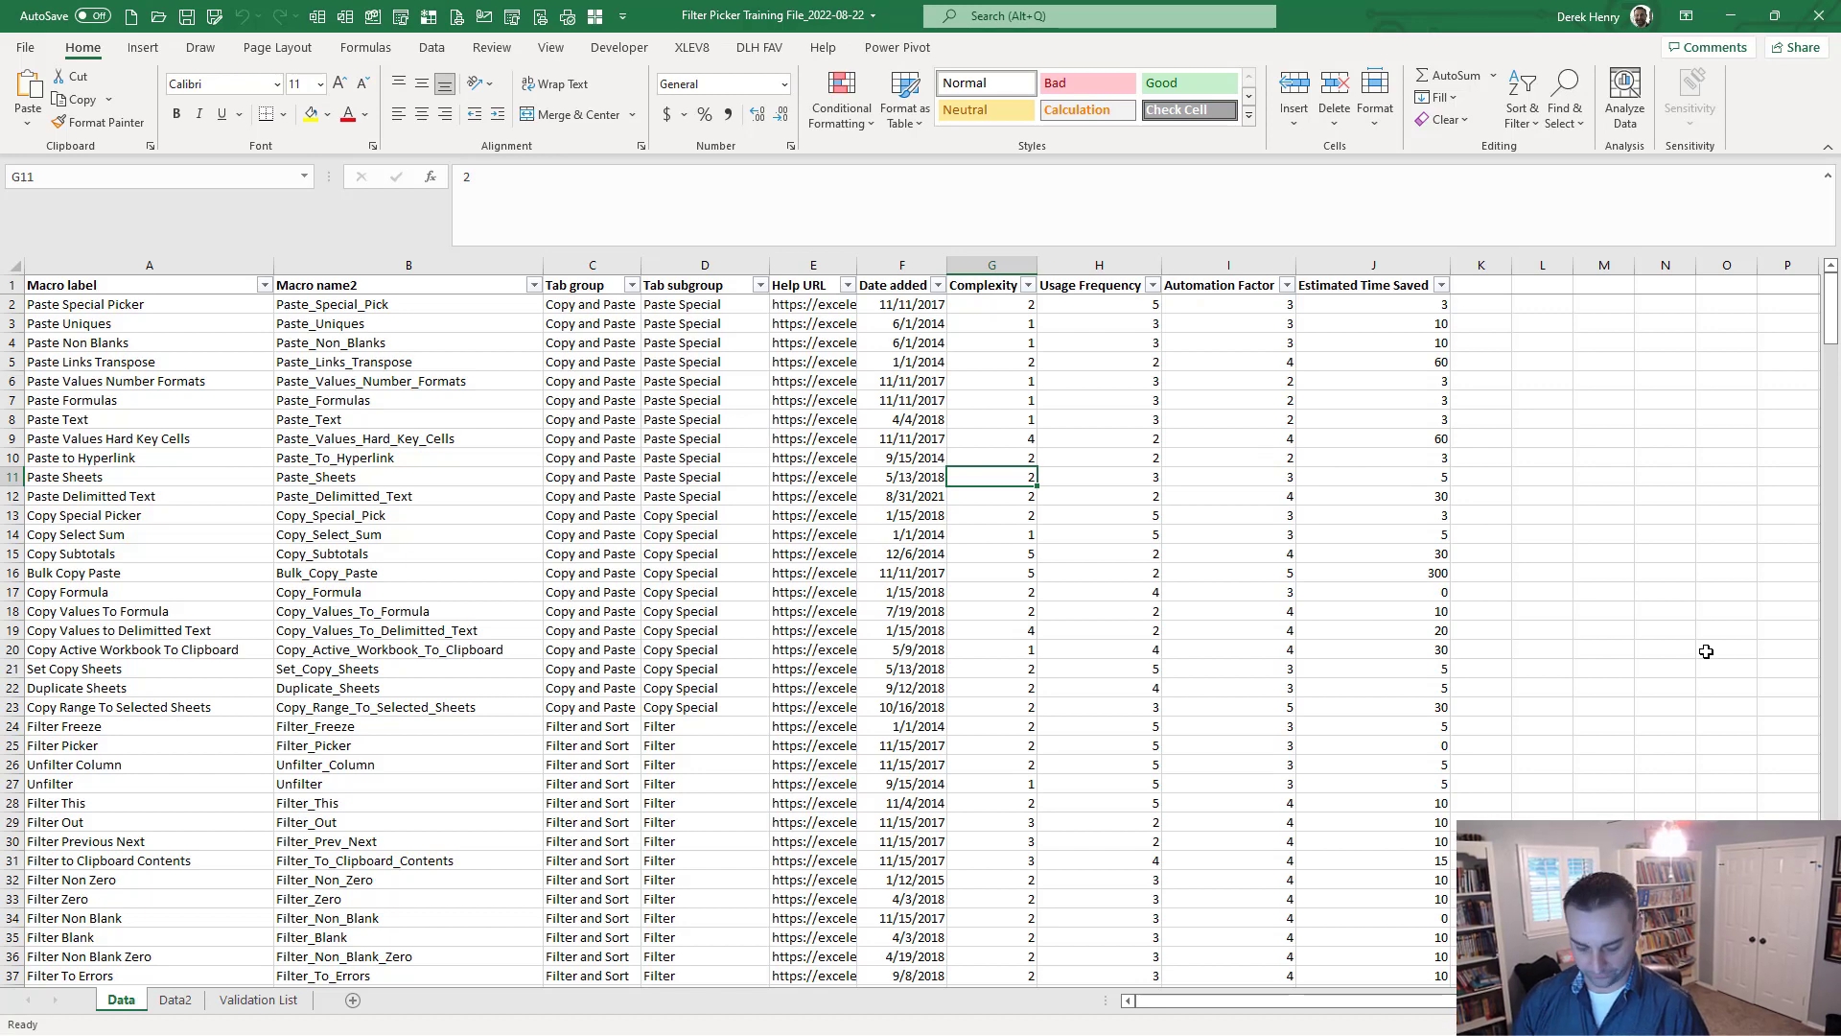
pyautogui.hotkey('ctrl', 'shift', 'f')
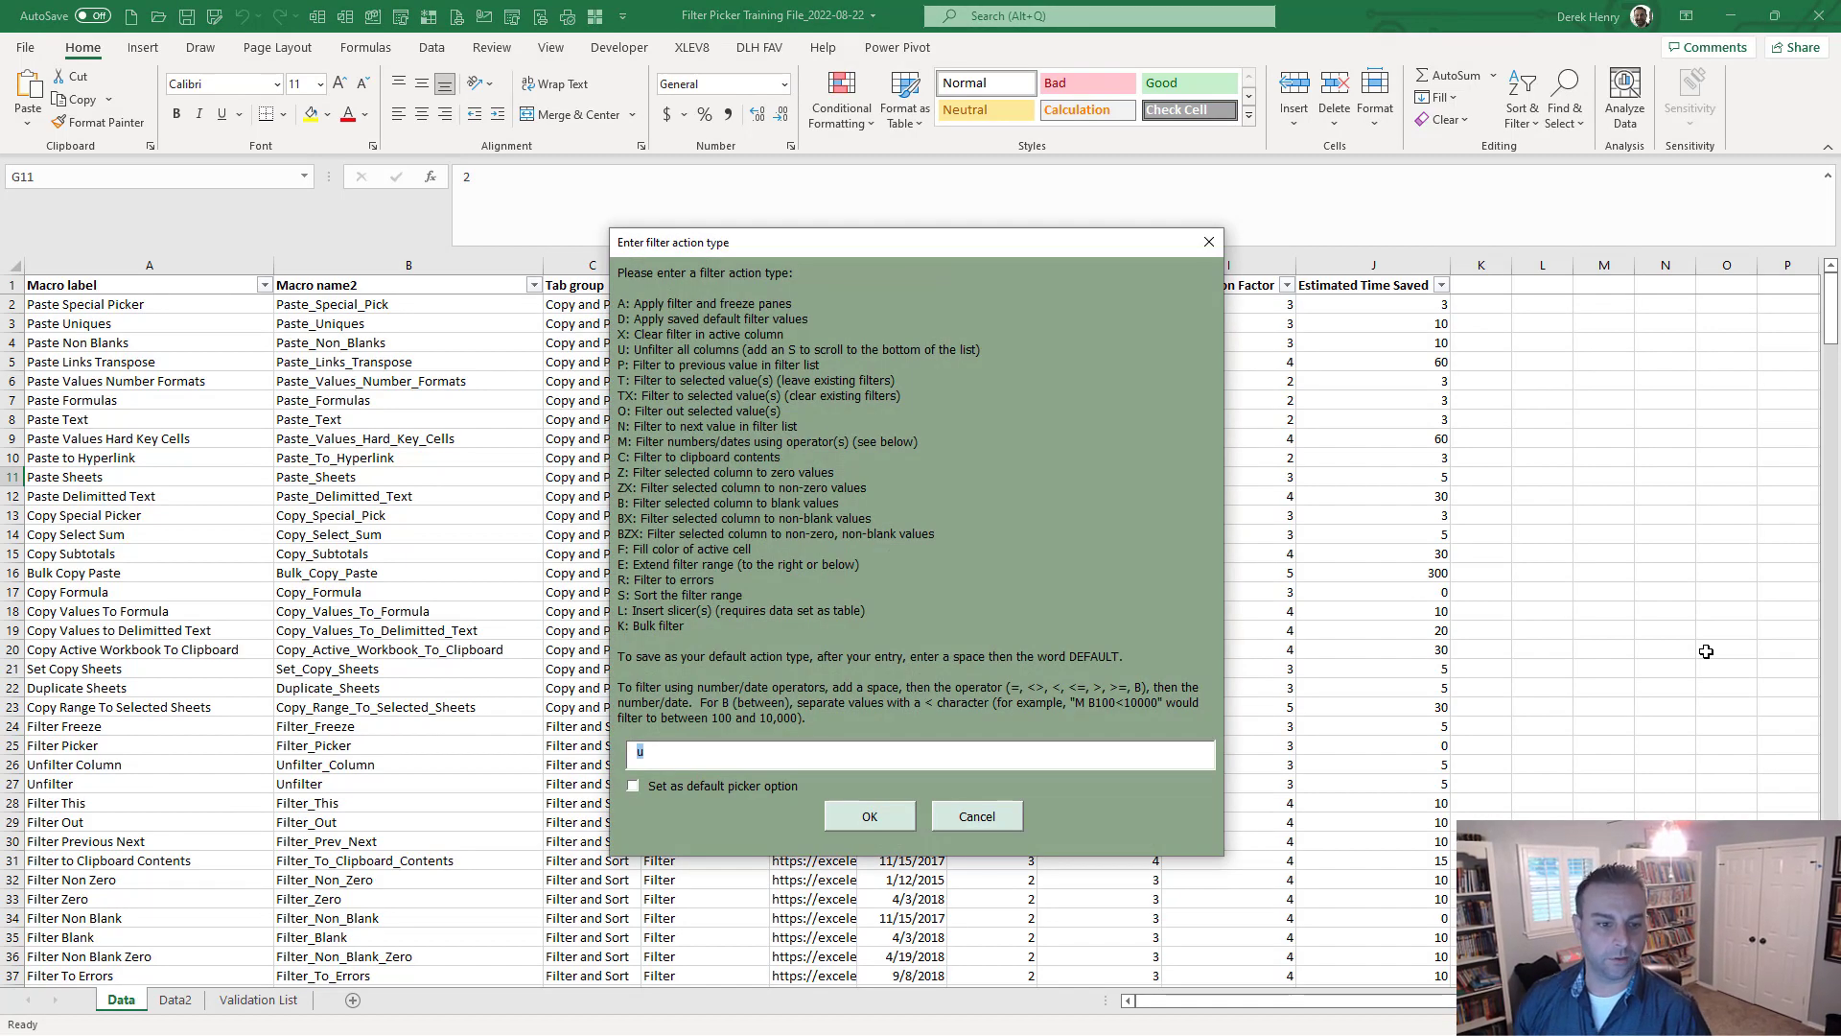
pyautogui.write('M <4')
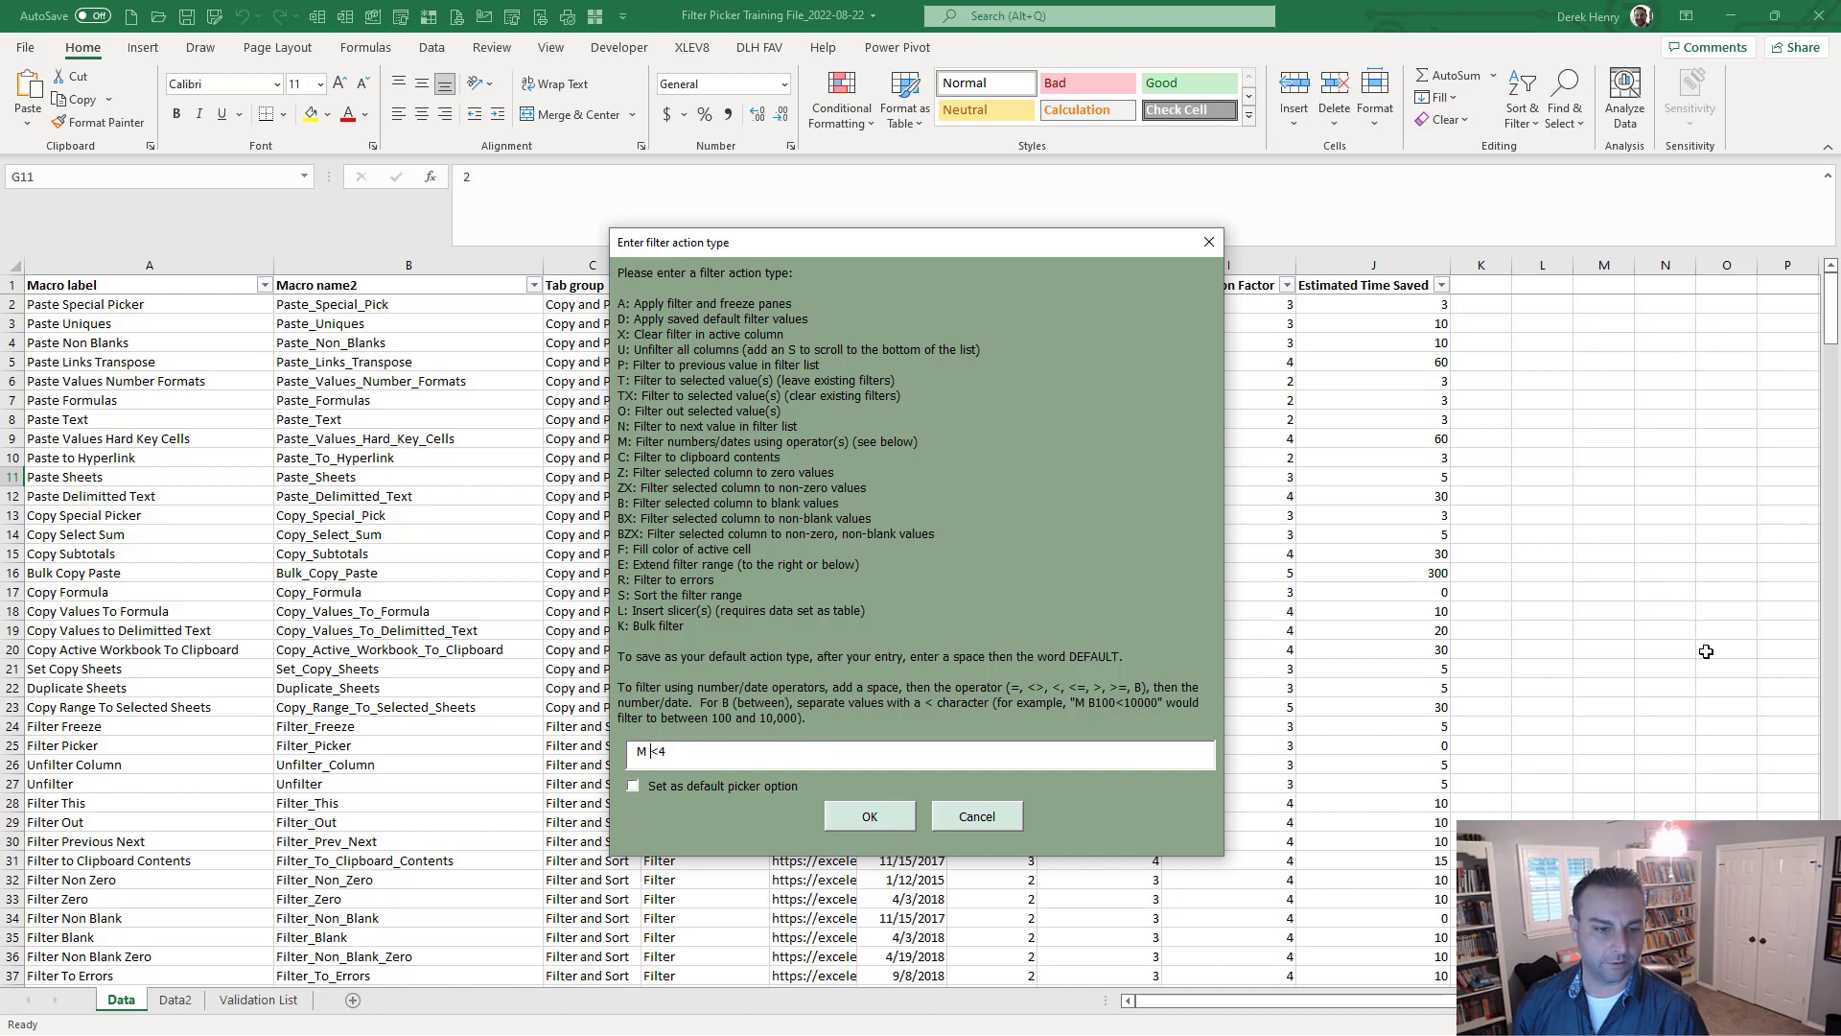
pyautogui.press('Return')
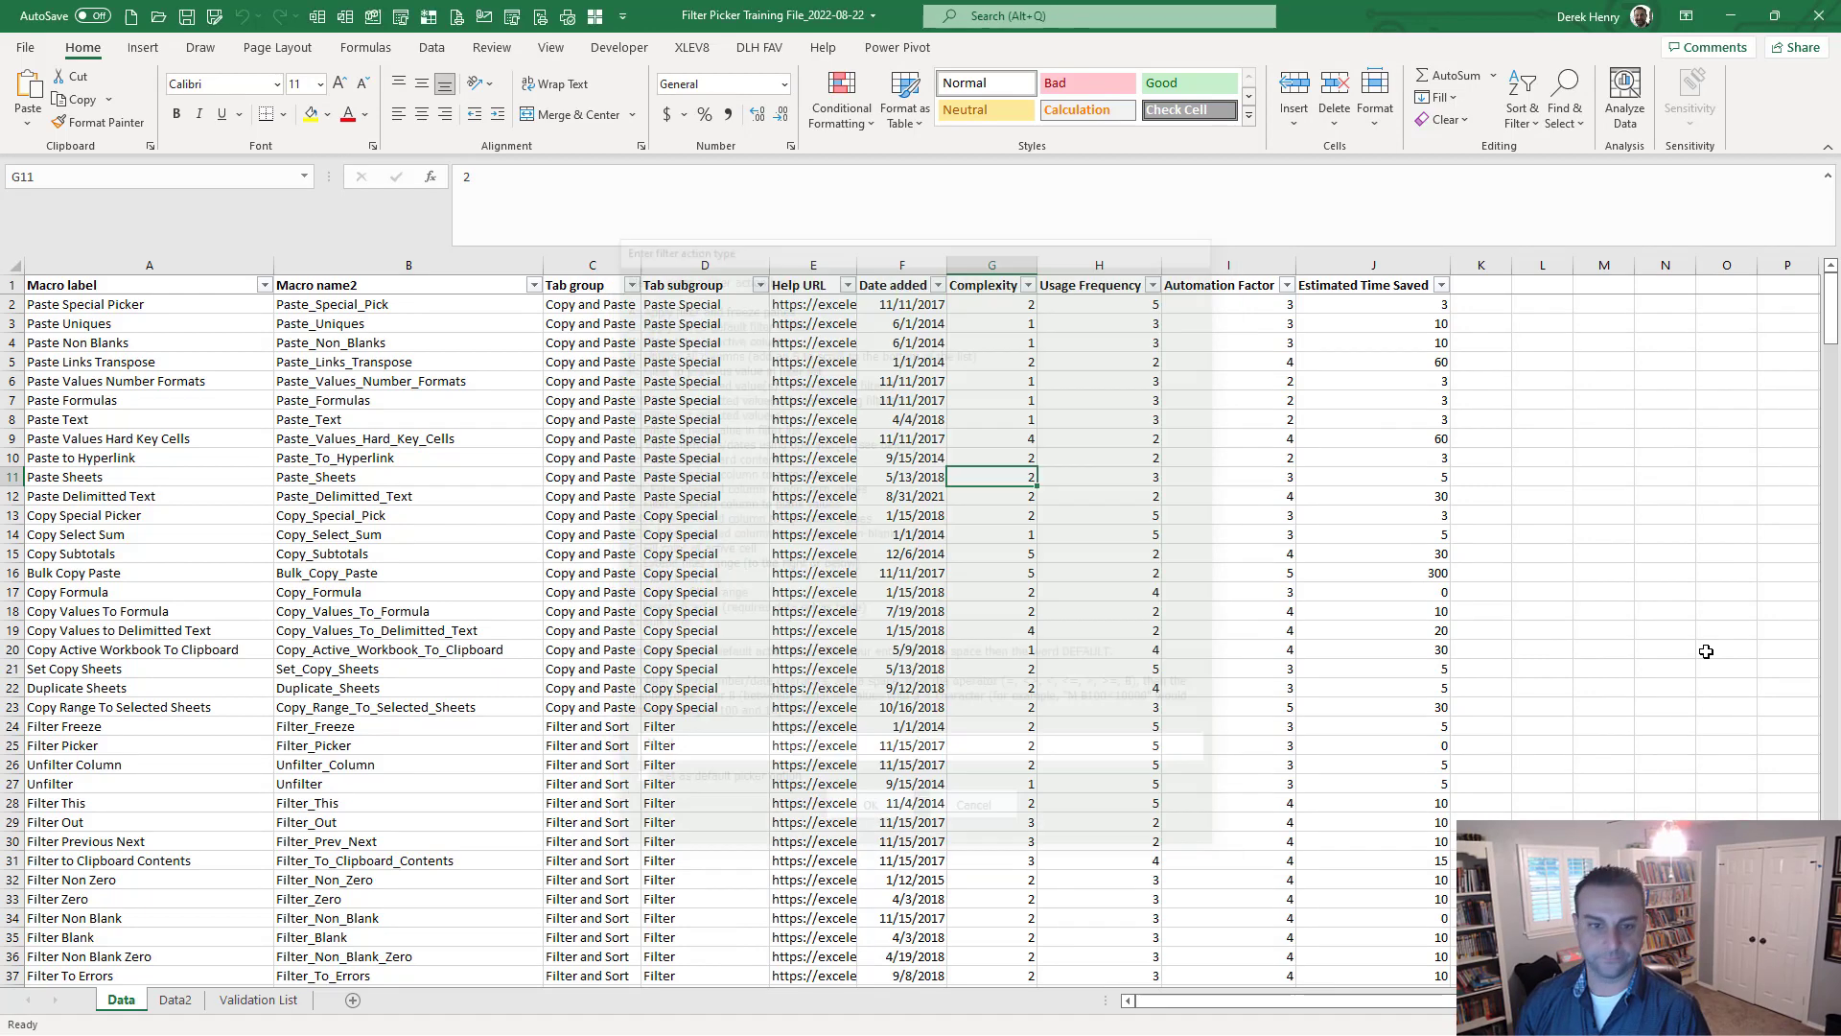
pyautogui.hotkey('ctrl', 'Down')
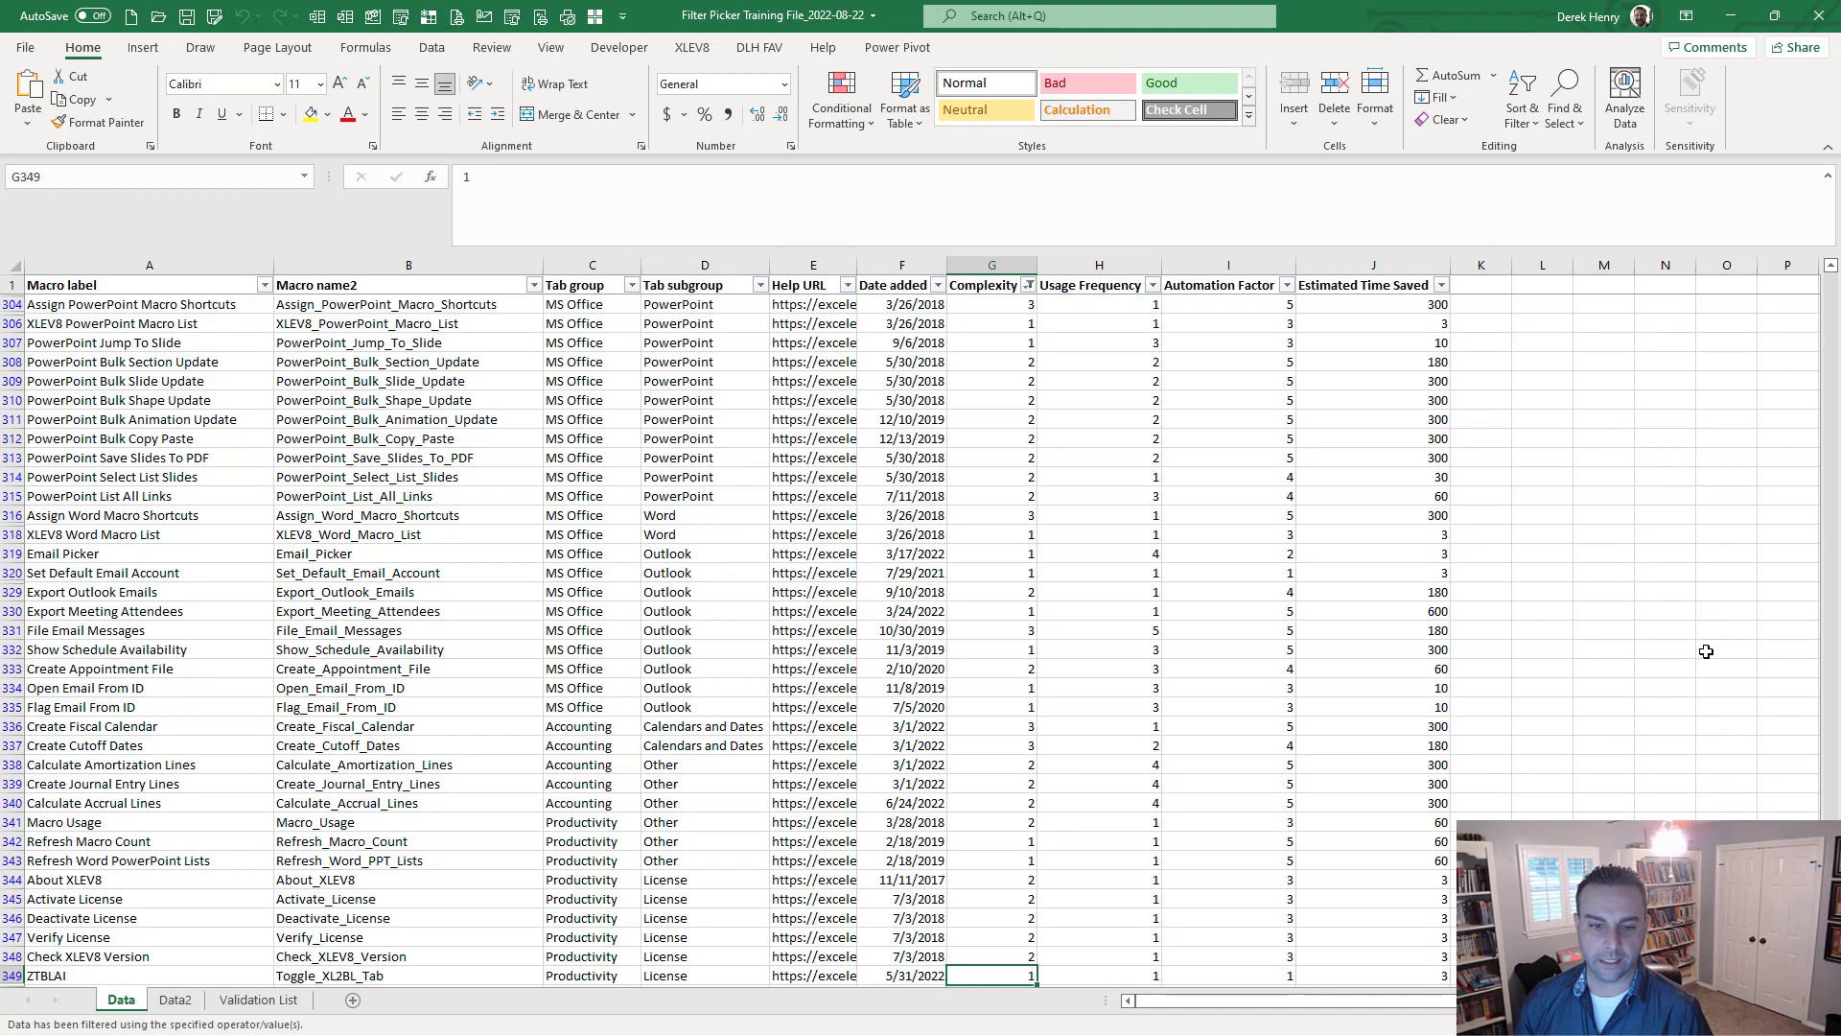
pyautogui.hotkey('ctrl', 'Up')
pyautogui.press('Down')
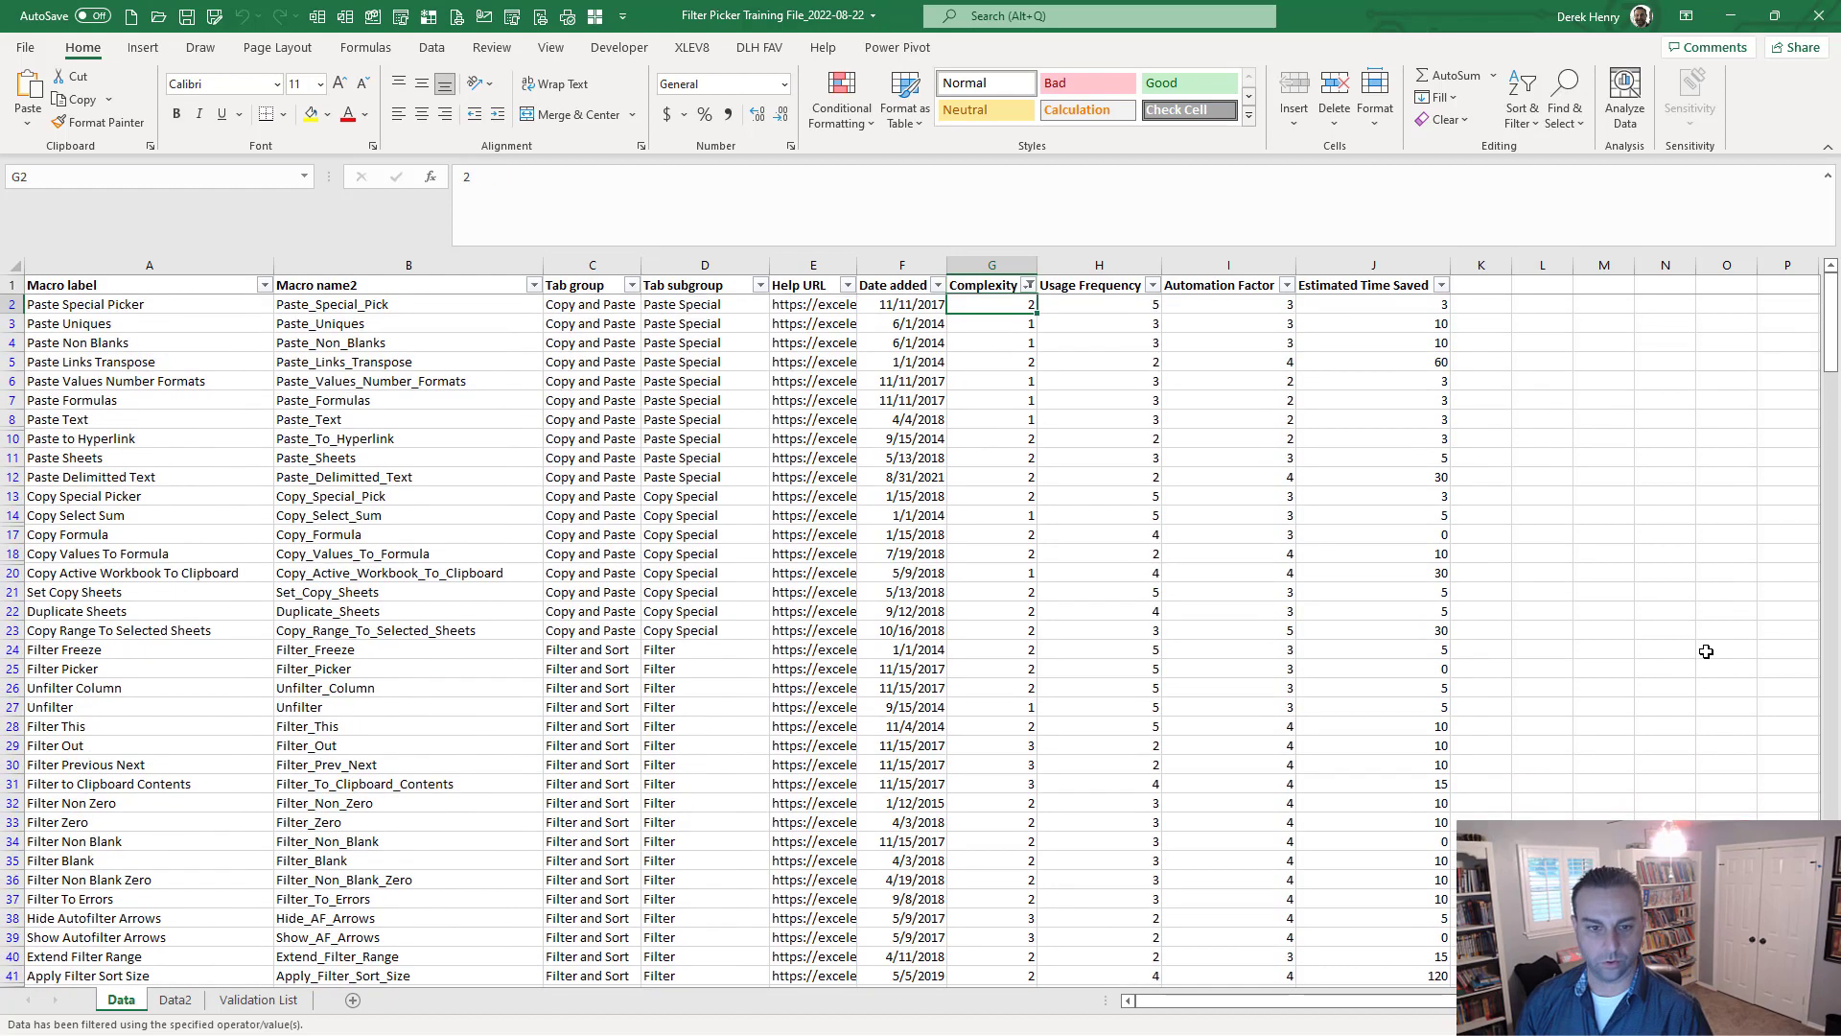
# Filter the Complexity column to values of at least 2 with the action entry "M >=2" and check the rows through the end.
pyautogui.hotkey('ctrl', 'shift', 'f')
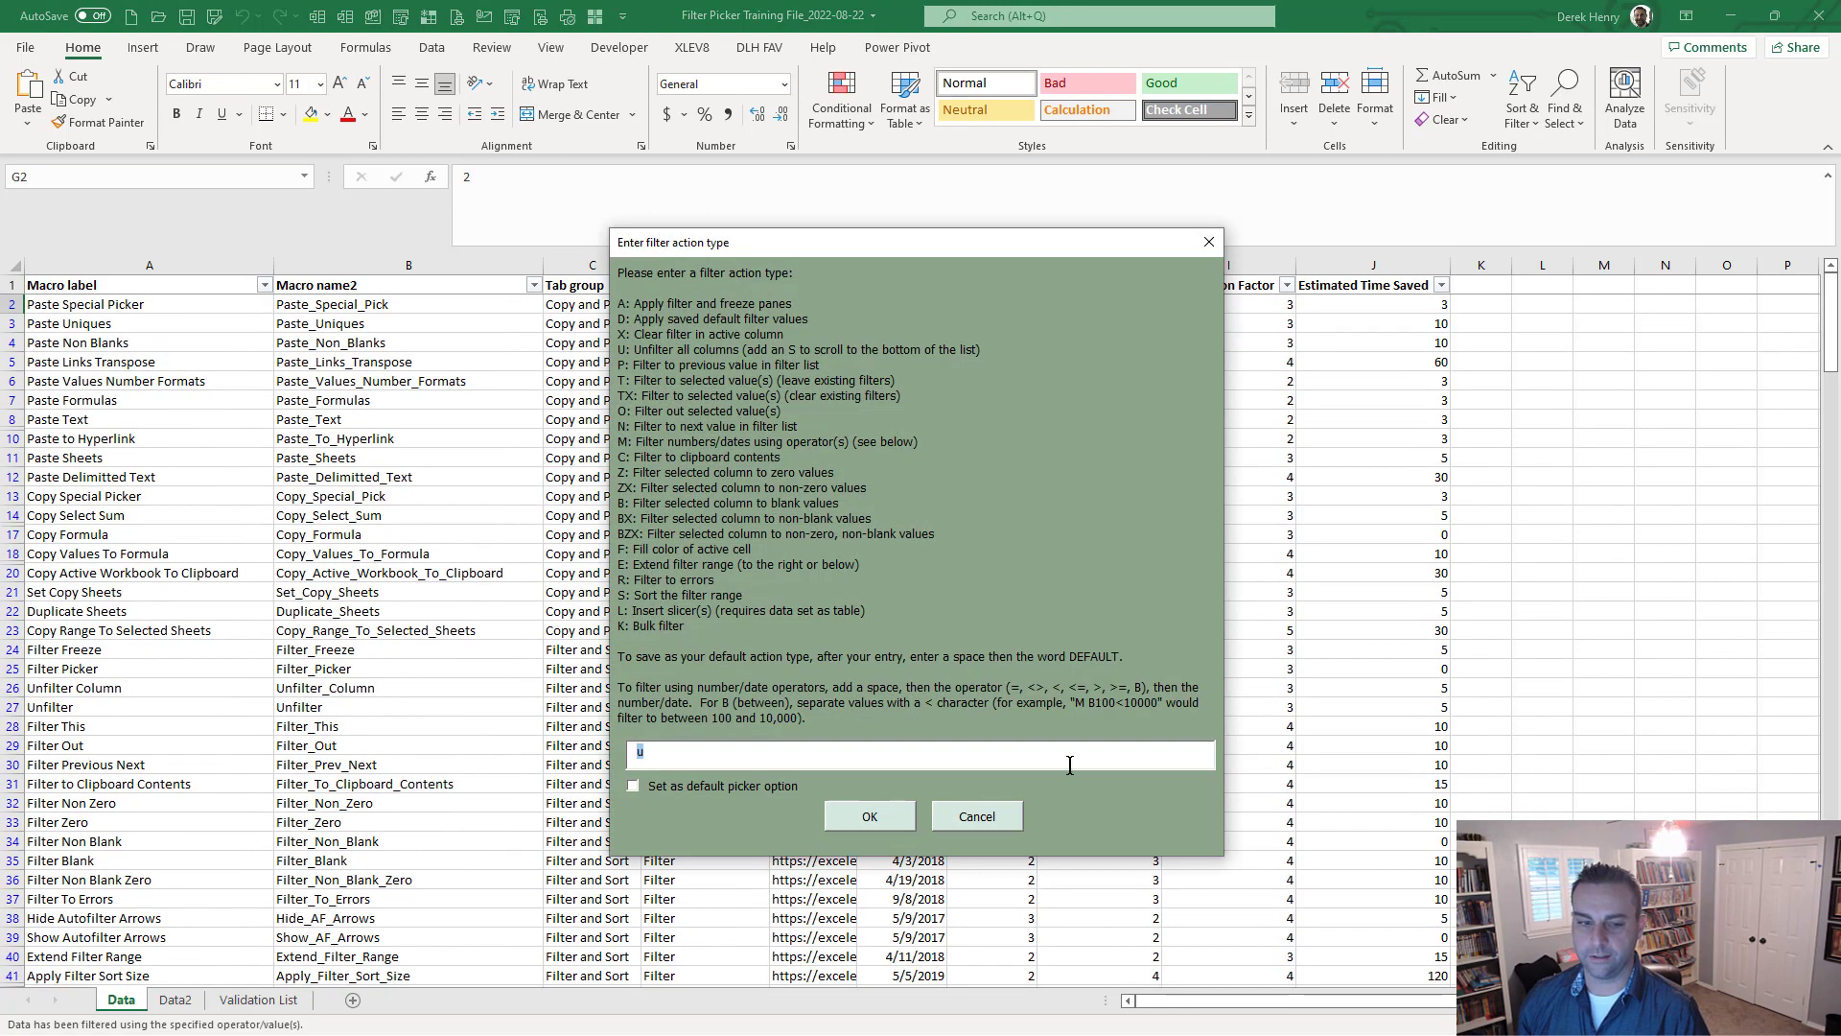
pyautogui.write('M >=')
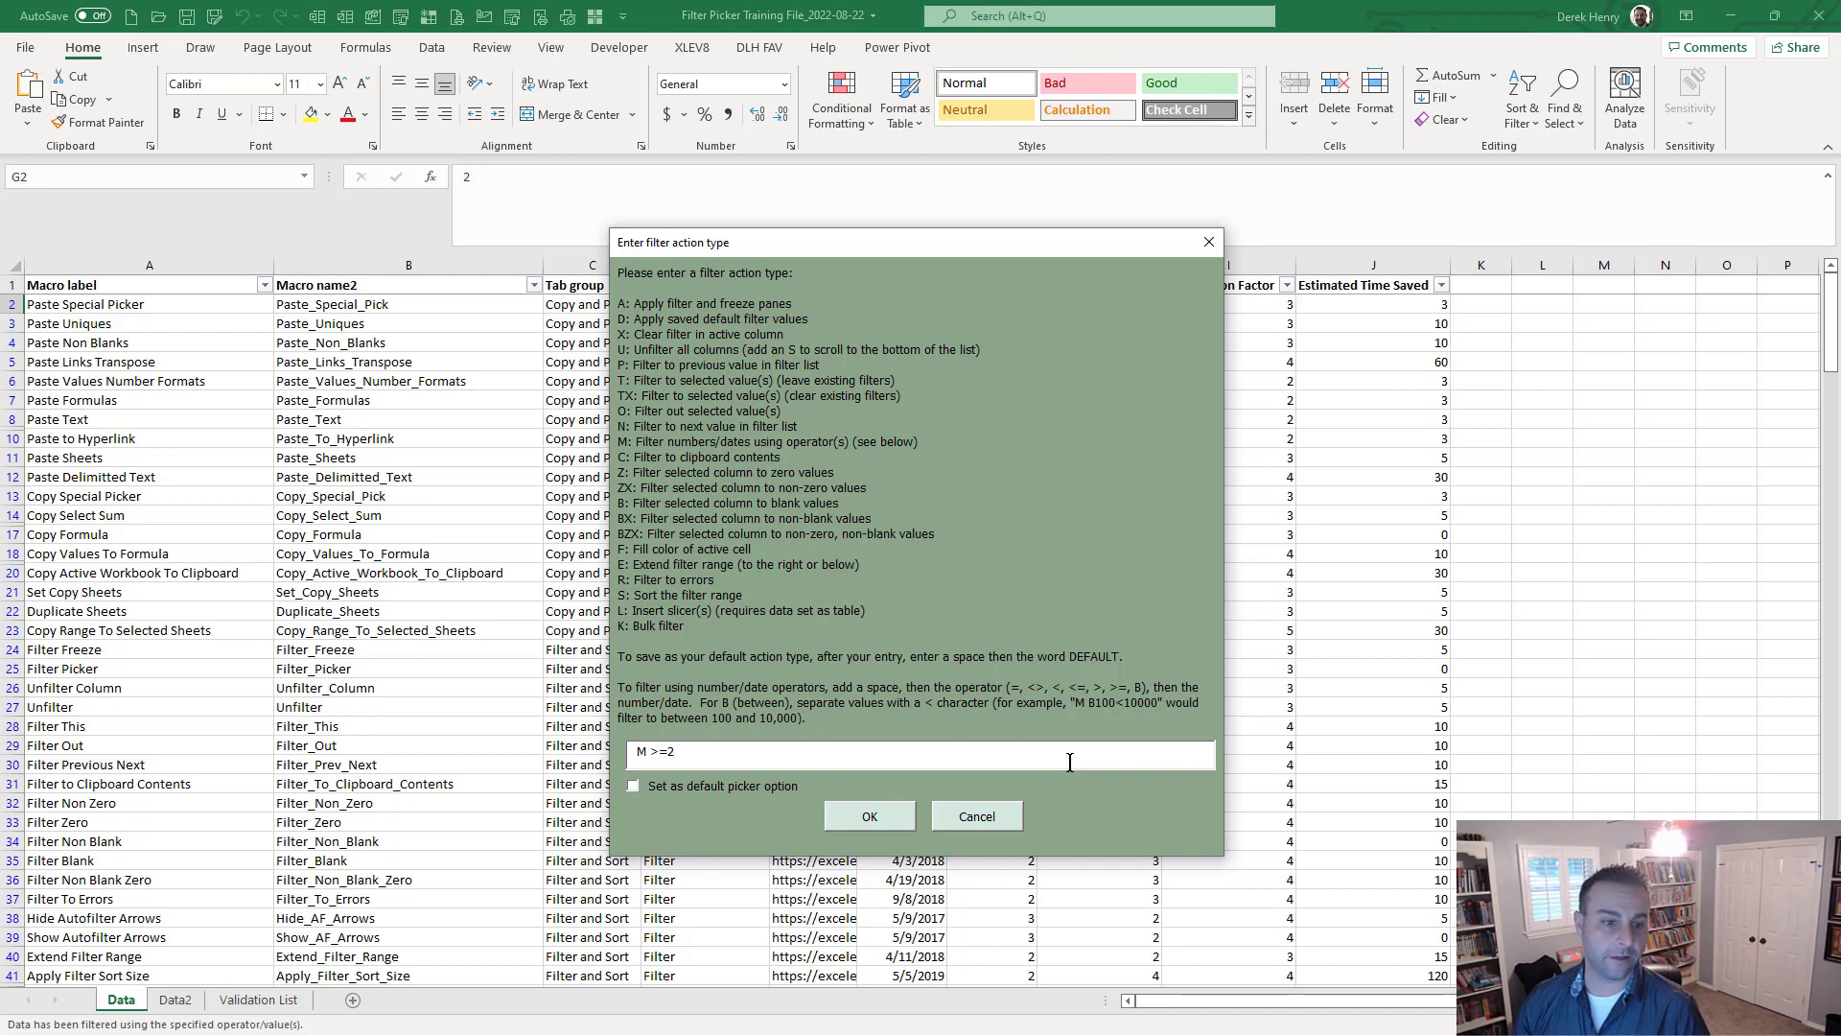
pyautogui.write('2')
pyautogui.press('Return')
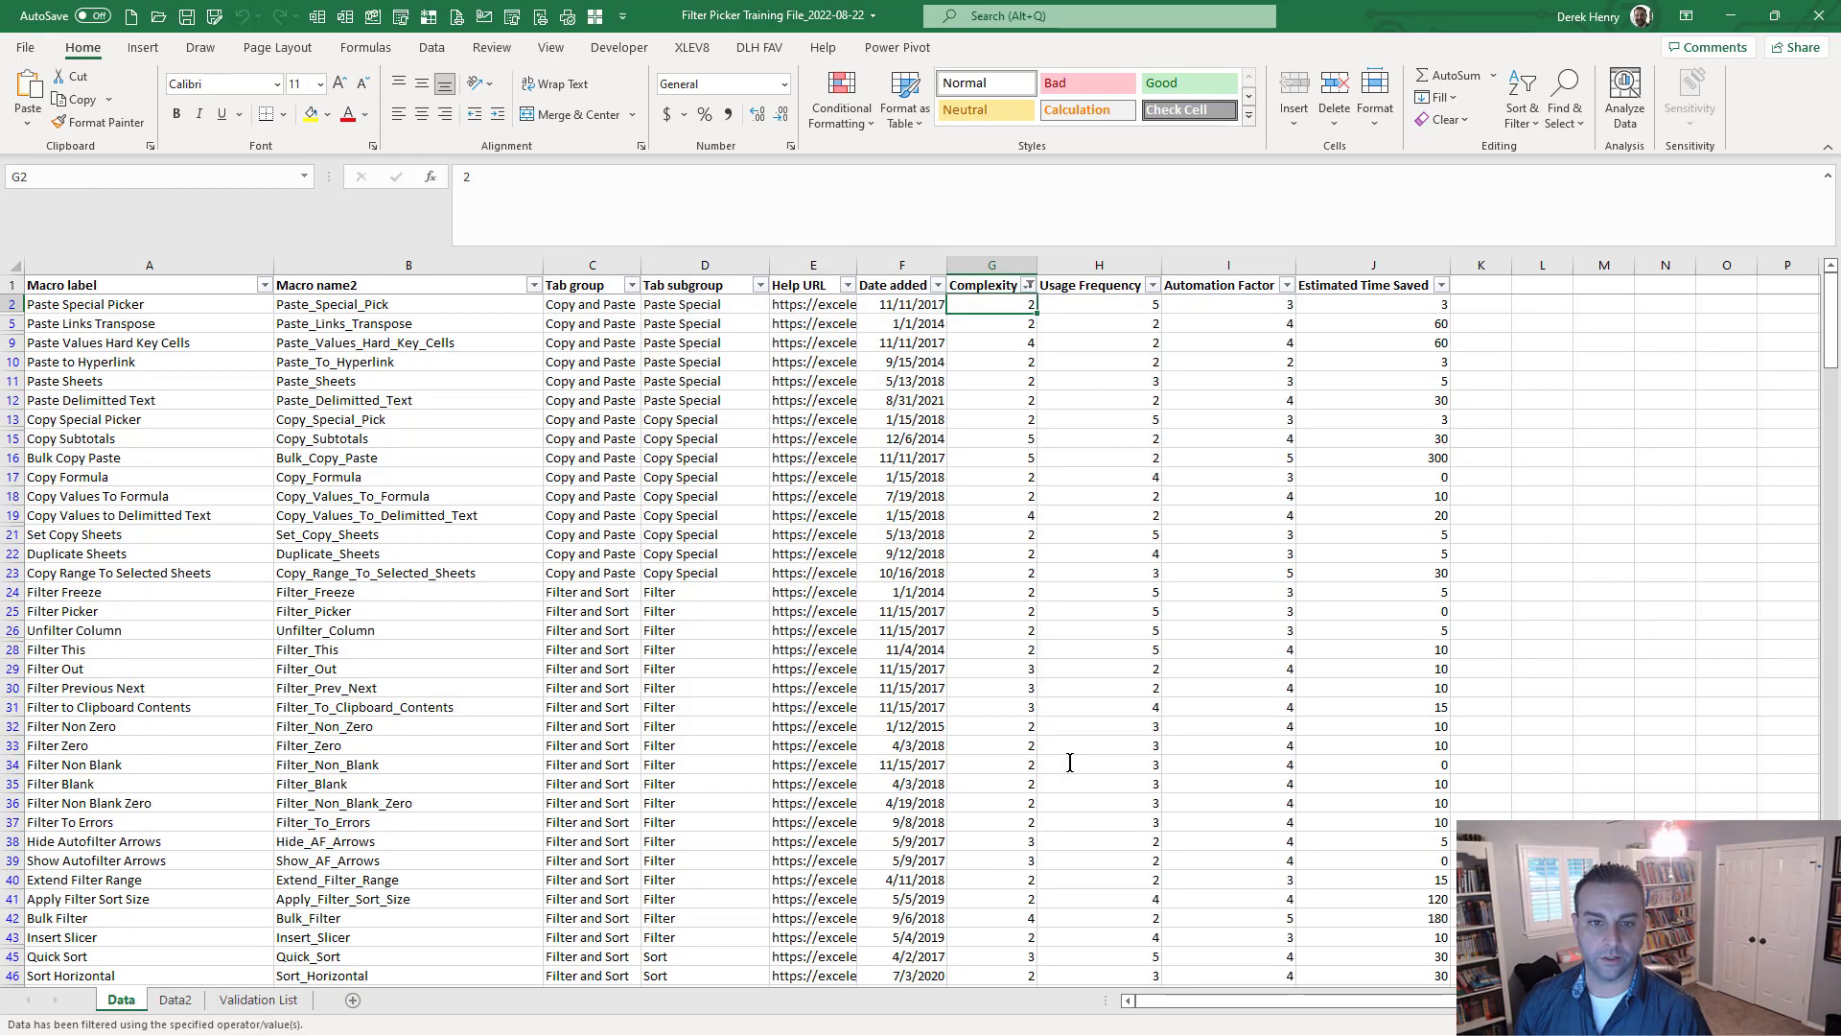
pyautogui.press('Down')
pyautogui.press('Down')
pyautogui.hotkey('ctrl', 'Down')
pyautogui.hotkey('ctrl', 'Up')
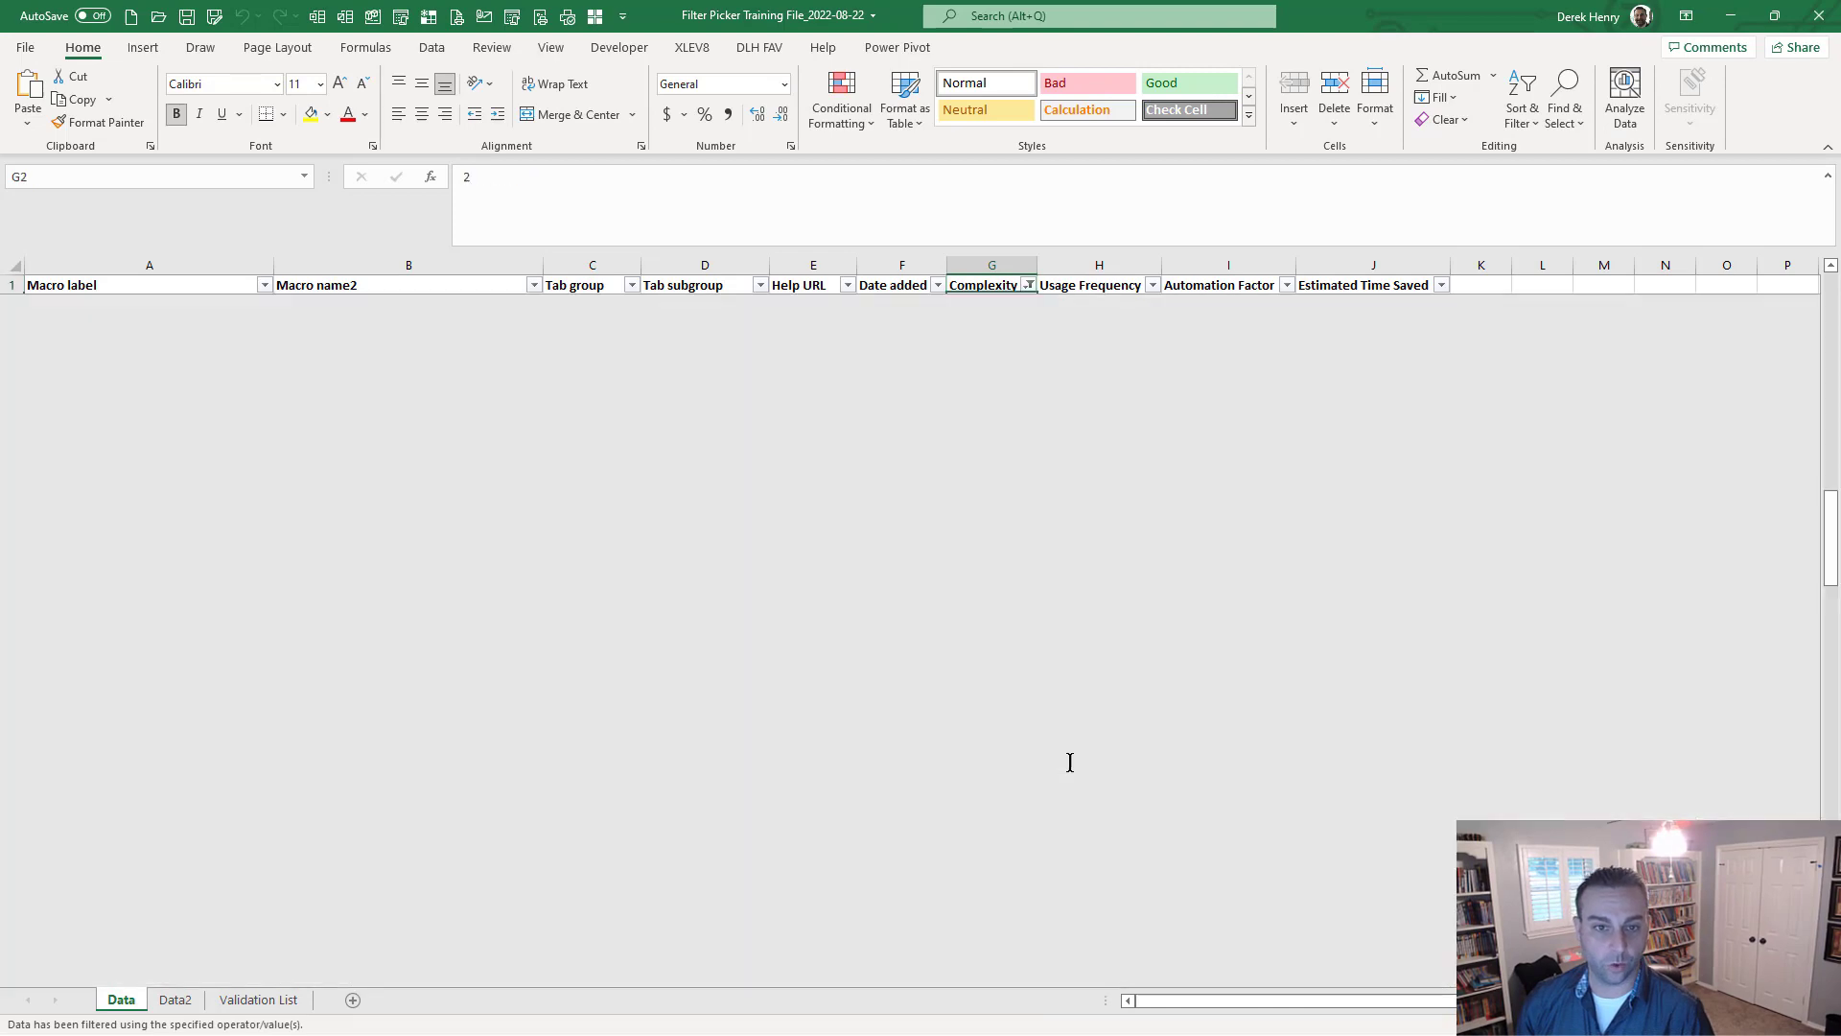
# Clear the Complexity filter by unfiltering all columns with action type U.
pyautogui.hotkey('ctrl', 'shift', 'f')
pyautogui.press('Return')
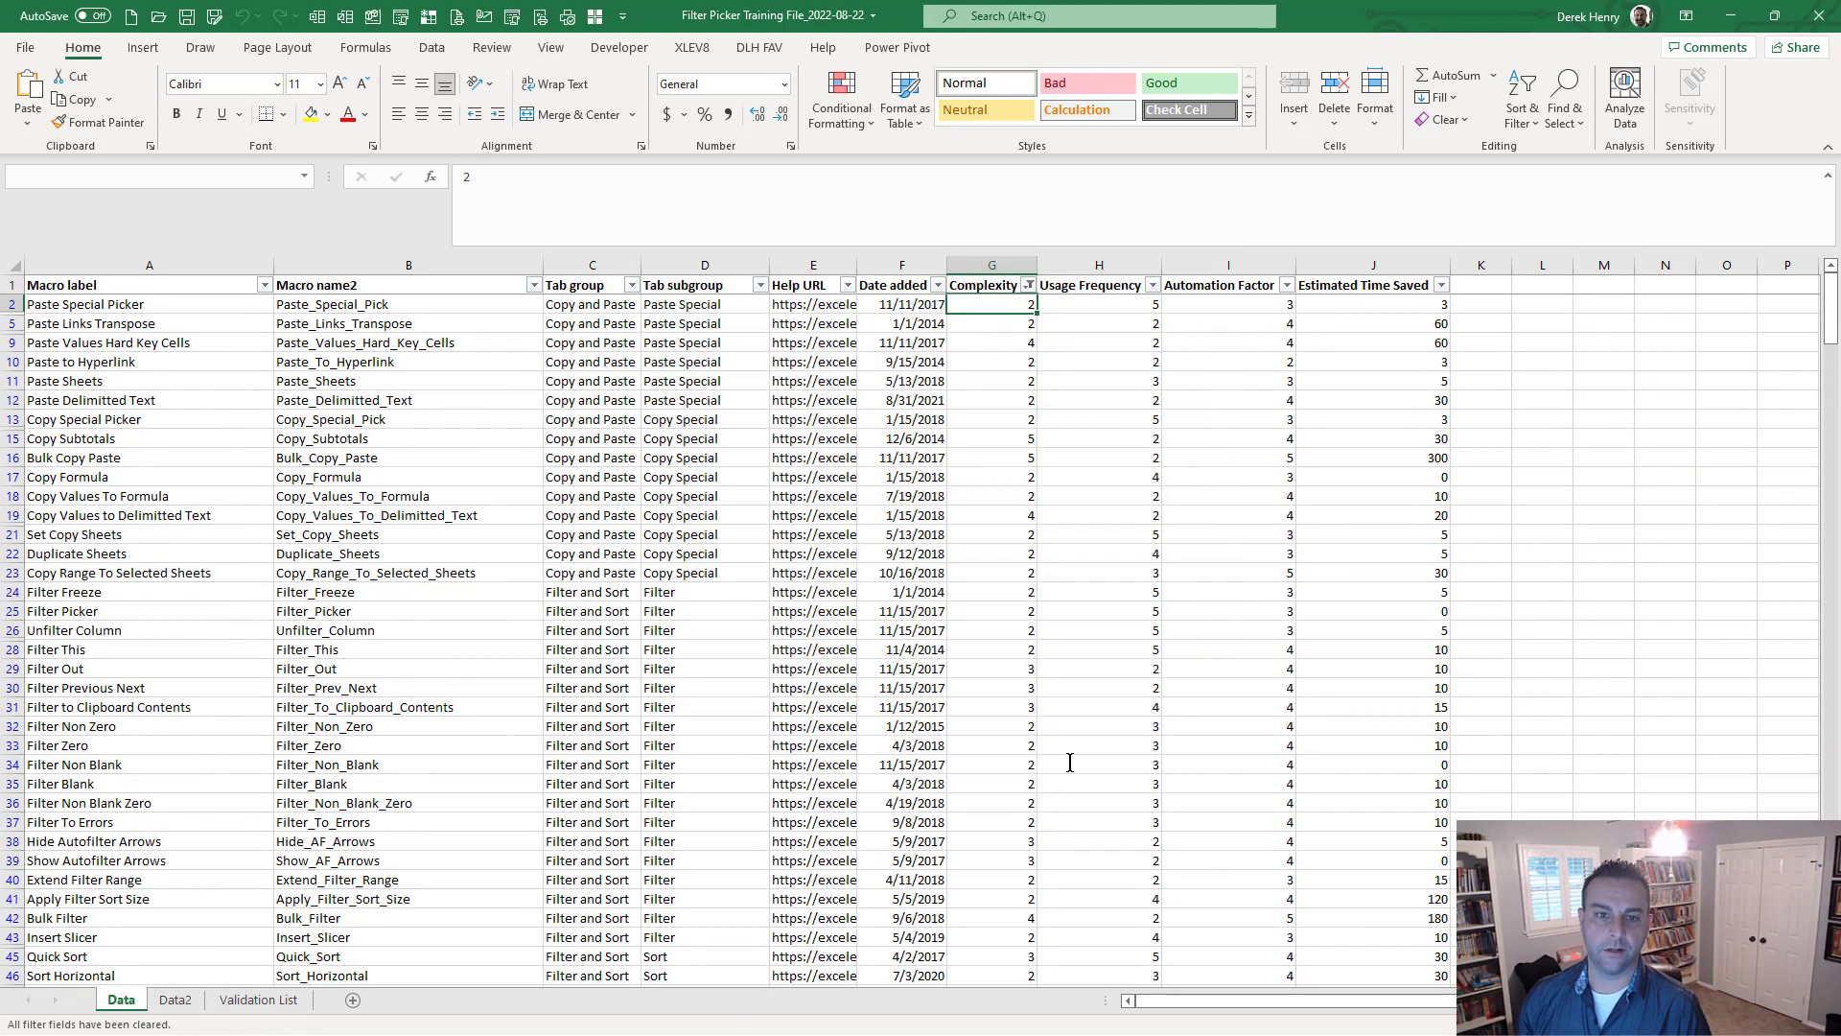
pyautogui.hotkey('ctrl', 'shift', 'f')
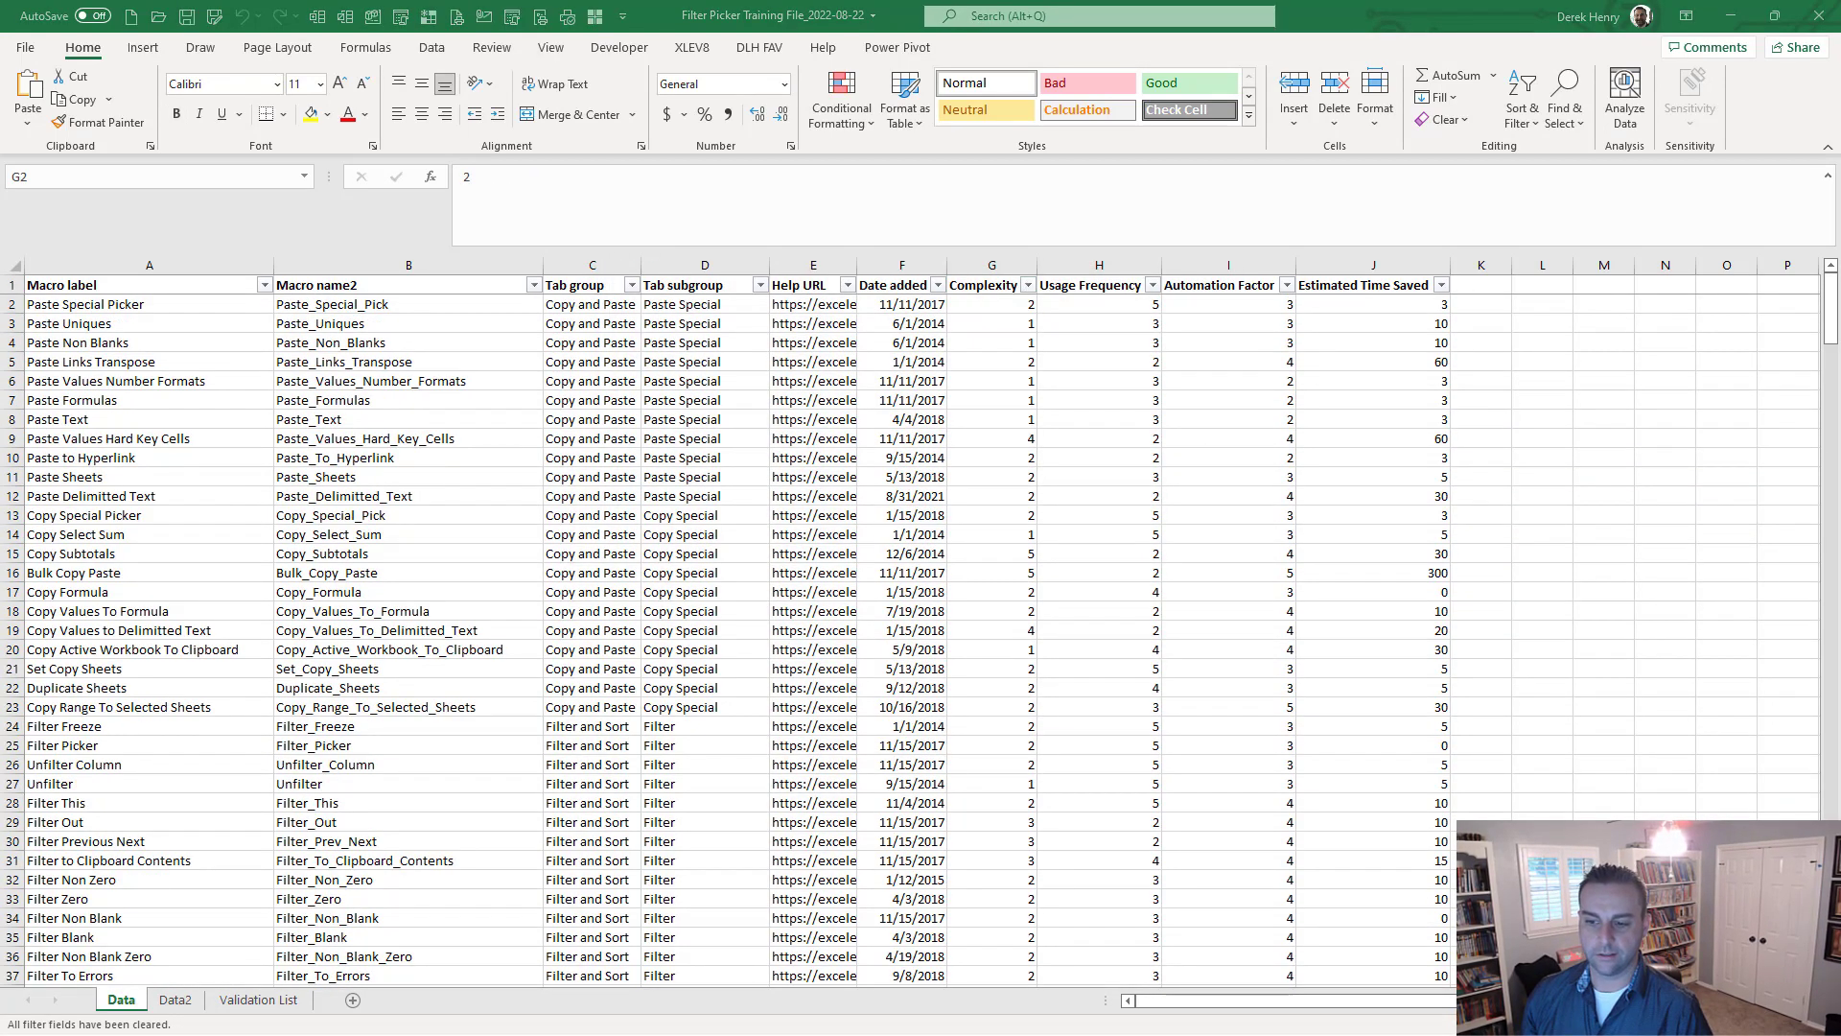
# Filter the Date added column to dates between 1/1/2018 and 12/31/2019 with the action entry "M B1/1/2018<12/31/2019".
pyautogui.click(907, 634)
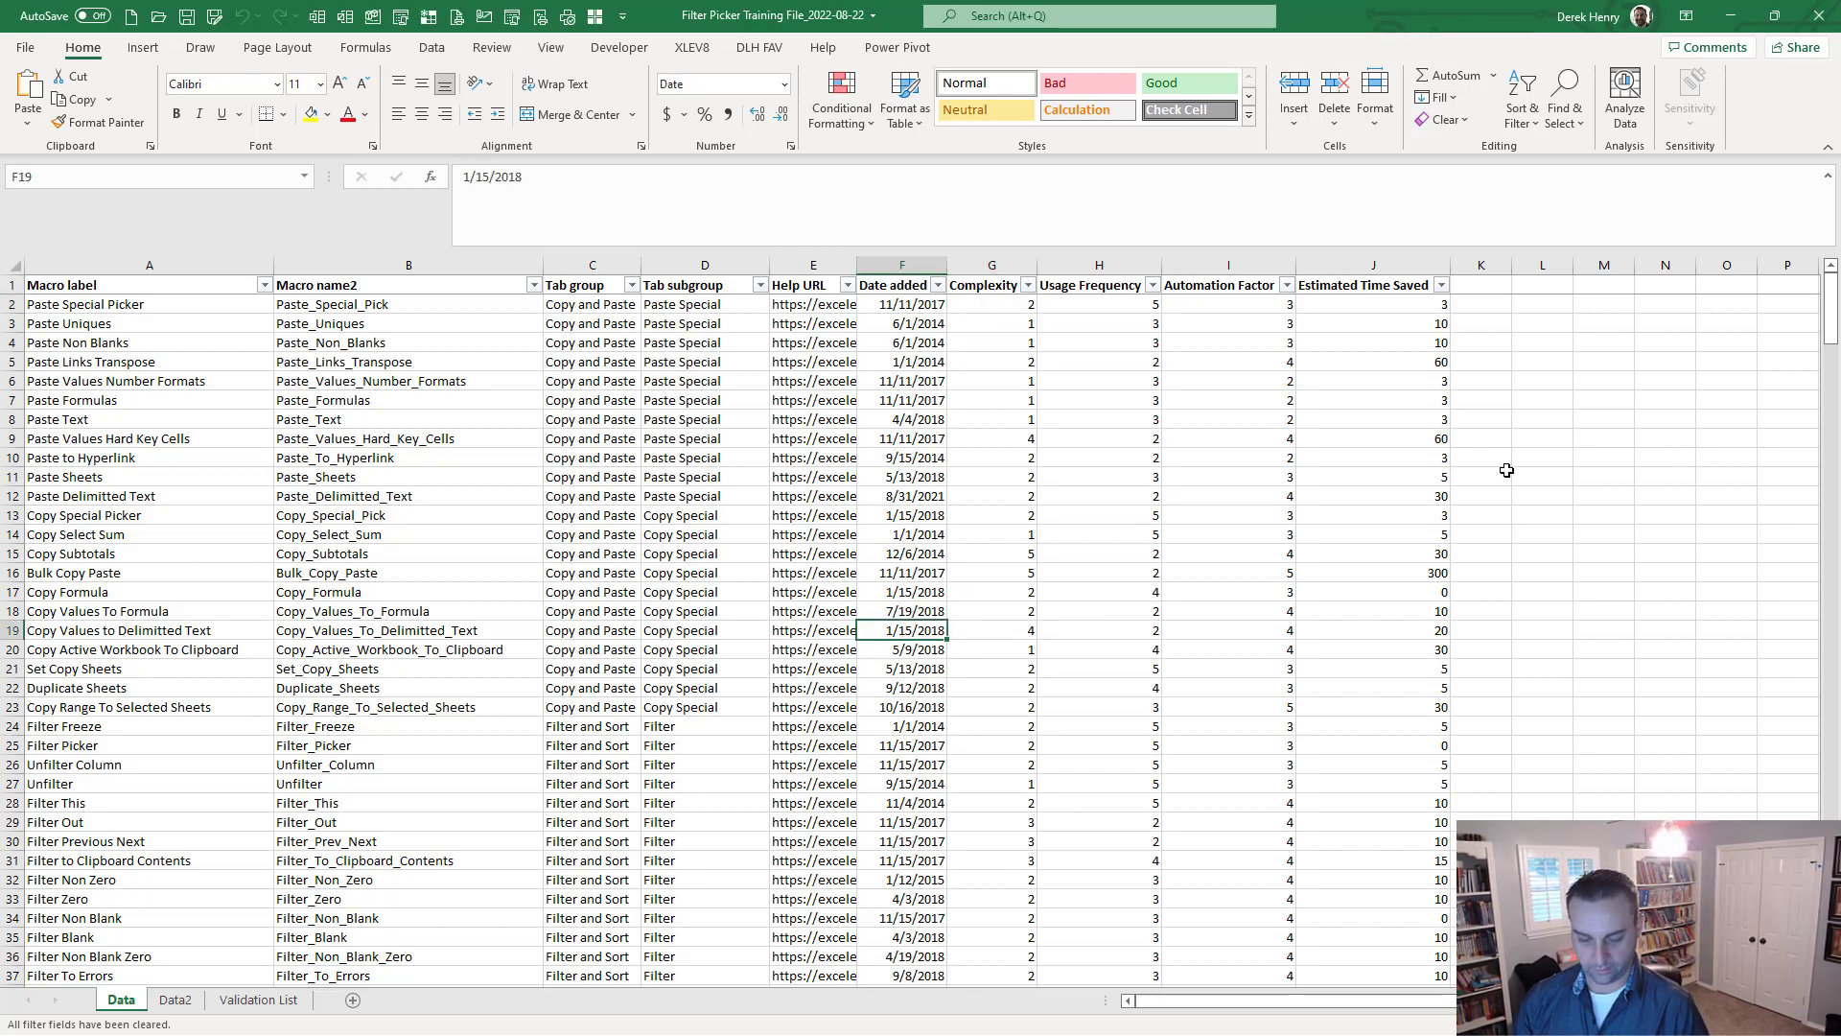
pyautogui.hotkey('ctrl', 'shift', 'f')
pyautogui.write('M B1/1/2018<12/31/2019')
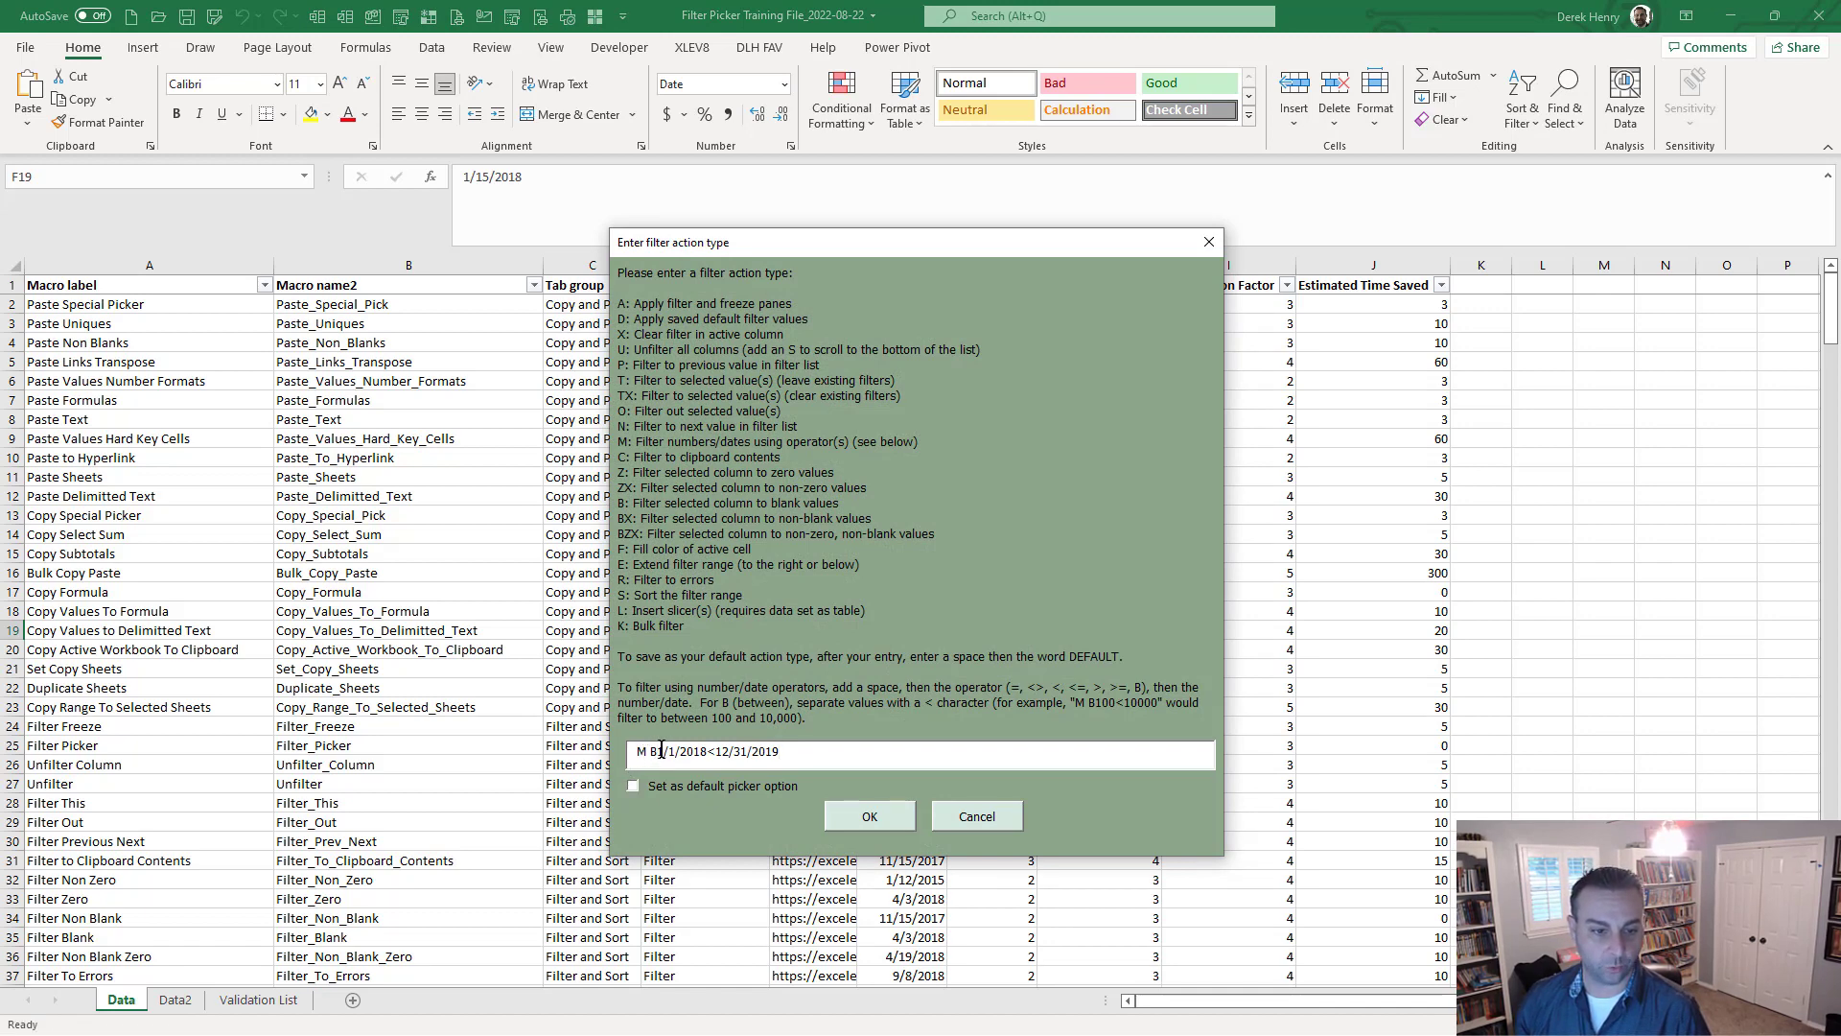
pyautogui.moveTo(653, 751); pyautogui.dragTo(715, 751)
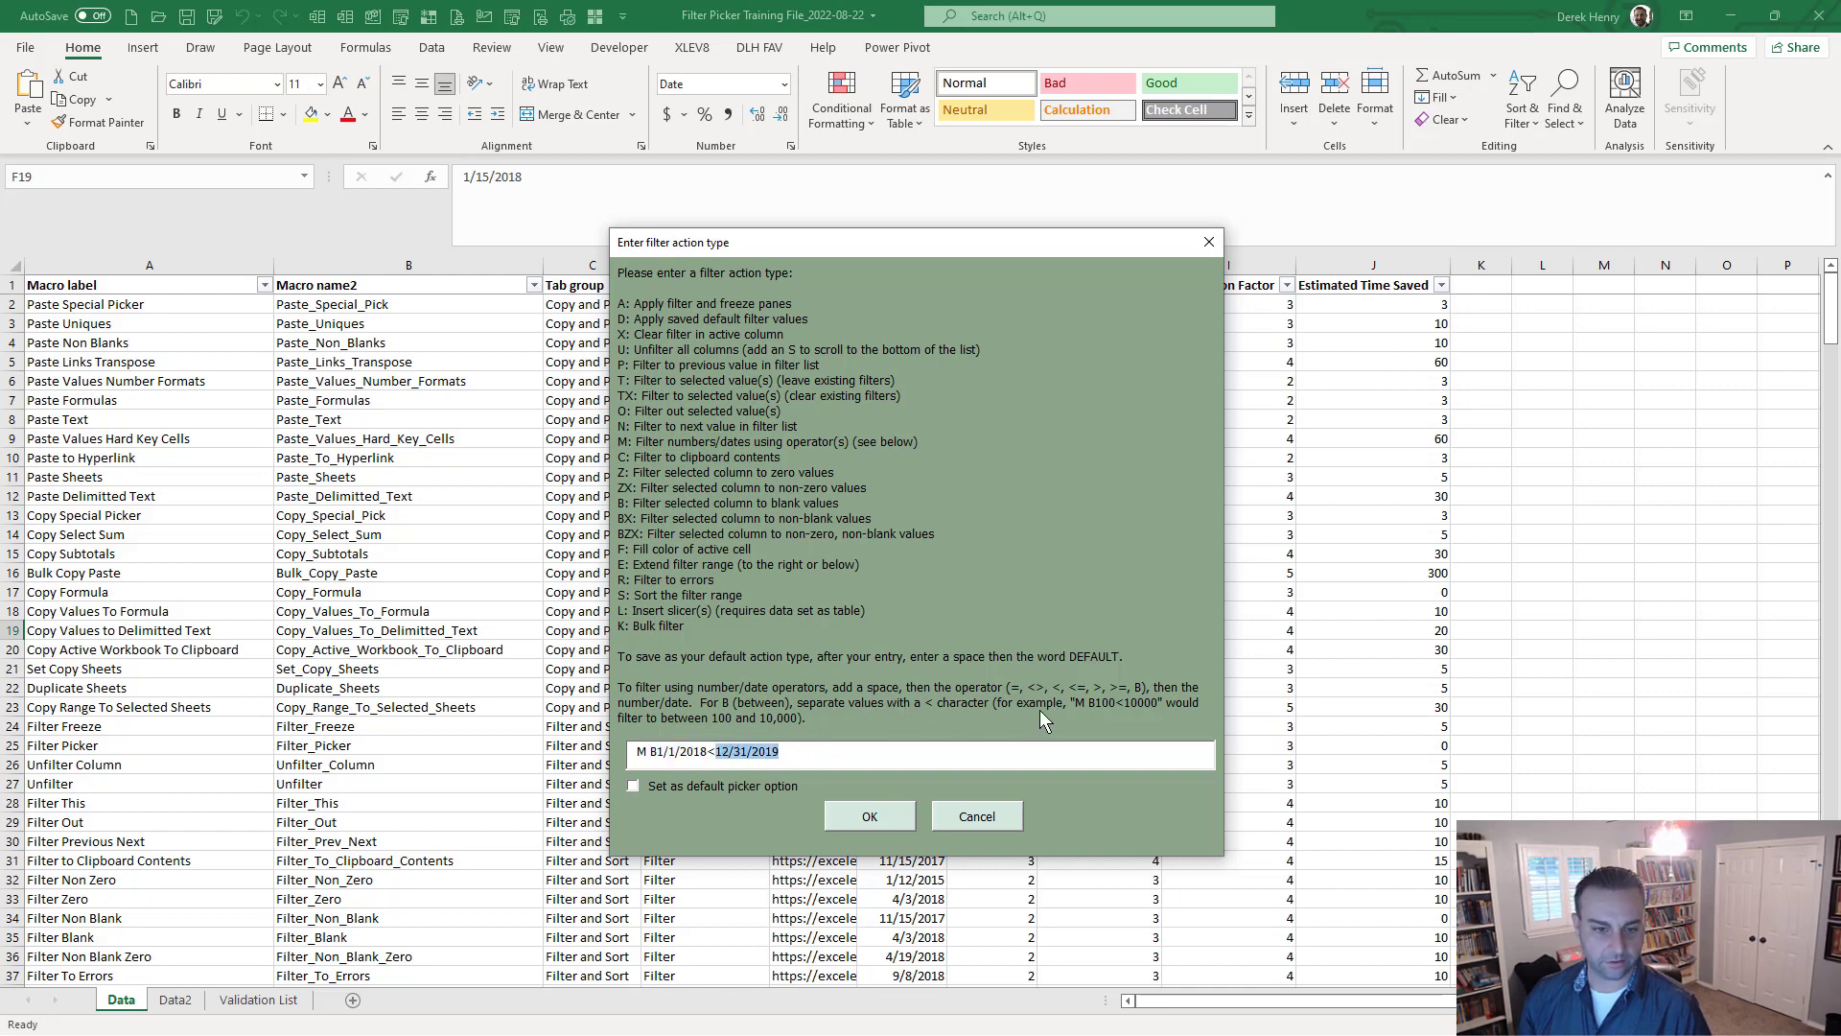
pyautogui.click(876, 753)
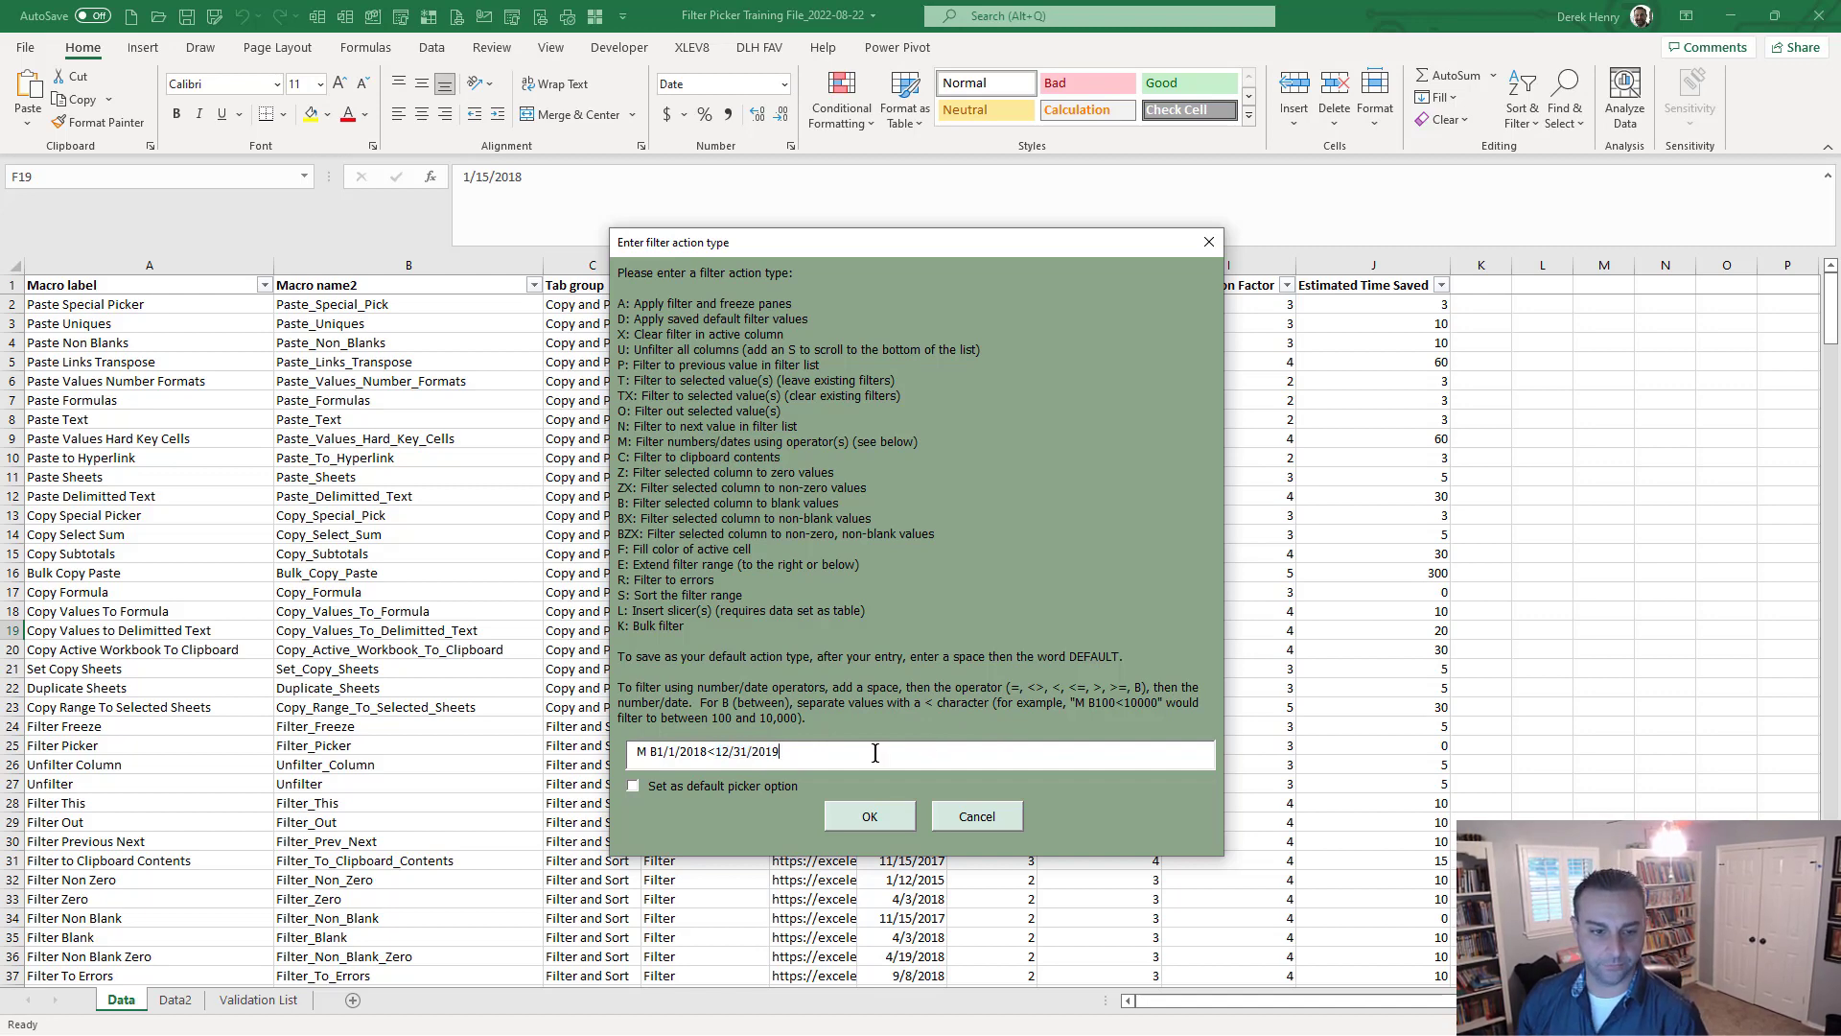
pyautogui.press('Return')
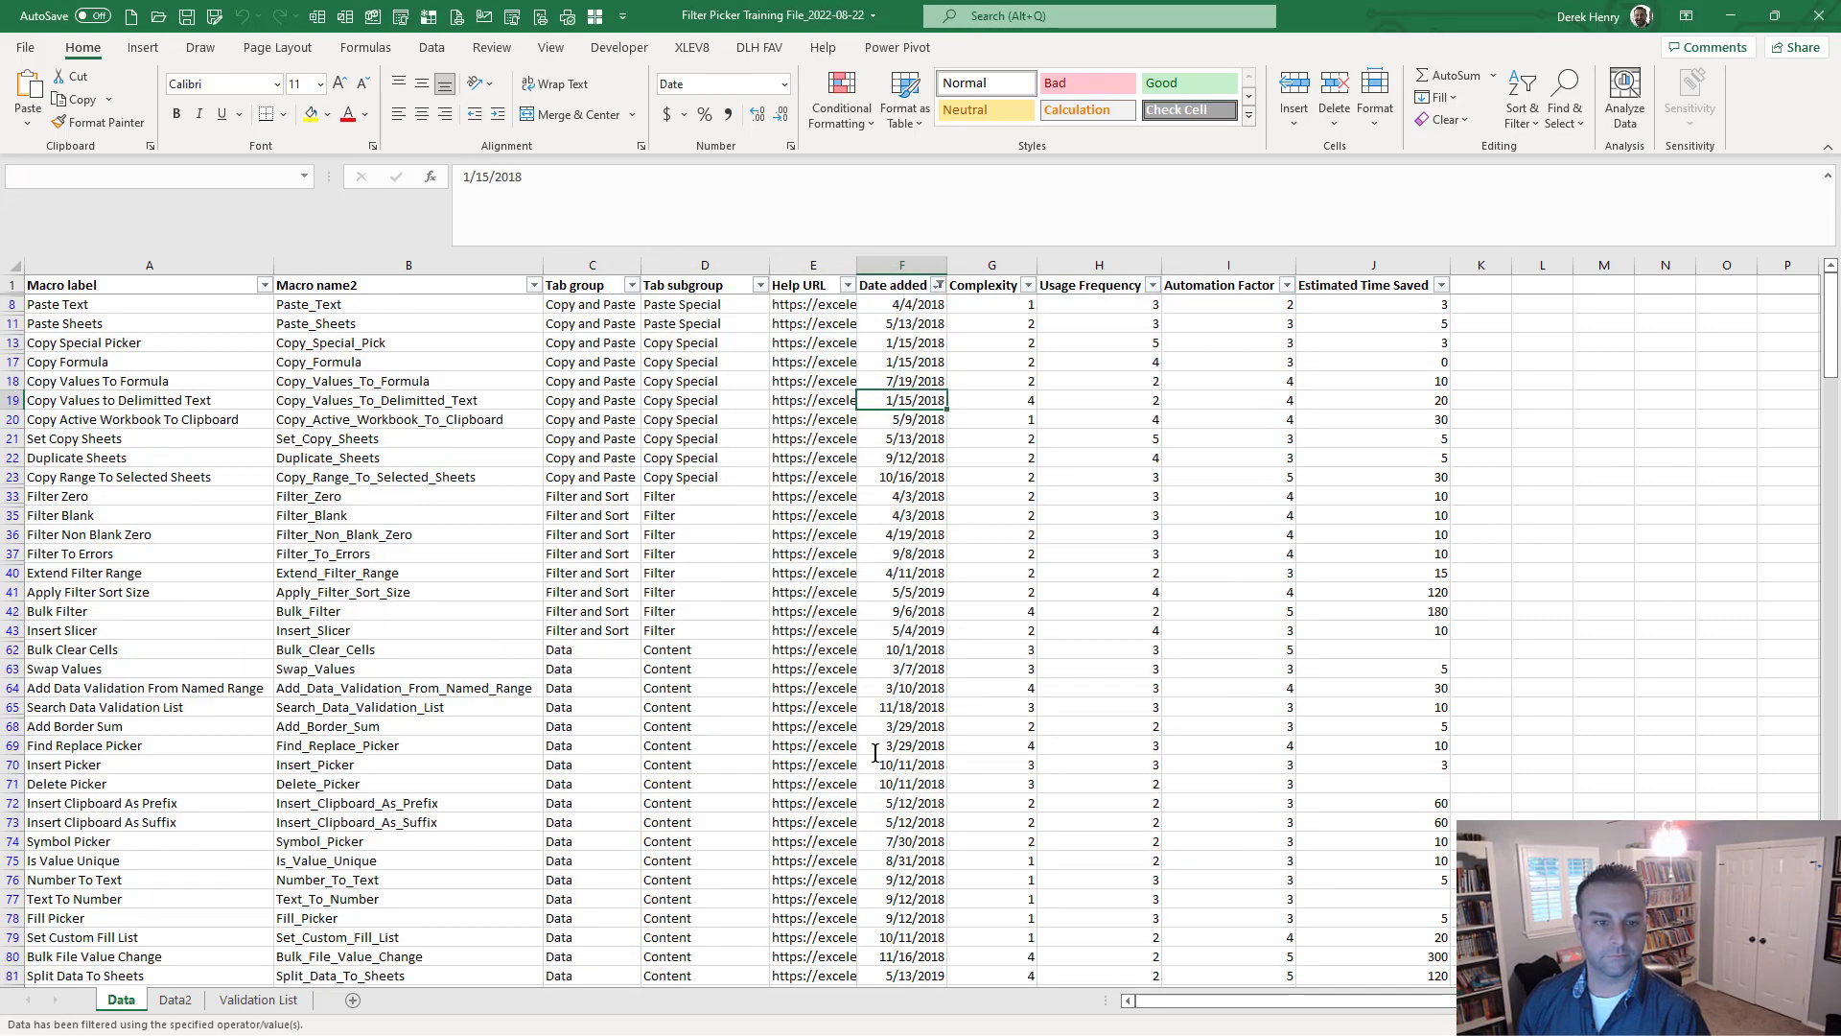
# Review the filtered Date added values from F8 down to the last row and unfilter all columns with action type U.
pyautogui.click(916, 309)
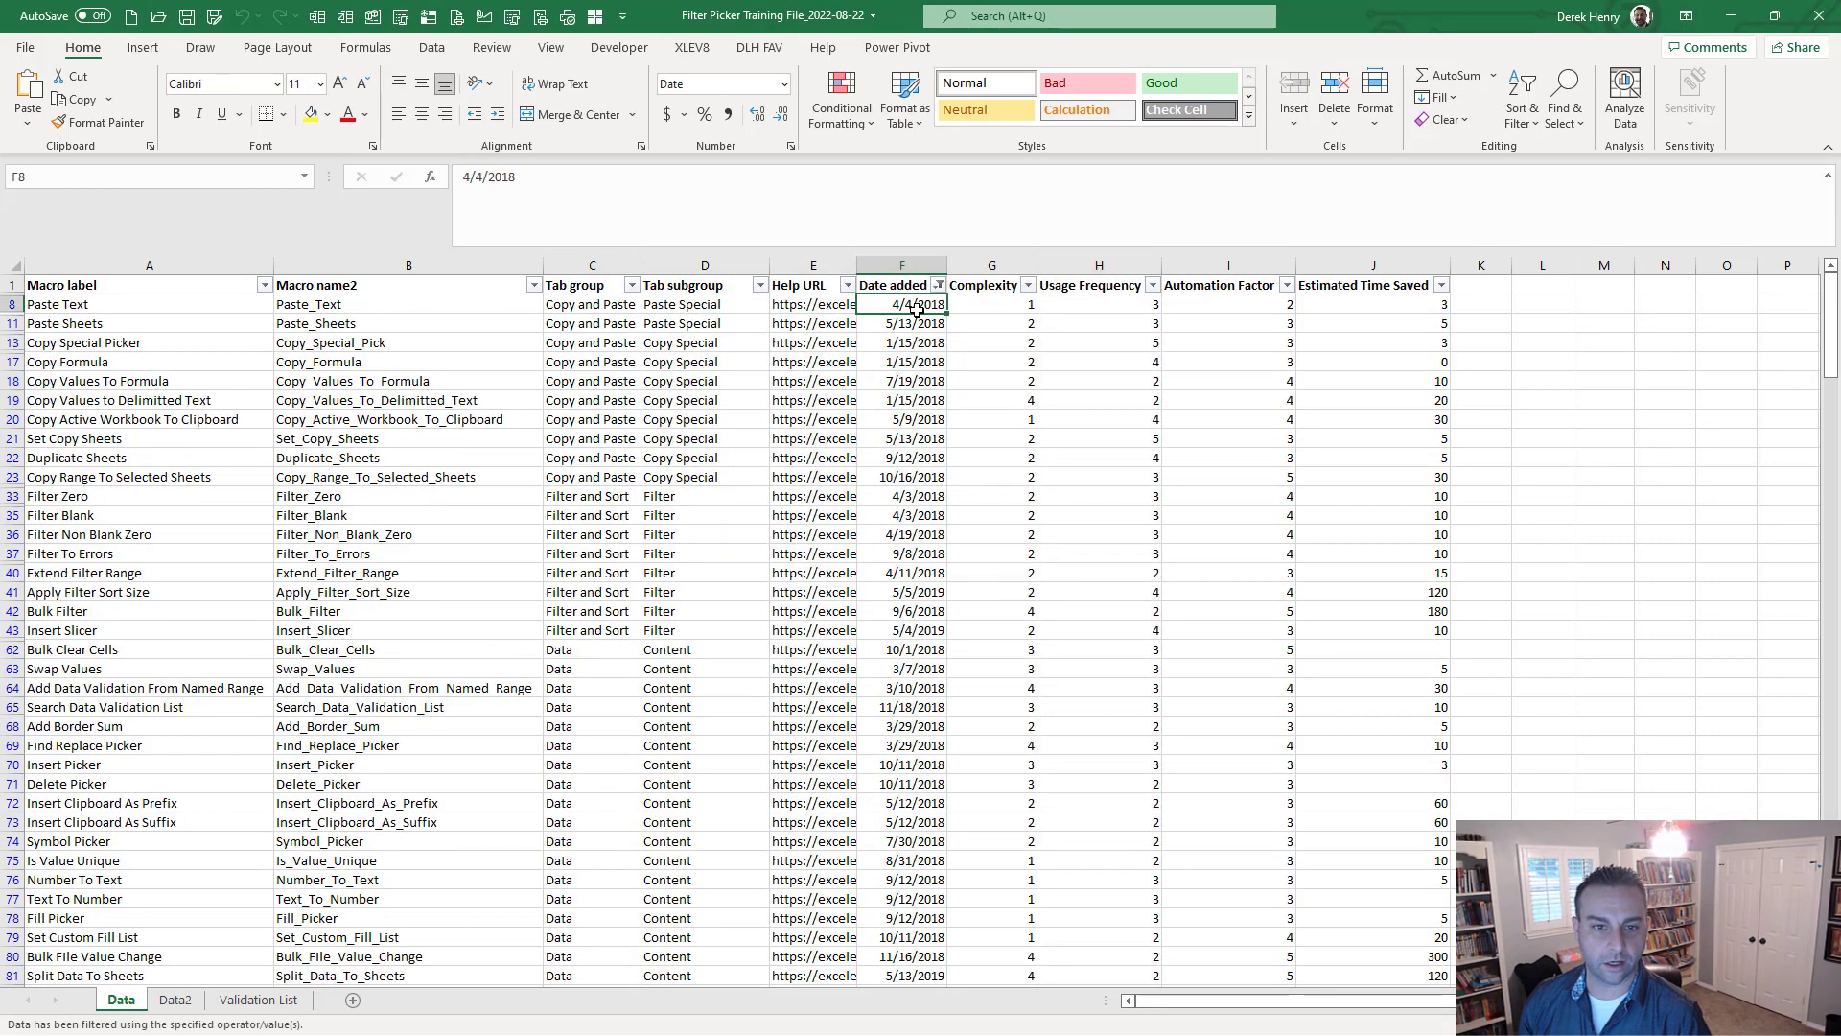
pyautogui.press('Up')
pyautogui.press('Down')
pyautogui.hotkey('ctrl', 'shift', 'Down')
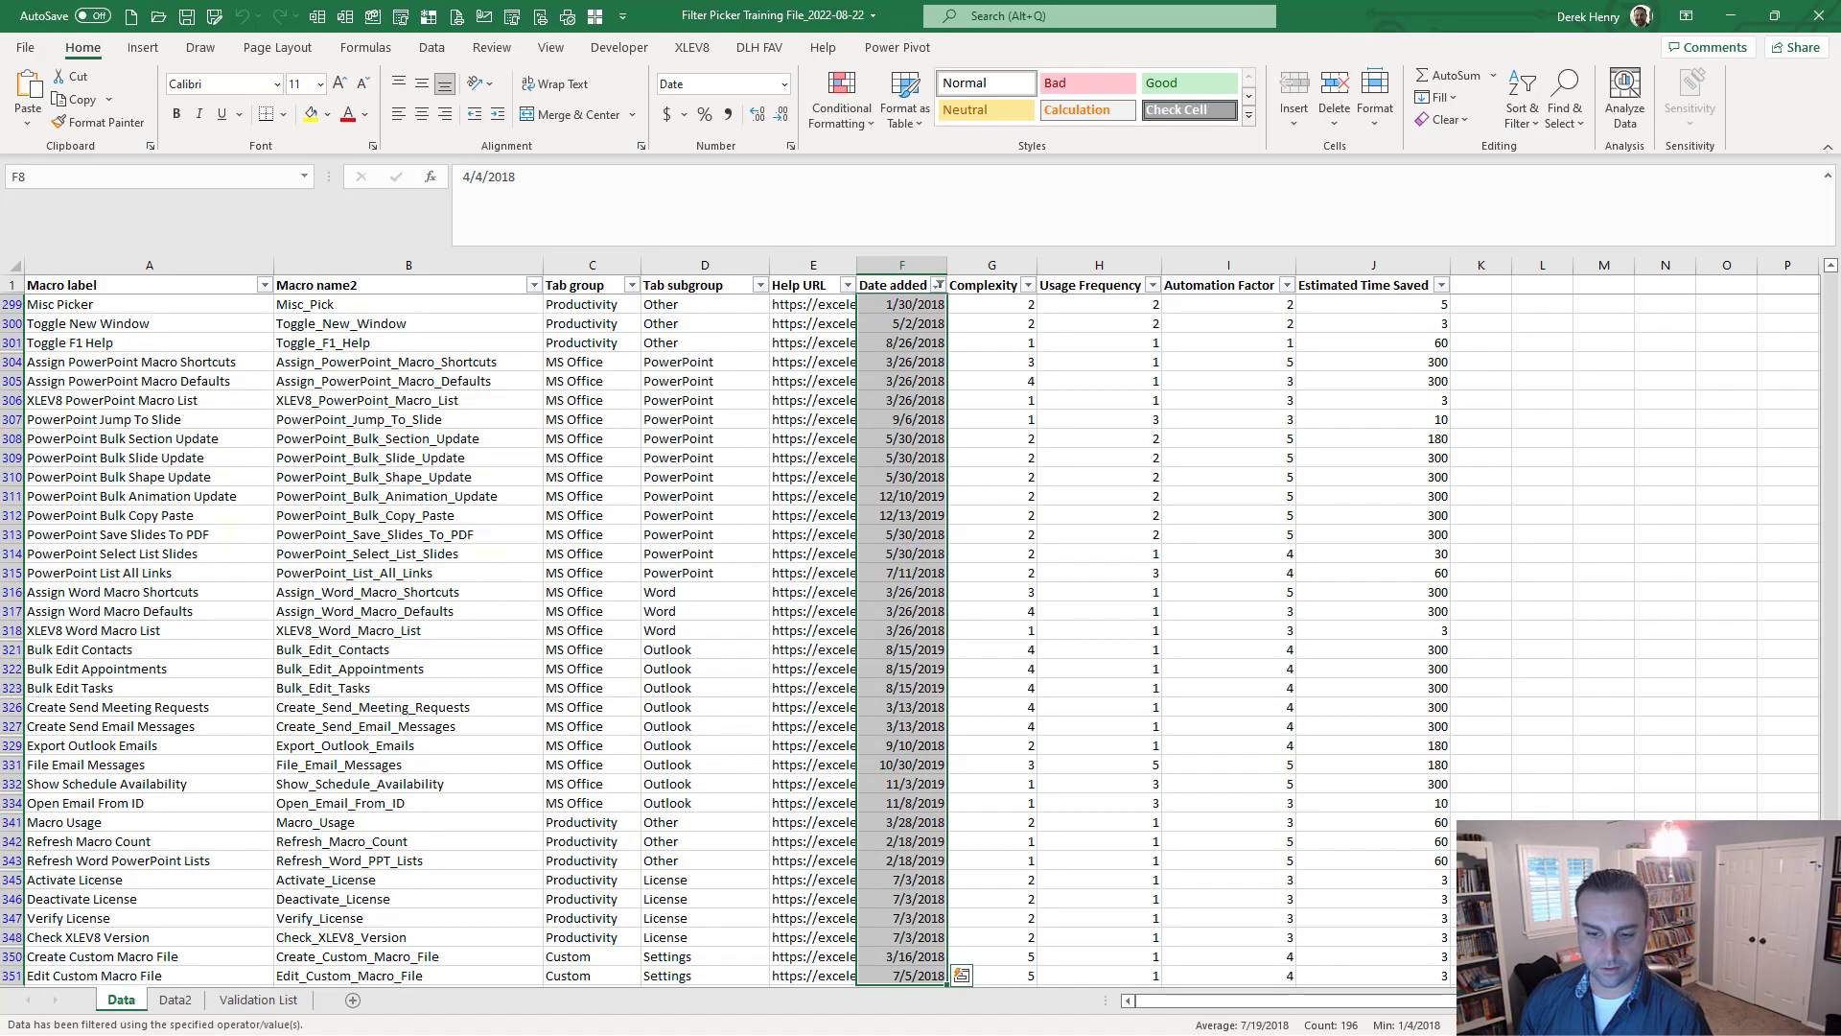
pyautogui.hotkey('ctrl', 'Down')
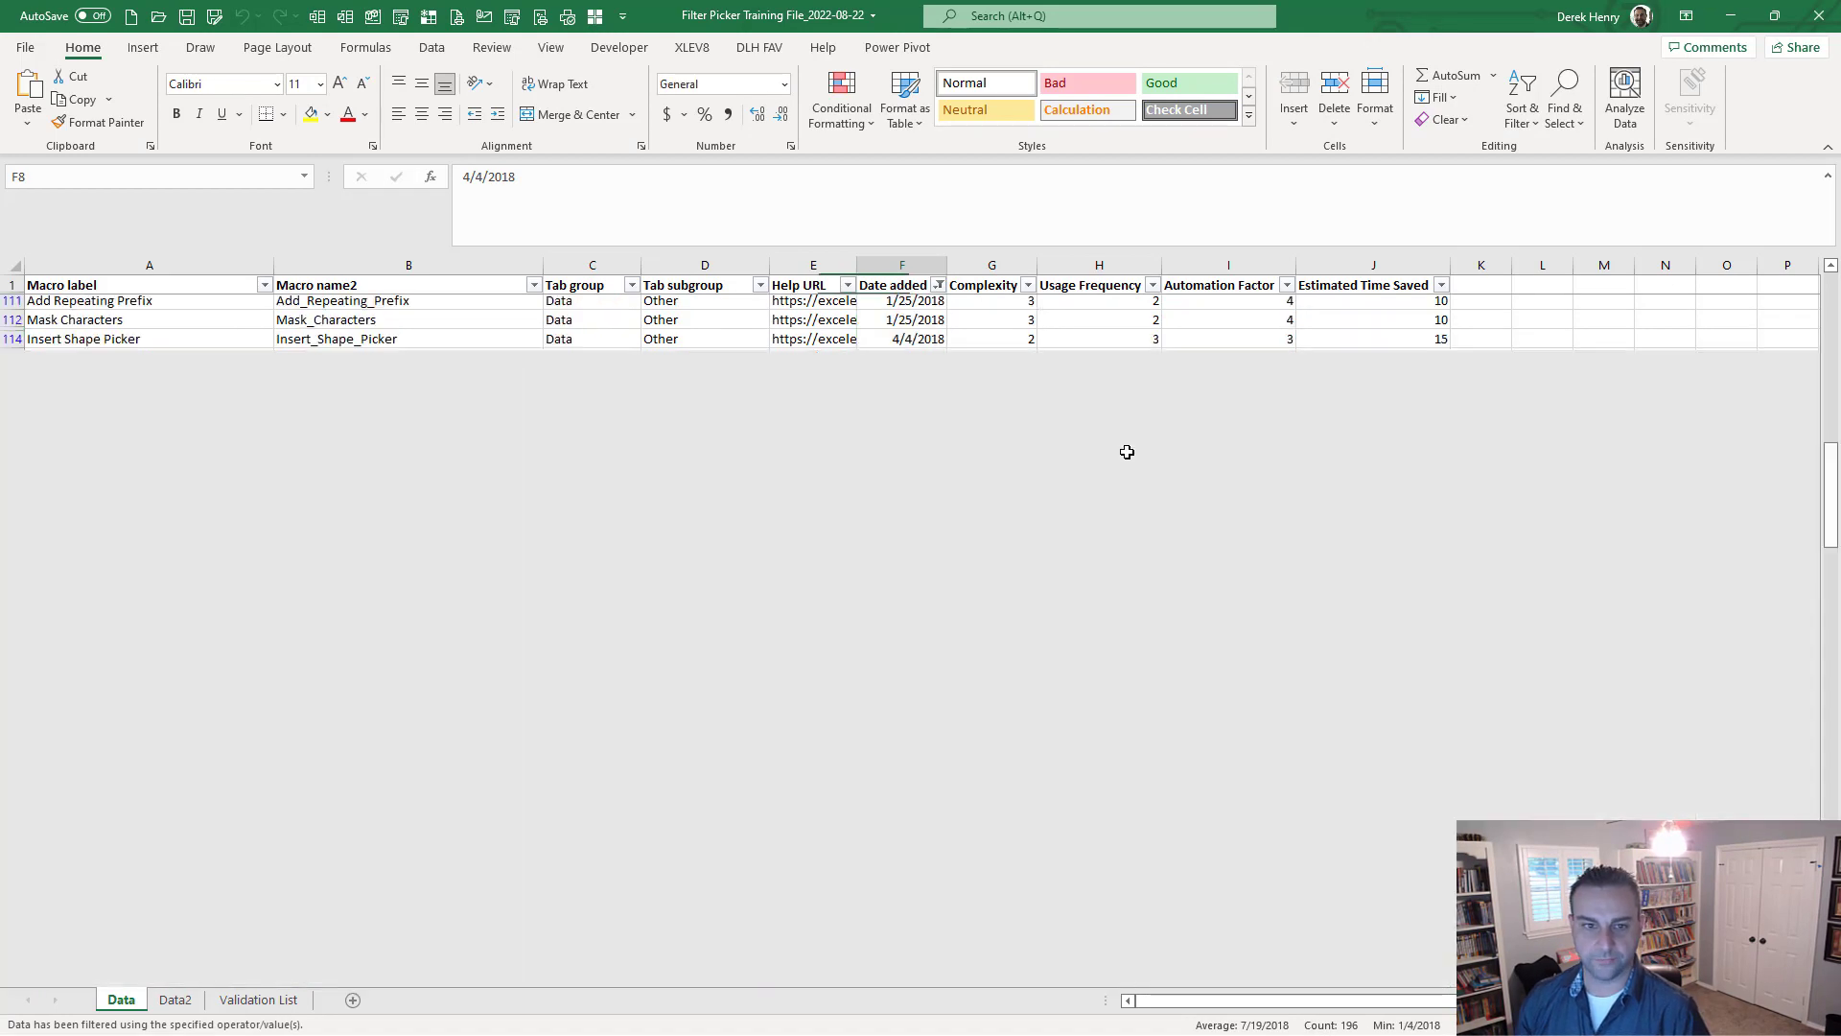
pyautogui.hotkey('ctrl', 'Up')
pyautogui.press('Down')
pyautogui.hotkey('ctrl', 'shift', 'f')
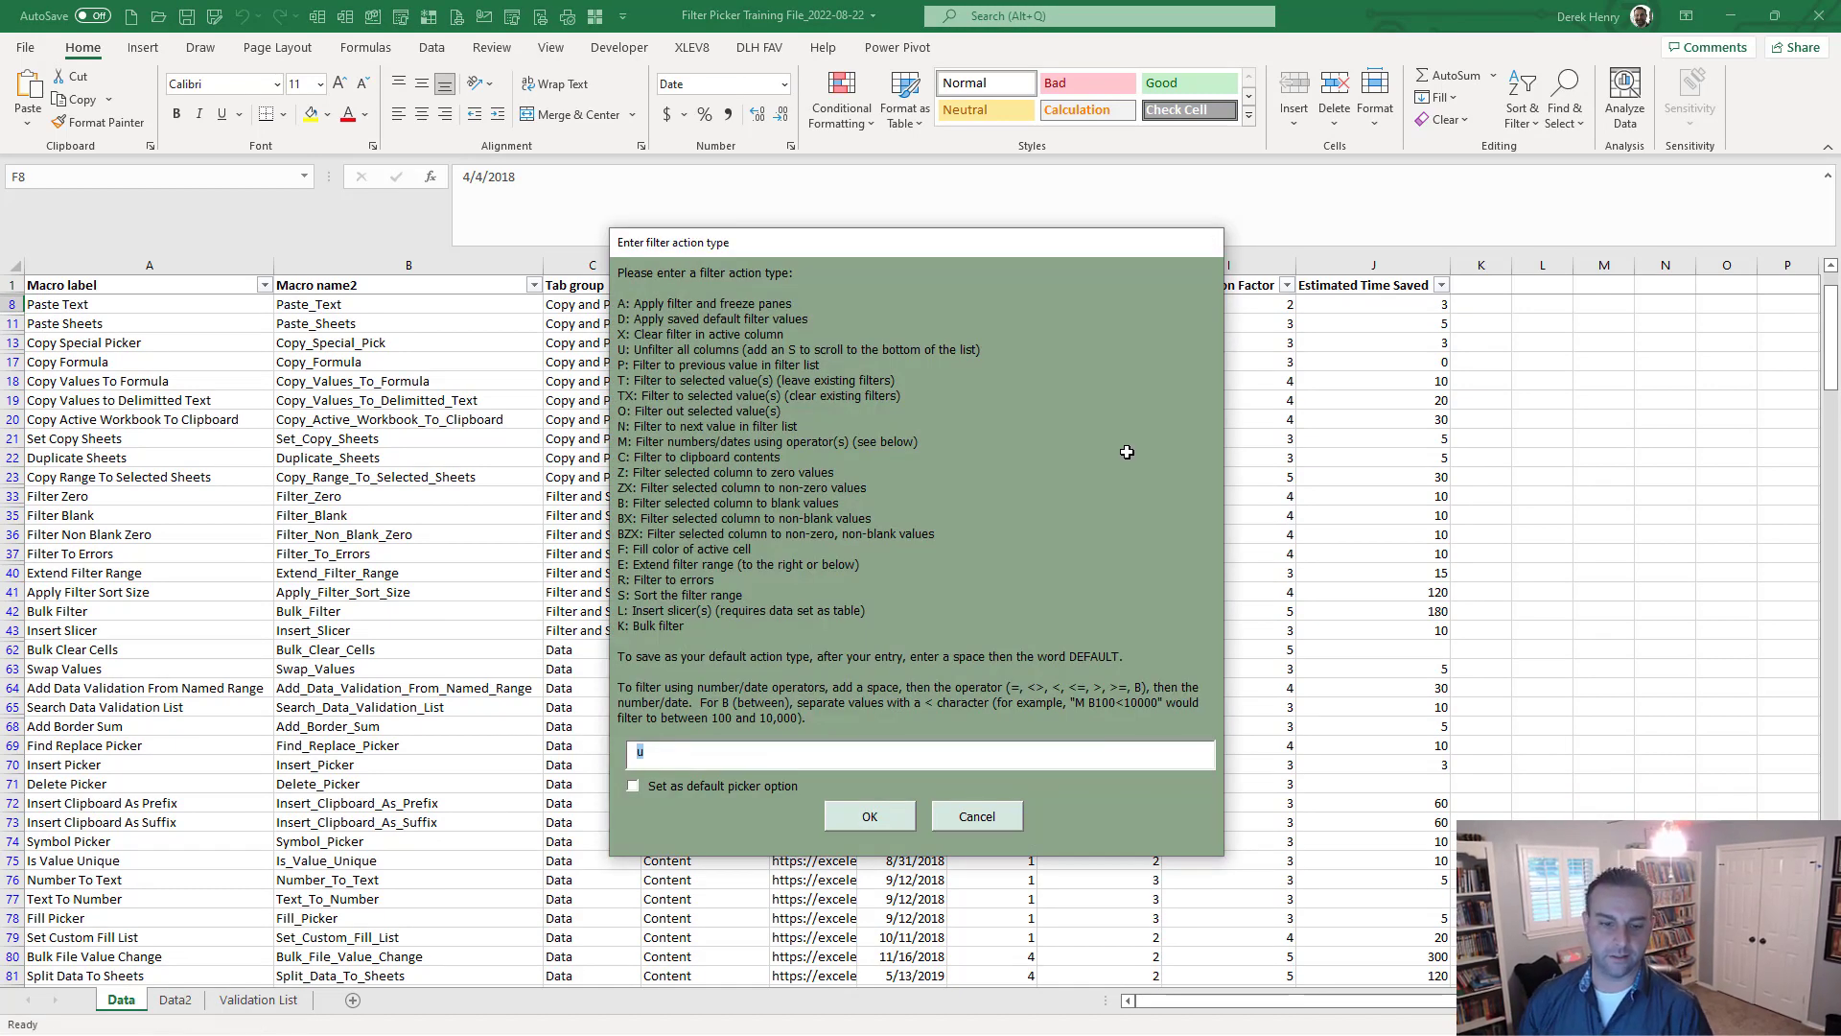
pyautogui.press('Return')
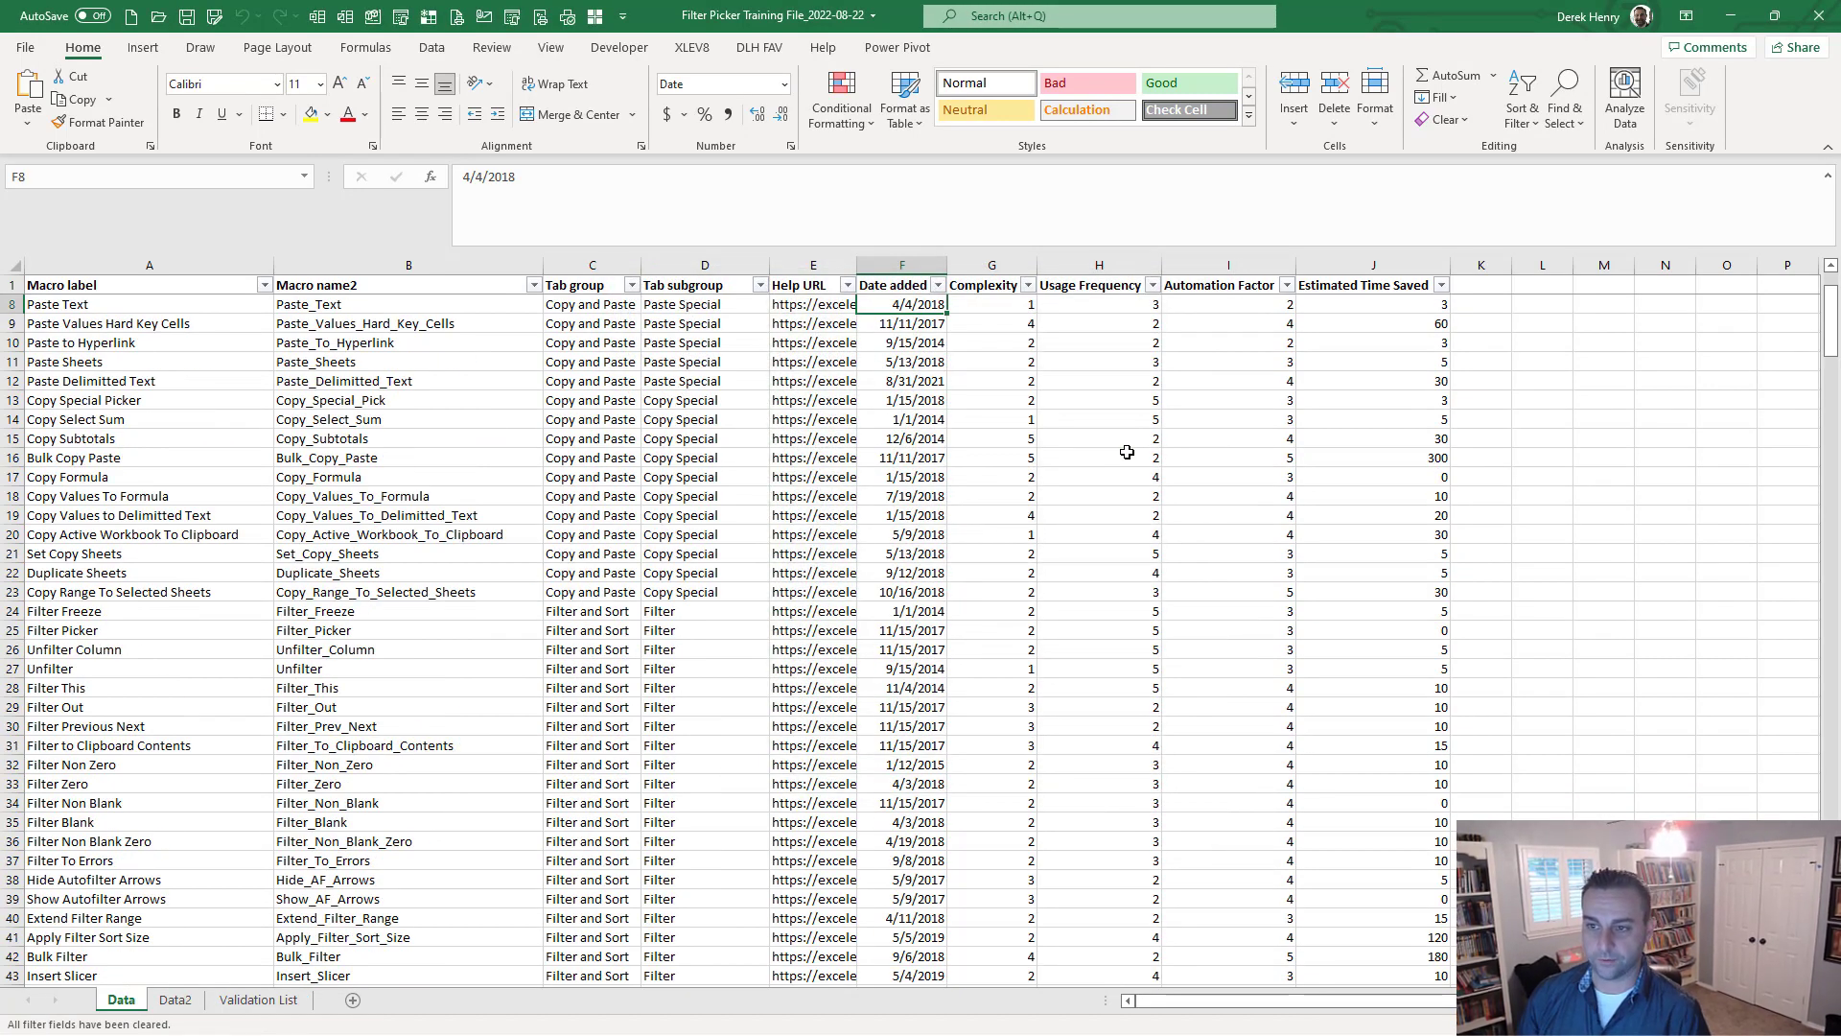
# Filter the Tab group column to the clipboard contents with action type C.
pyautogui.hotkey('ctrl', 'shift', 'f')
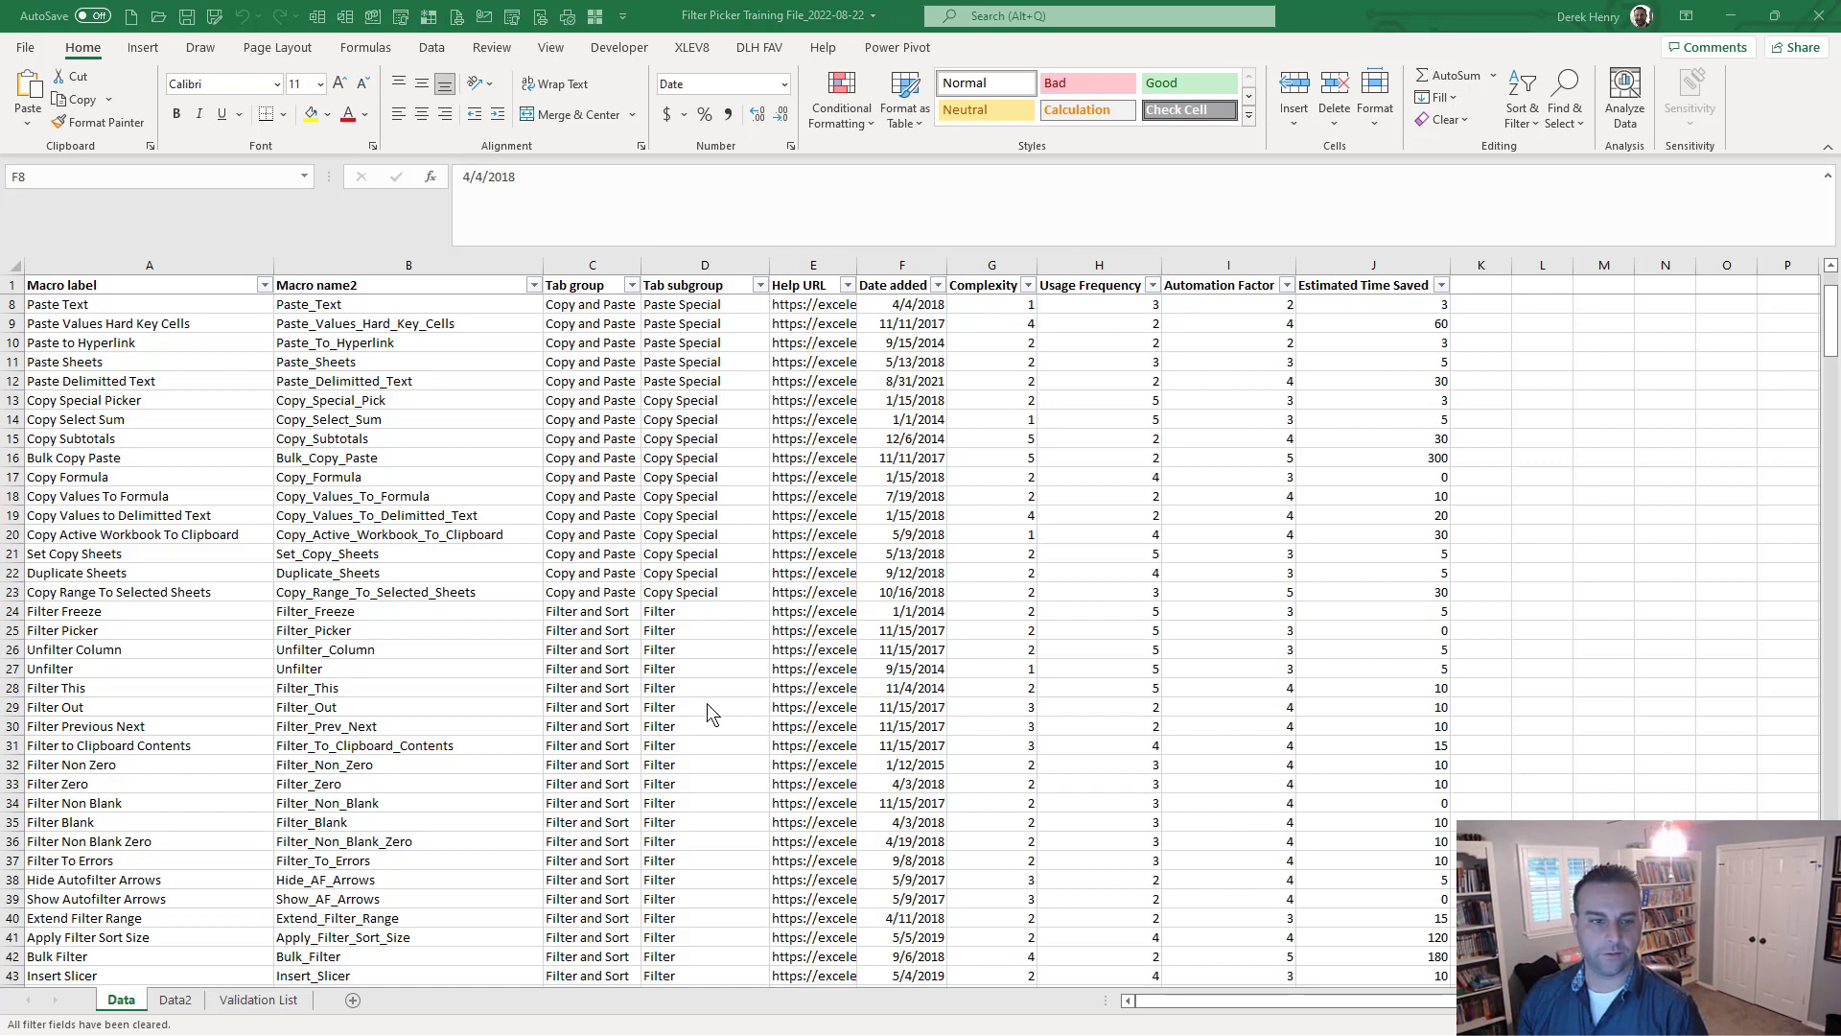
pyautogui.press('Escape')
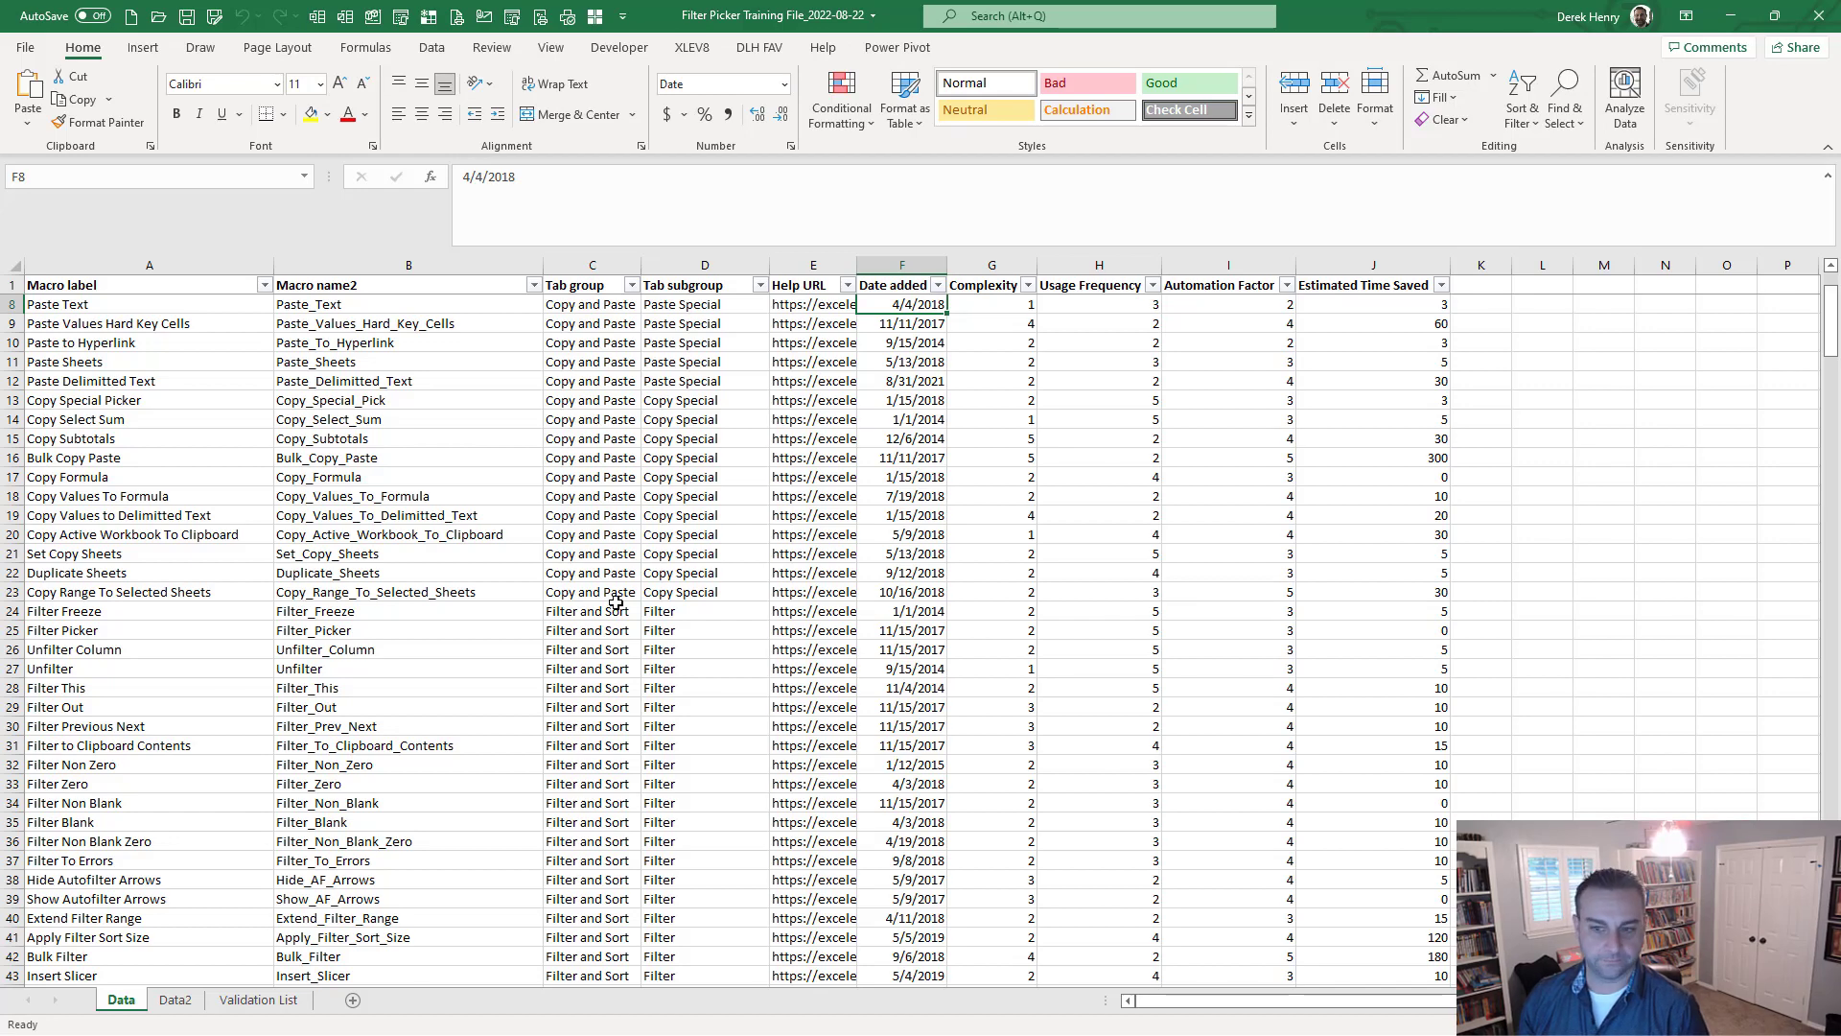
pyautogui.click(598, 573)
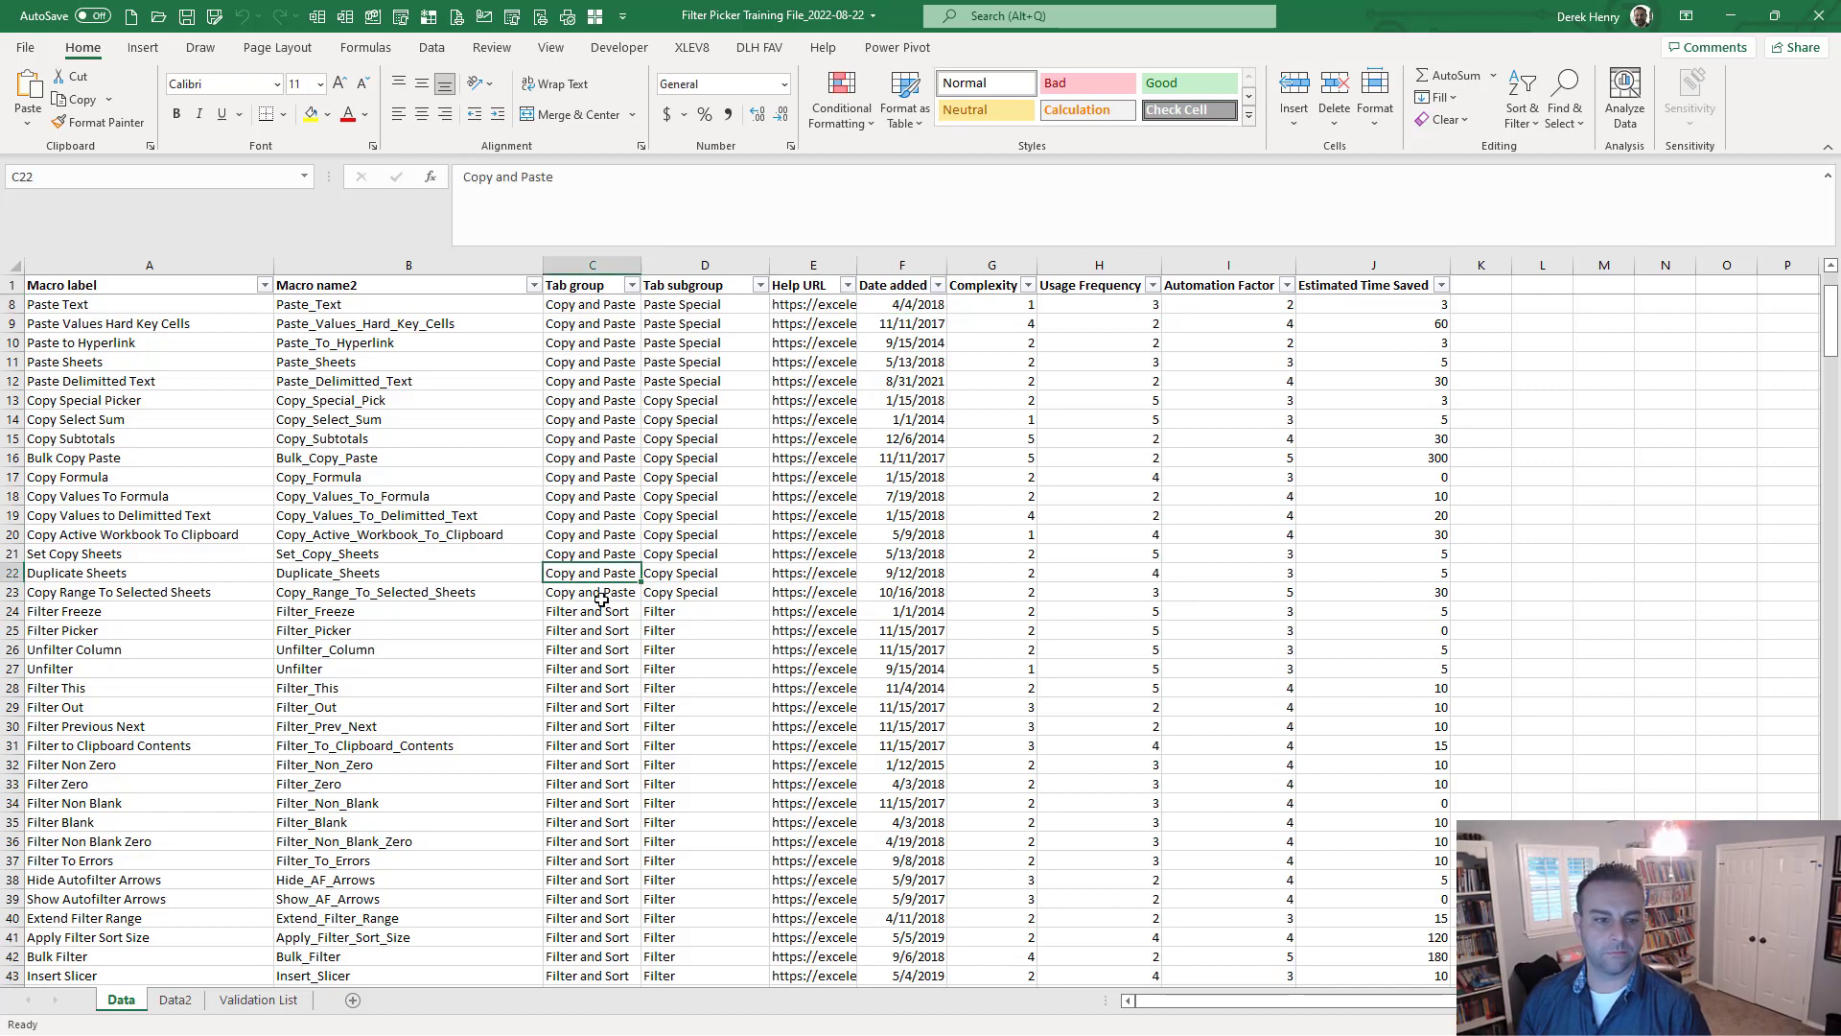
pyautogui.click(601, 595)
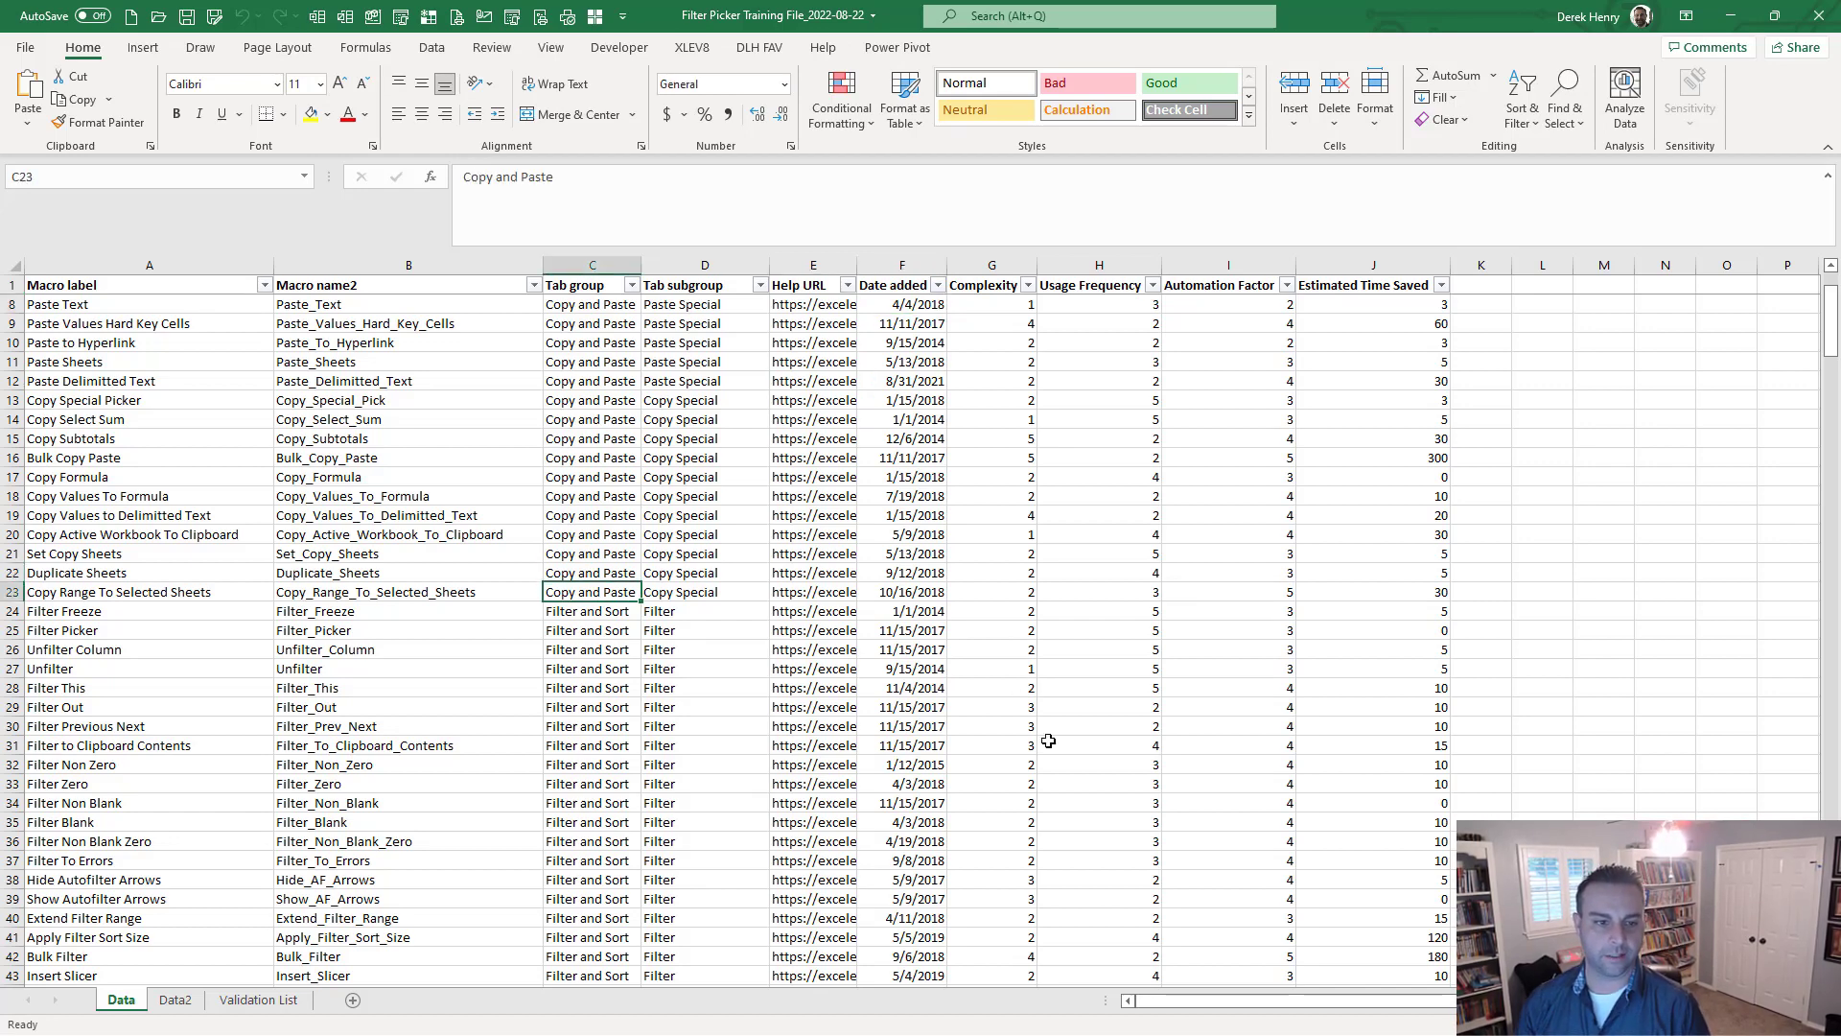
pyautogui.hotkey('ctrl', 'shift', 'f')
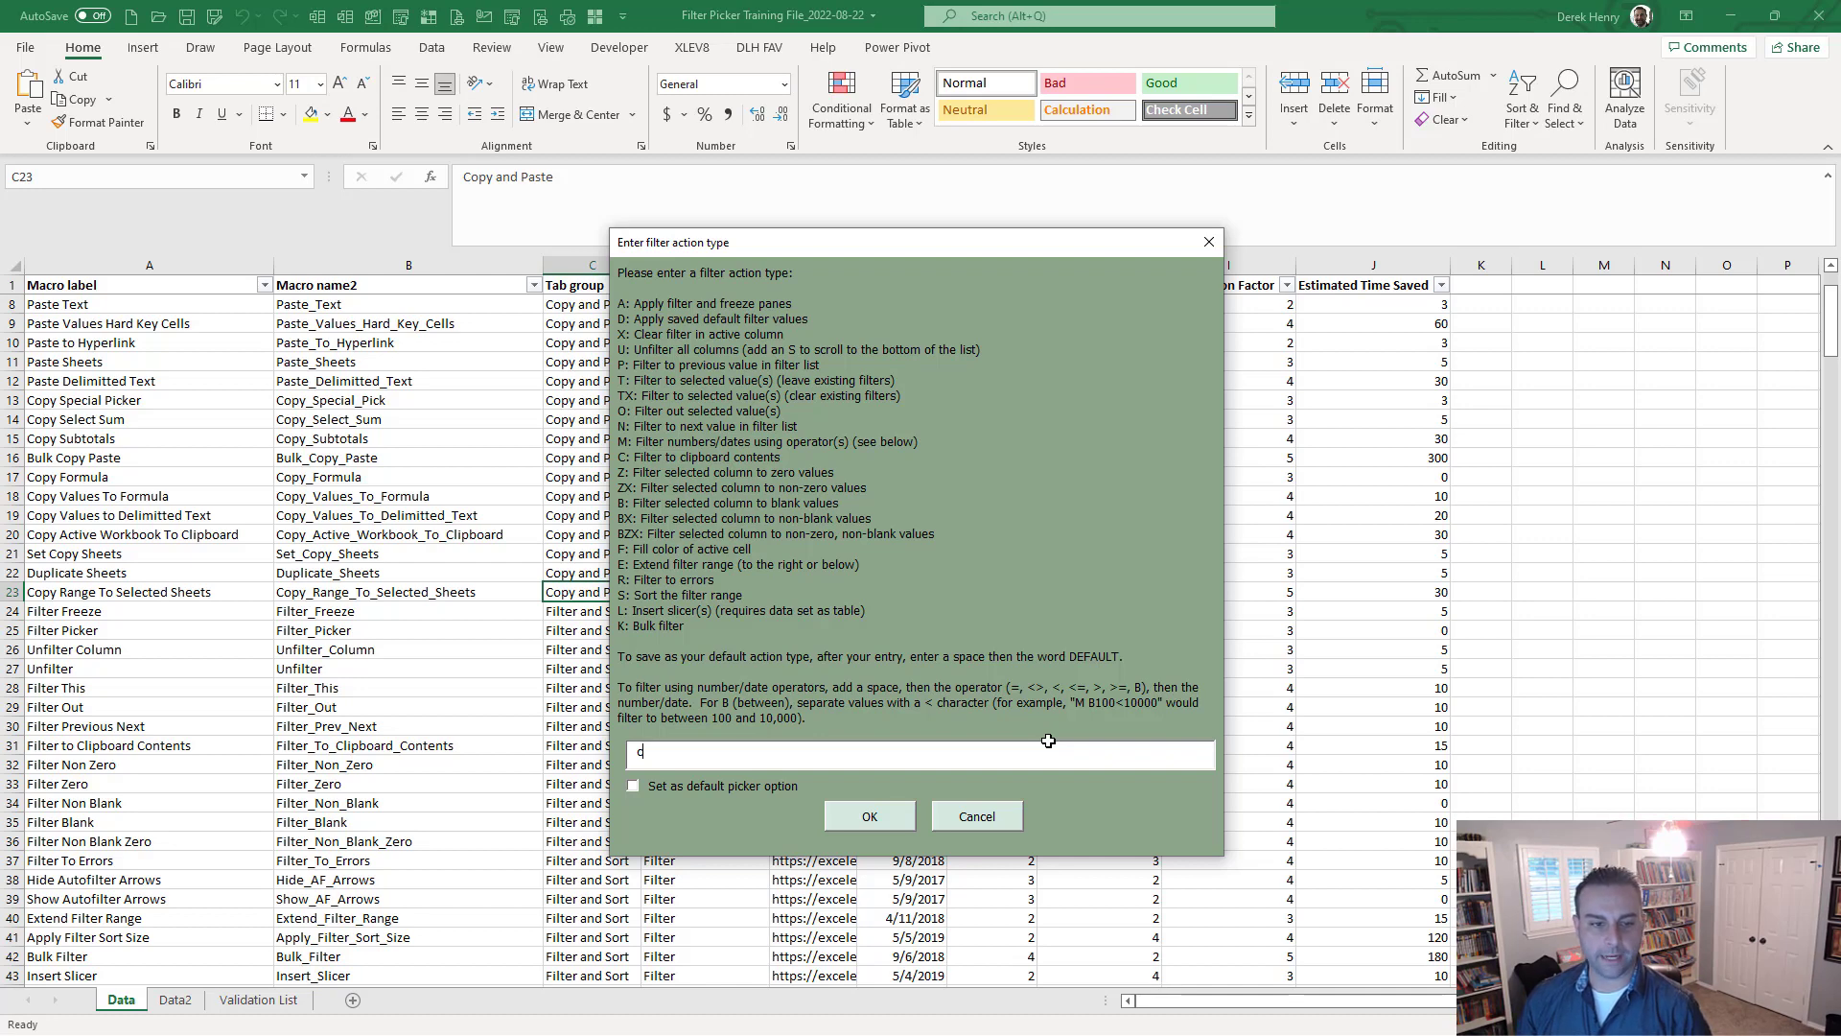
pyautogui.write('l')
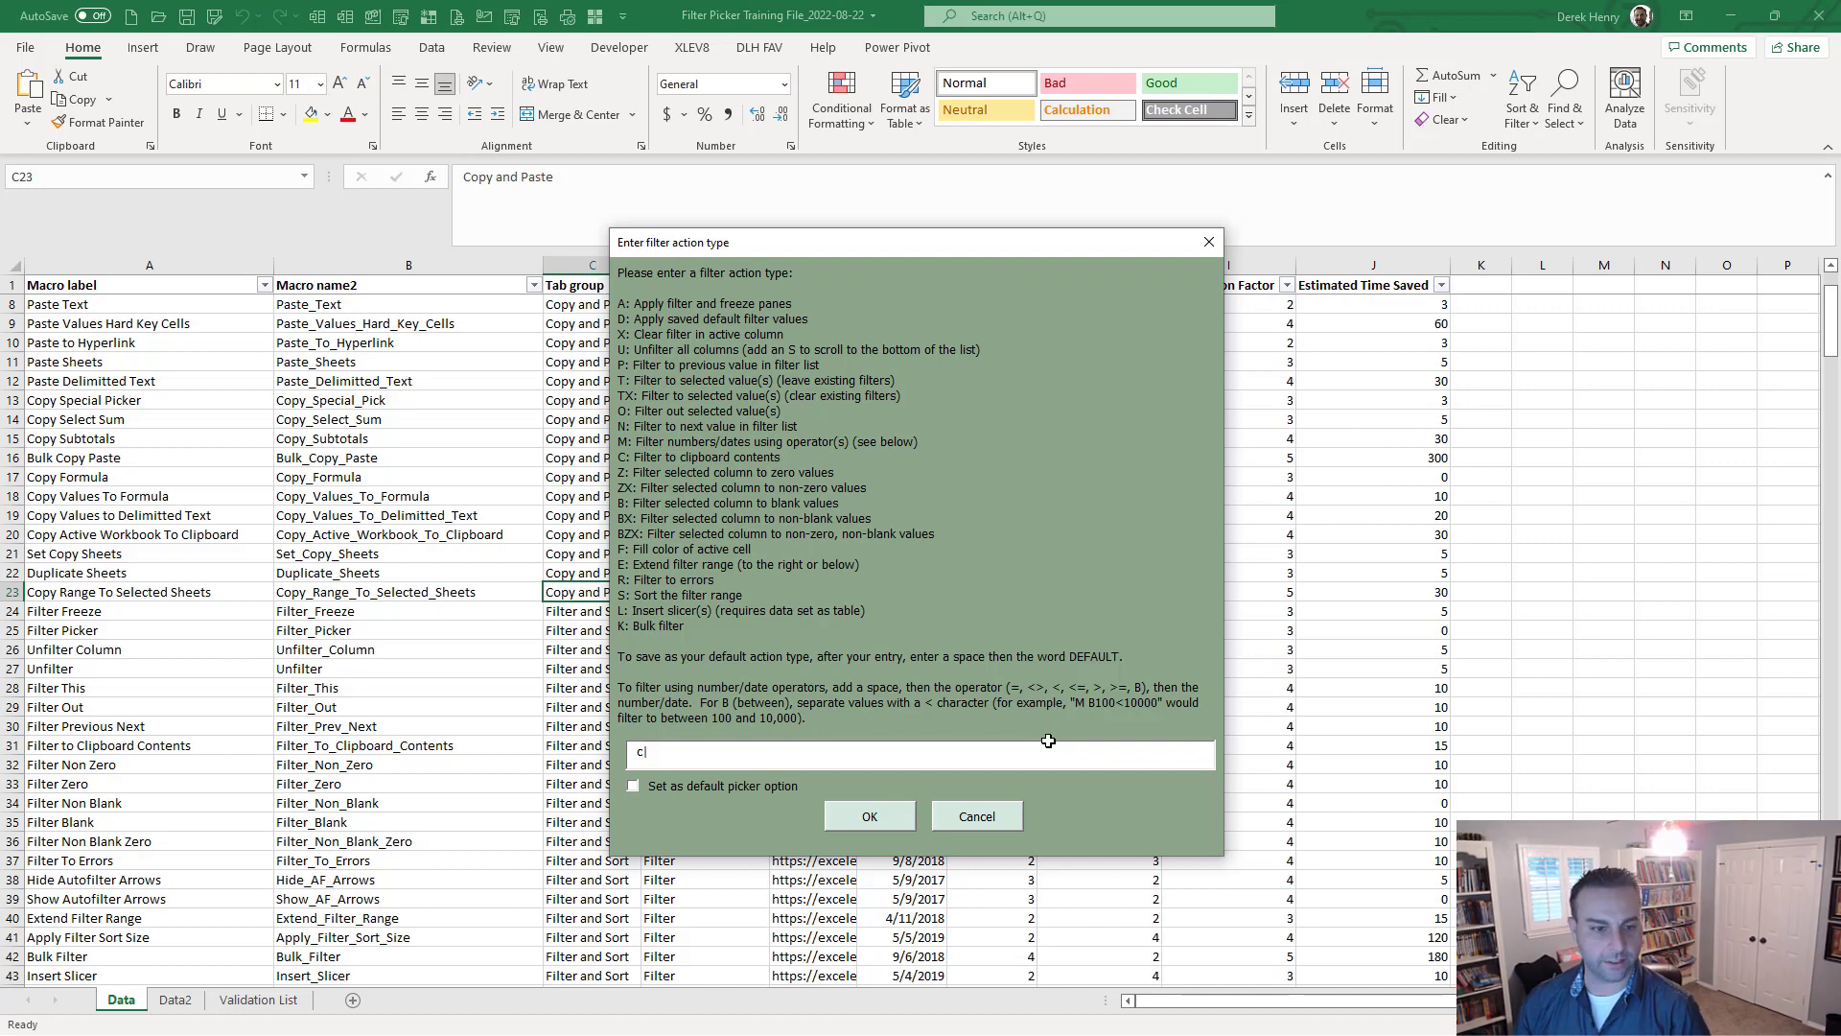
pyautogui.press('BackSpace')
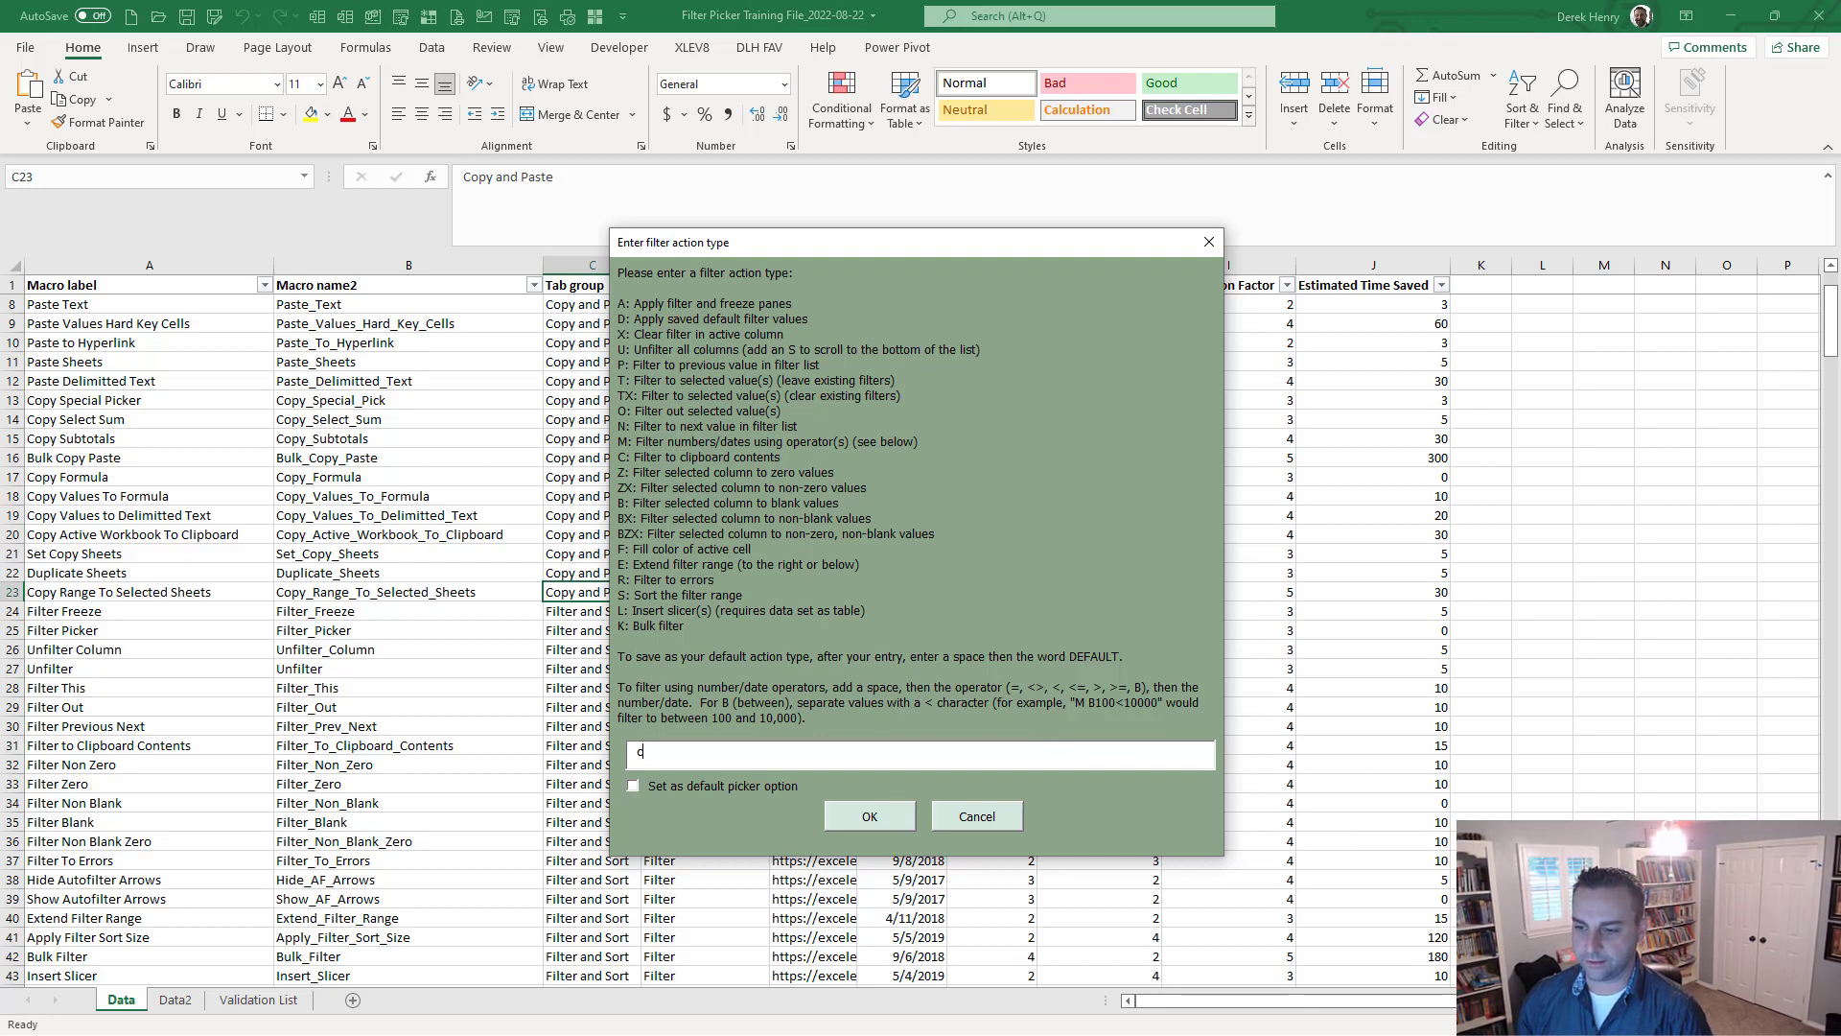
pyautogui.press('Return')
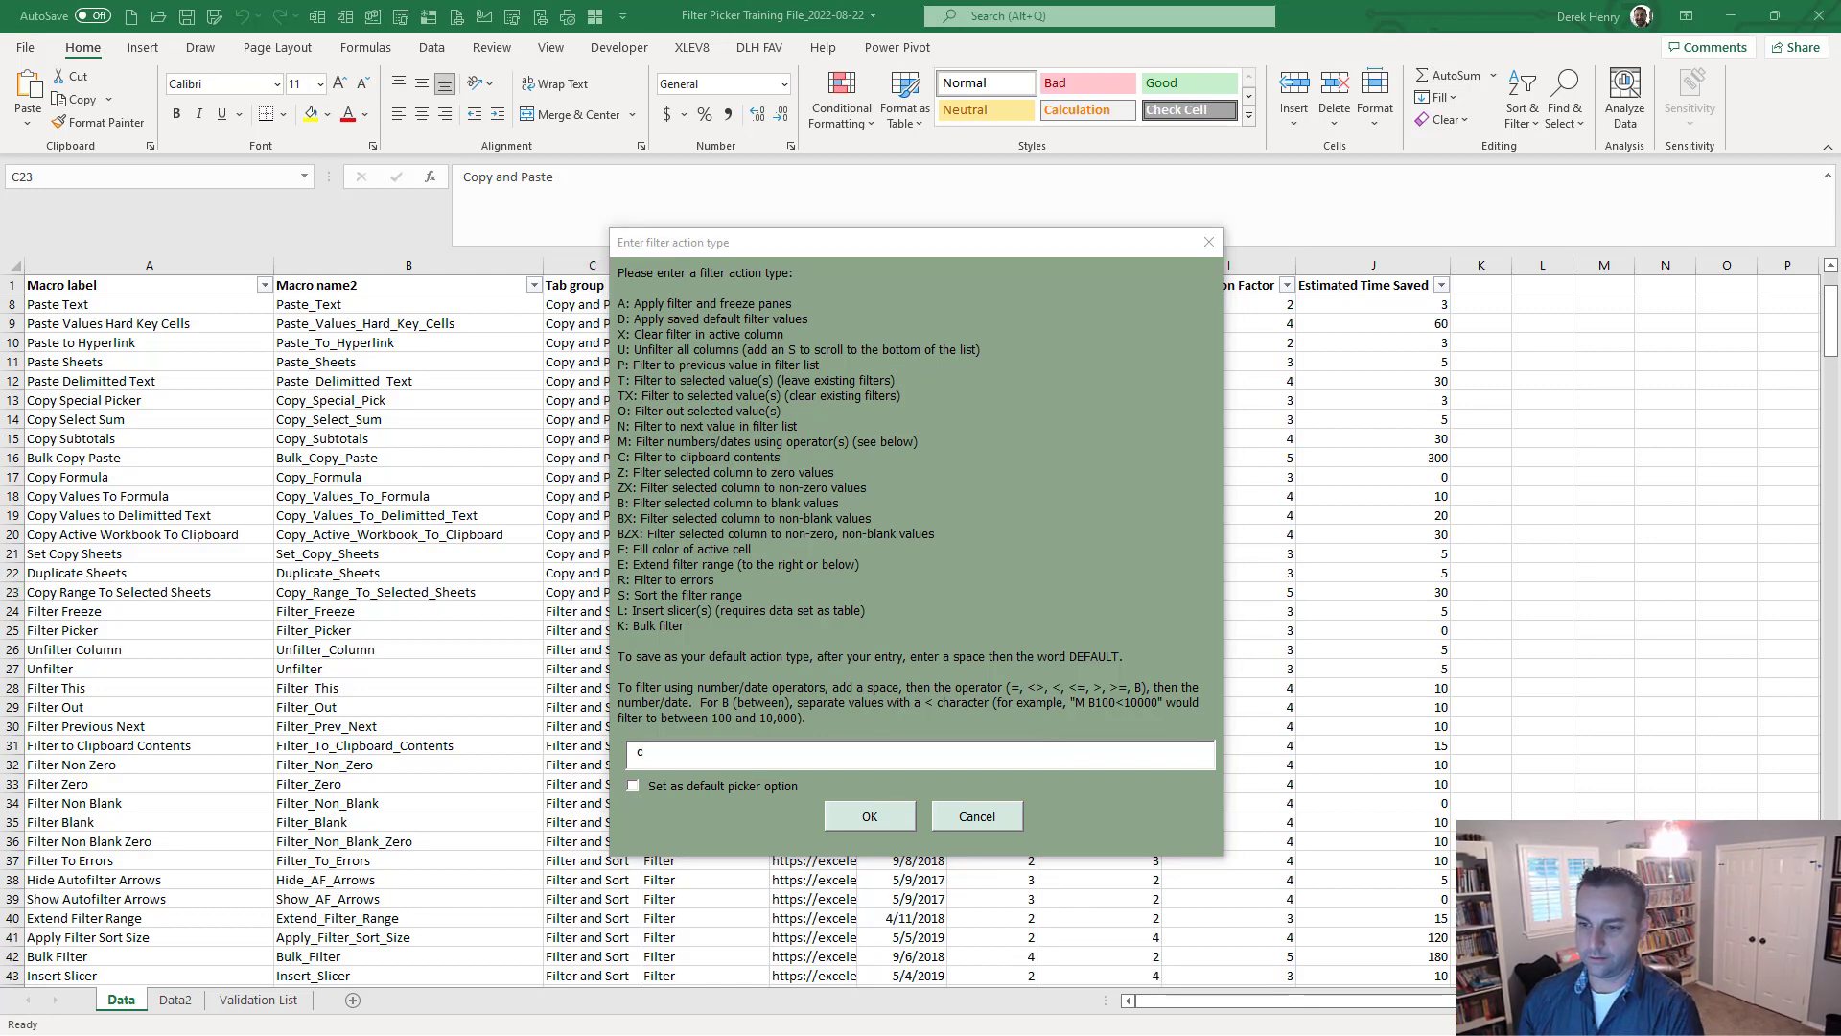
pyautogui.moveTo(1516, 792); pyautogui.dragTo(1840, 786)
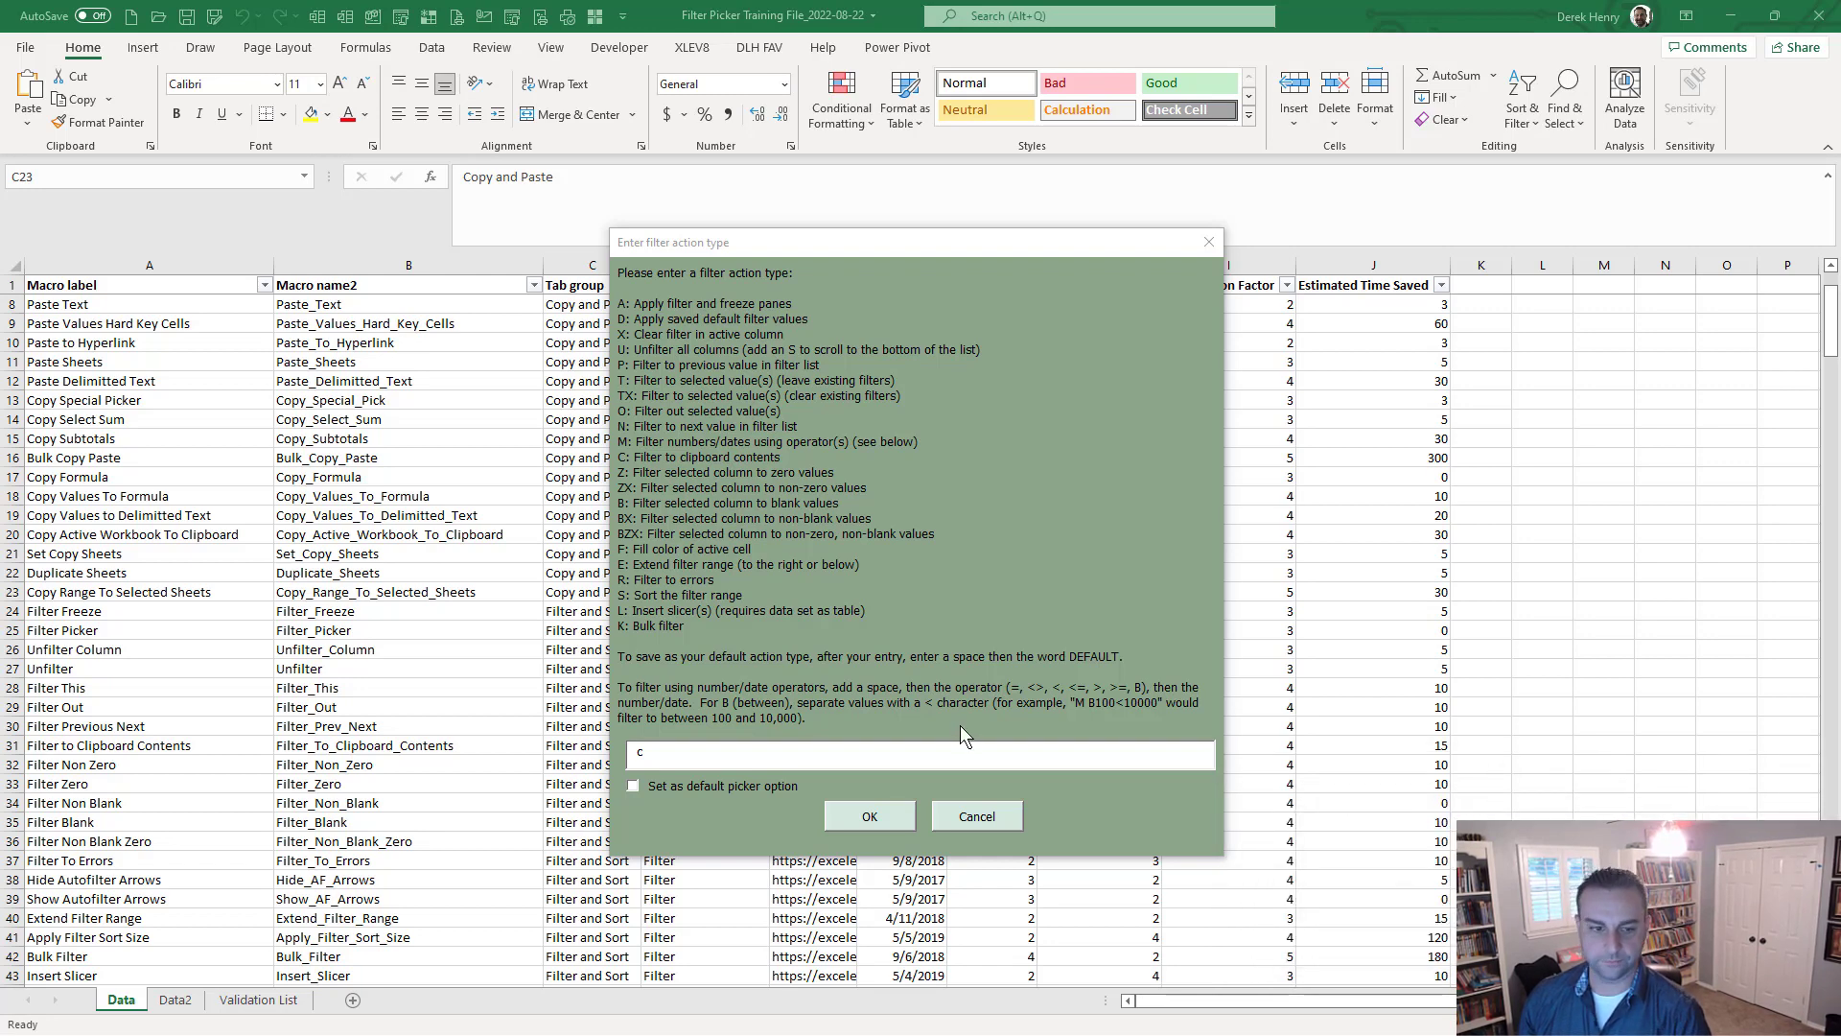
pyautogui.click(678, 760)
pyautogui.click(868, 815)
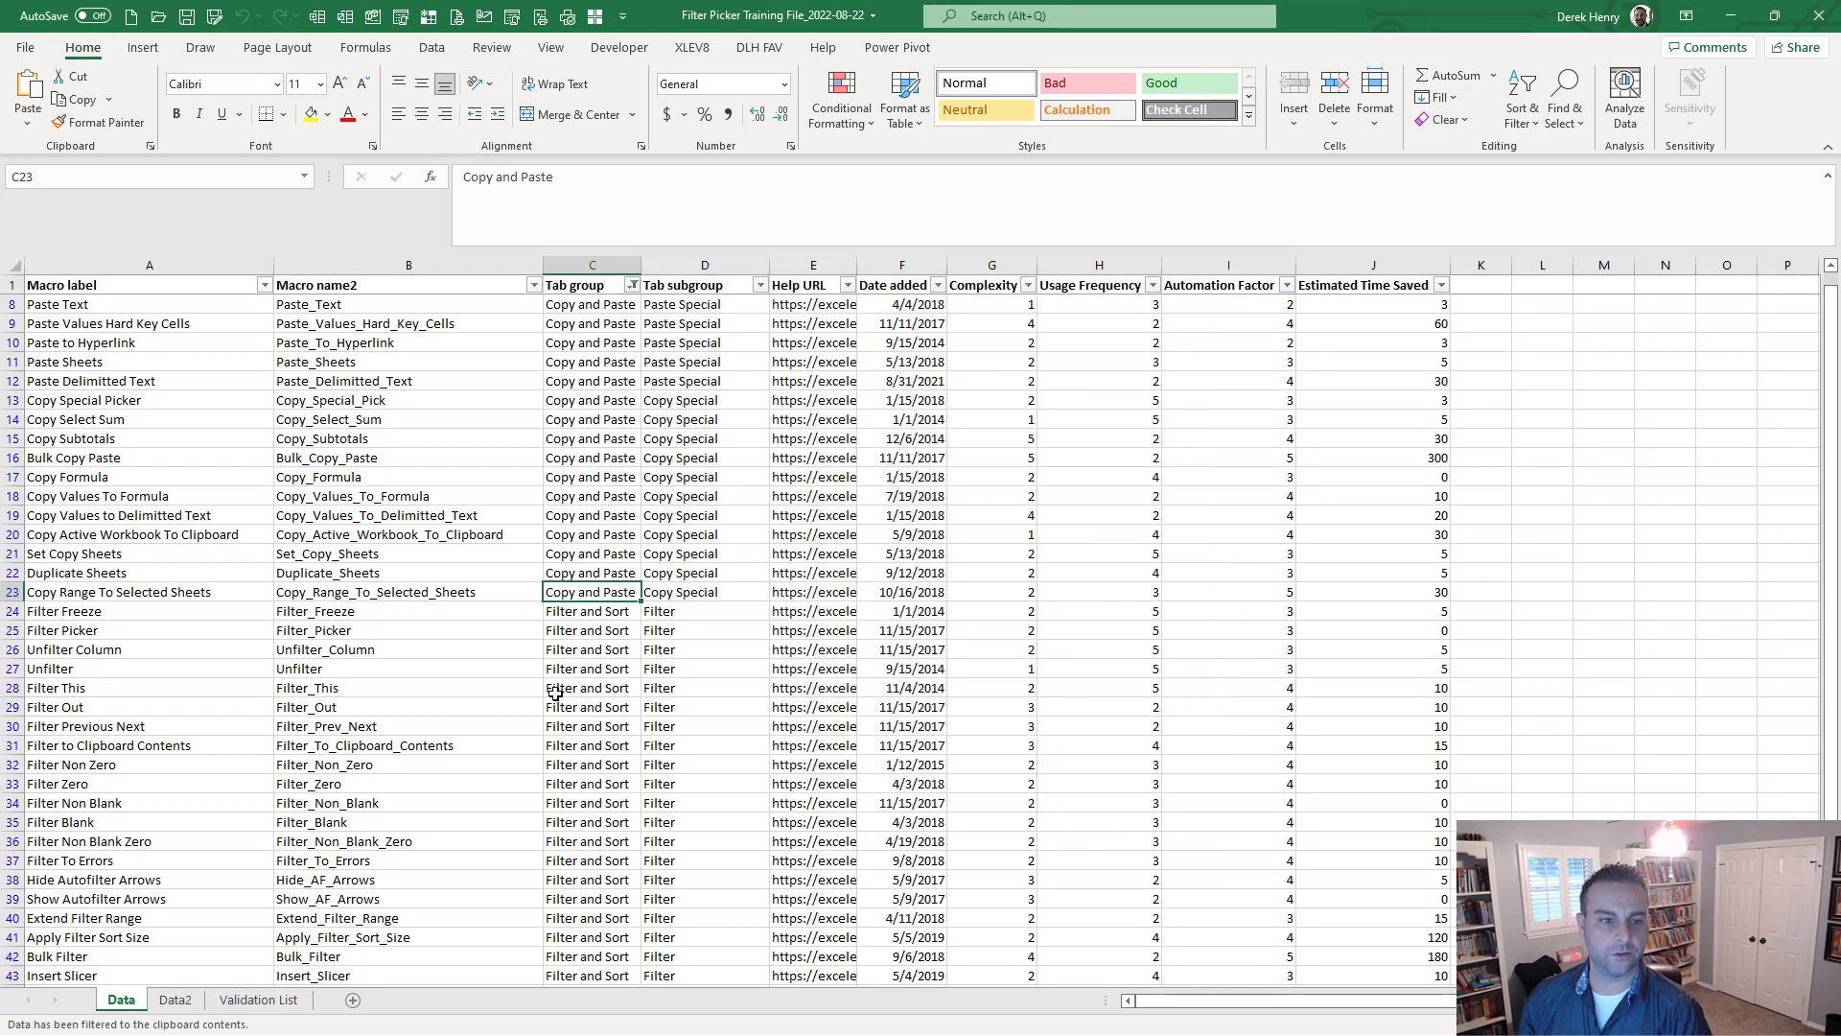
# Check the Tab group rows filtered to the clipboard contents, then unfilter all columns with action type U.
pyautogui.scroll(-7, 603, 682)
pyautogui.scroll(-20, 603, 681)
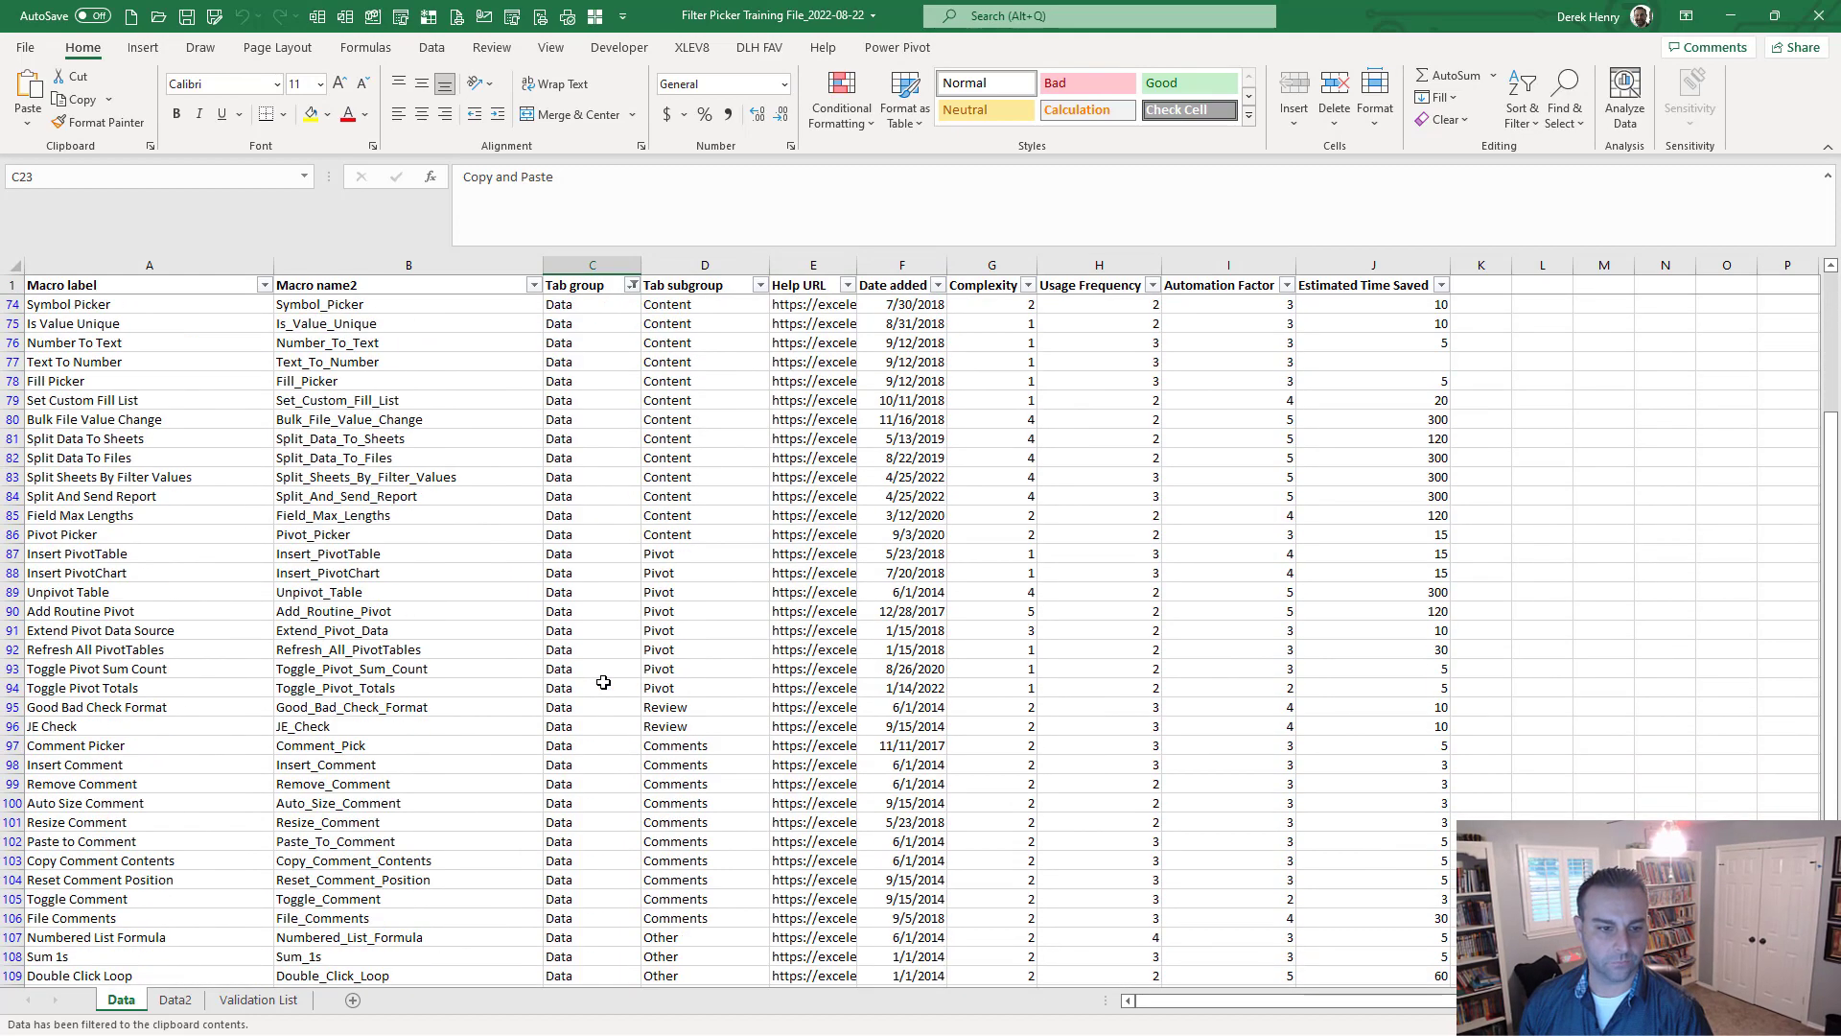
pyautogui.scroll(20, 603, 682)
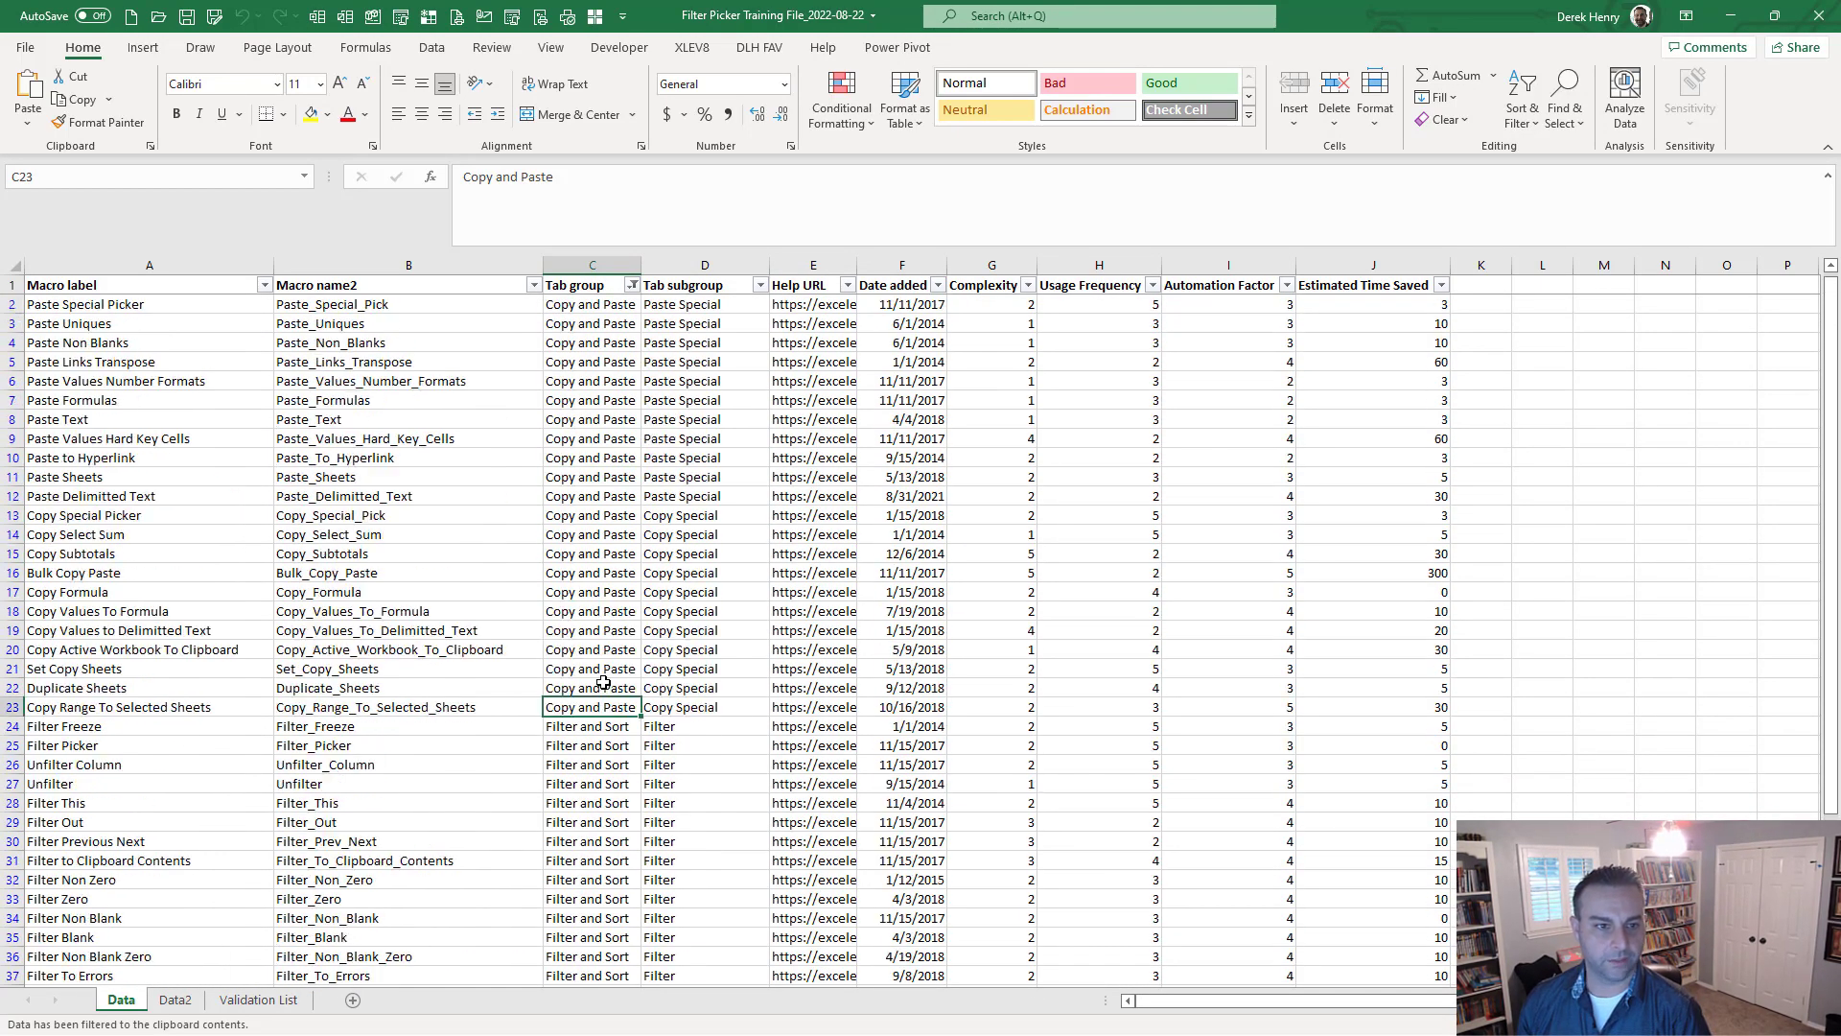
pyautogui.click(625, 306)
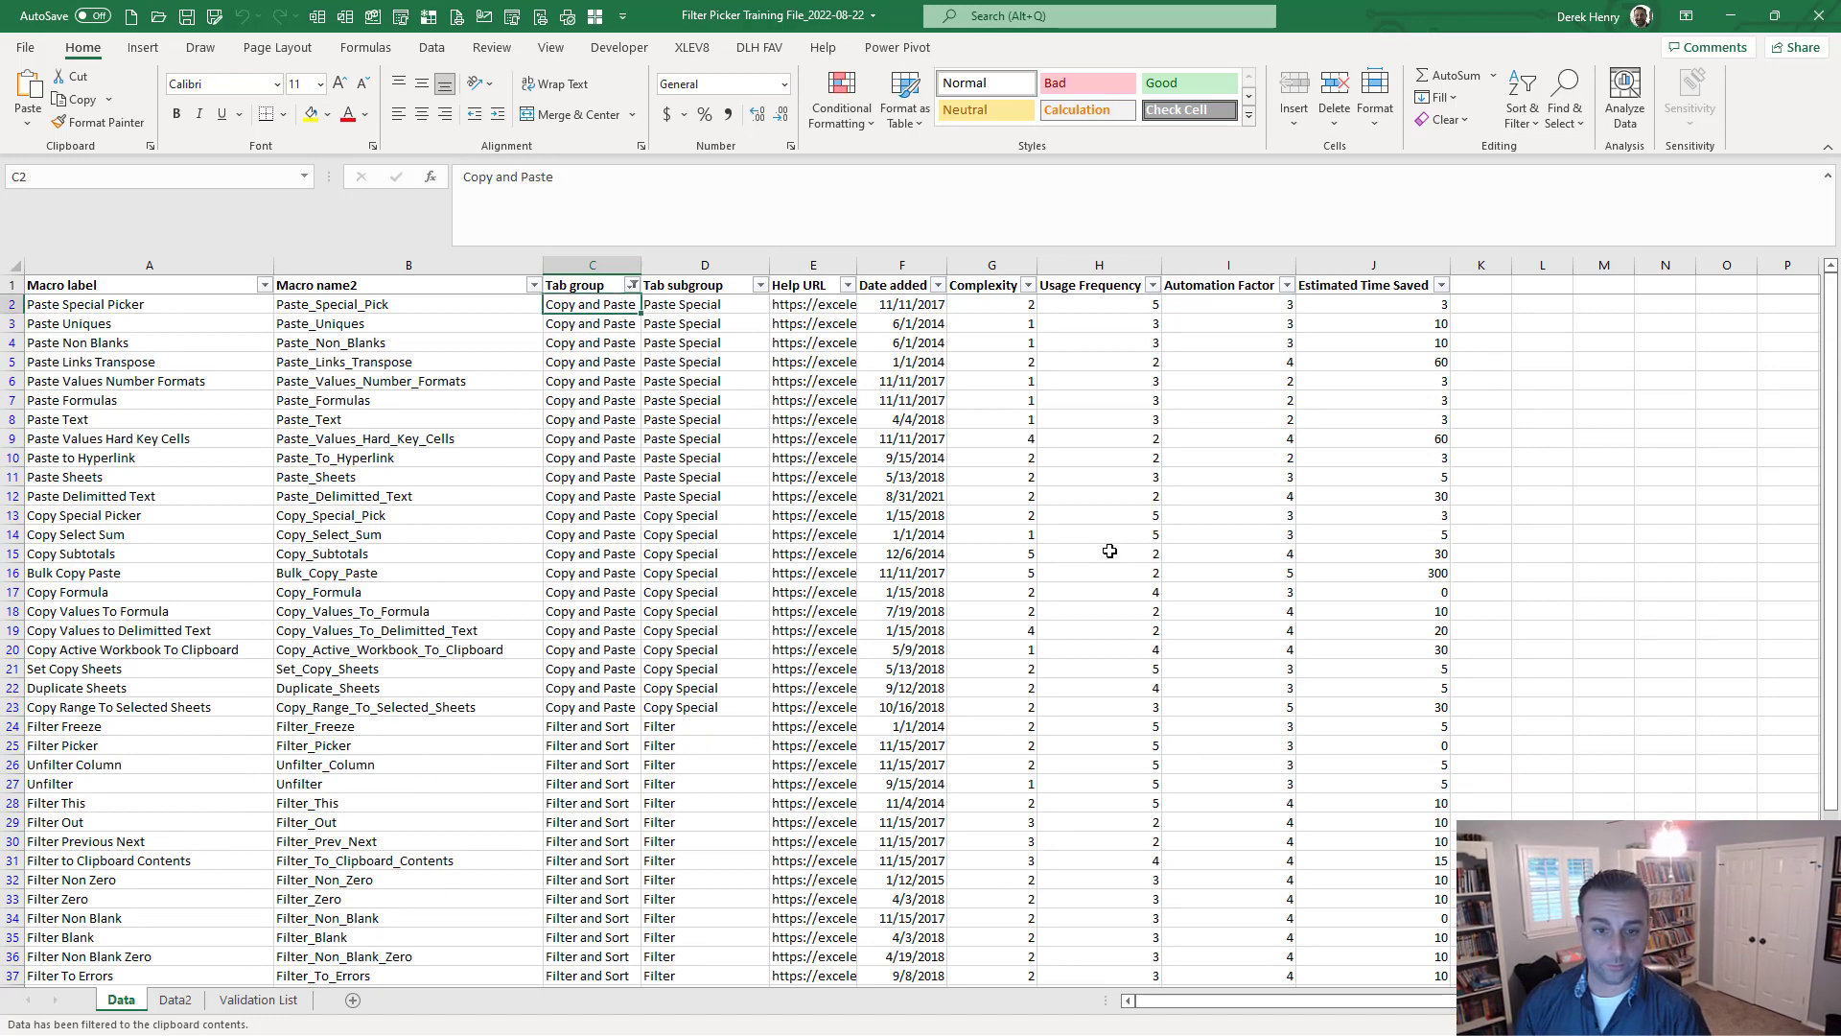
pyautogui.hotkey('ctrl', 'shift', 'f')
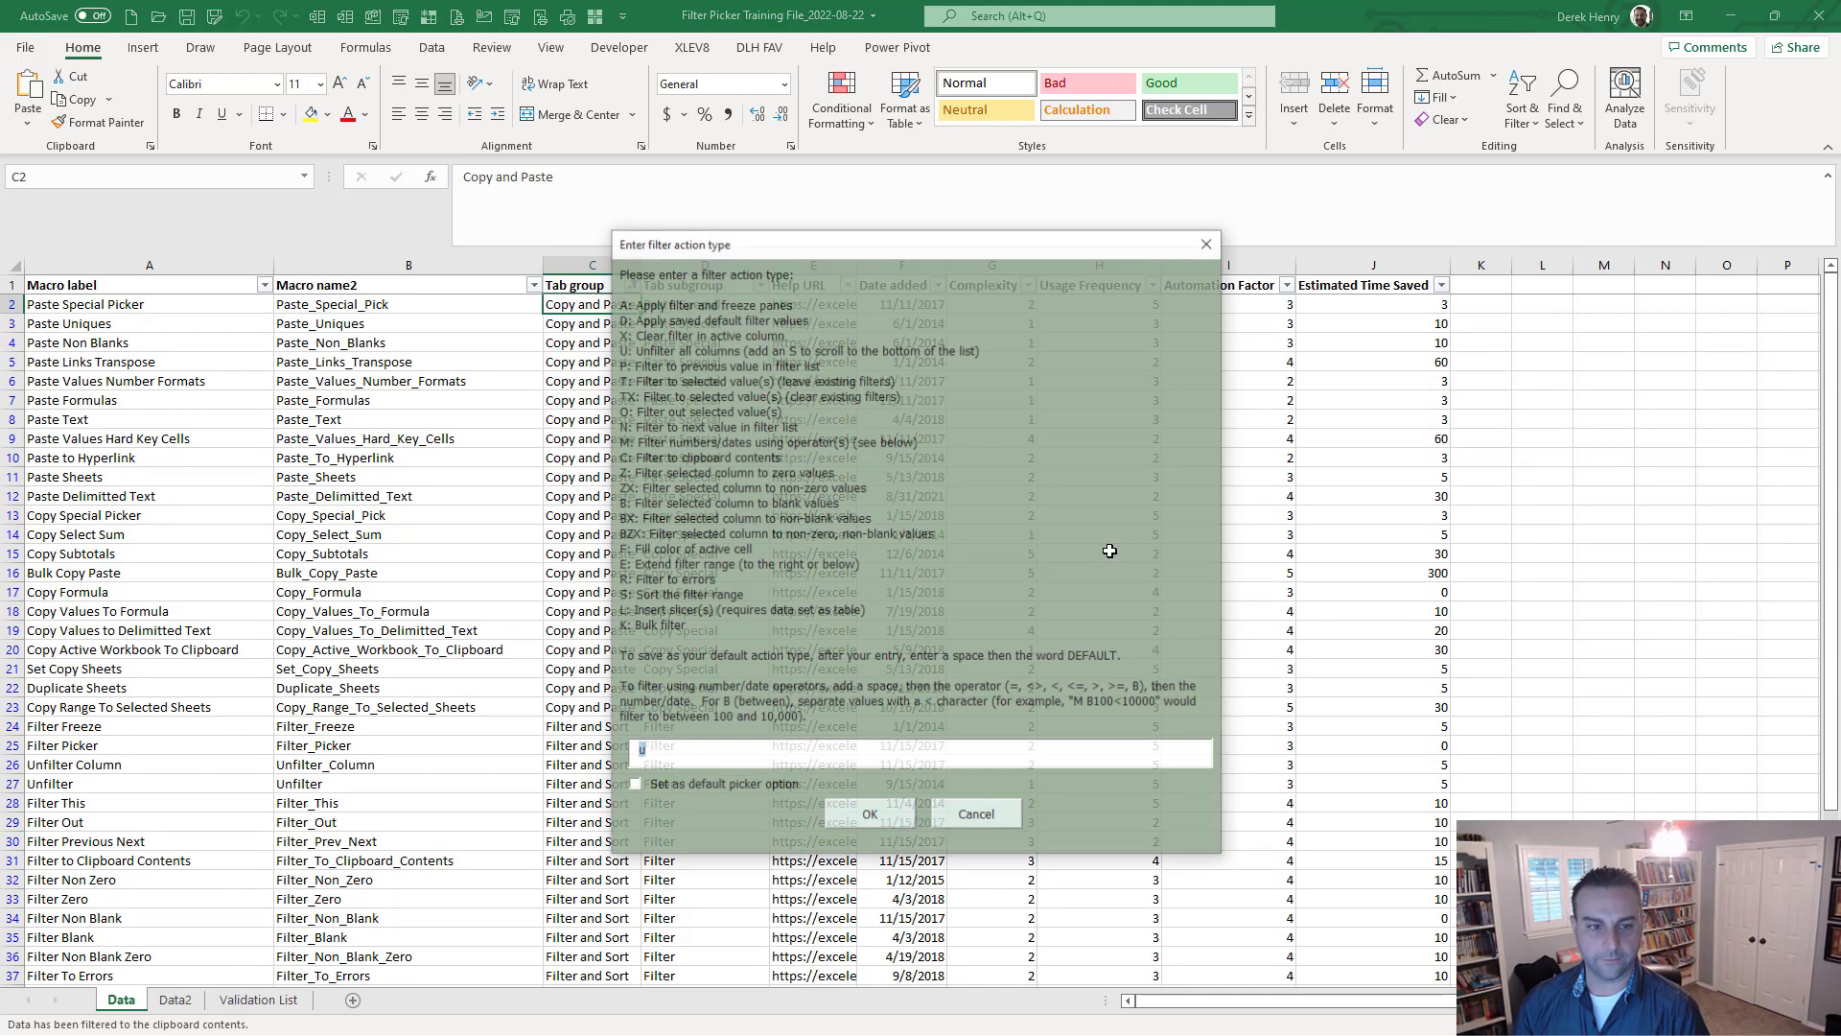
pyautogui.write('c')
pyautogui.press('Return')
# Filter the Estimated Time Saved column to zero values with action type Z and go through the filtered cells.
pyautogui.click(1381, 573)
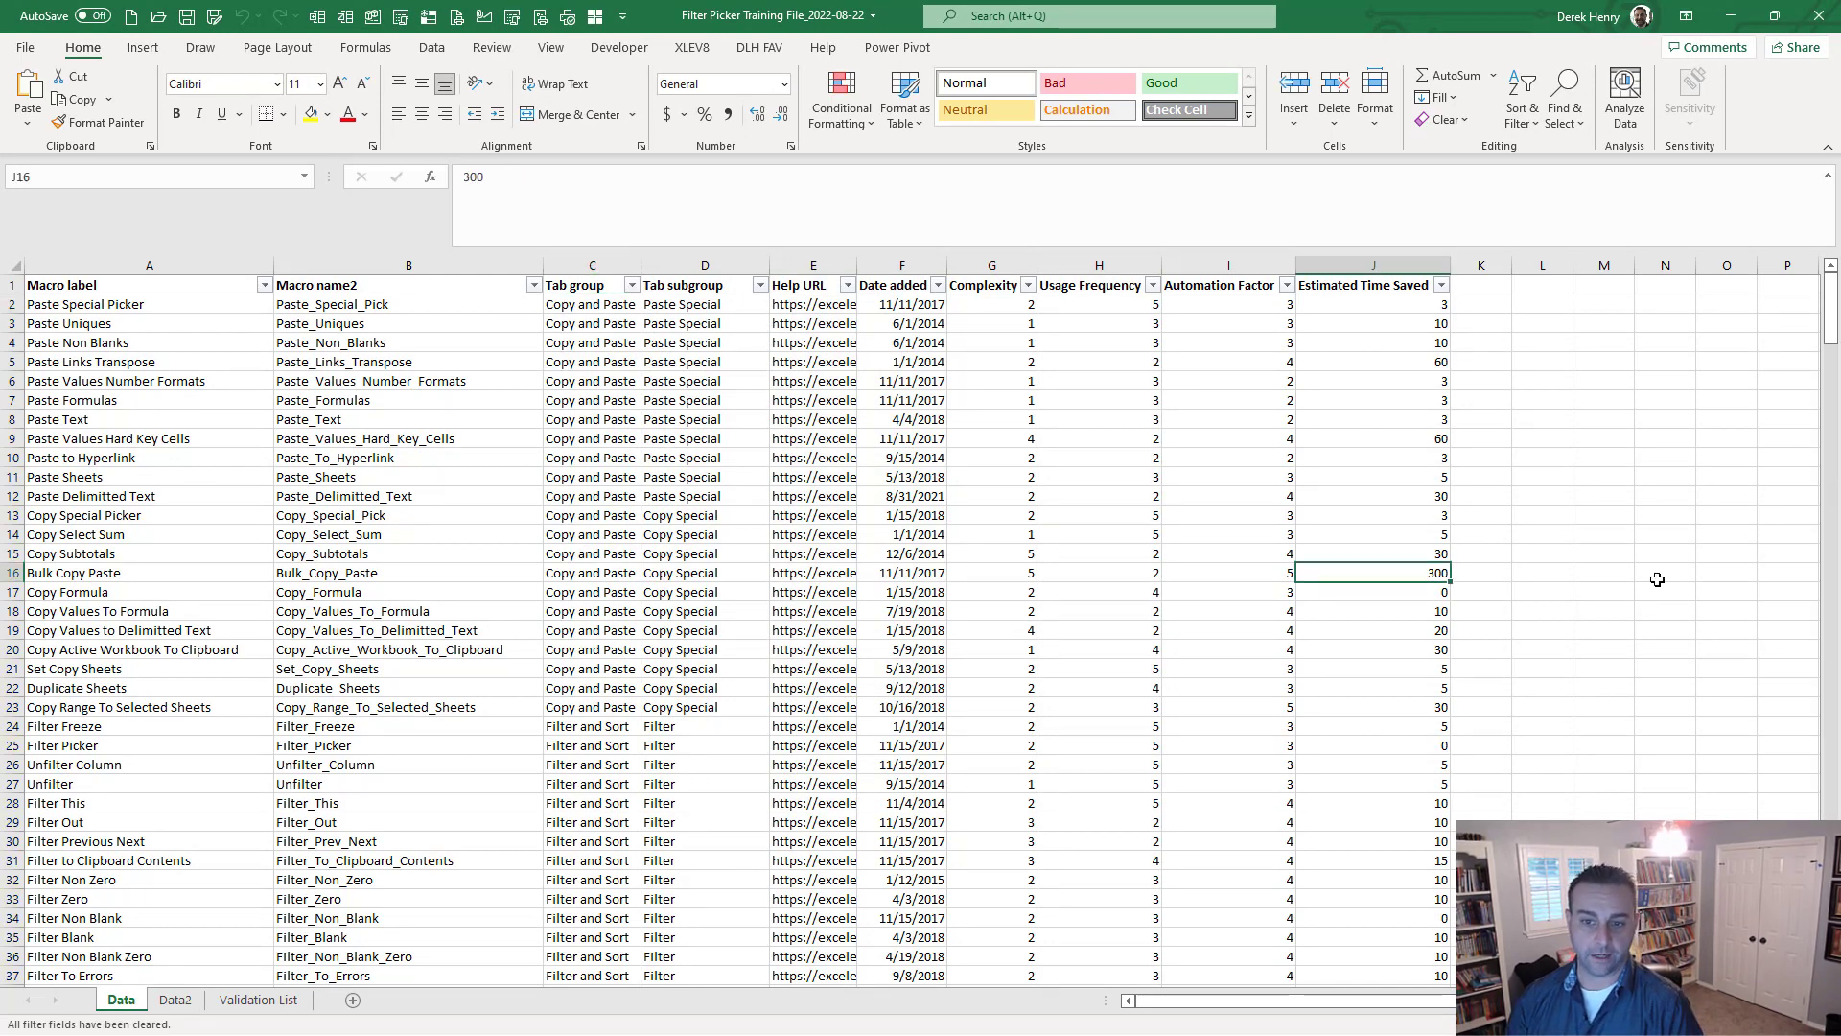
pyautogui.hotkey('ctrl', 'shift', 'f')
pyautogui.write('z')
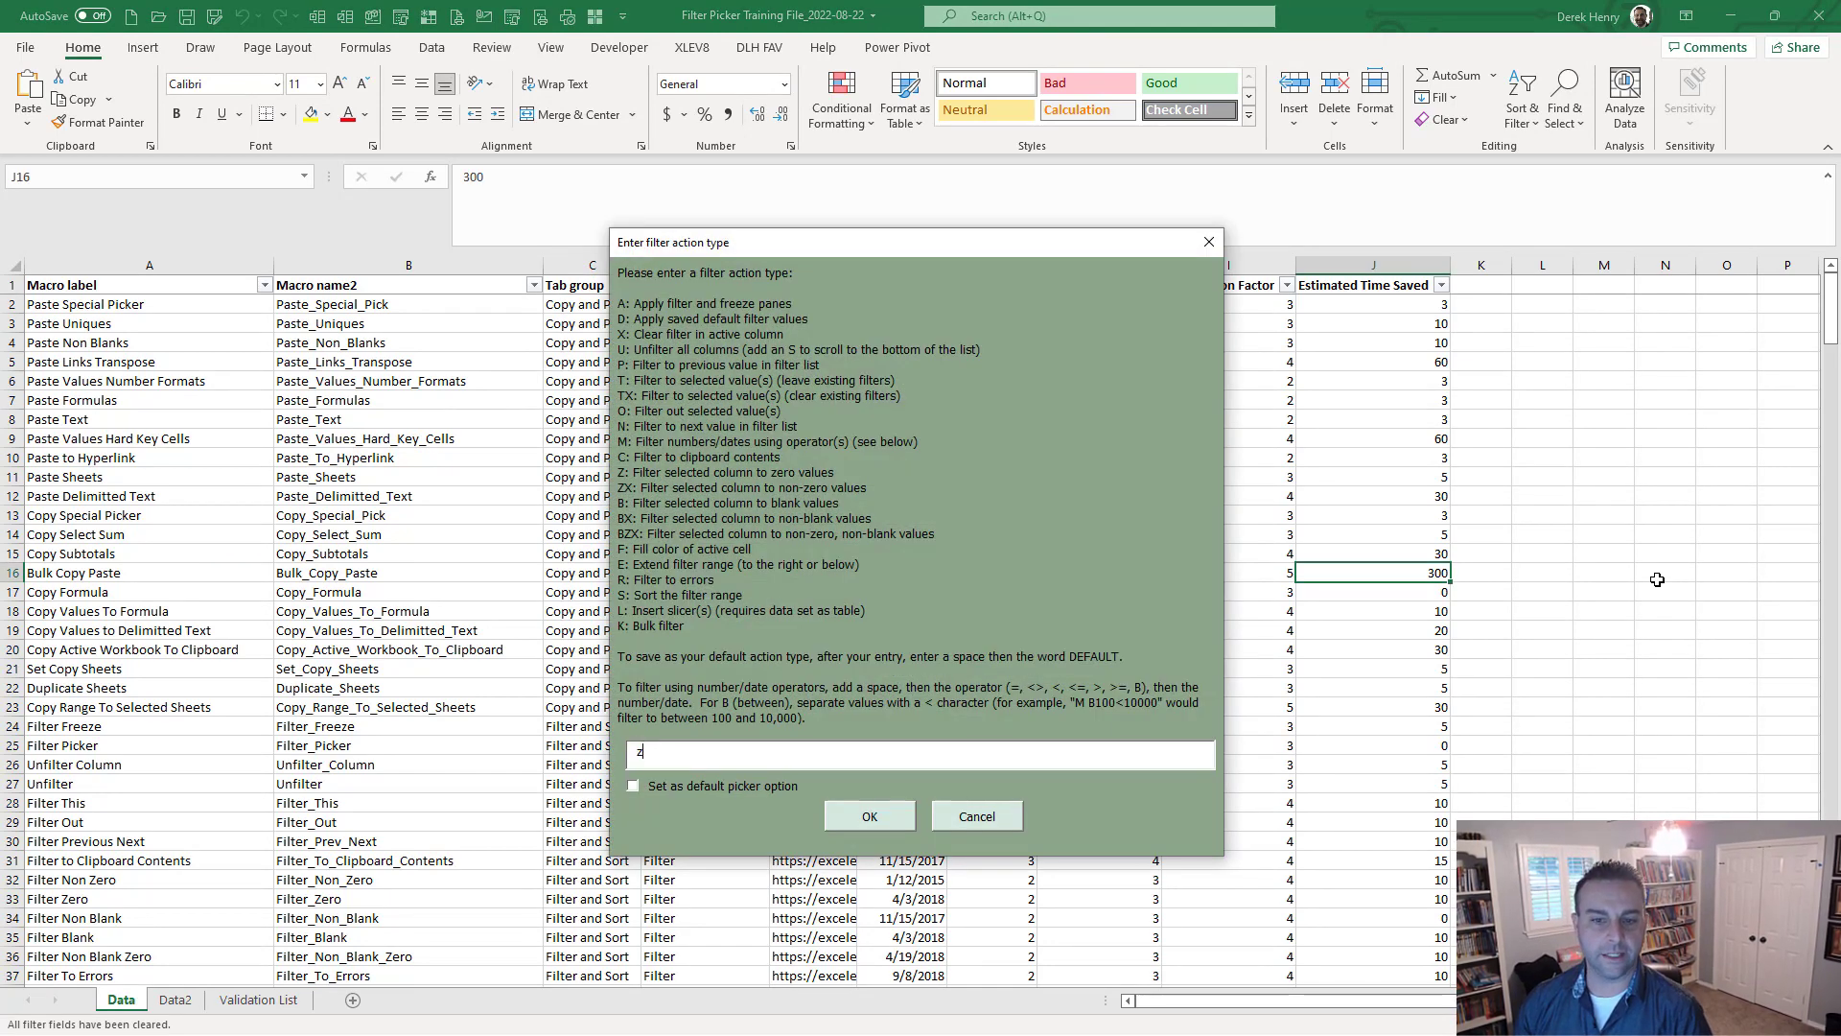
pyautogui.press('Return')
pyautogui.press('Down')
pyautogui.press('Down')
pyautogui.press('Down')
pyautogui.press('Down')
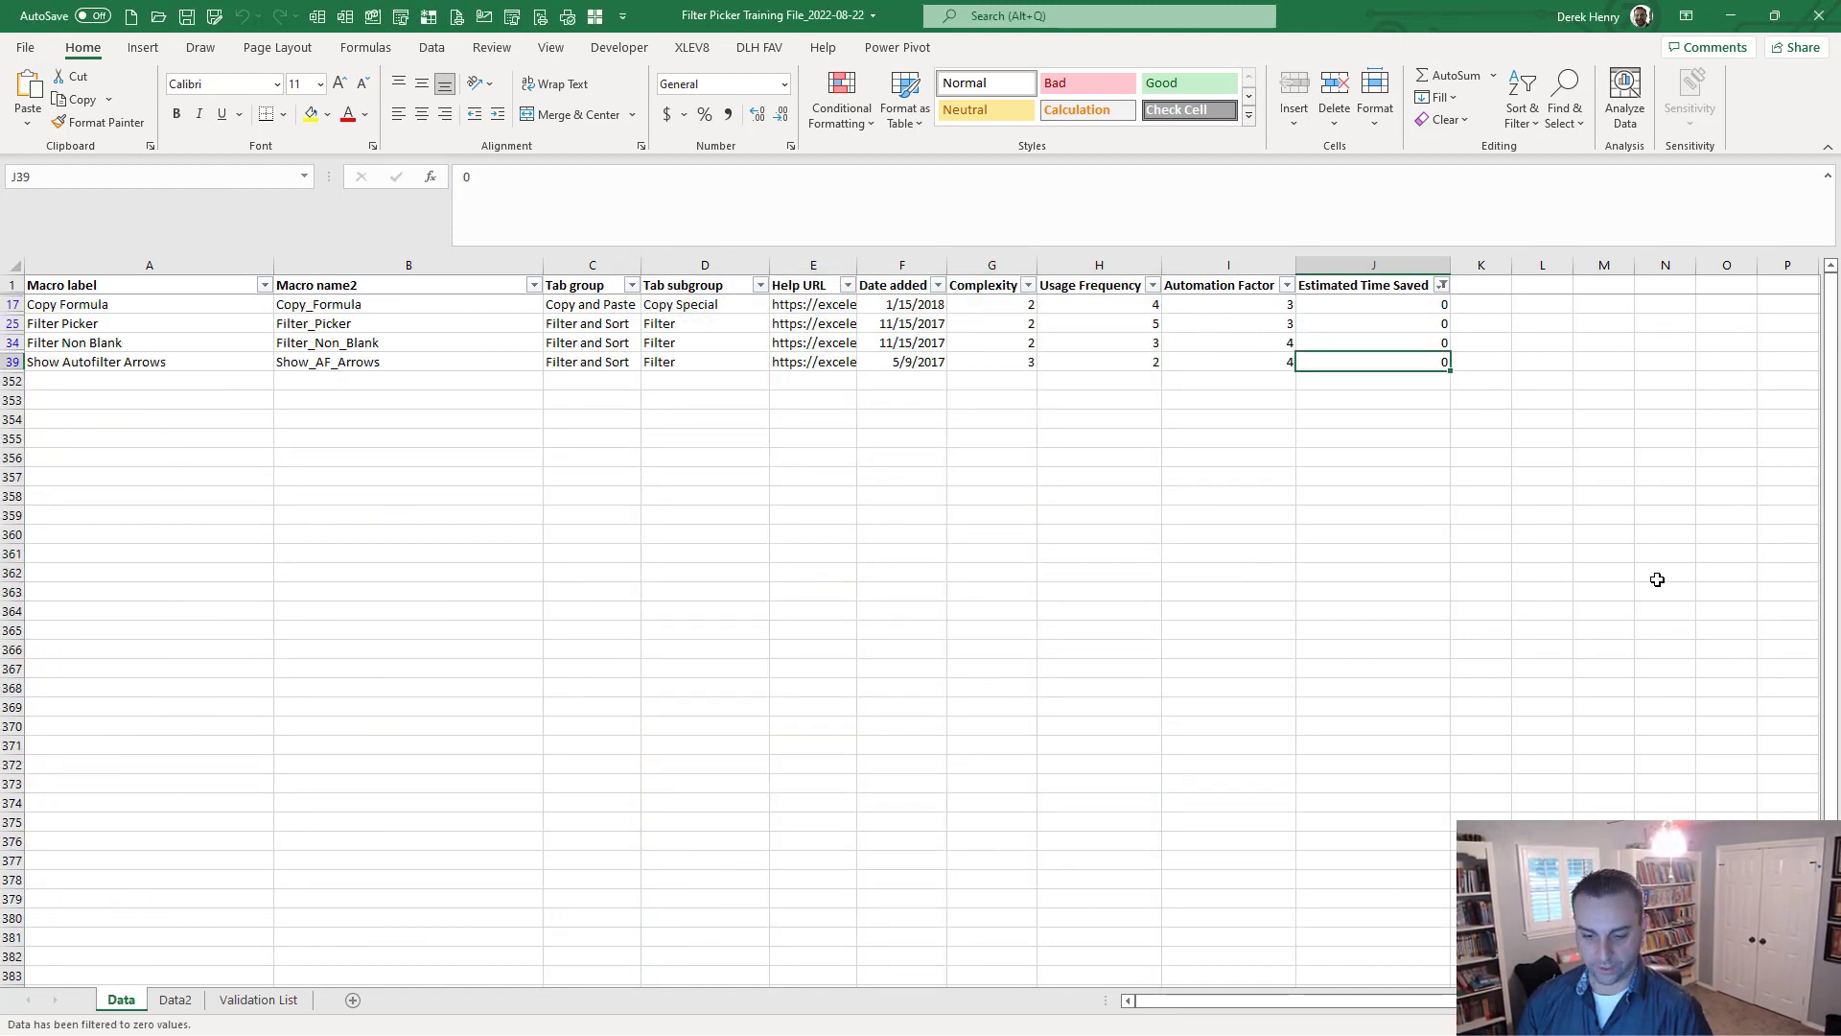
# Filter the Estimated Time Saved column to non-zero values with action type ZX.
pyautogui.hotkey('ctrl', 'shift', 'f')
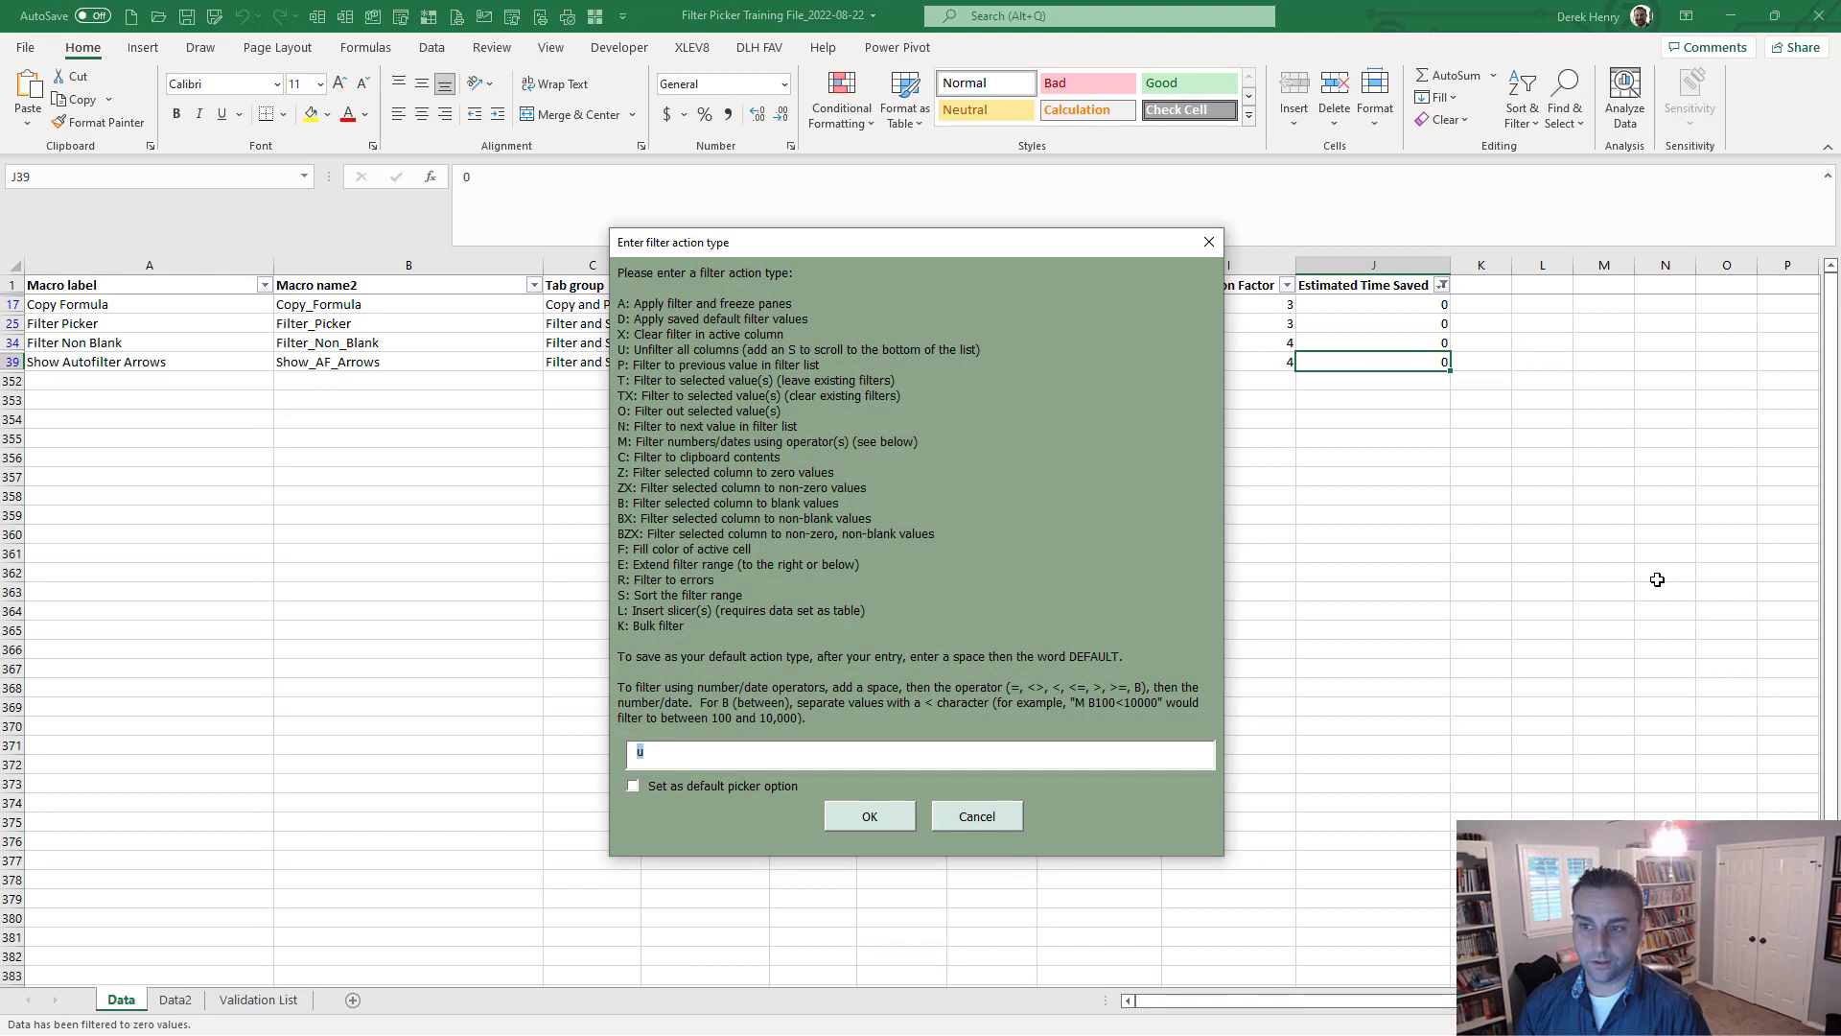
pyautogui.press('Return')
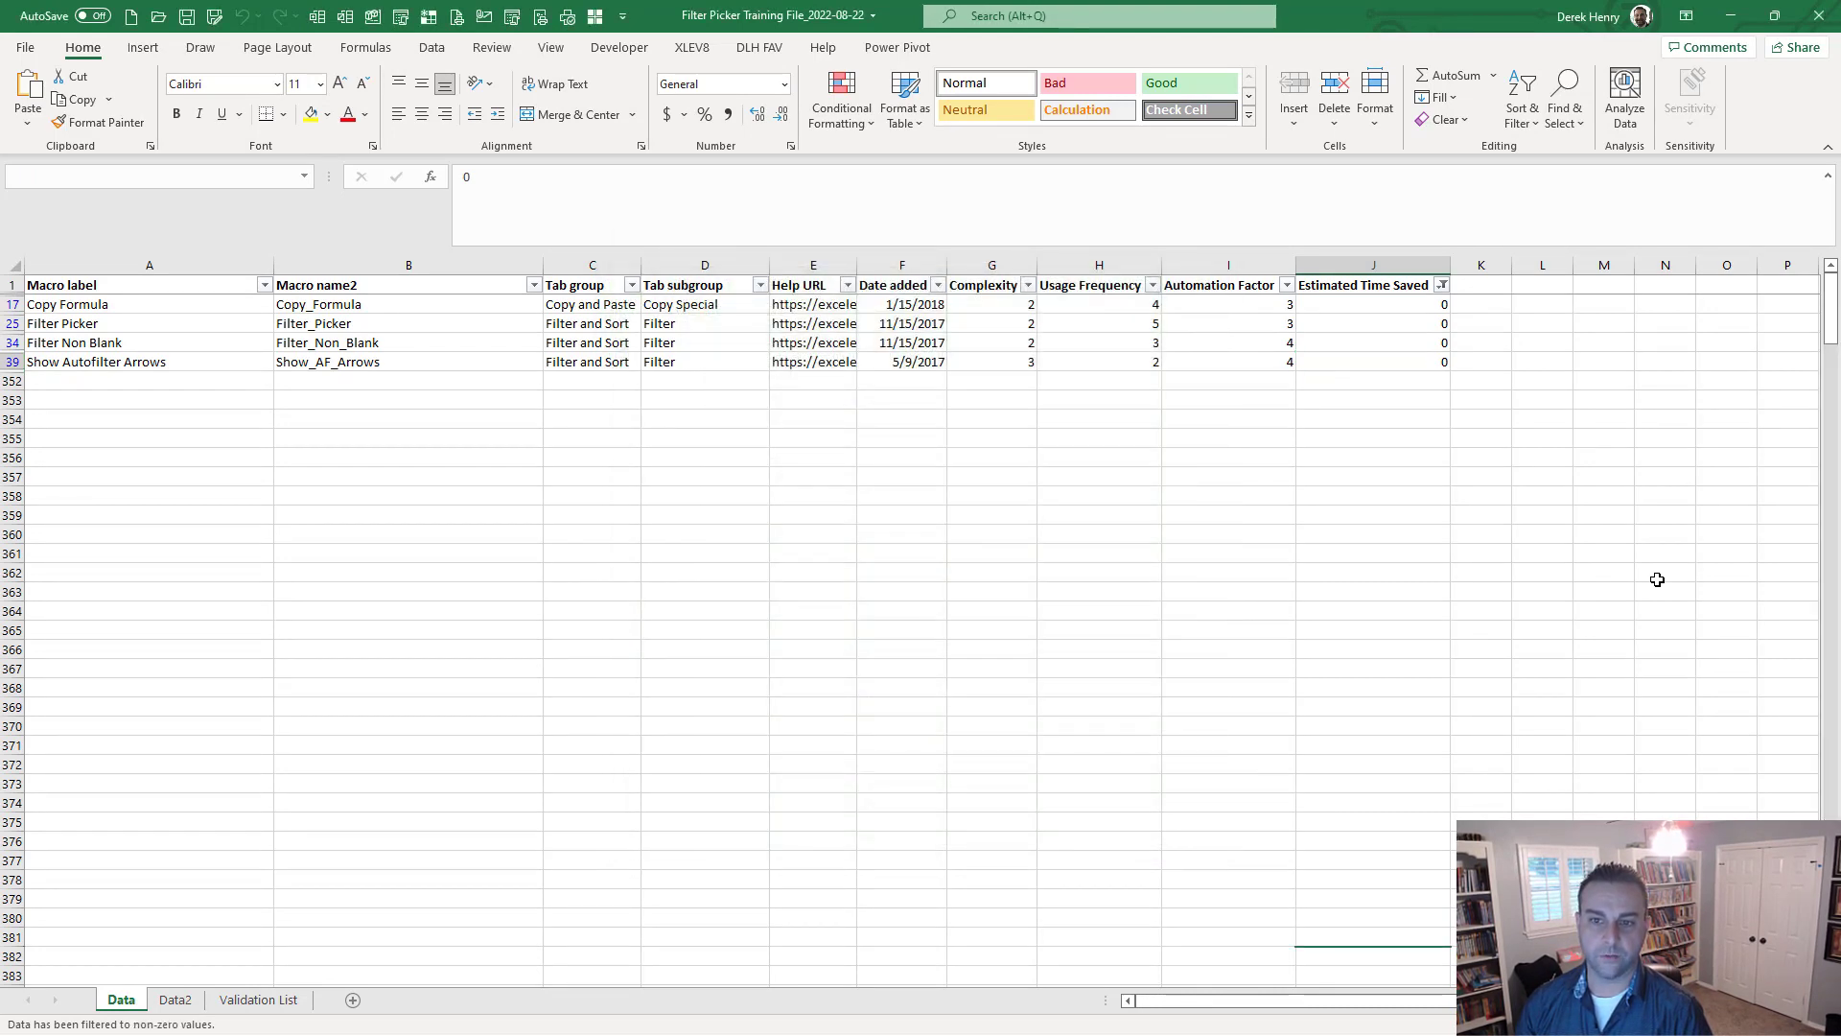
pyautogui.press('Left')
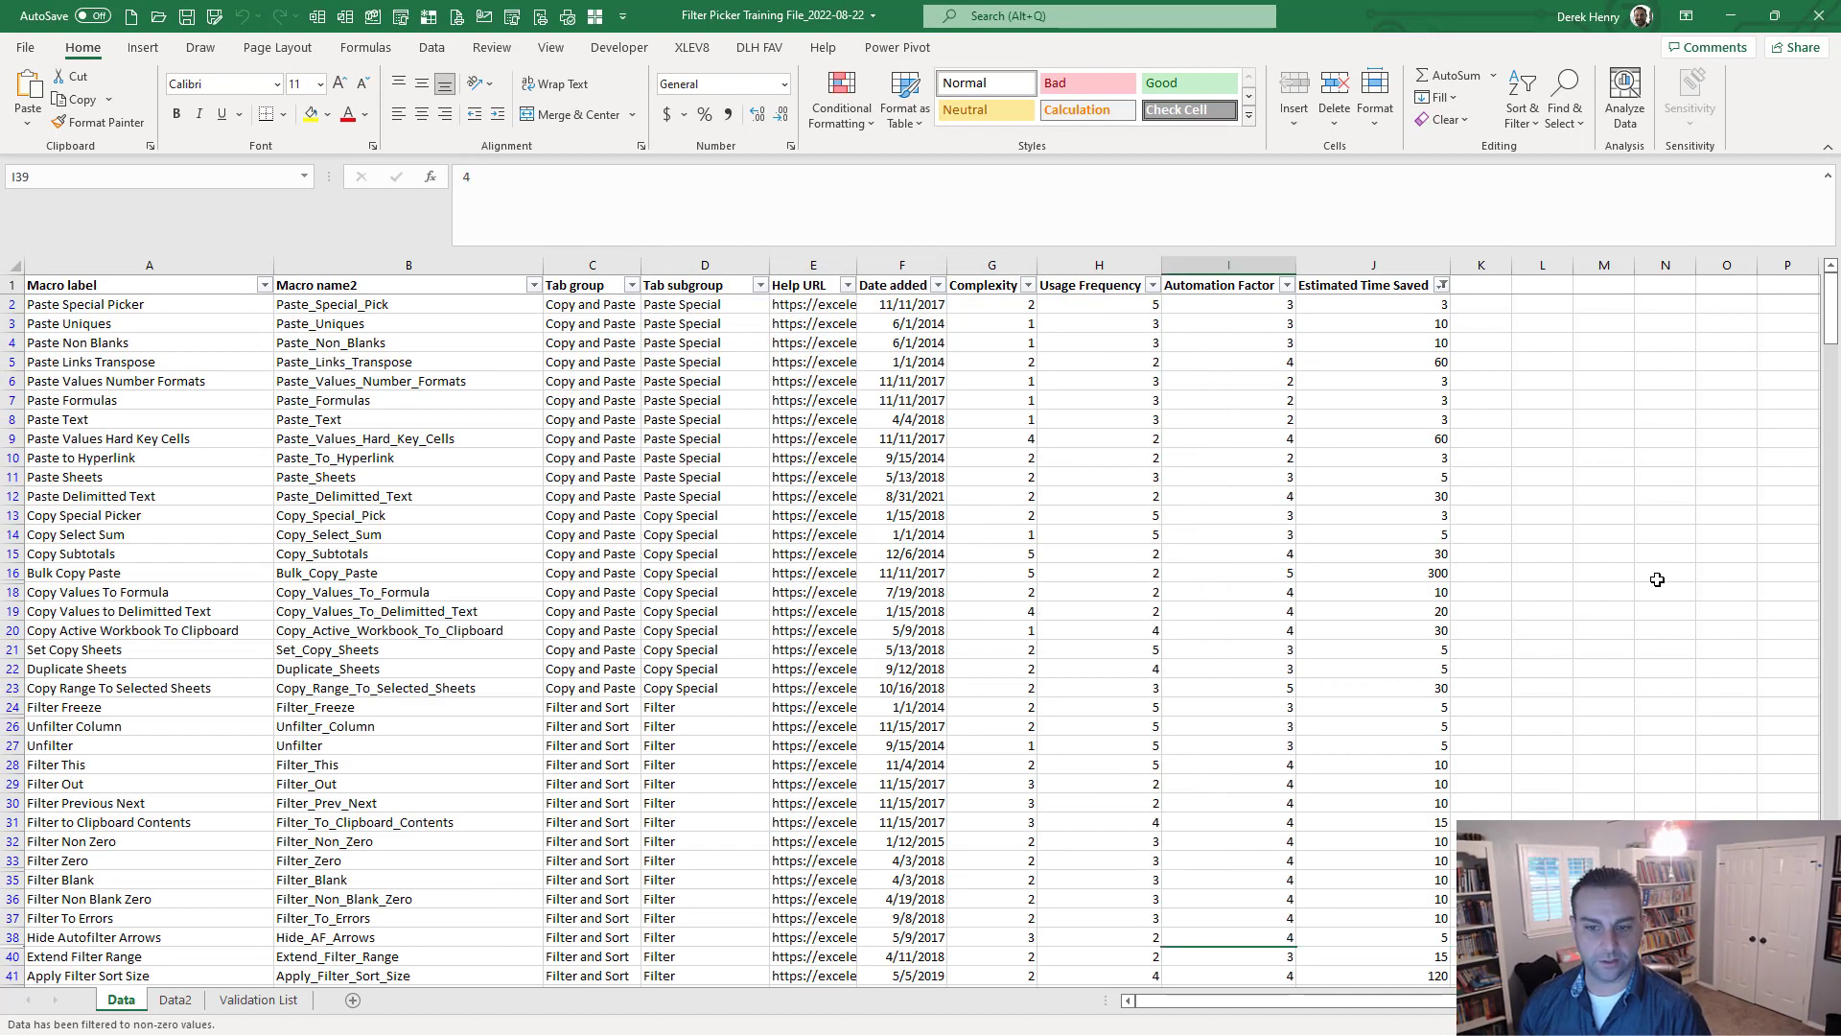
# Filter the Estimated Time Saved column to blank values with action type B and select its first filtered cell.
pyautogui.hotkey('ctrl', 'shift', 'f')
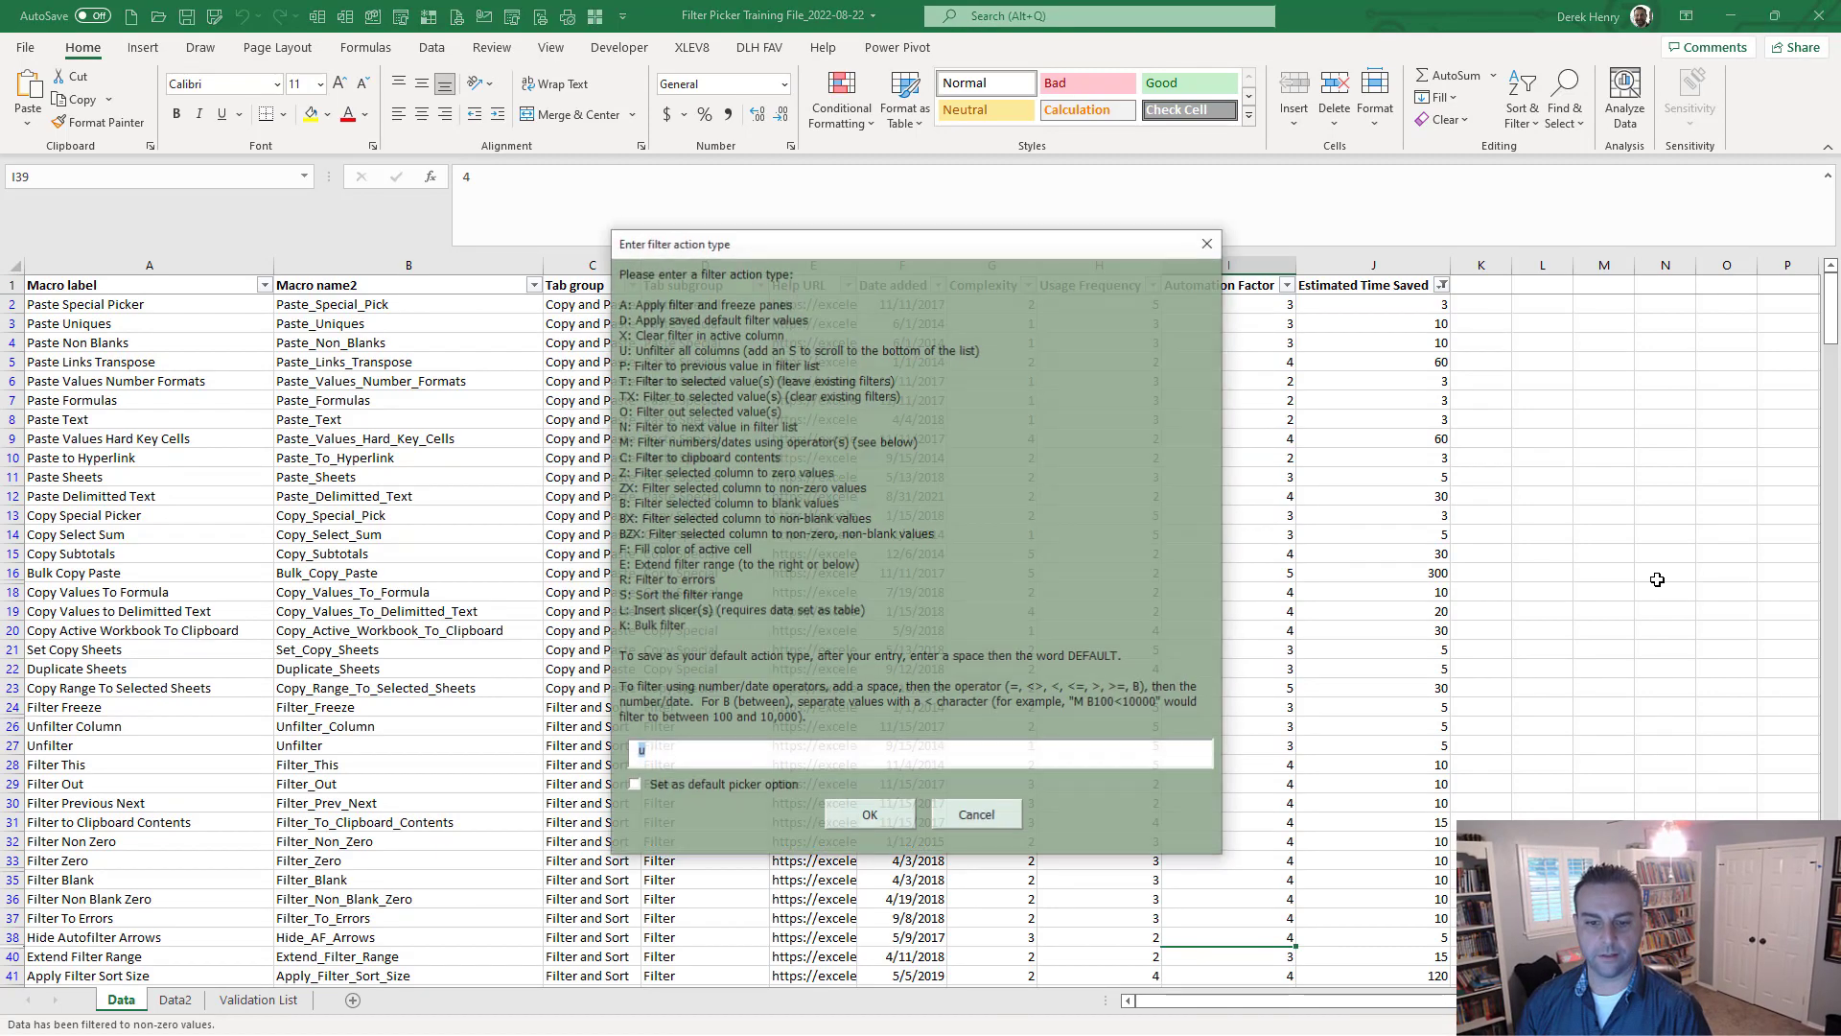
pyautogui.press('Escape')
pyautogui.press('Right')
pyautogui.press('Up')
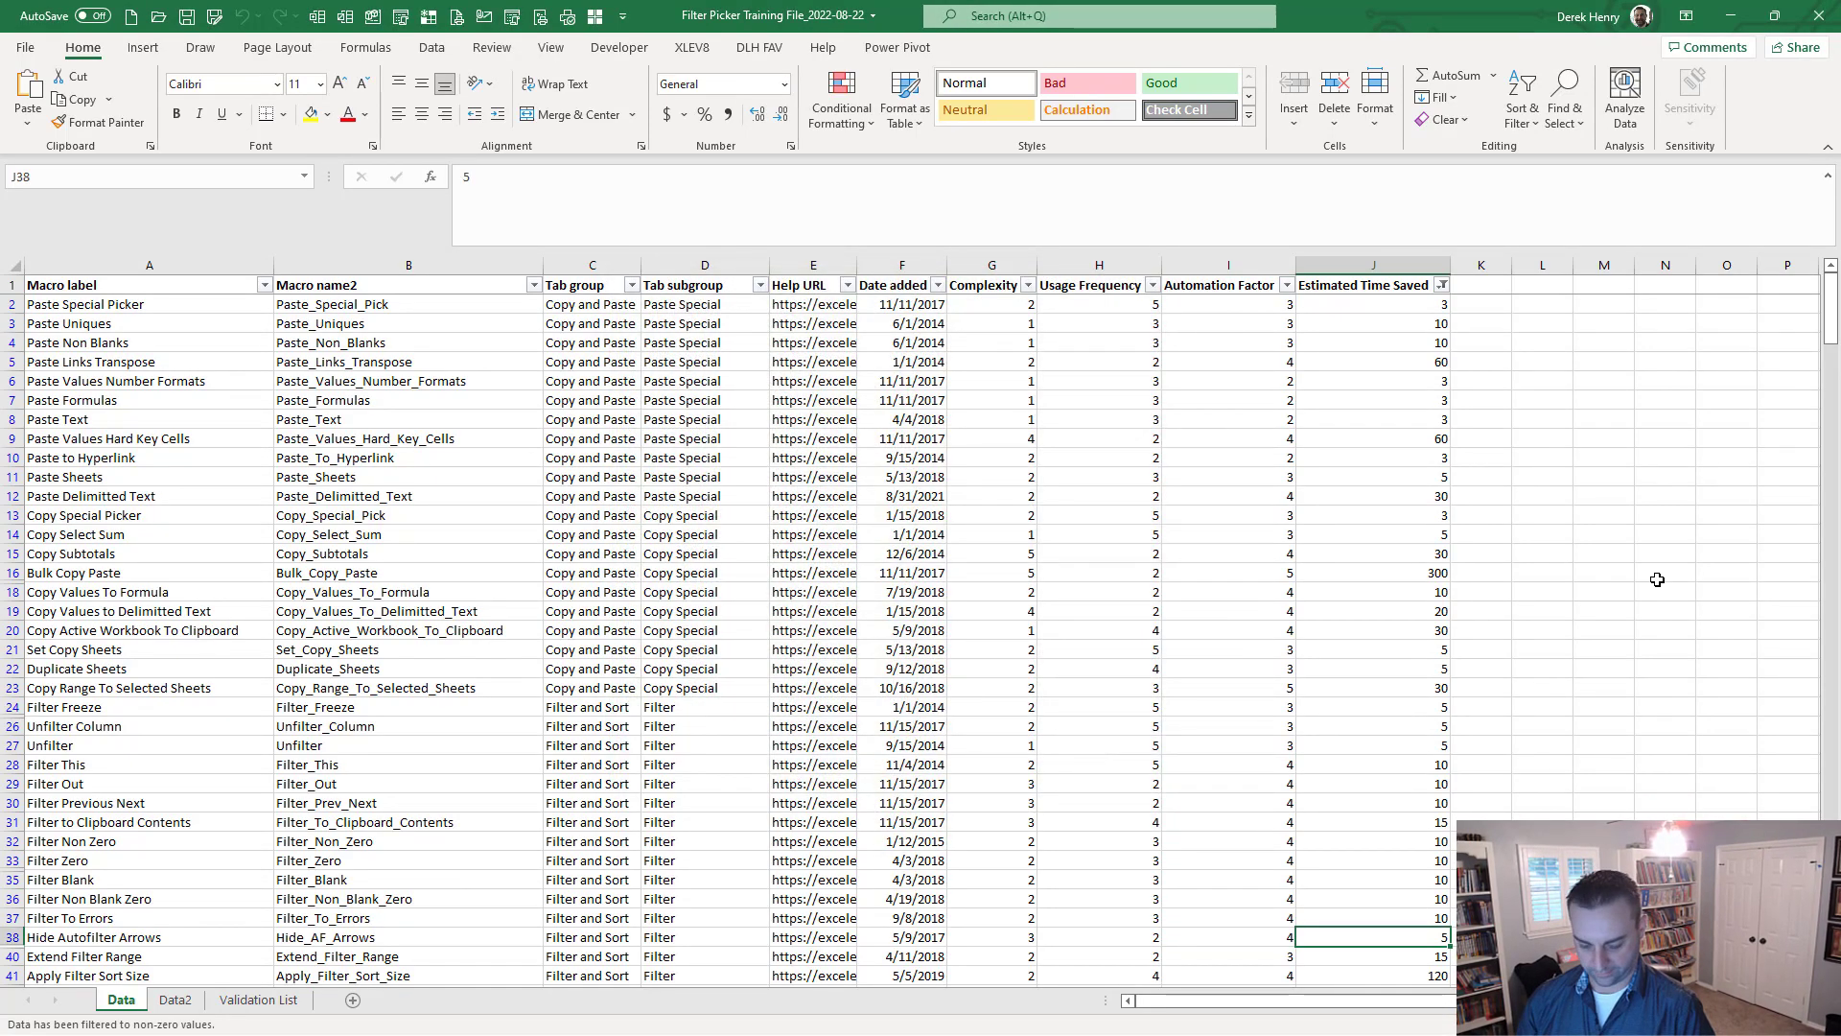
pyautogui.hotkey('ctrl', 'shift', 'f')
pyautogui.press('Return')
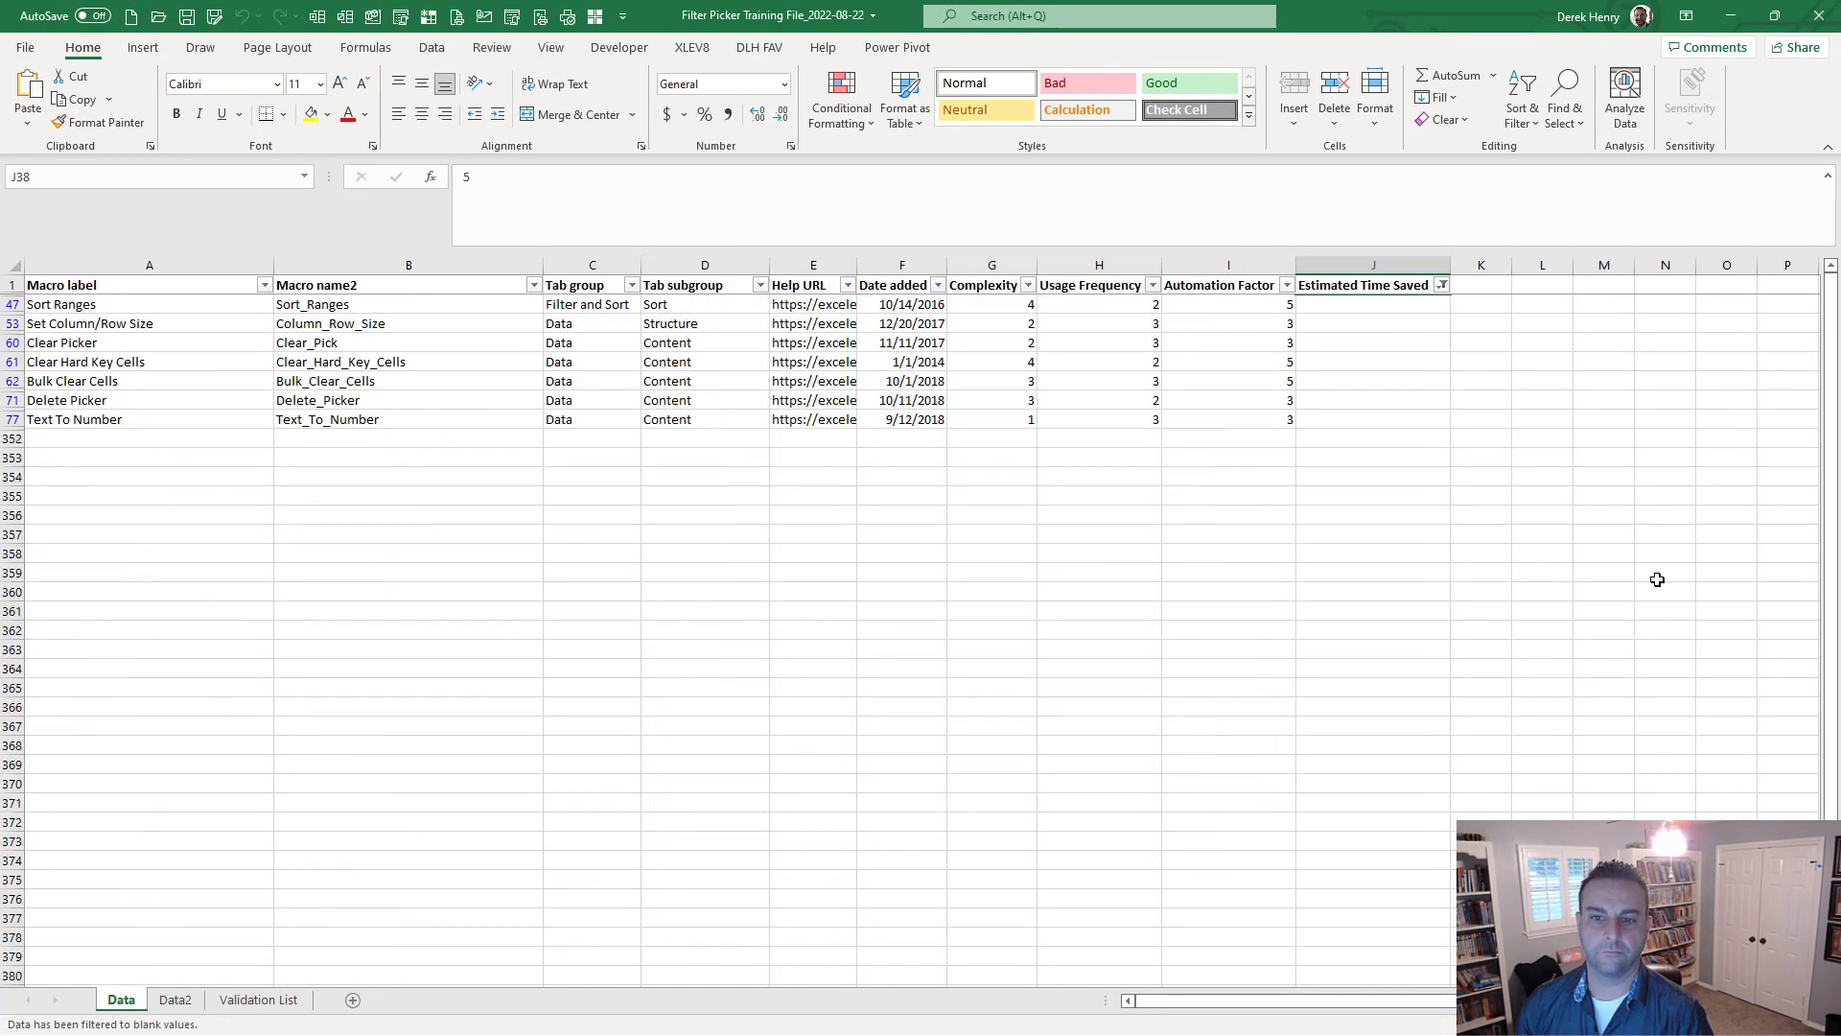
pyautogui.press('Down')
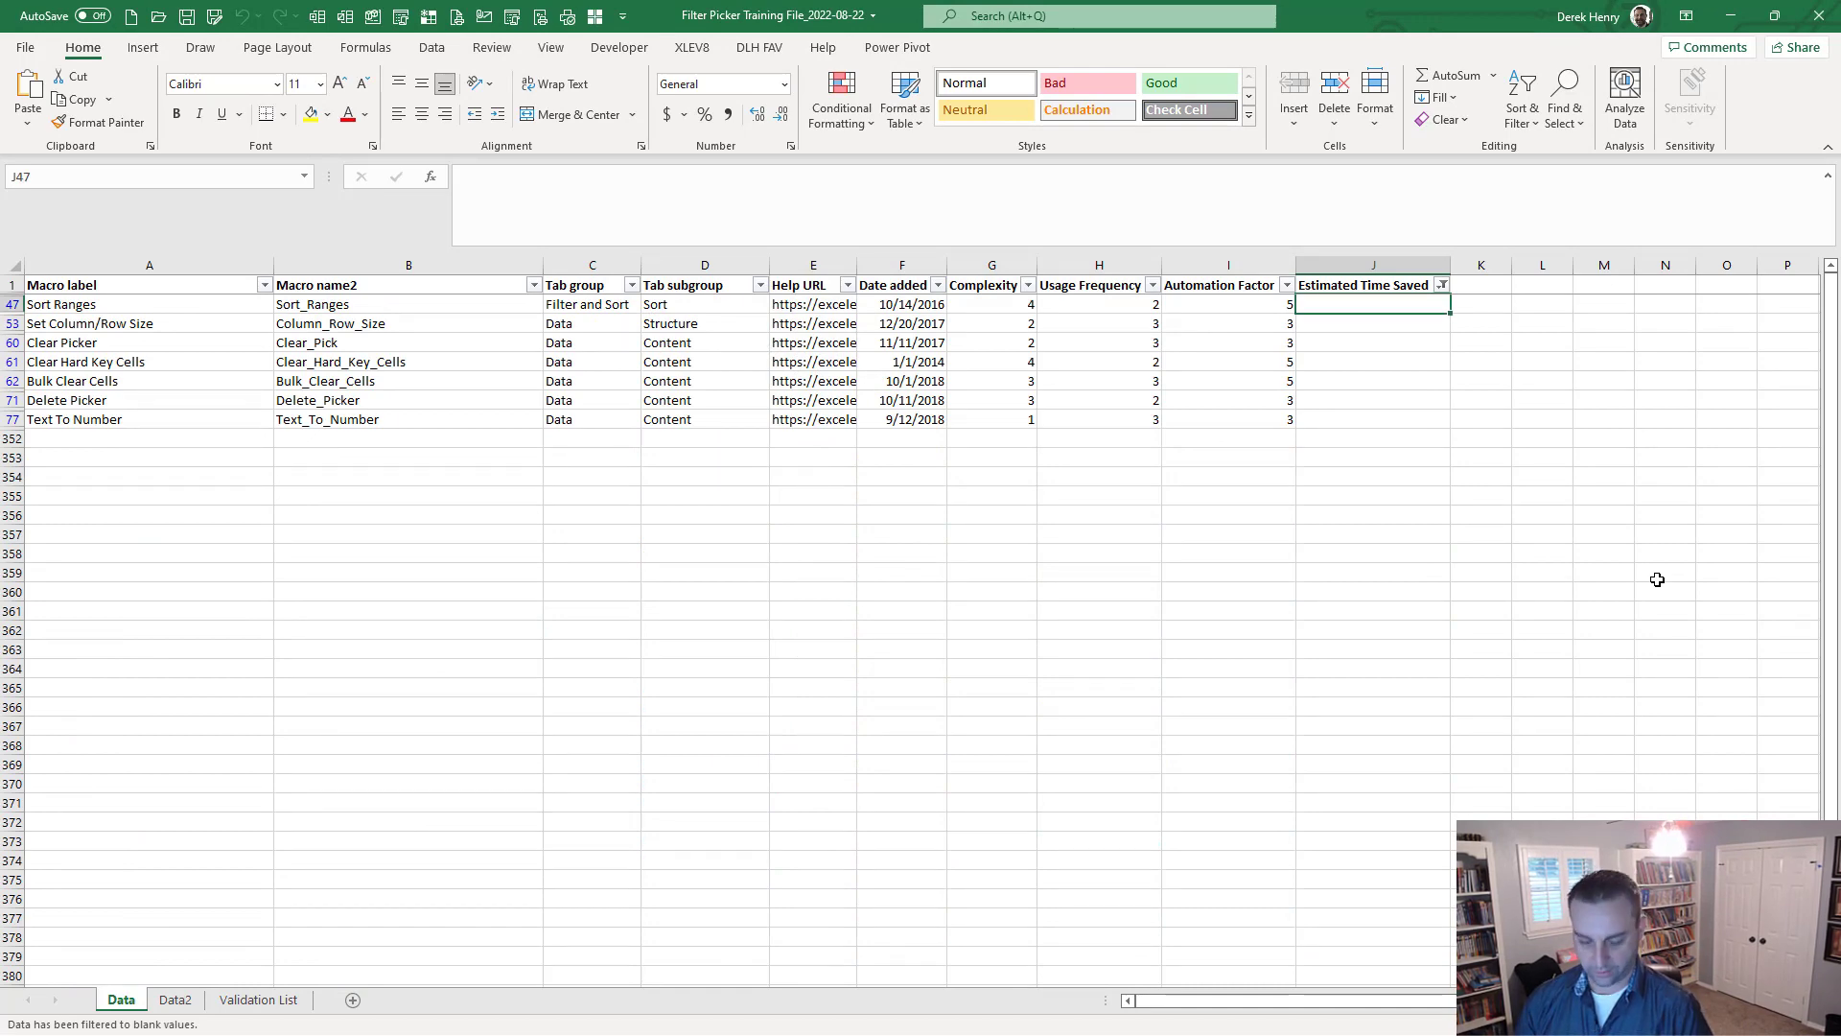
# Filter the Estimated Time Saved column to non-blank values with BX, then to non-zero, non-blank values with BZX.
pyautogui.hotkey('ctrl', 'shift', 'f')
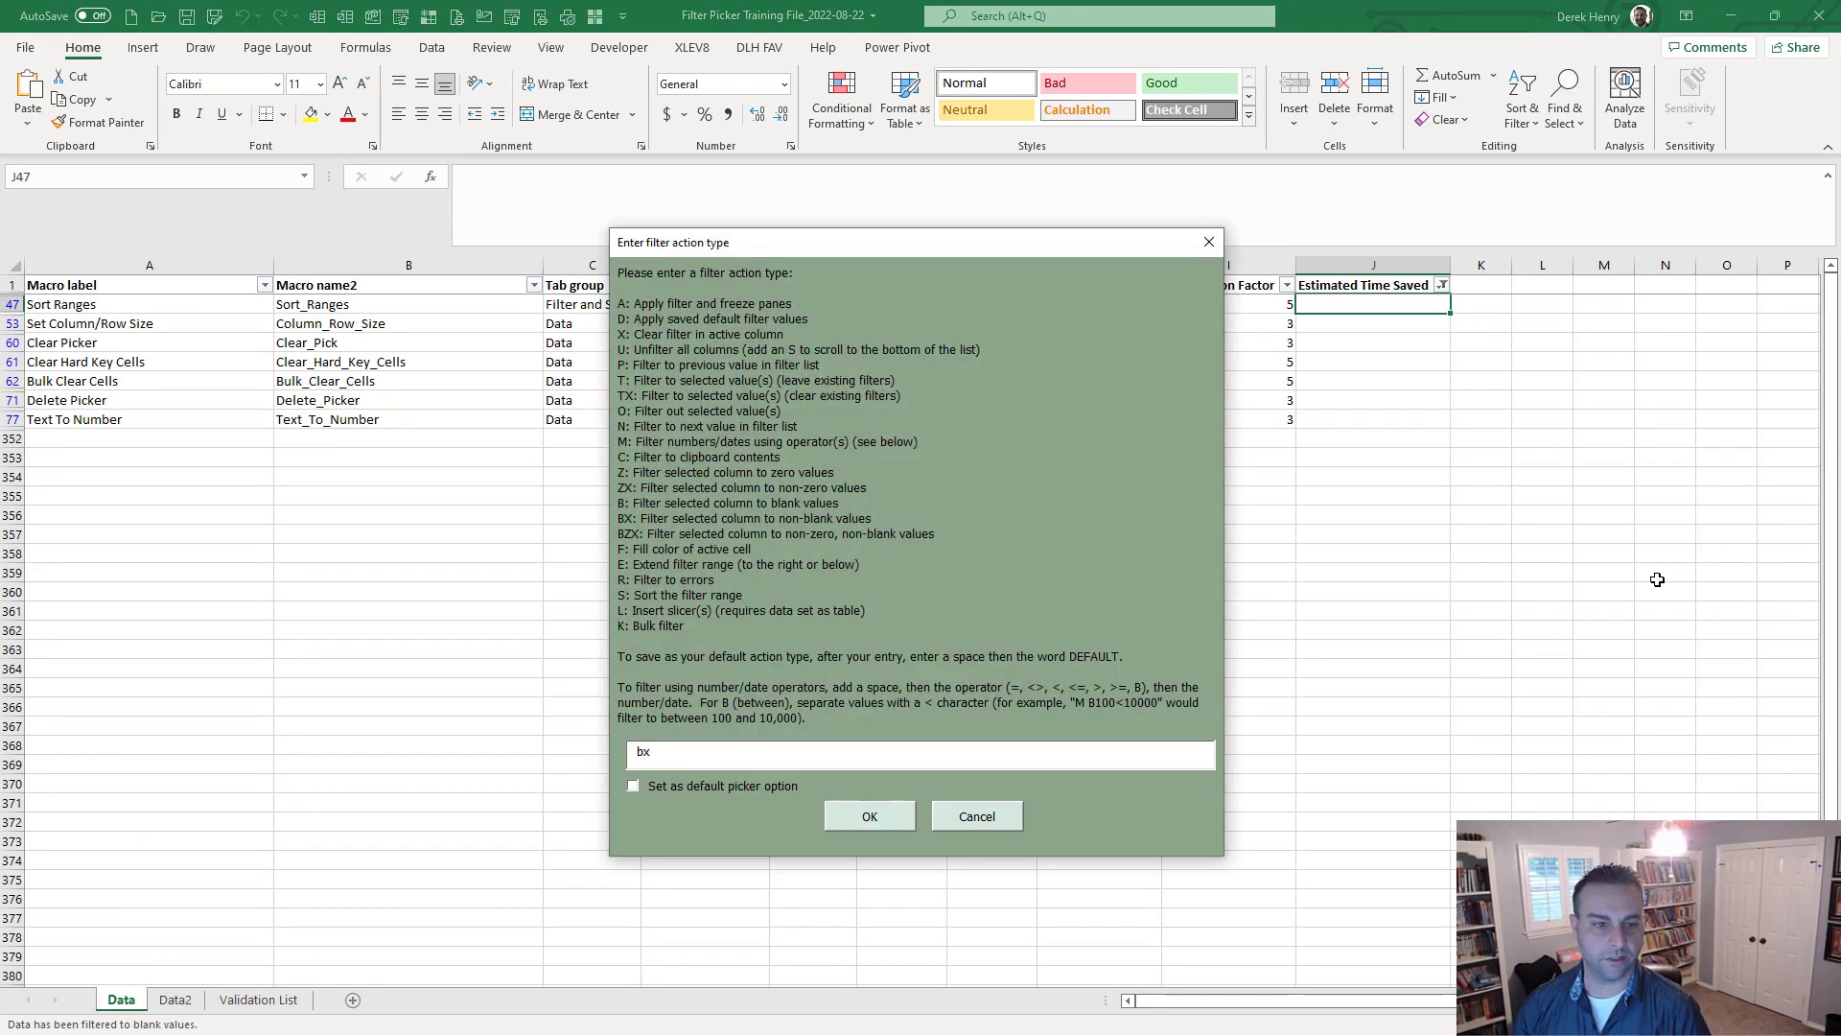
pyautogui.write('bx')
pyautogui.press('Return')
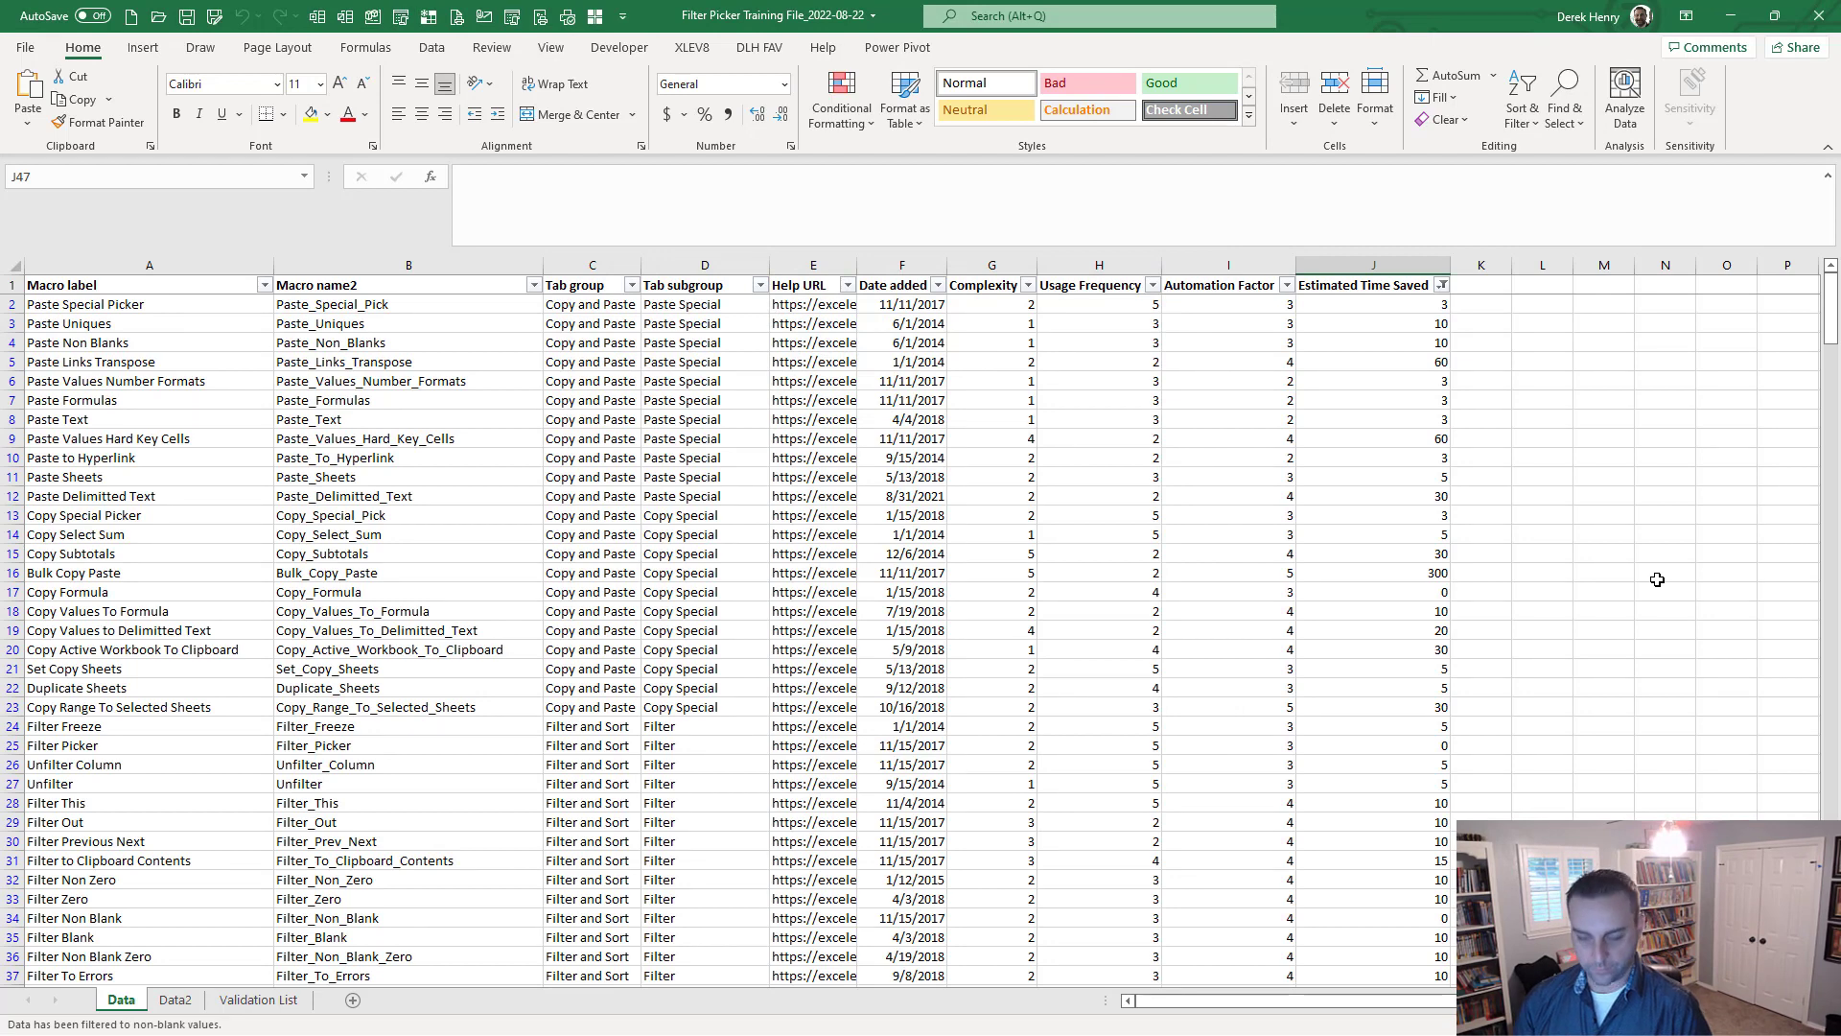
pyautogui.hotkey('ctrl', 'shift', 'f')
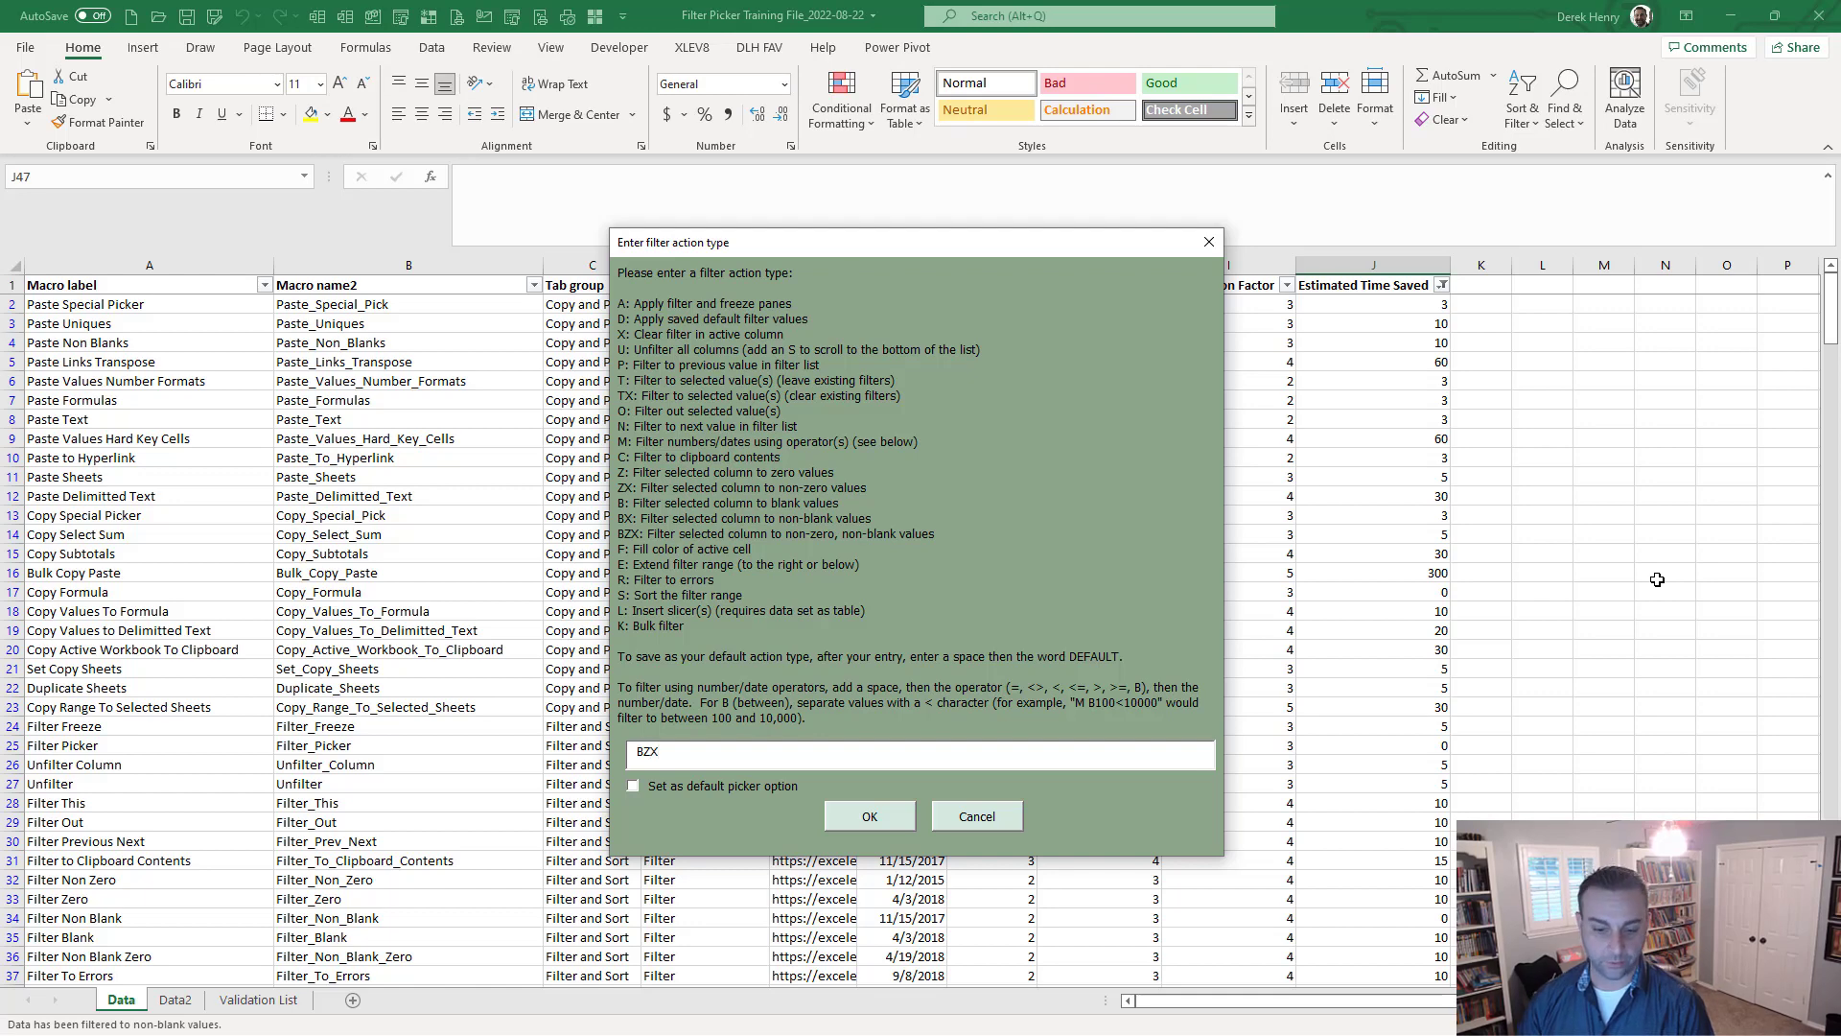
pyautogui.press('Return')
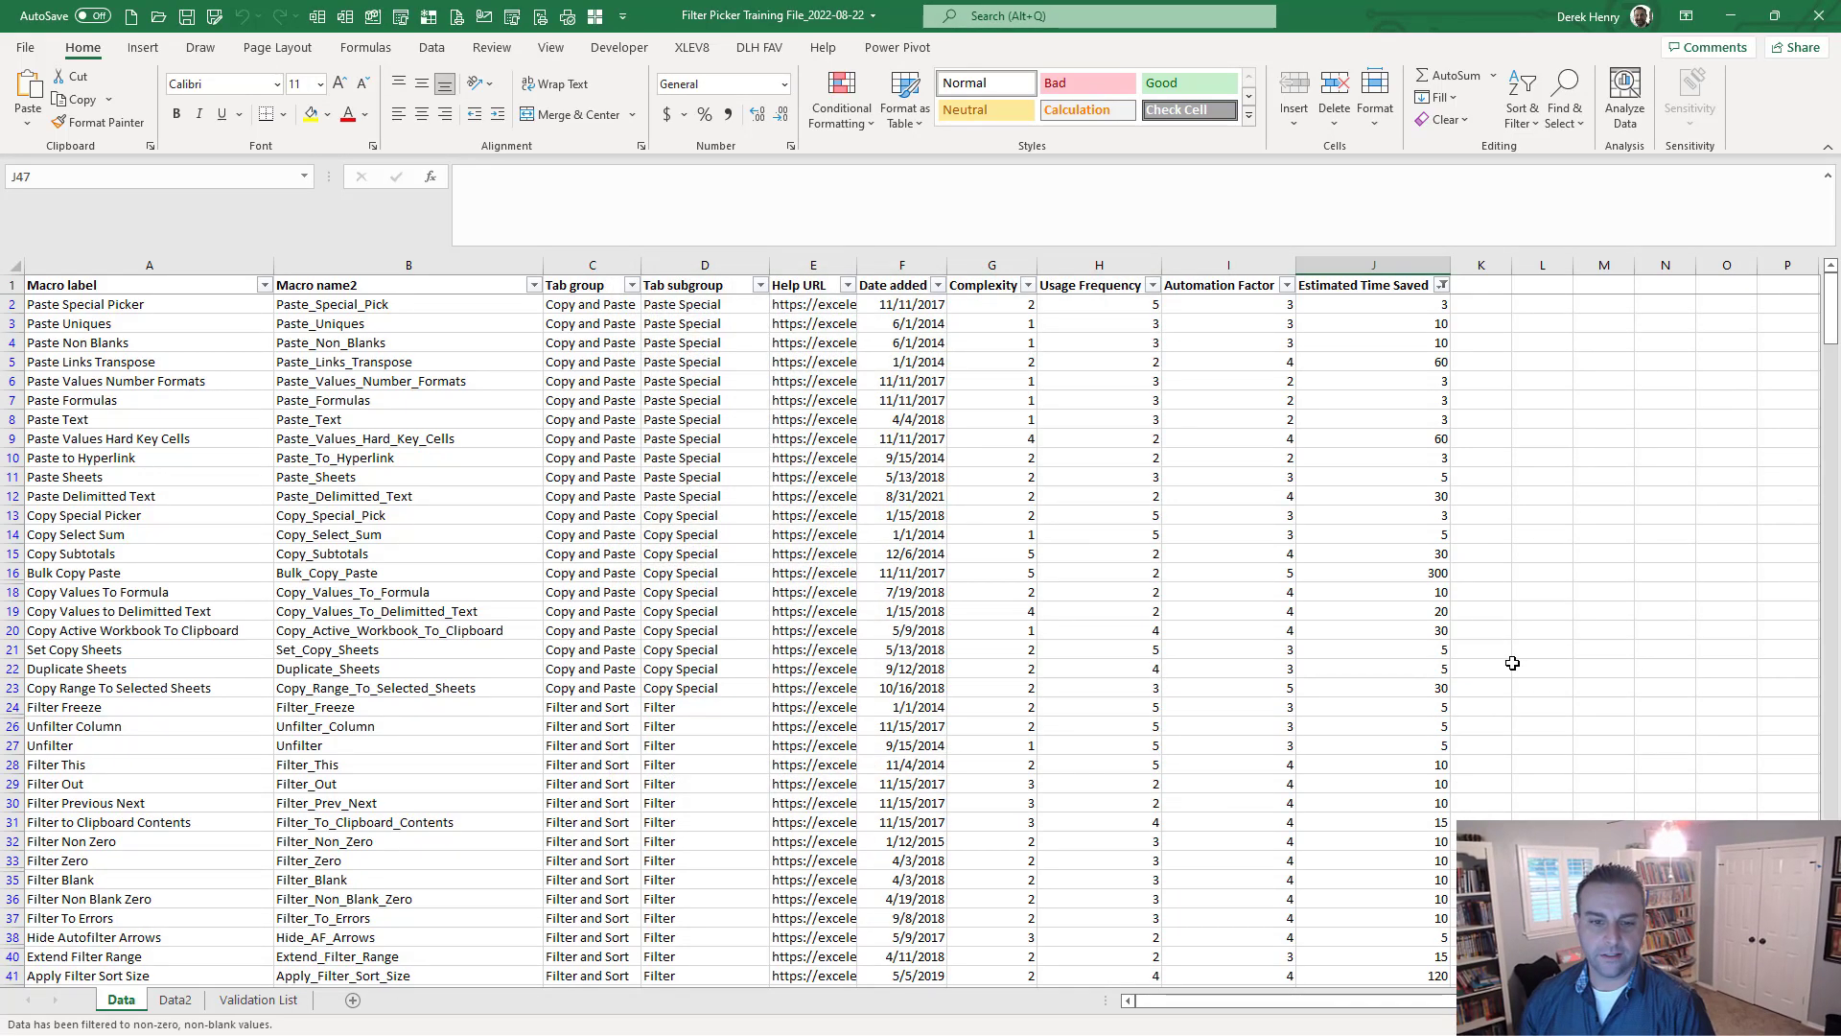
# Clear the Estimated Time Saved filter by unfiltering all columns with action type U.
pyautogui.click(1433, 707)
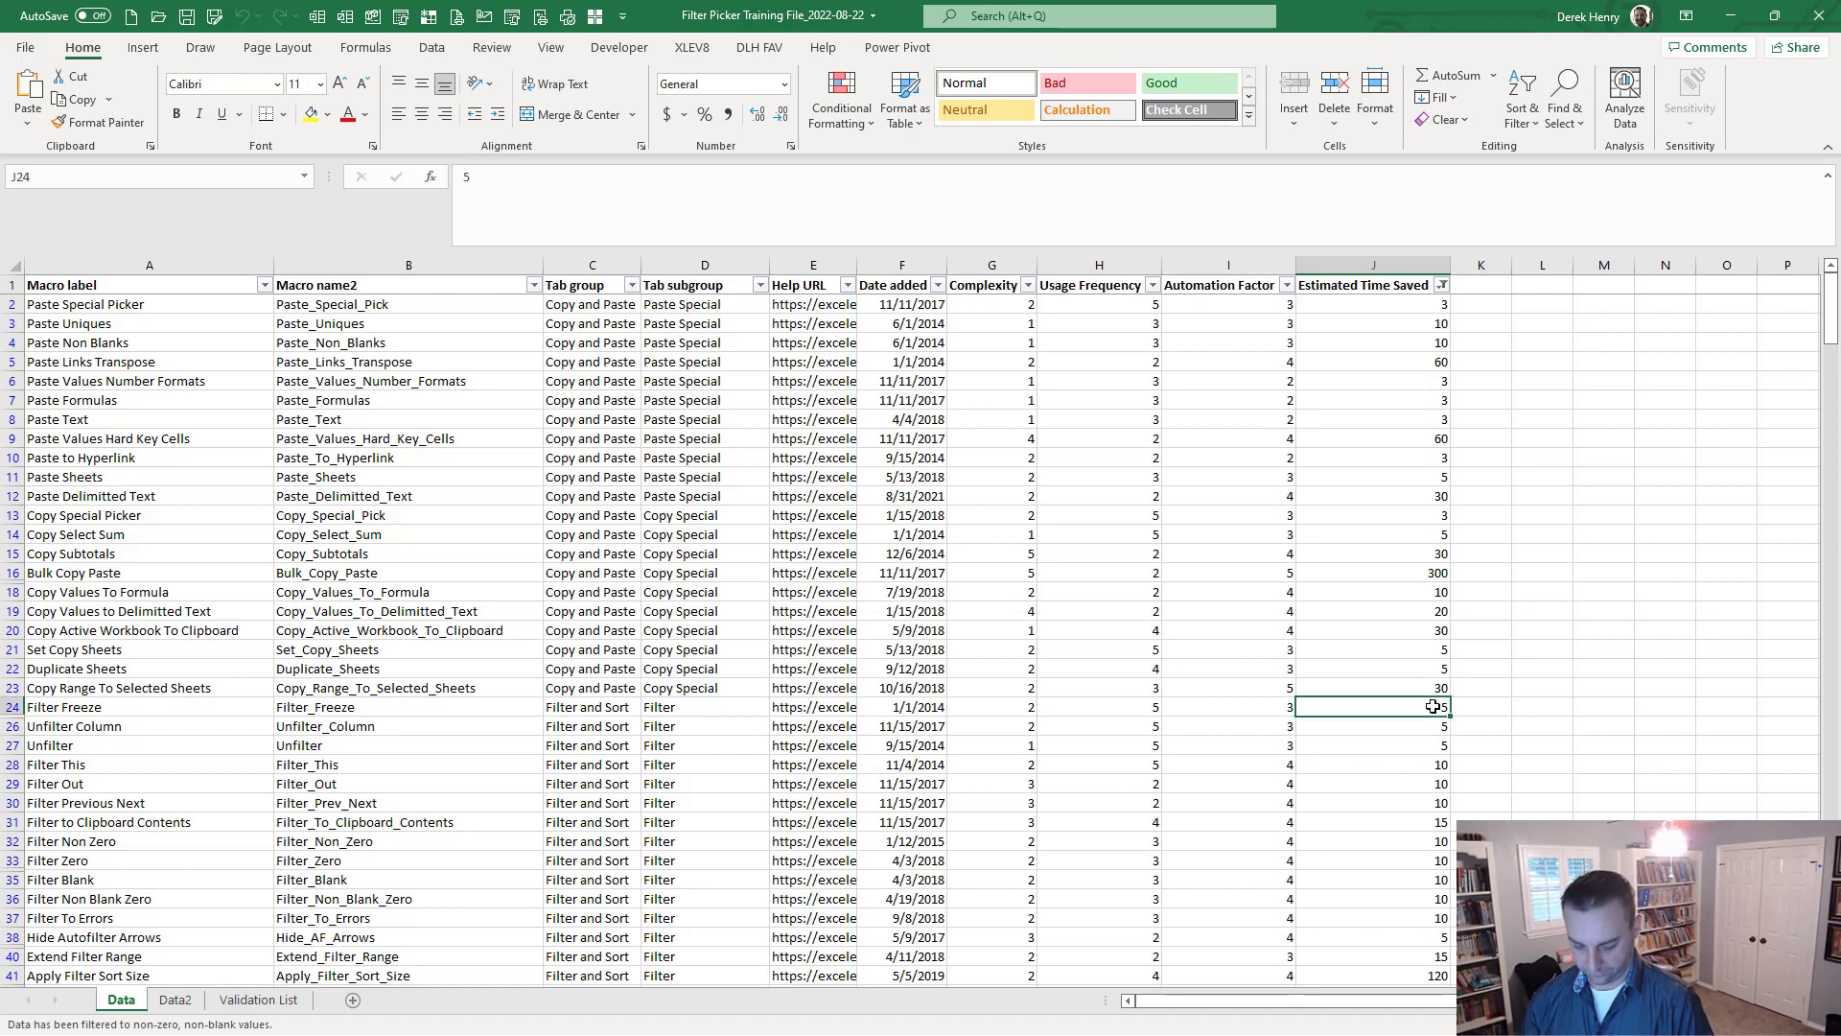
pyautogui.hotkey('ctrl', 'shift', 'f')
pyautogui.write('u')
pyautogui.press('Return')
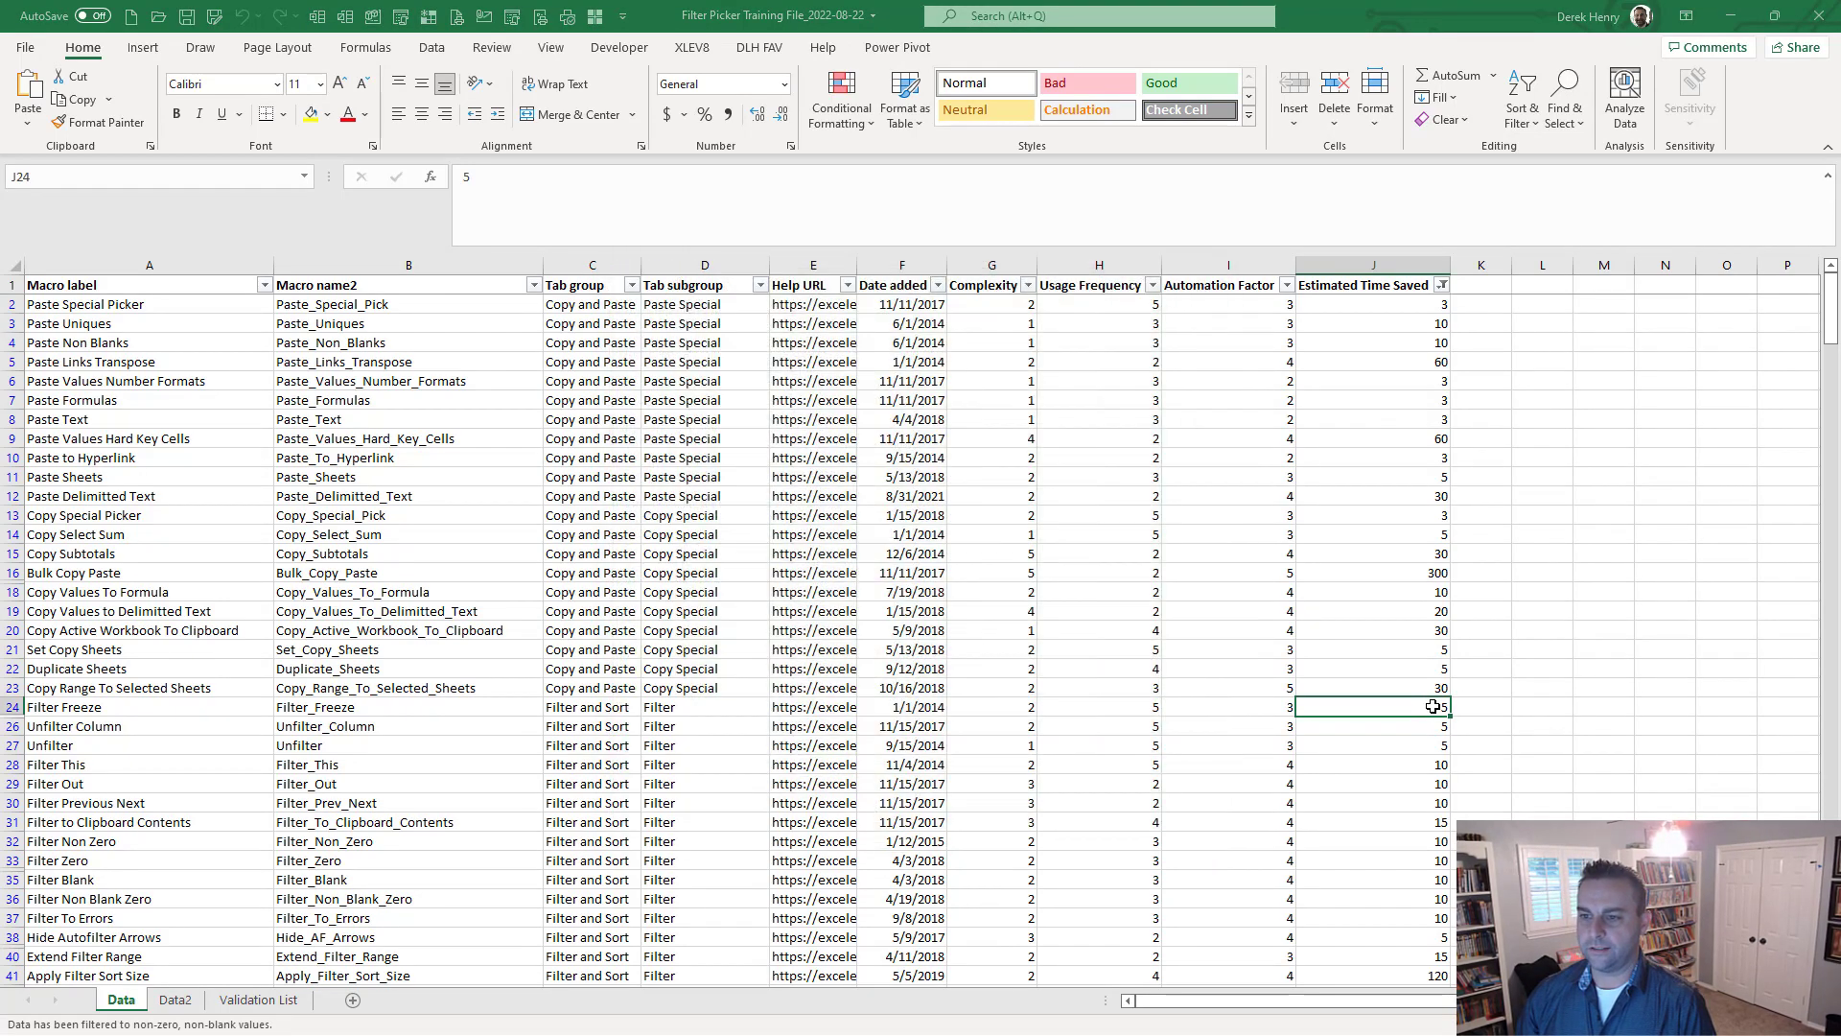
# Highlight the Tab group cells C18, C24, C30 and C33:C34 with yellow fill.
pyautogui.click(606, 603)
pyautogui.hotkey('ctrl', 'shift', 'h')
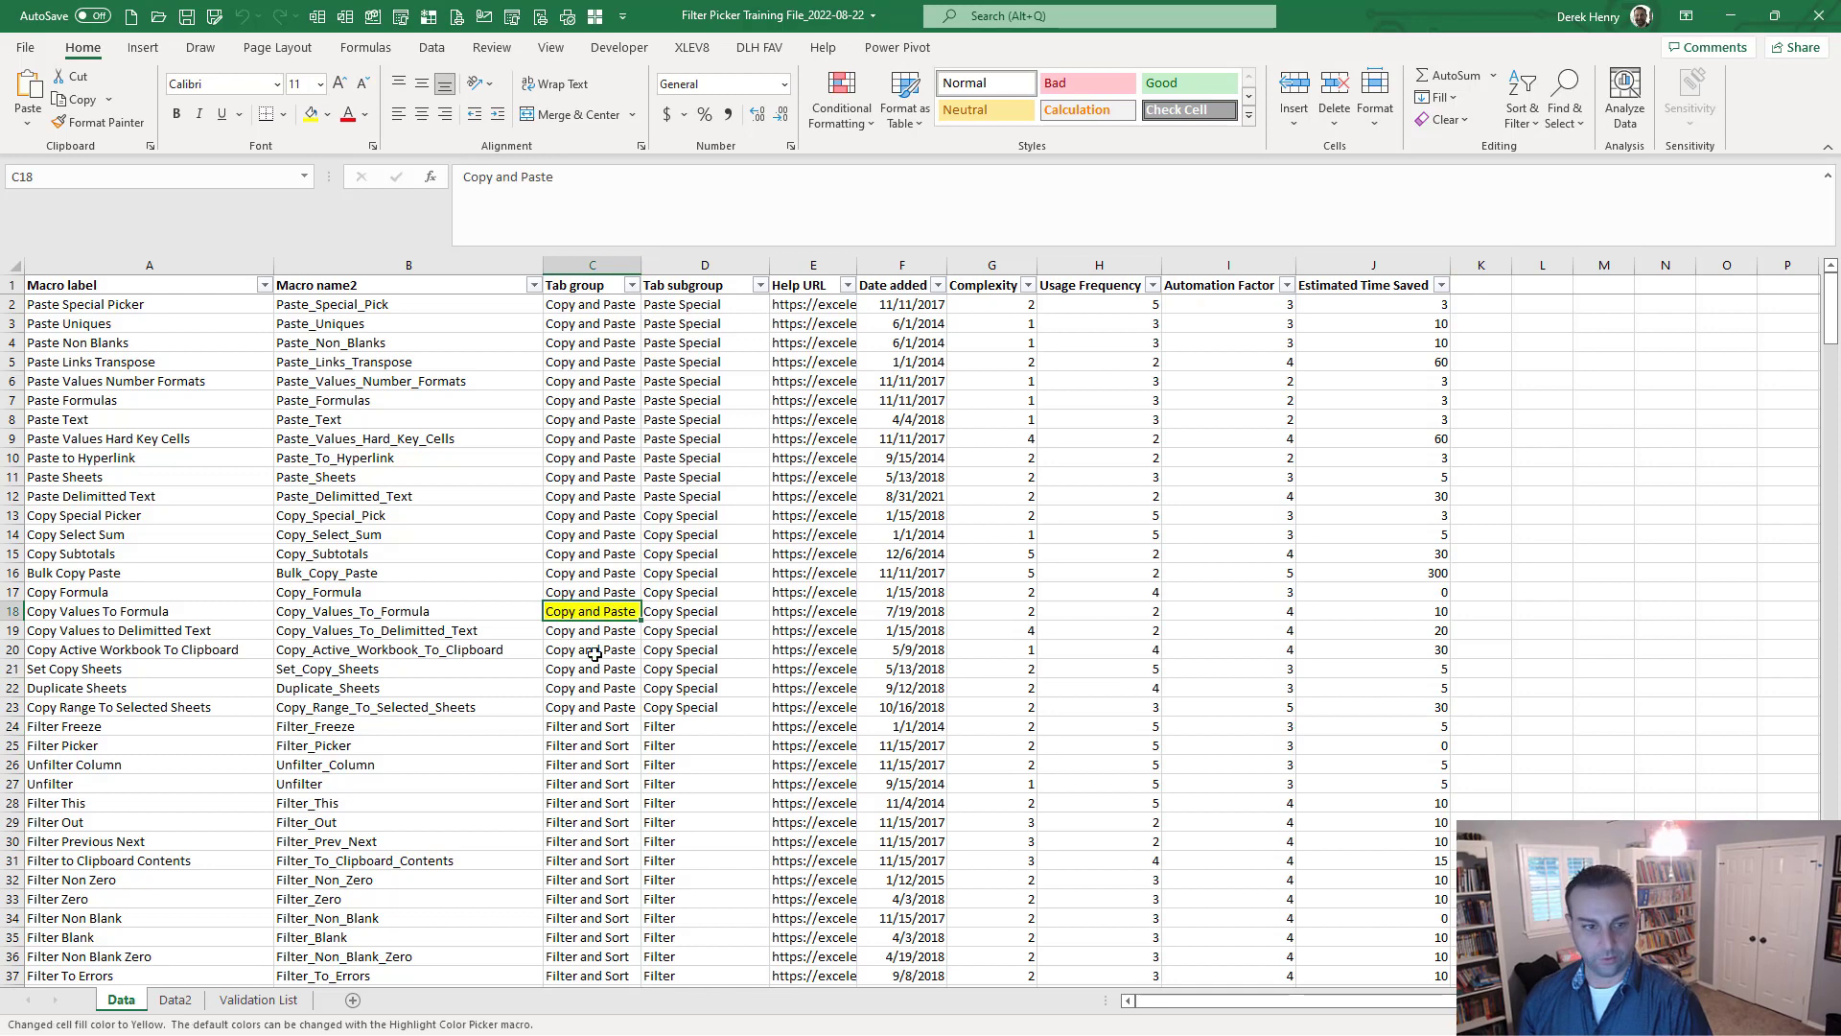
pyautogui.click(594, 726)
pyautogui.hotkey('ctrl', 'shift', 'h')
pyautogui.click(592, 841)
pyautogui.moveTo(591, 913); pyautogui.dragTo(592, 899)
pyautogui.scroll(-2, 592, 863)
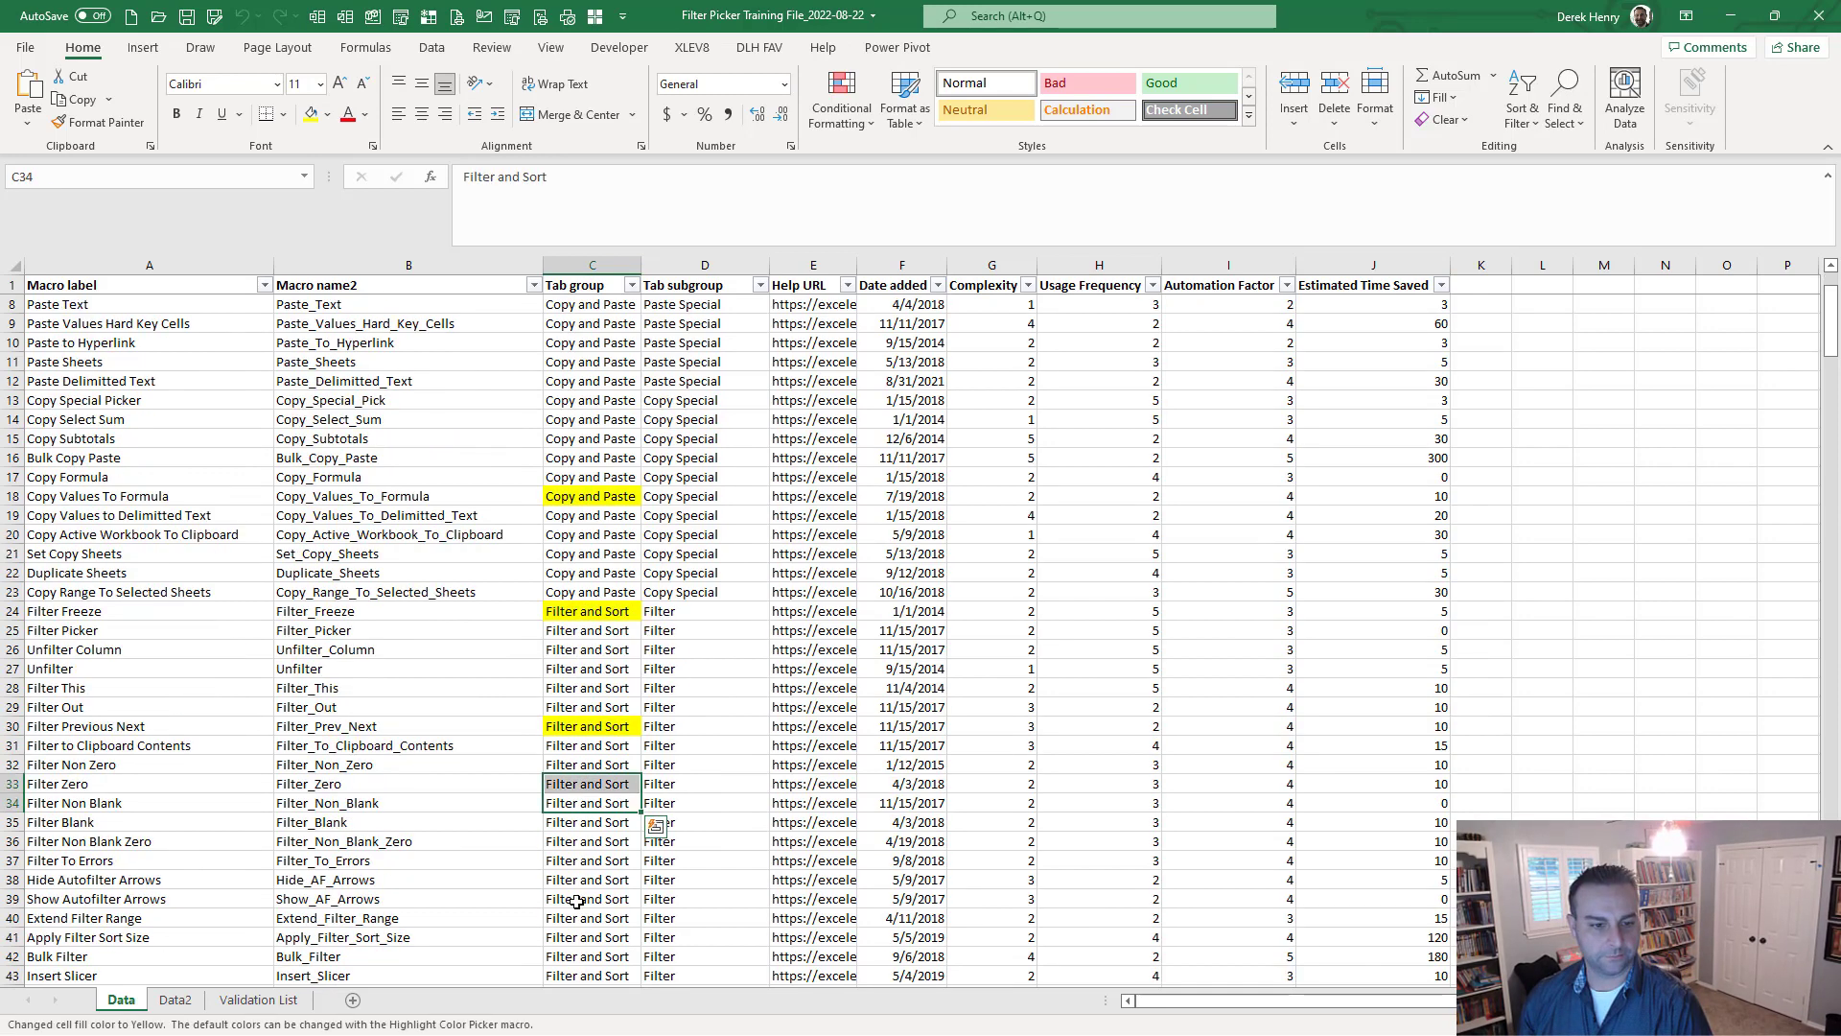
pyautogui.hotkey('ctrl', 'shift', 'h')
# Filter the Tab group column to the yellow fill color of cell C18 with action type F.
pyautogui.click(599, 497)
pyautogui.scroll(2, 672, 518)
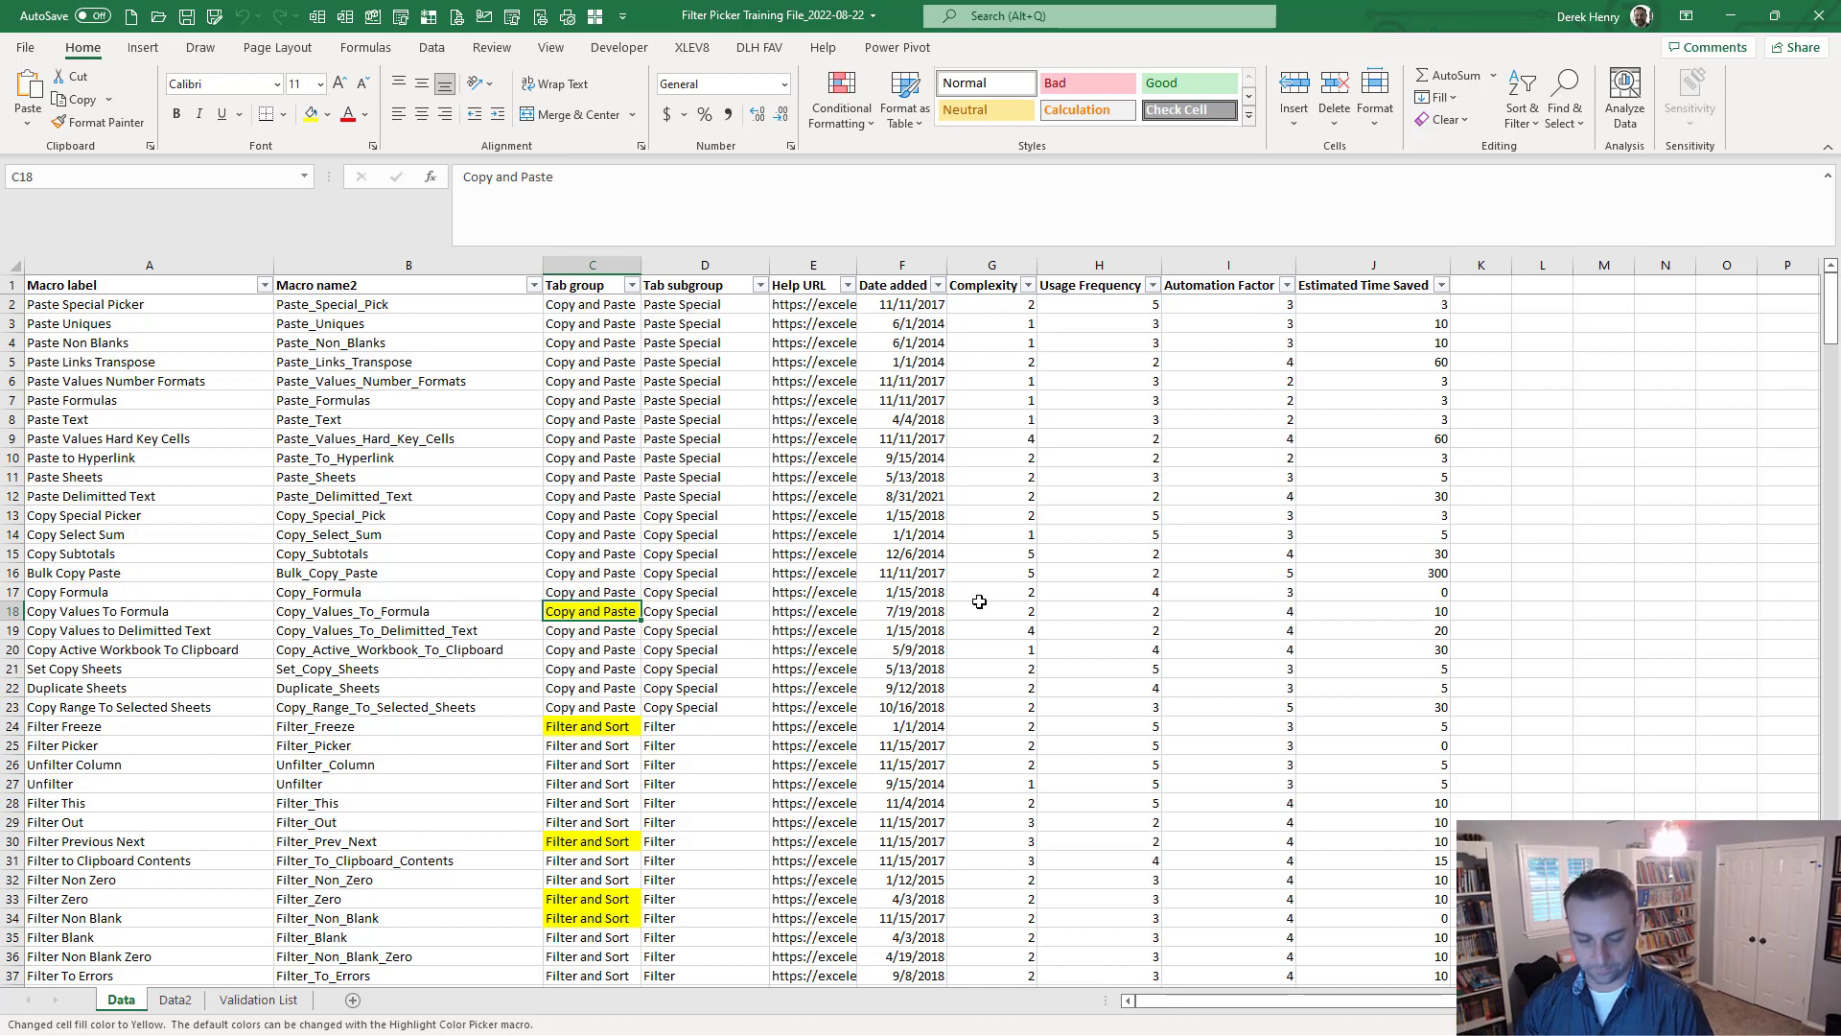
pyautogui.hotkey('ctrl', 'shift', 'f')
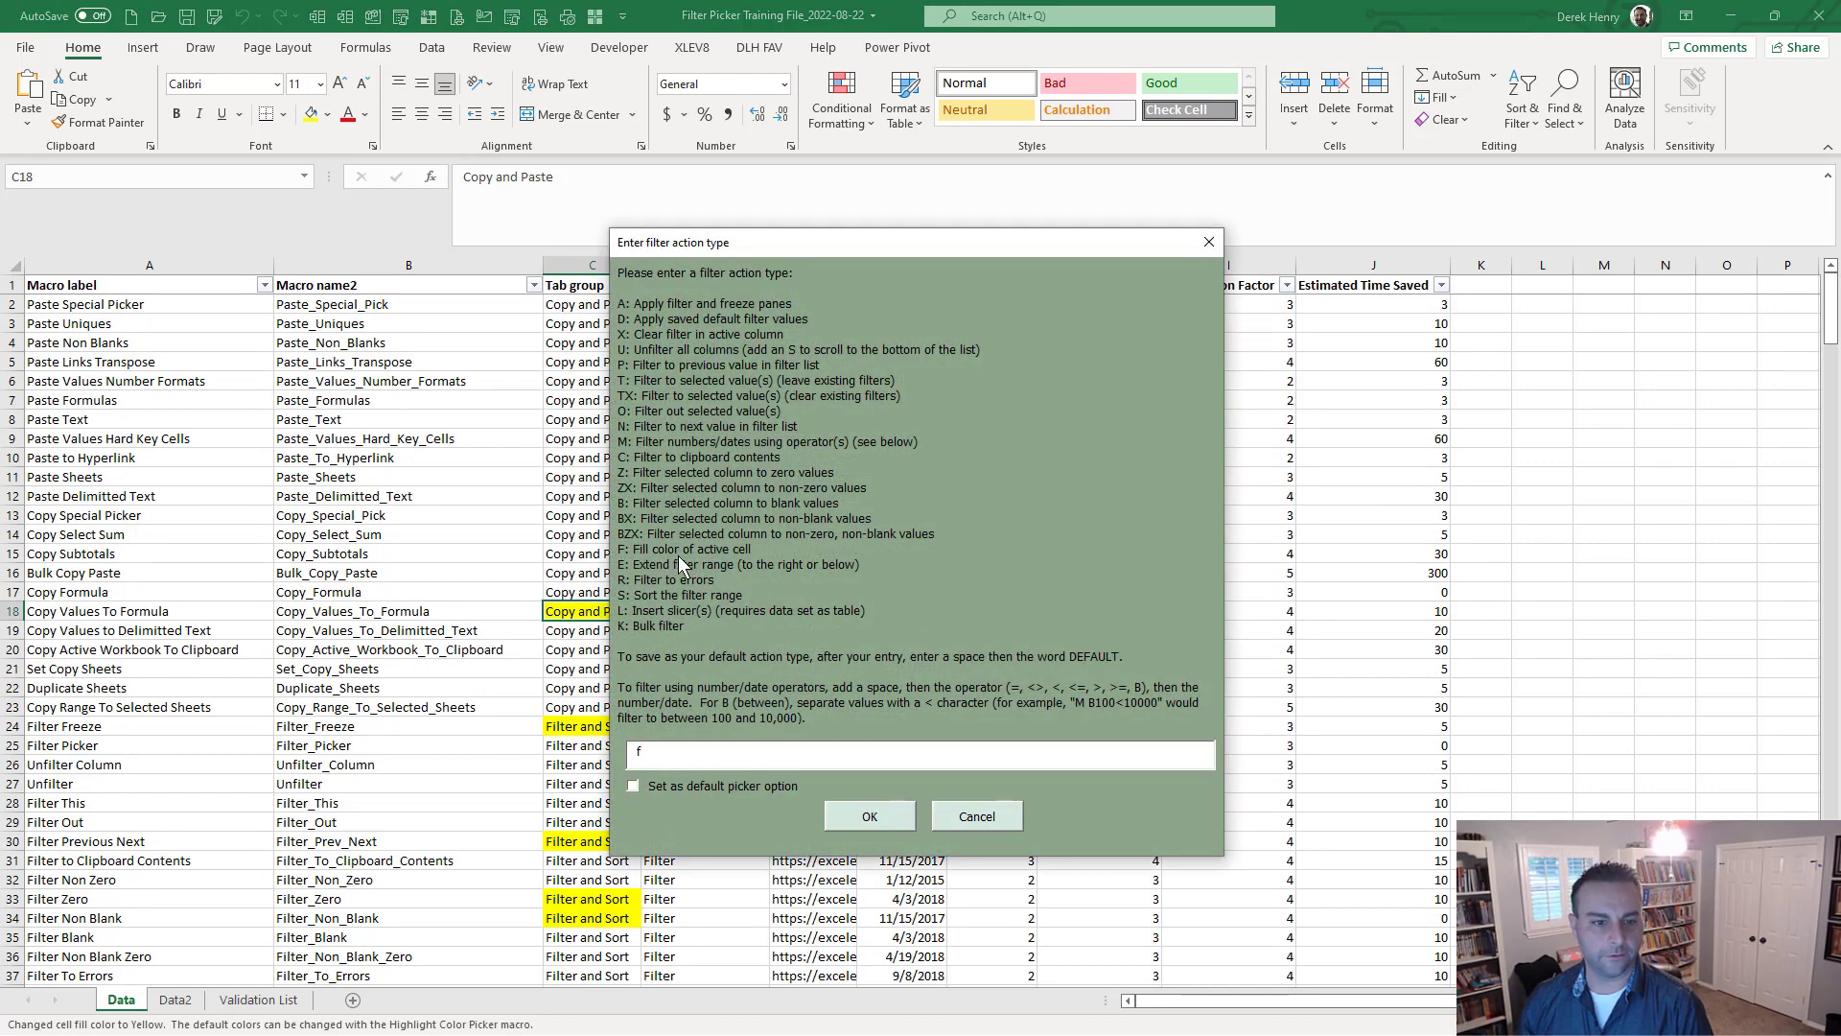
pyautogui.press('Return')
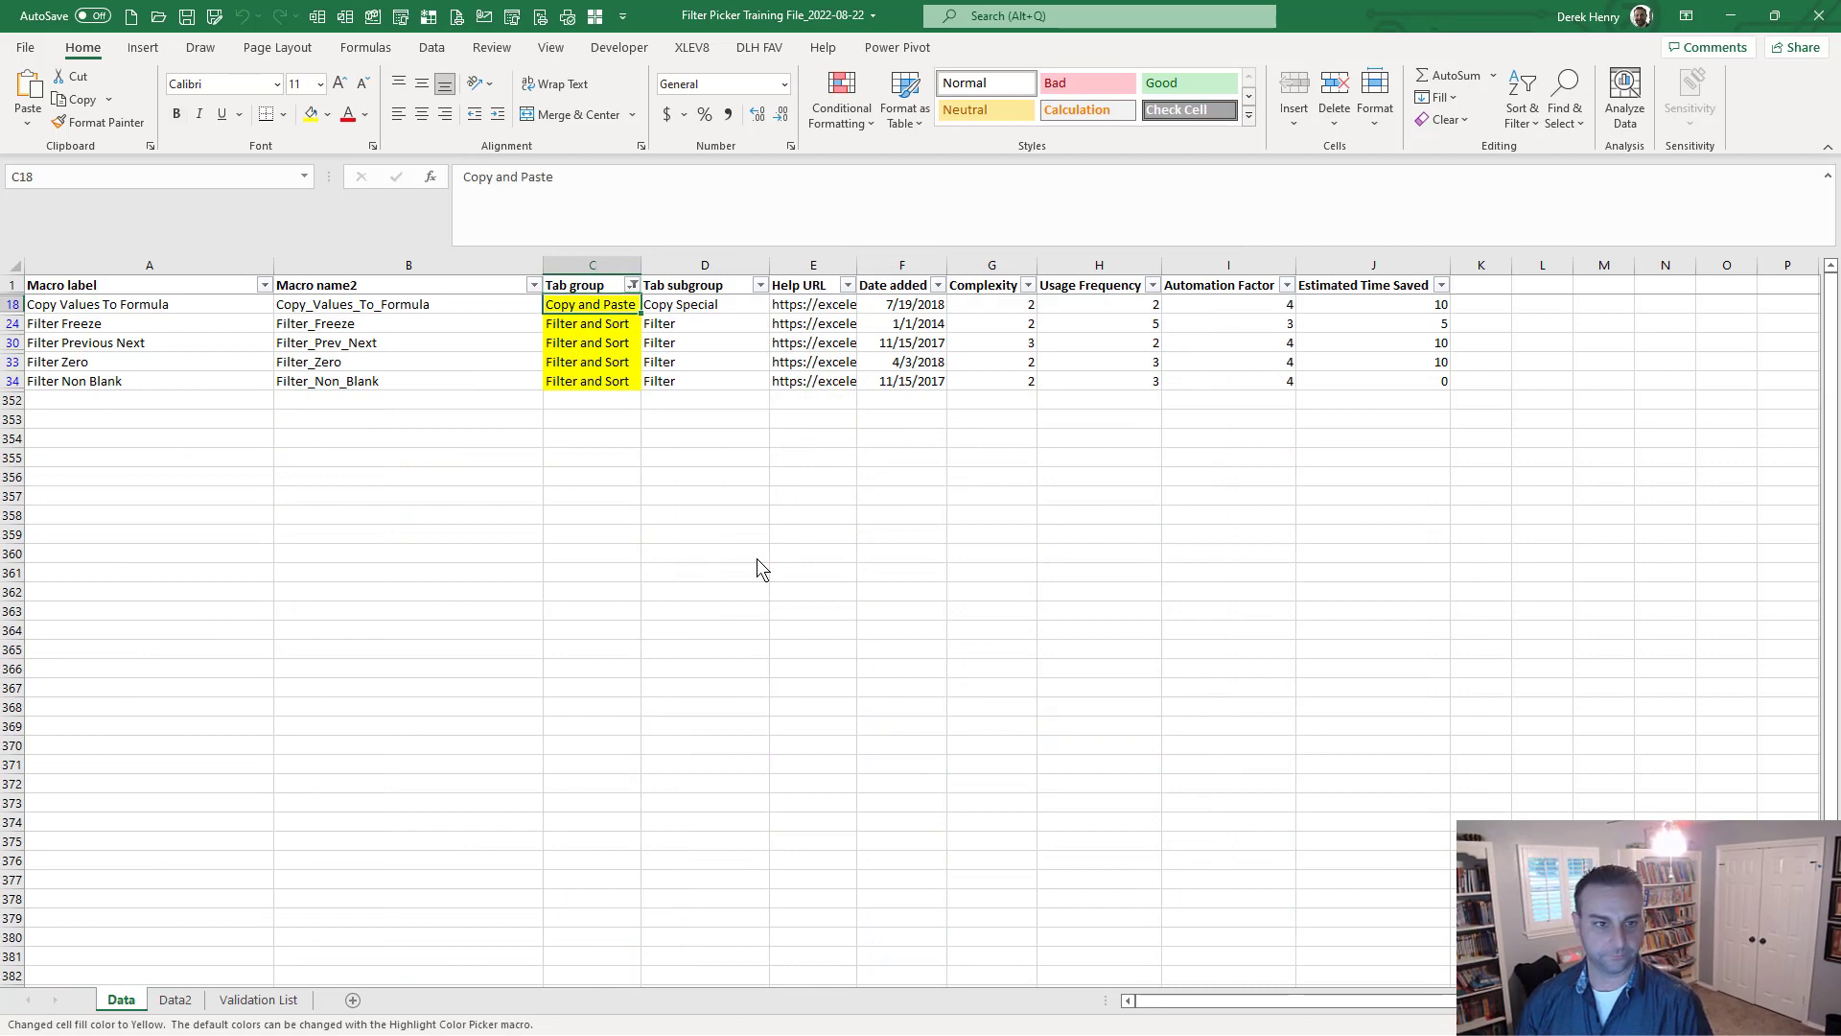
# Clear the Tab group fill color filter by unfiltering all columns with action type U.
pyautogui.hotkey('ctrl', 'shift', 'f')
pyautogui.write('u')
pyautogui.press('Return')
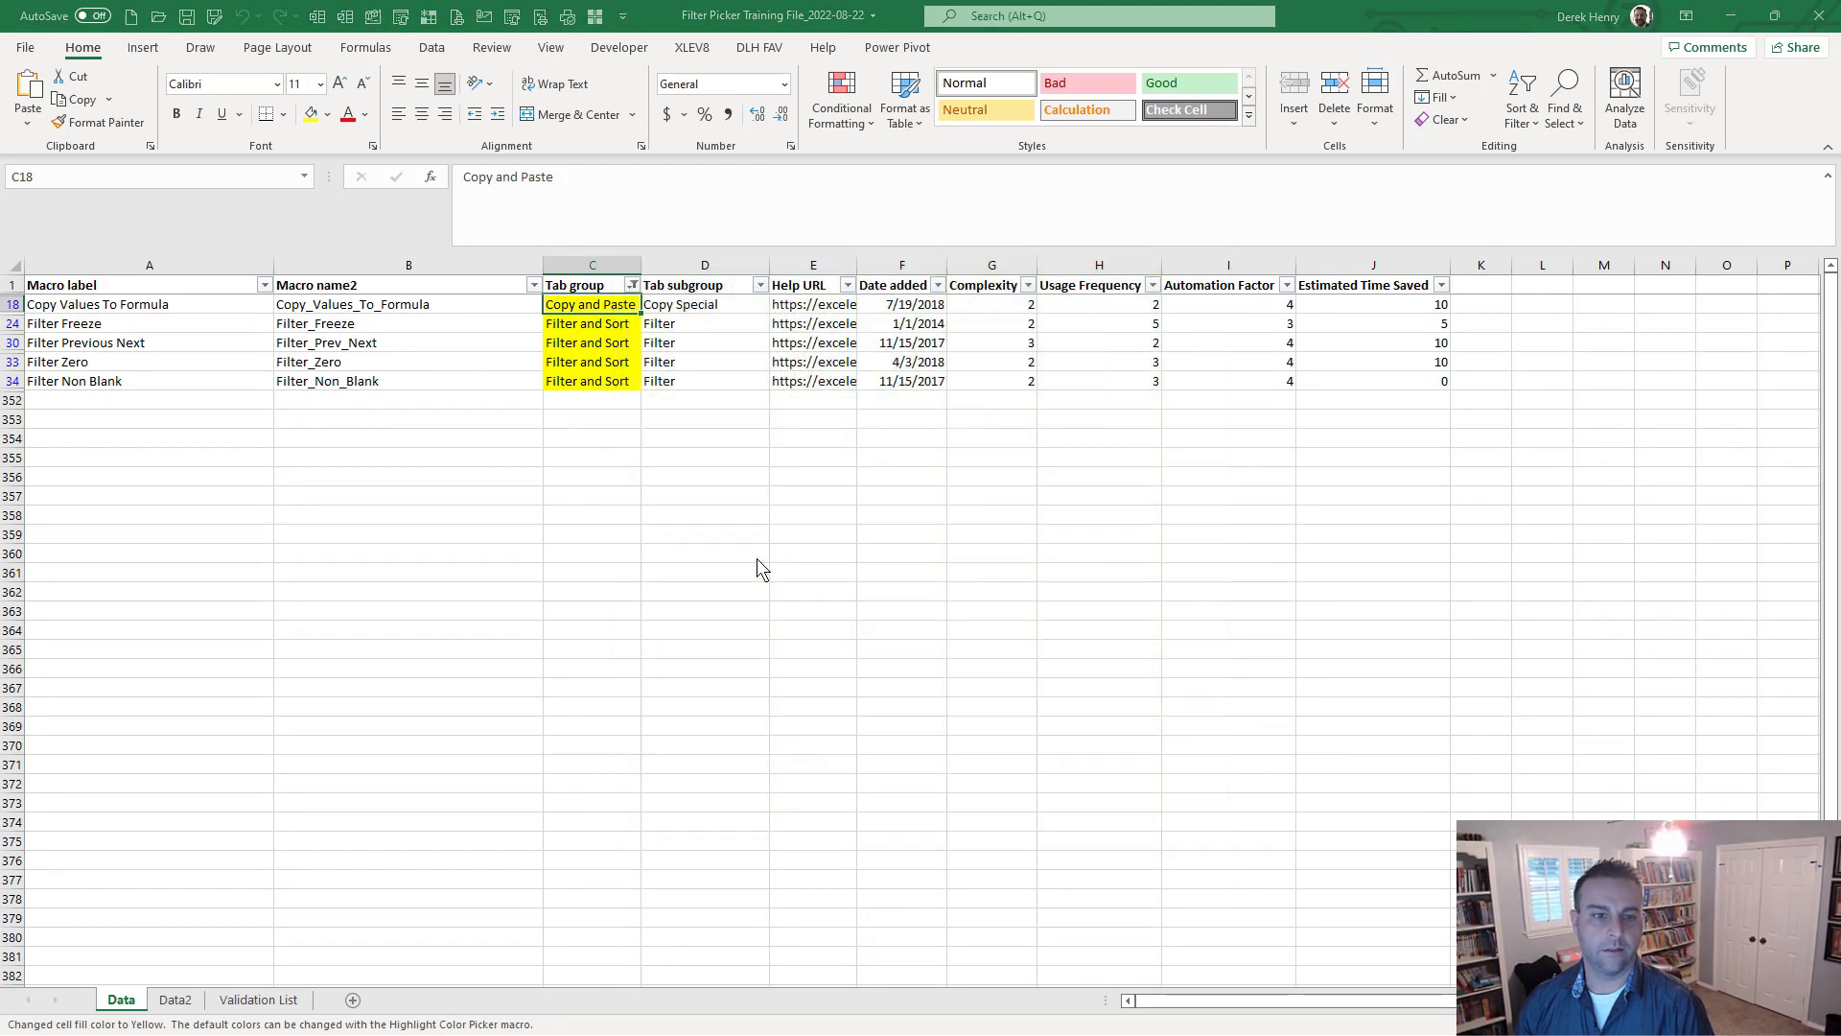
pyautogui.press('Down')
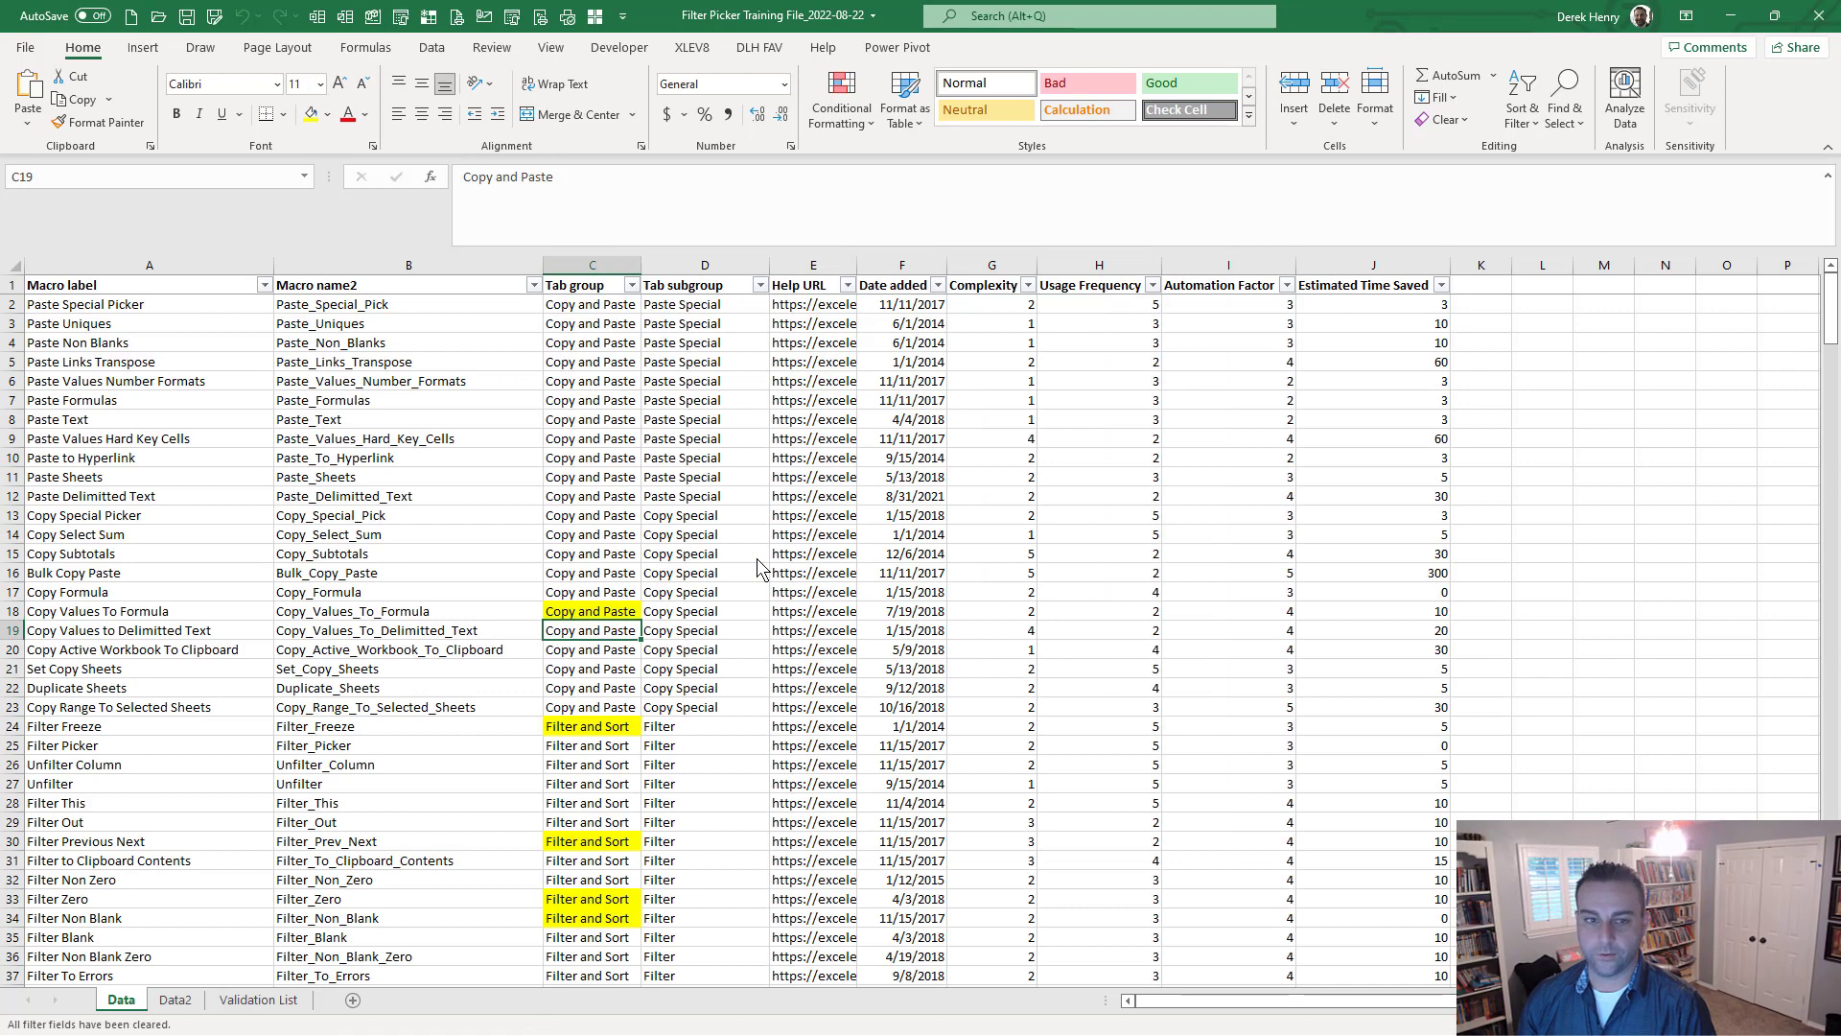
# Copy the full Automation Factor and Estimated Time Saved columns, including headers, into adjacent columns K and L.
pyautogui.moveTo(1237, 284); pyautogui.dragTo(1316, 285)
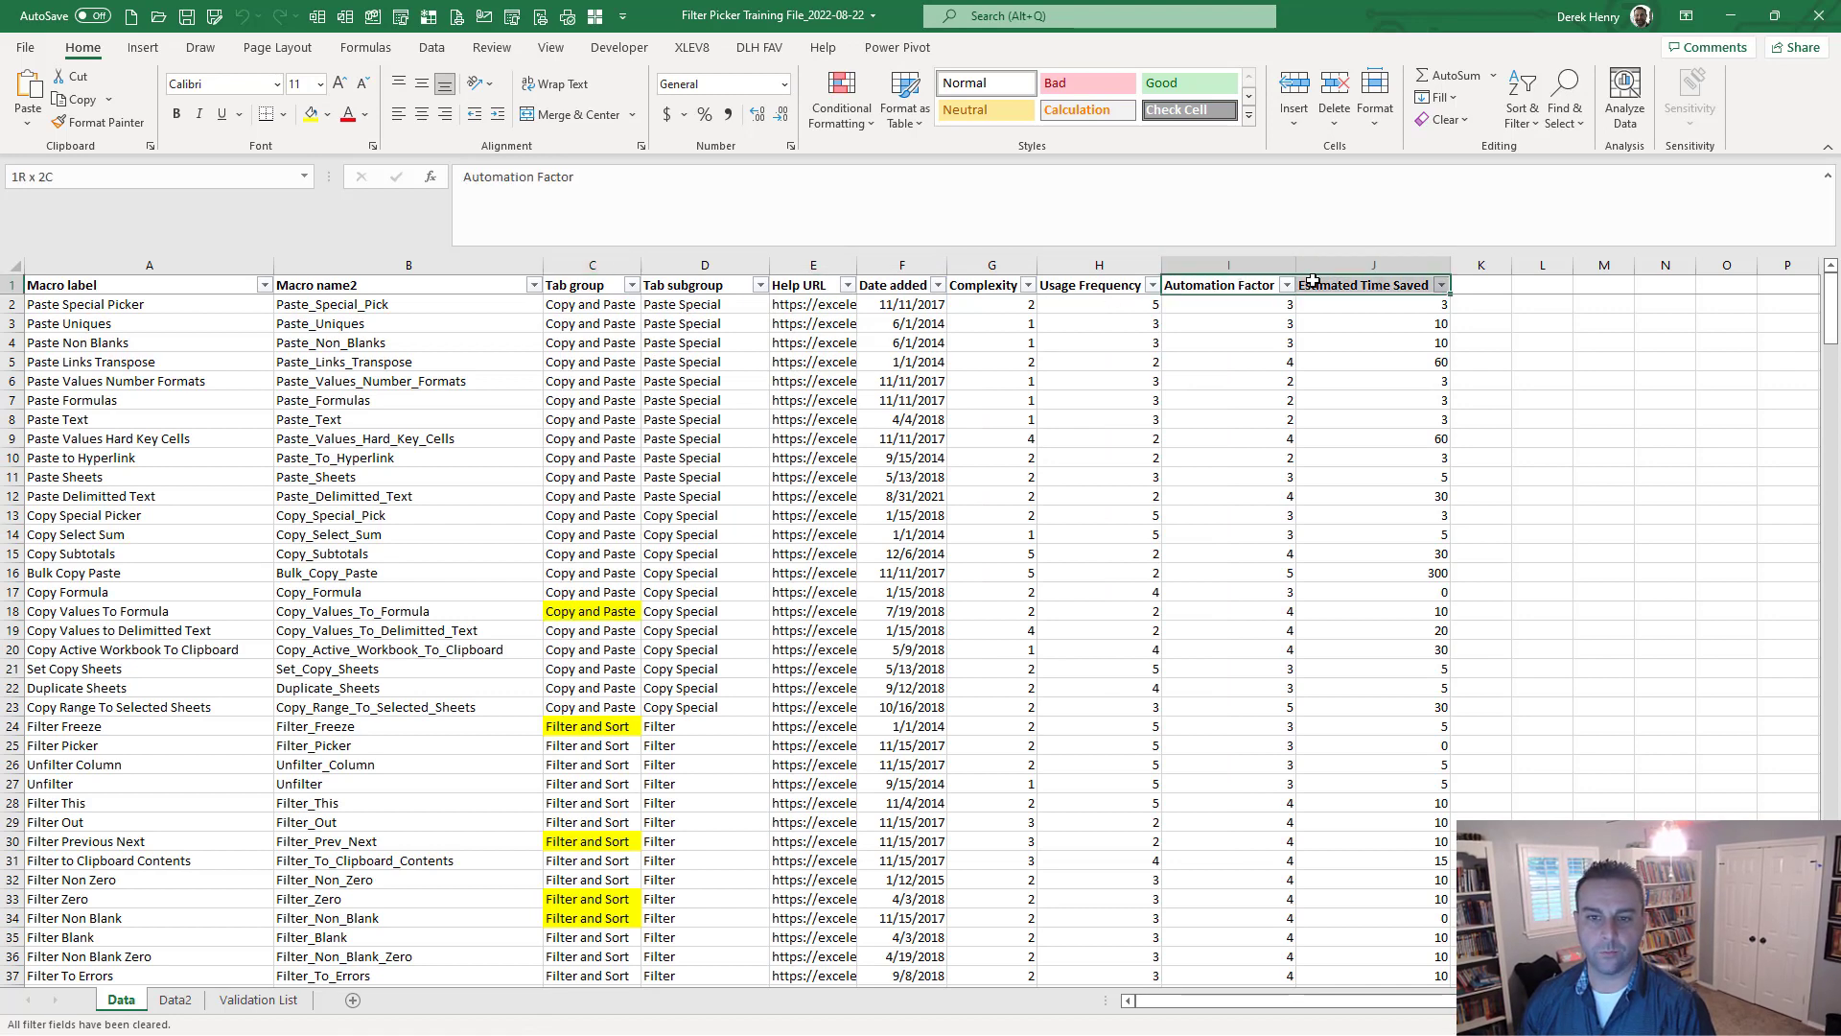
pyautogui.hotkey('ctrl', 'shift', 'Down')
pyautogui.hotkey('ctrl', 'c')
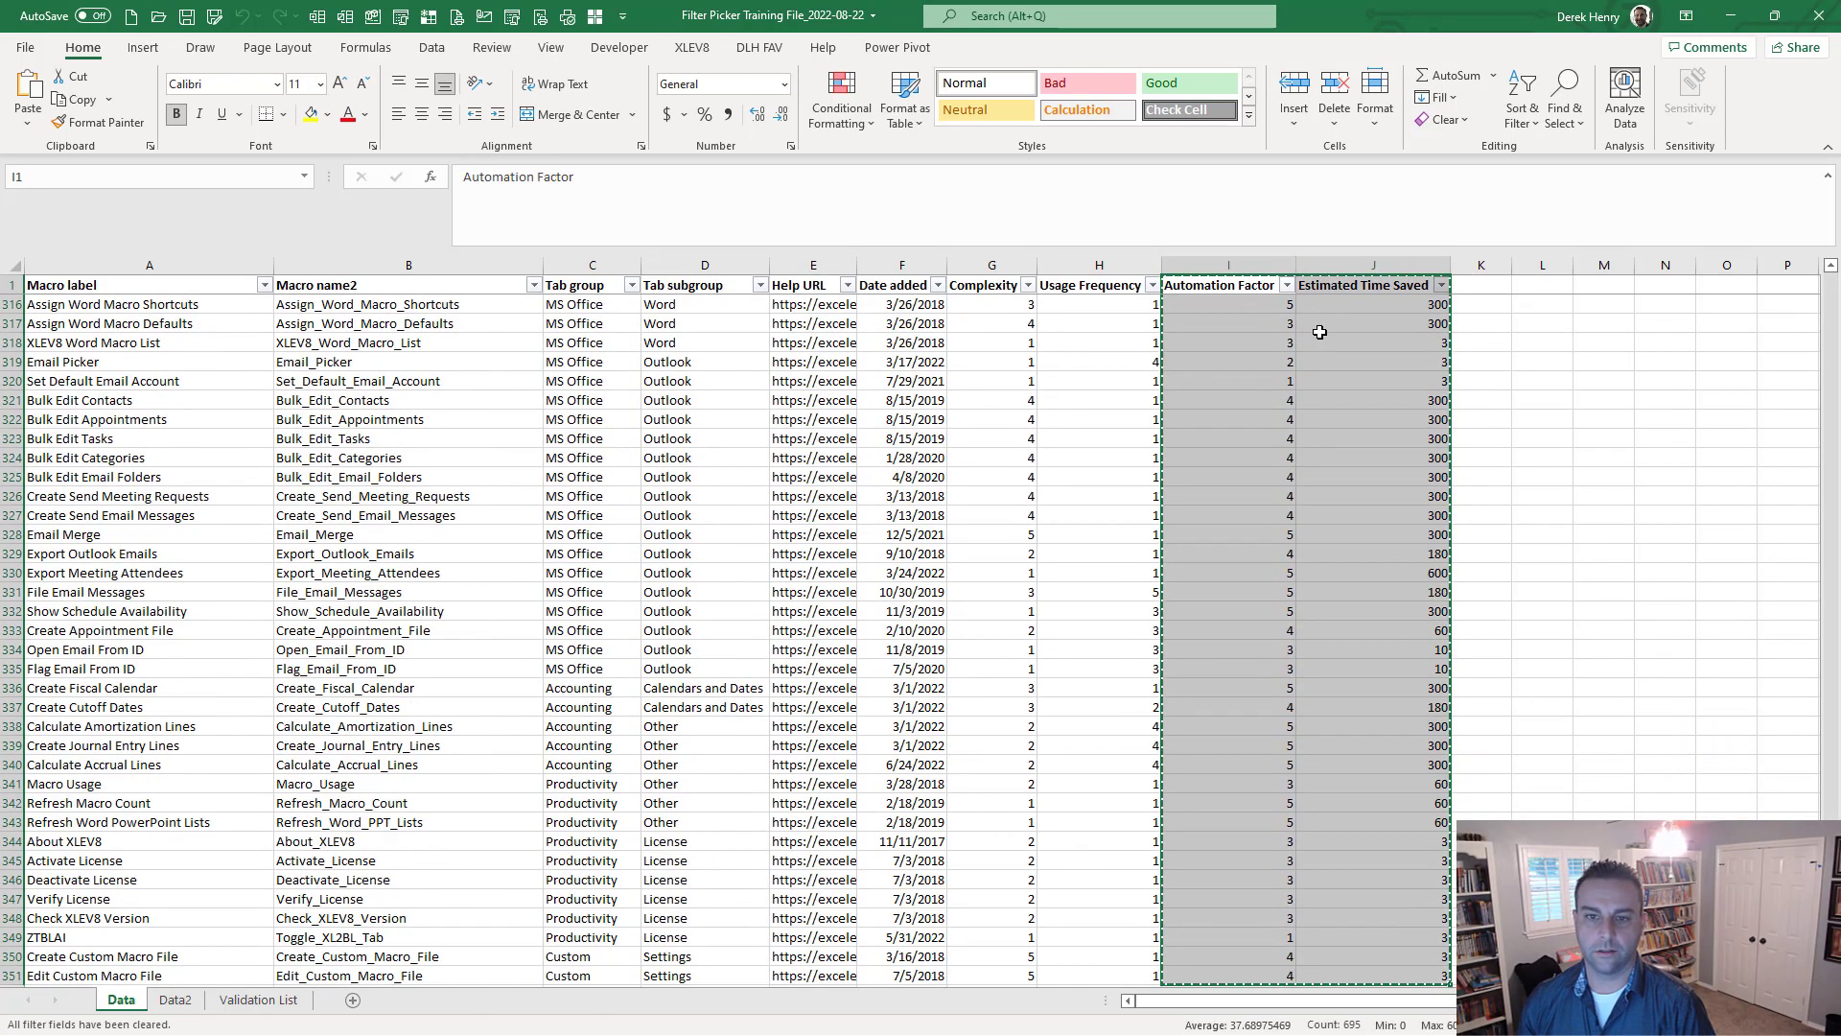
pyautogui.press('Right')
pyautogui.press('Right')
pyautogui.hotkey('ctrl', 'v')
pyautogui.press('Left')
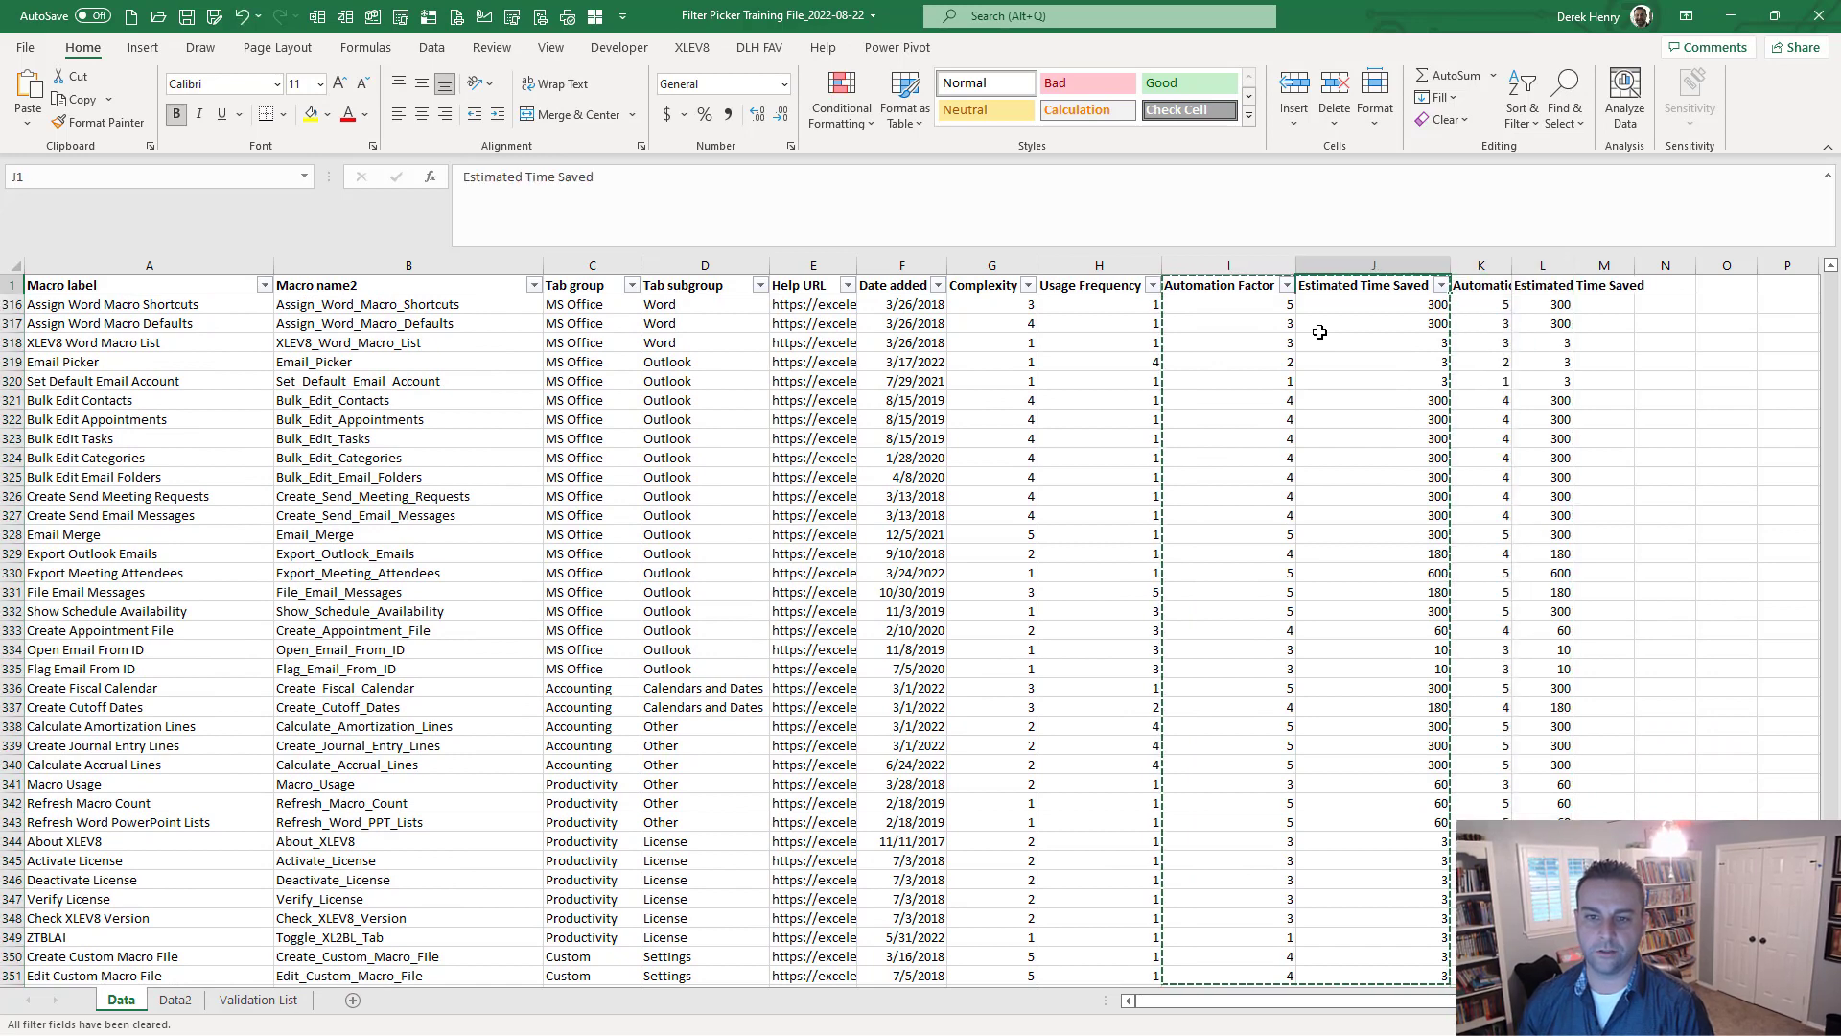
# Extend the AutoFilter range to include the new columns K and L, using expansion option C.
pyautogui.press('Left')
pyautogui.hotkey('ctrl', 'Left')
pyautogui.press('Right')
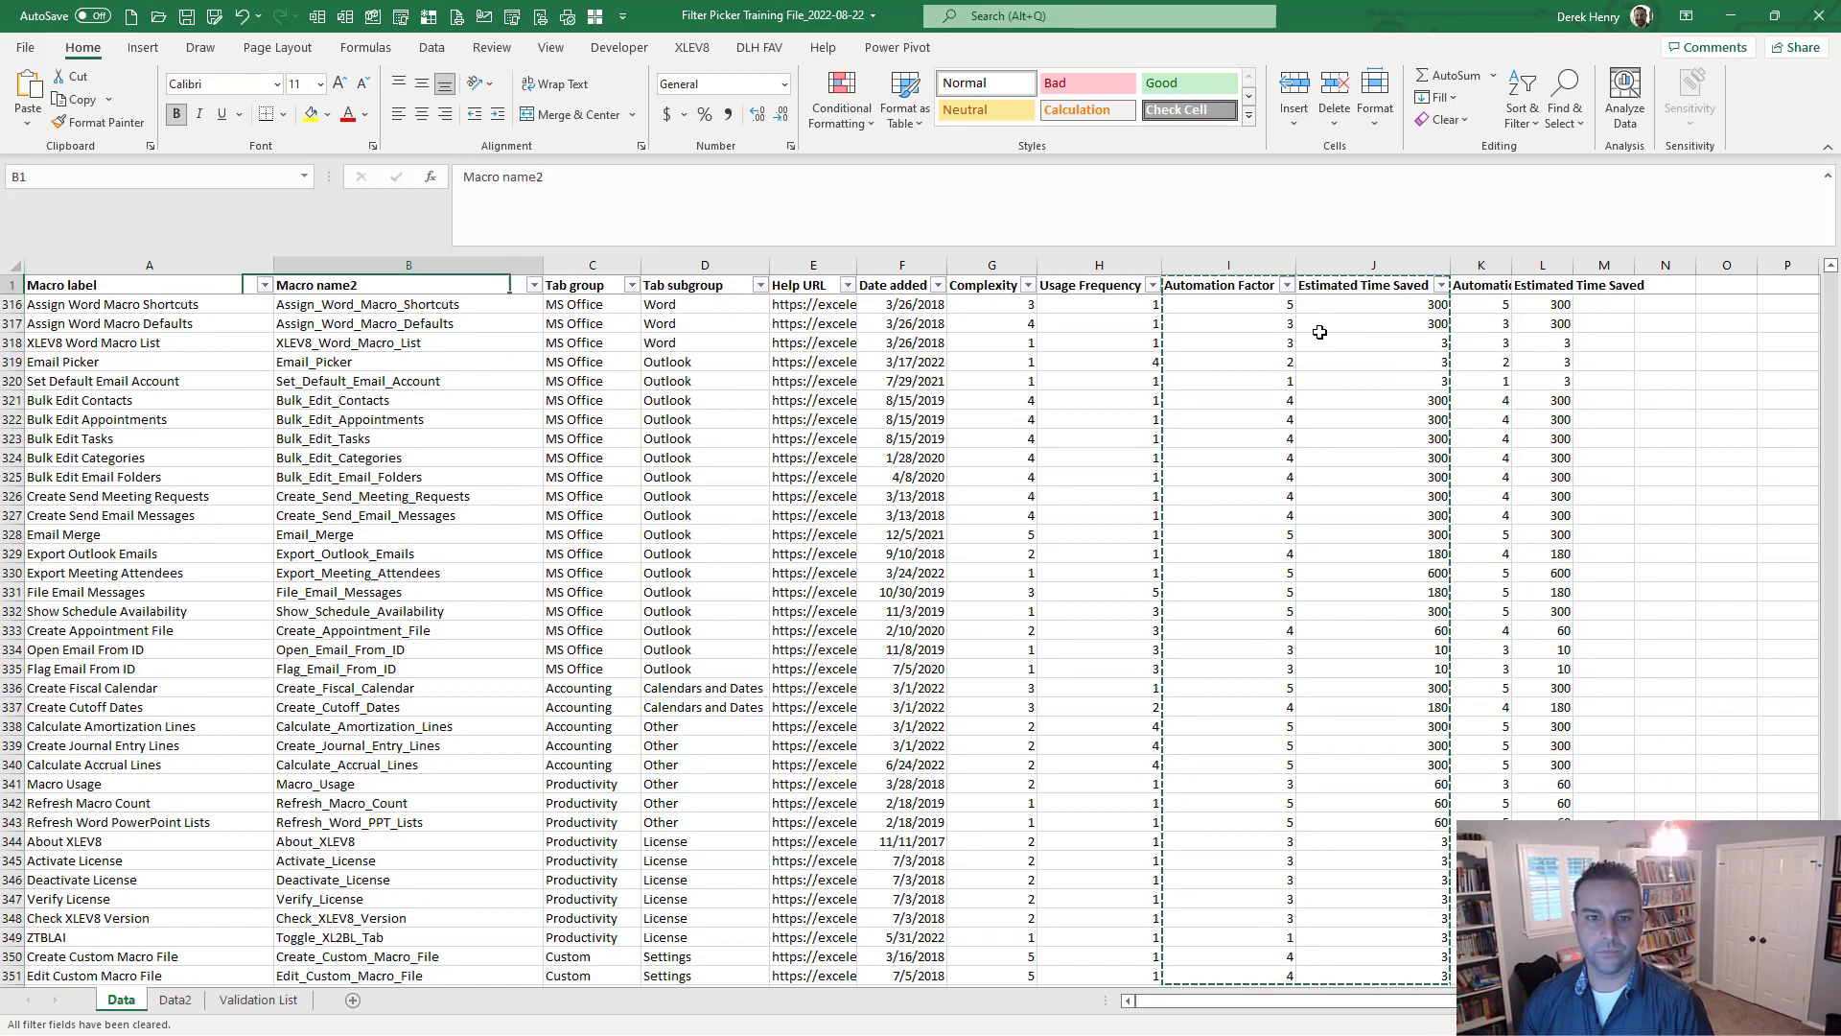
pyautogui.click(1275, 496)
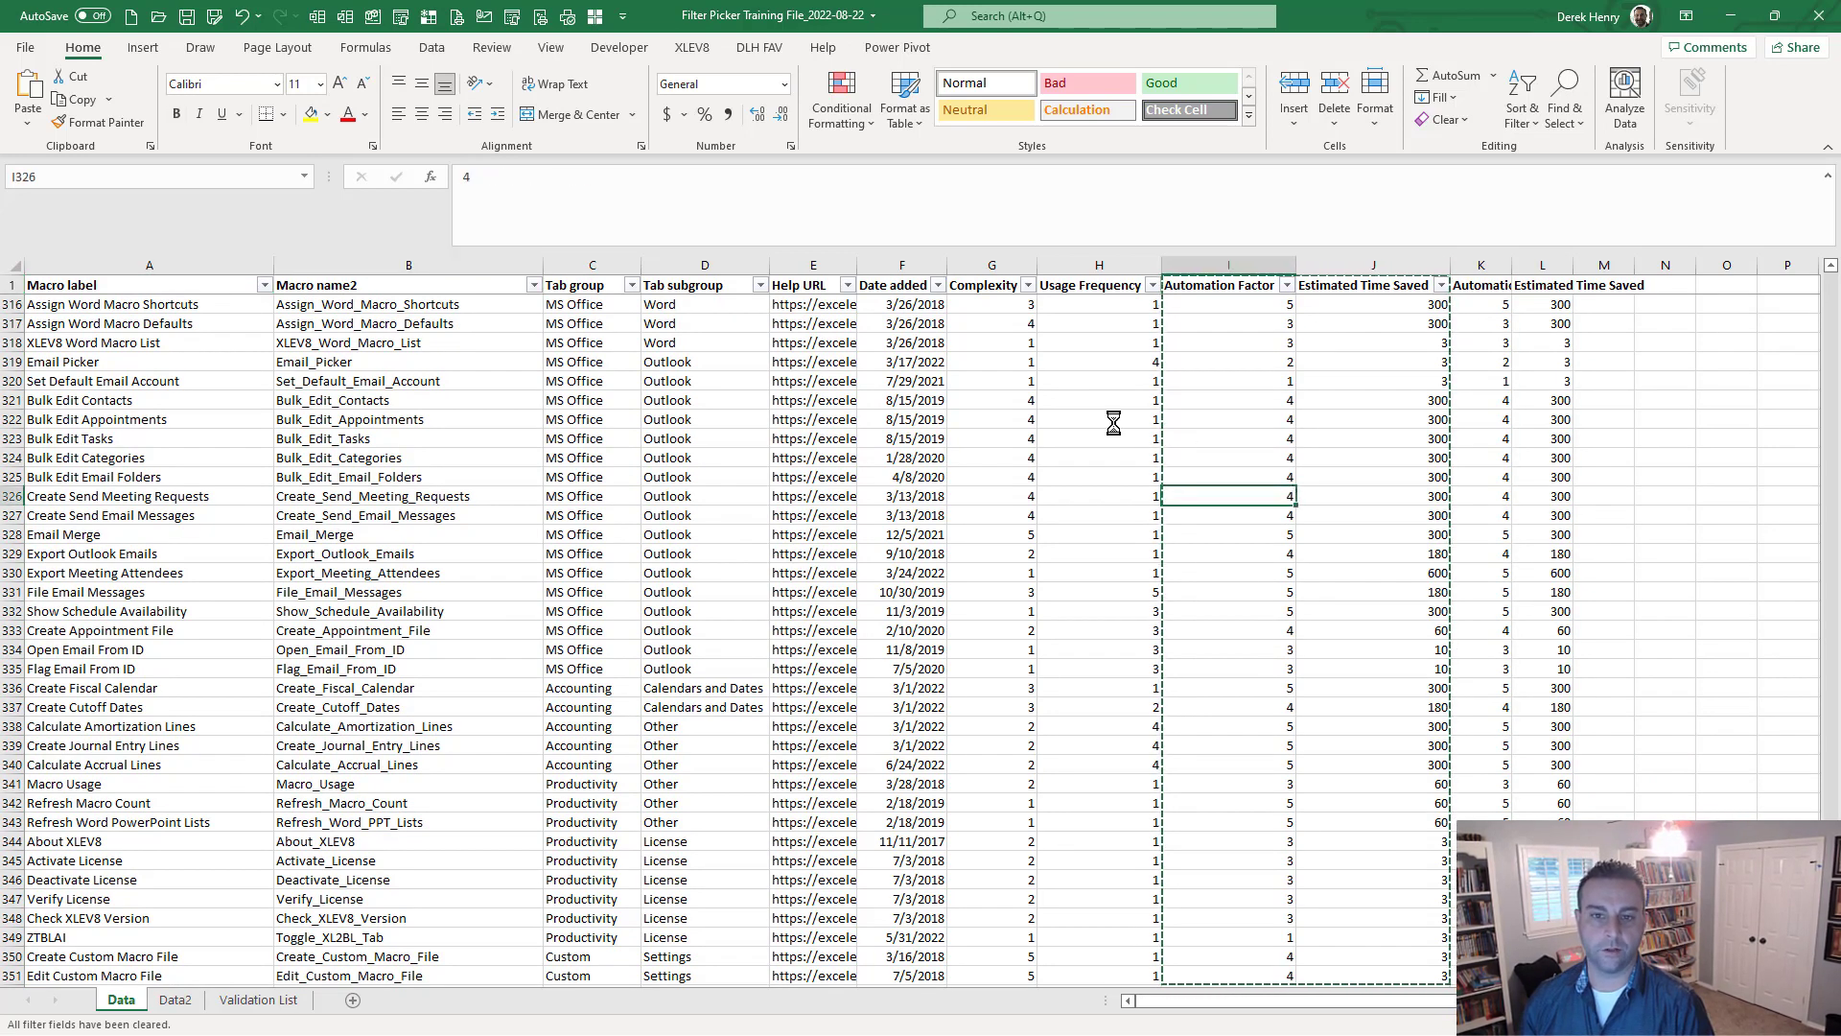
pyautogui.hotkey('ctrl', 'shift', 'f')
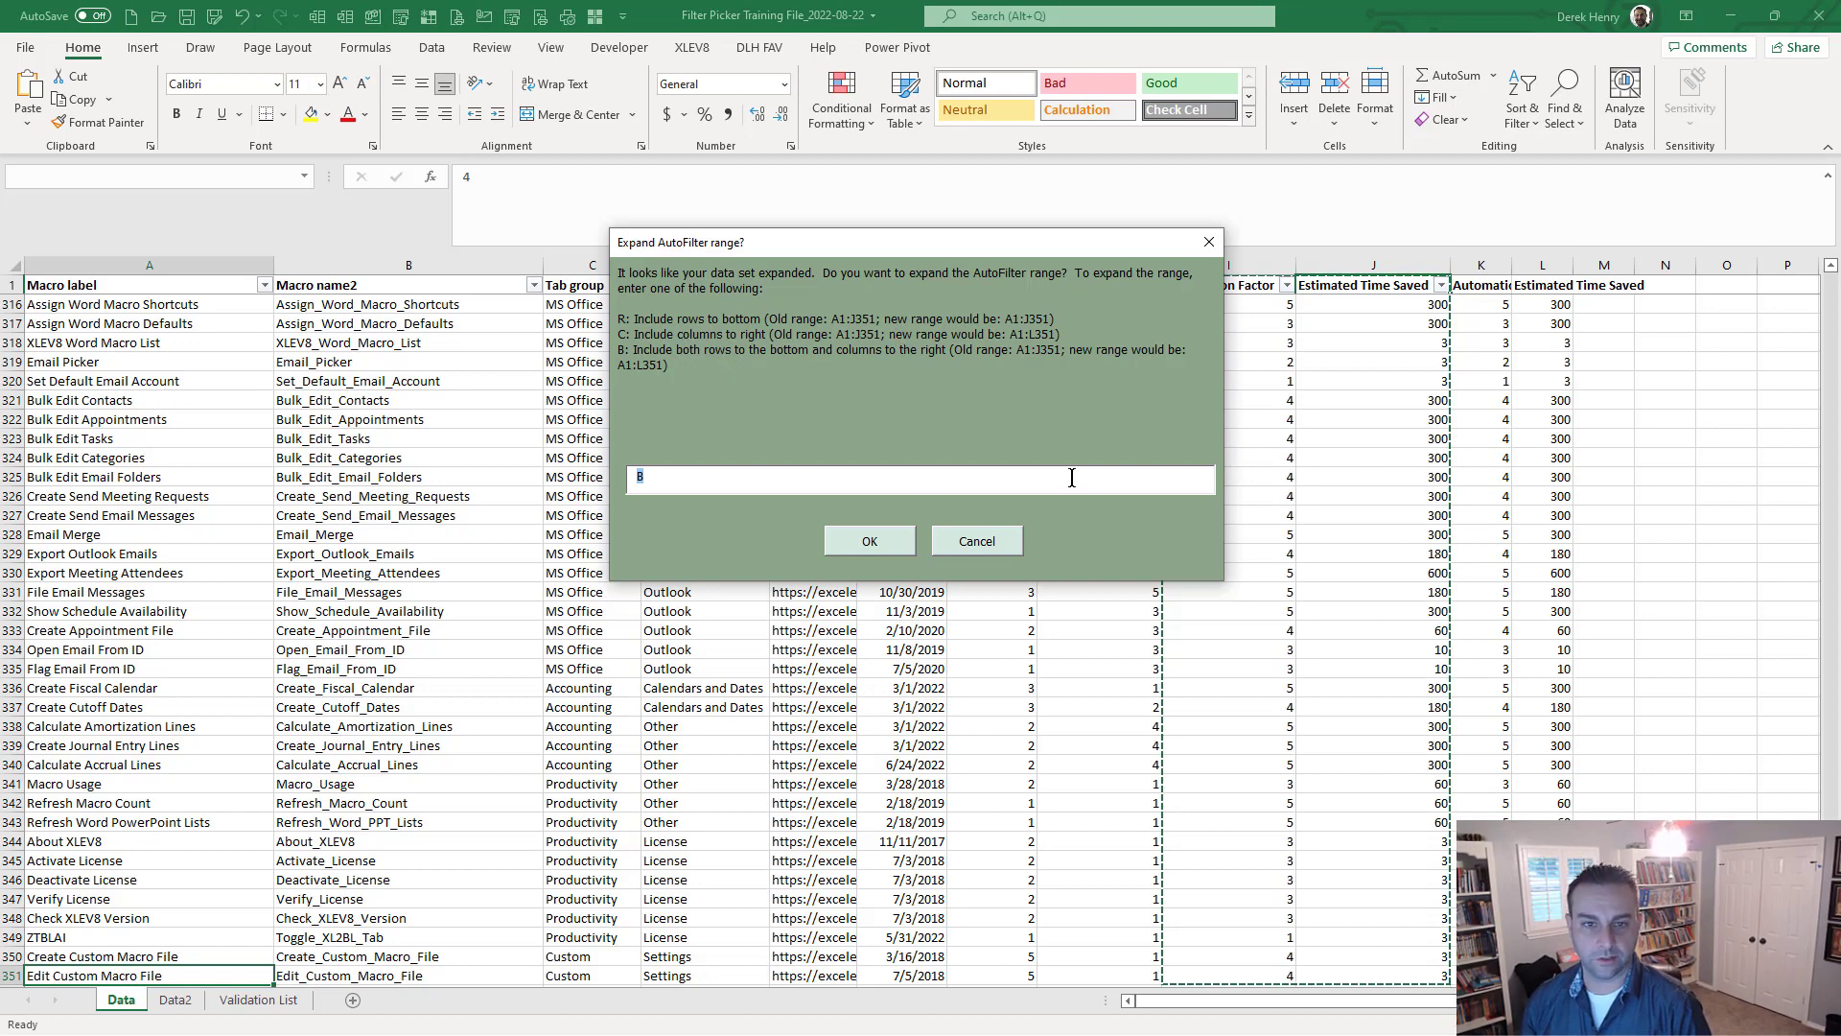
pyautogui.write('C')
pyautogui.press('Return')
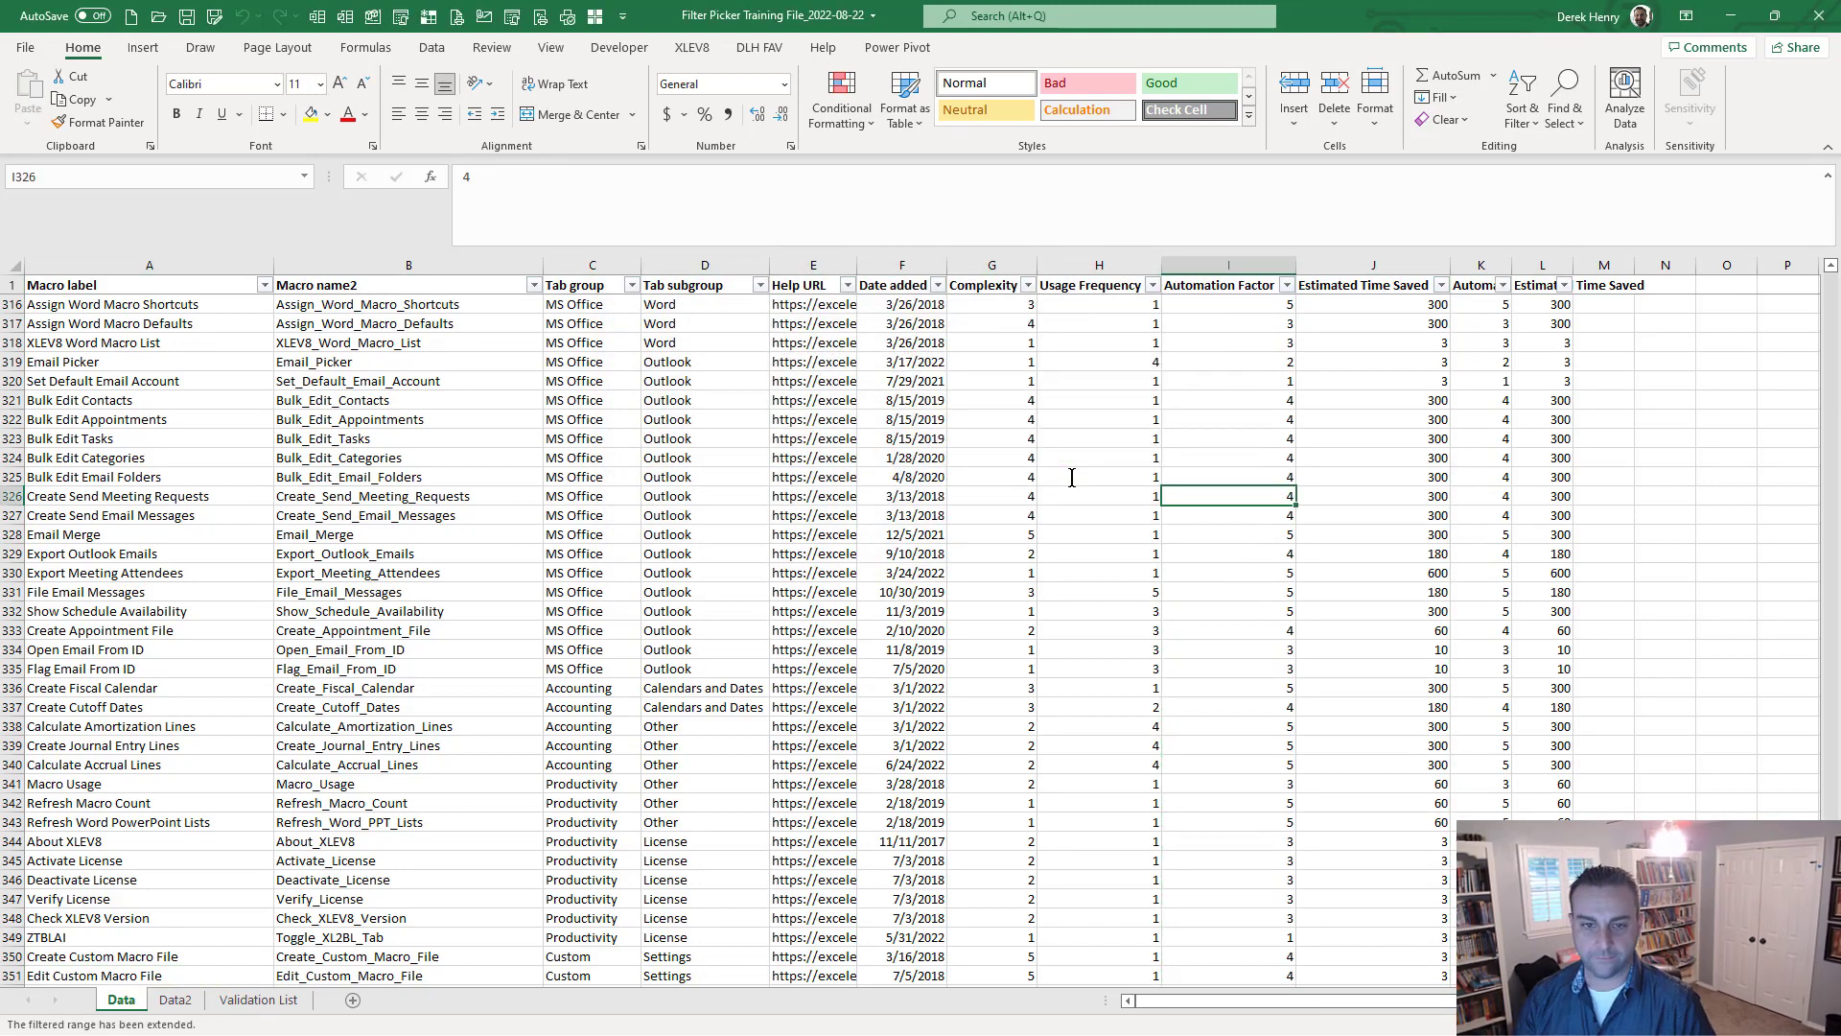
# Insert a slicer for the Complexity column with action type L, converting the data set to a table.
pyautogui.click(1112, 419)
pyautogui.press('Left')
pyautogui.hotkey('ctrl', 'Up')
pyautogui.press('Down')
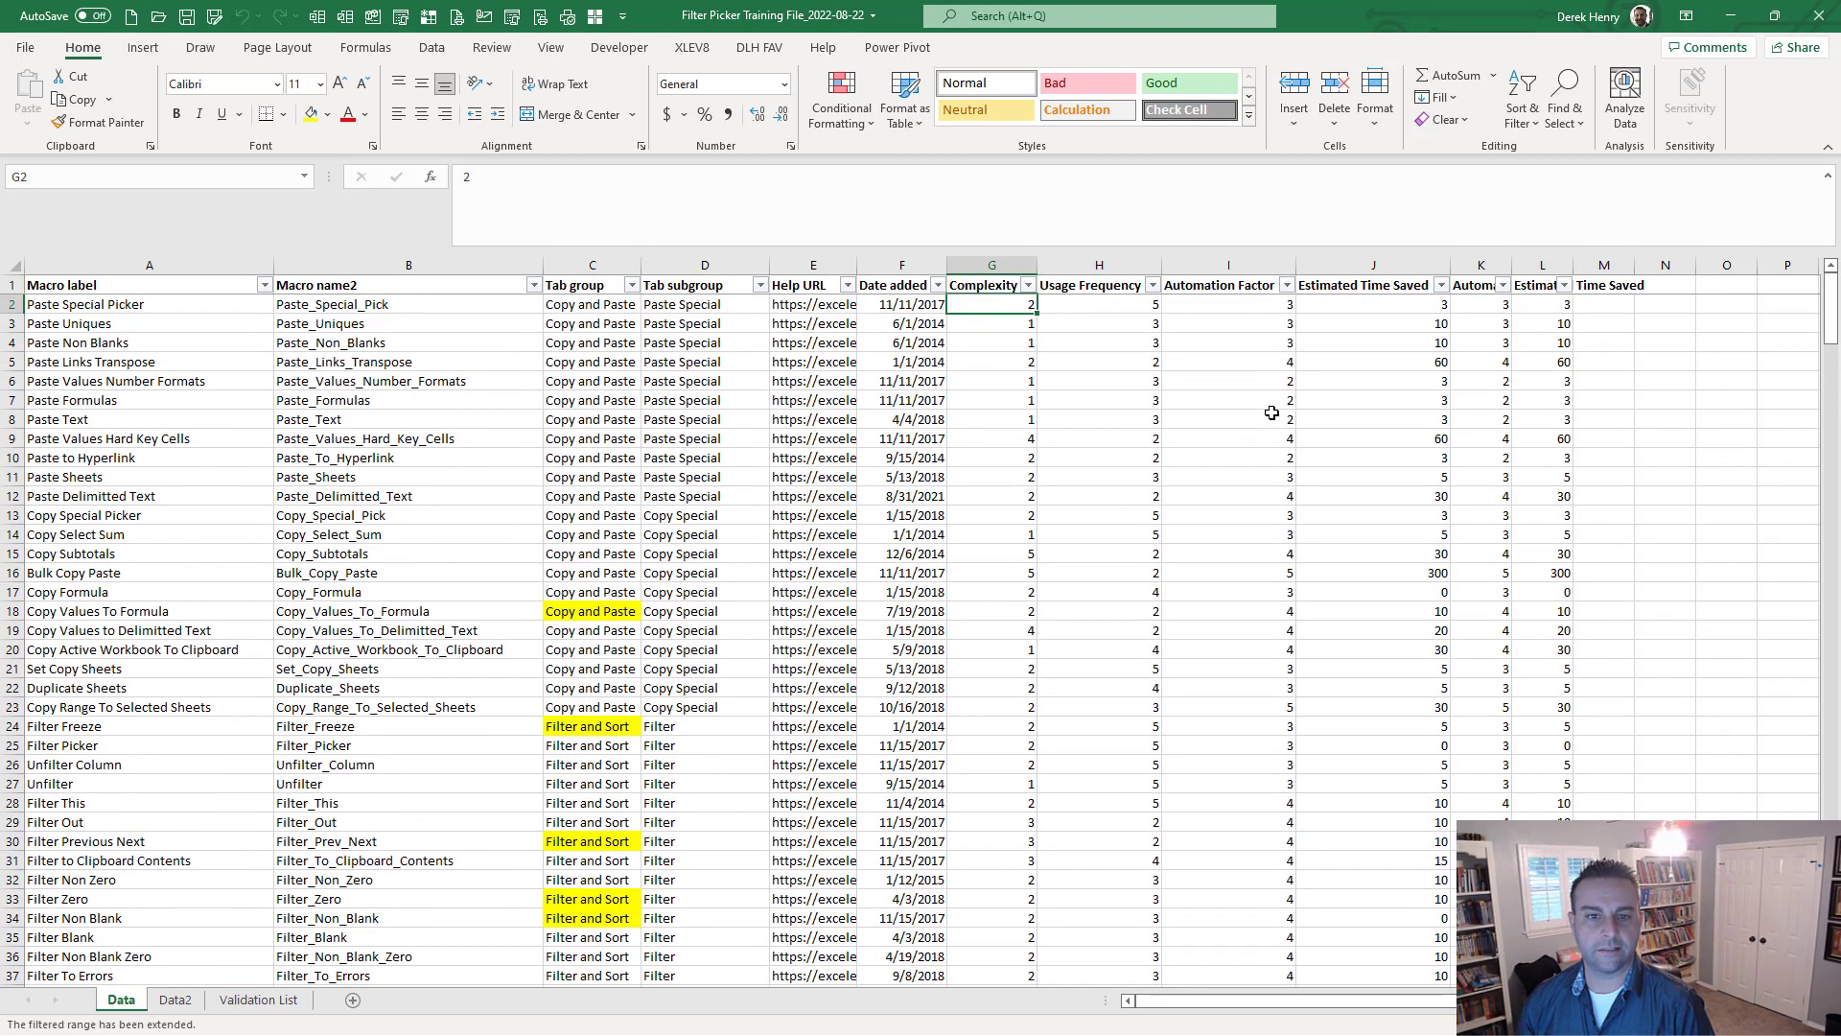
pyautogui.hotkey('ctrl', 'shift', 'Down')
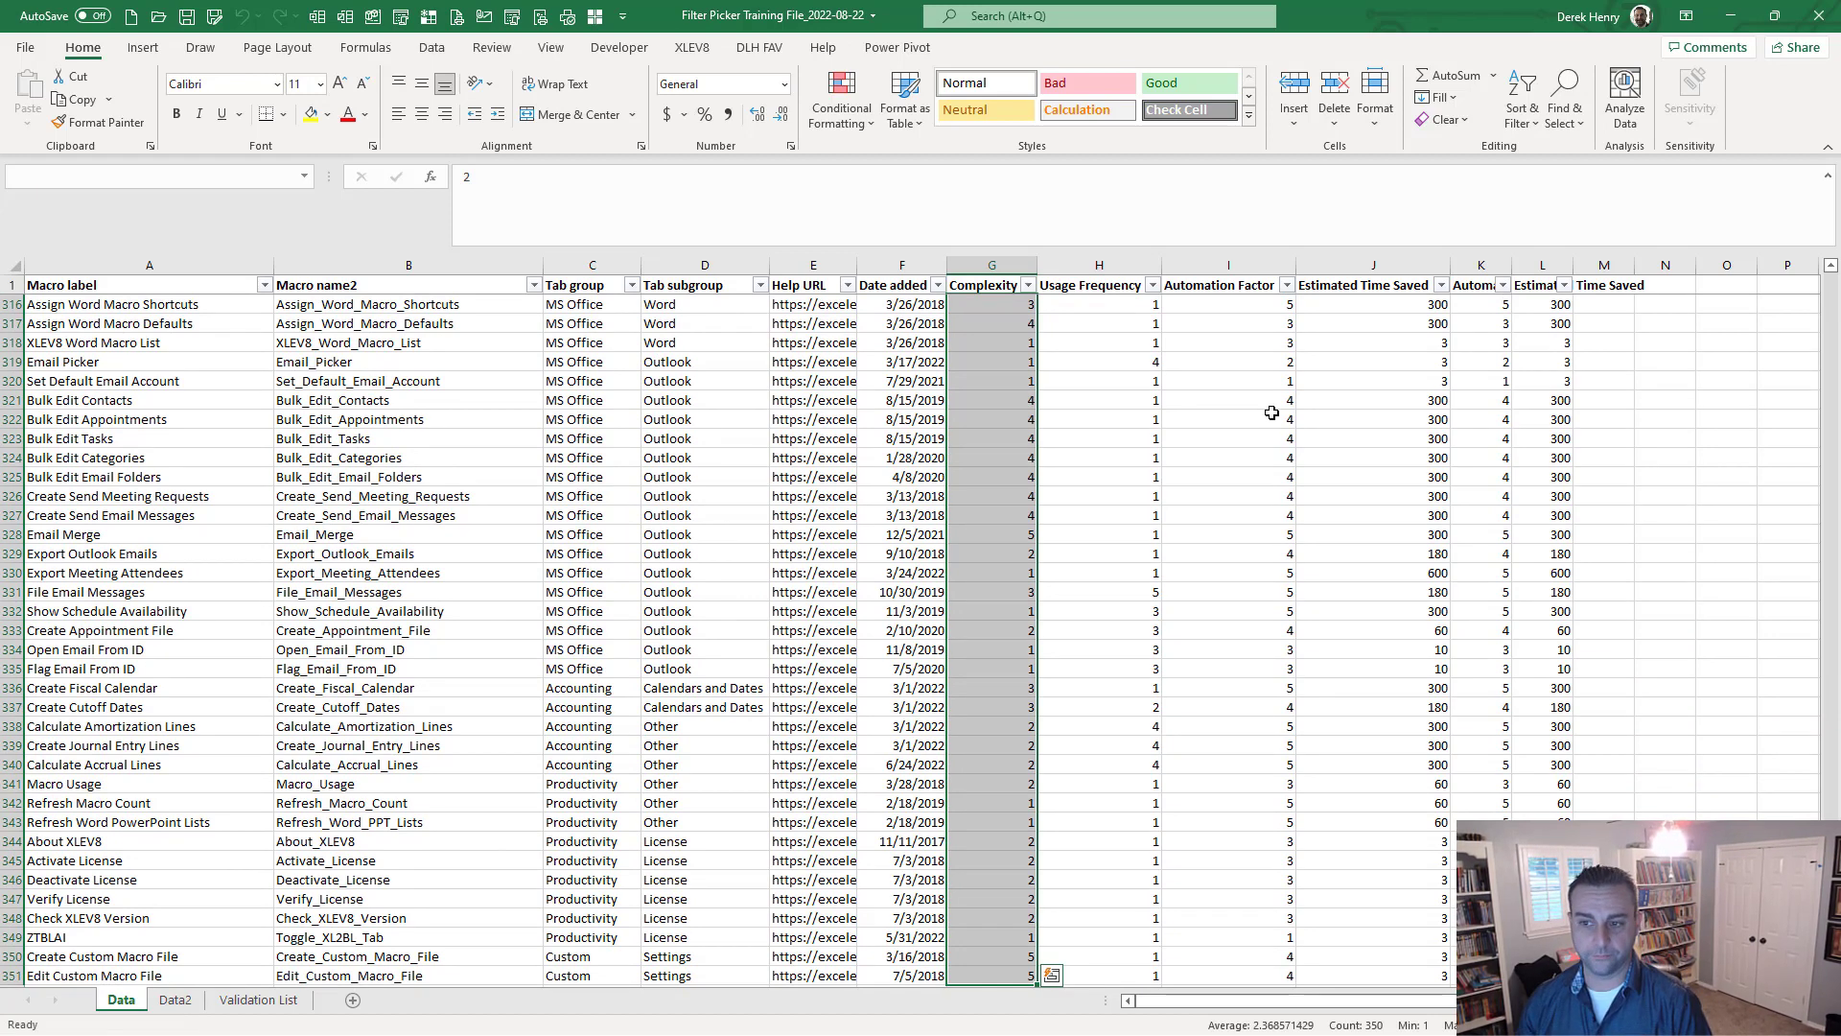
pyautogui.hotkey('ctrl', 'shift', 'f')
pyautogui.press('BackSpace')
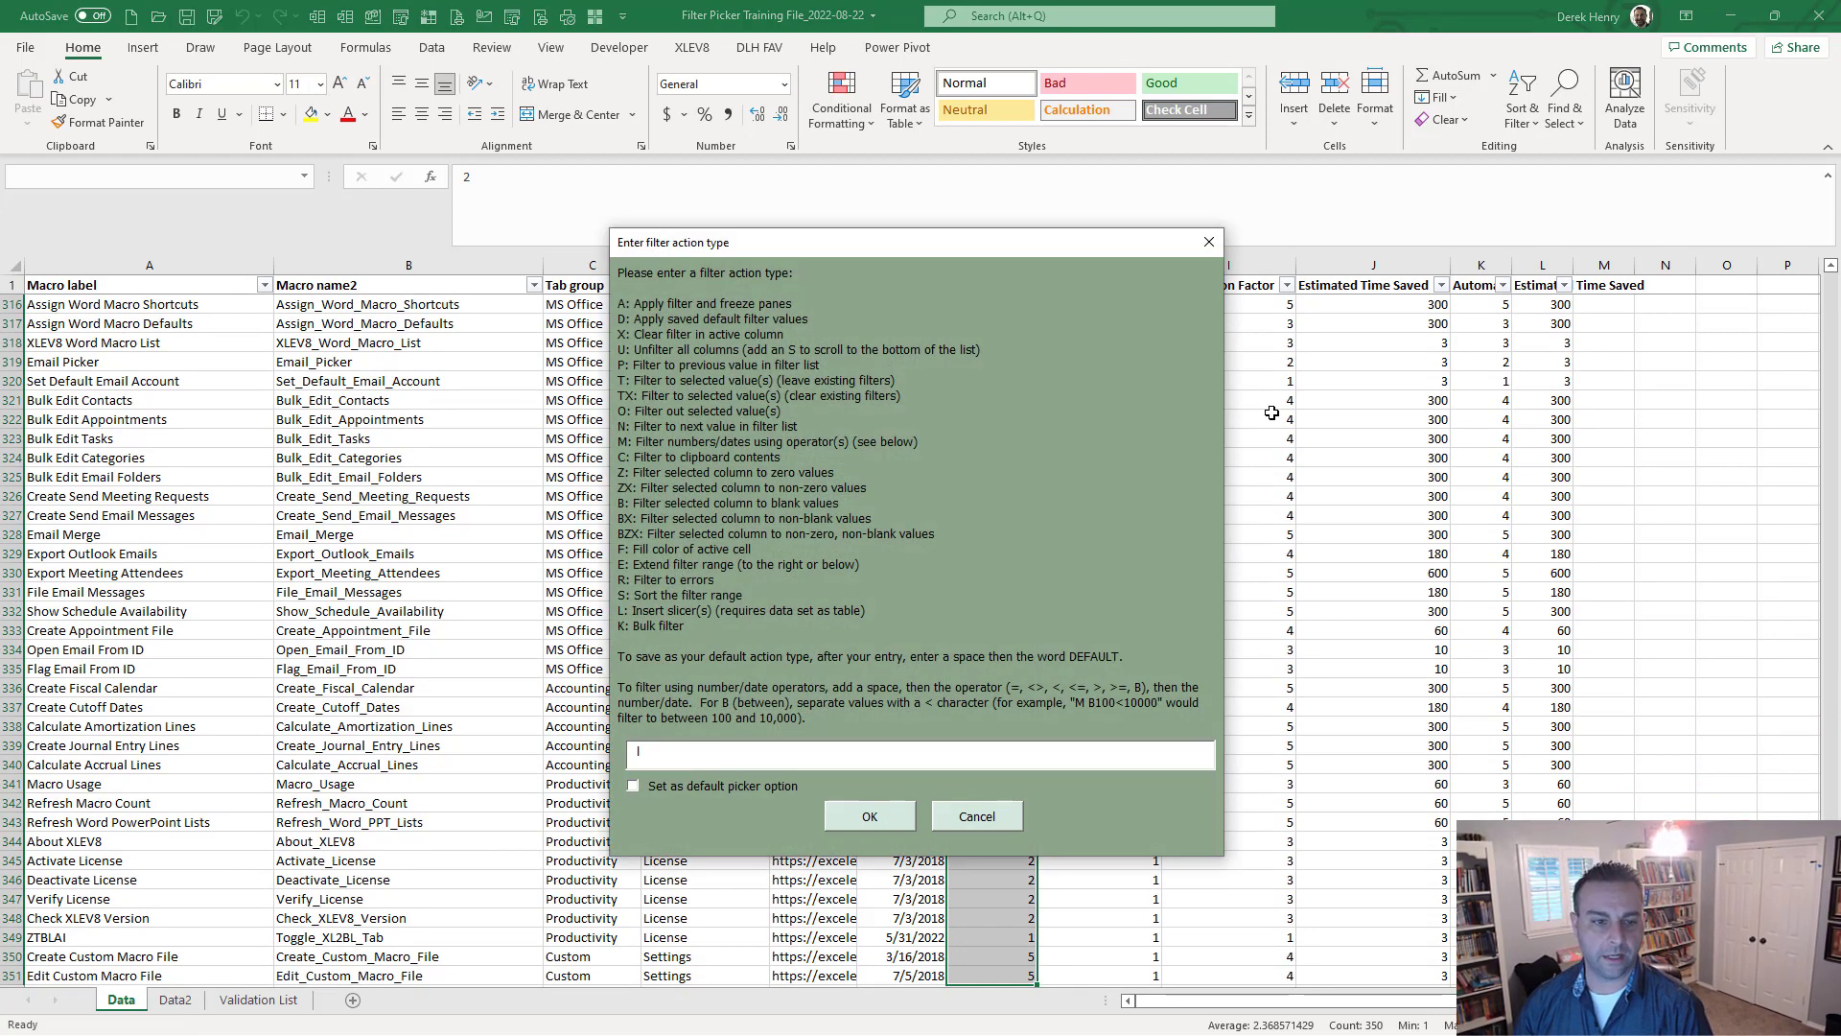
pyautogui.write('l')
pyautogui.press('Return')
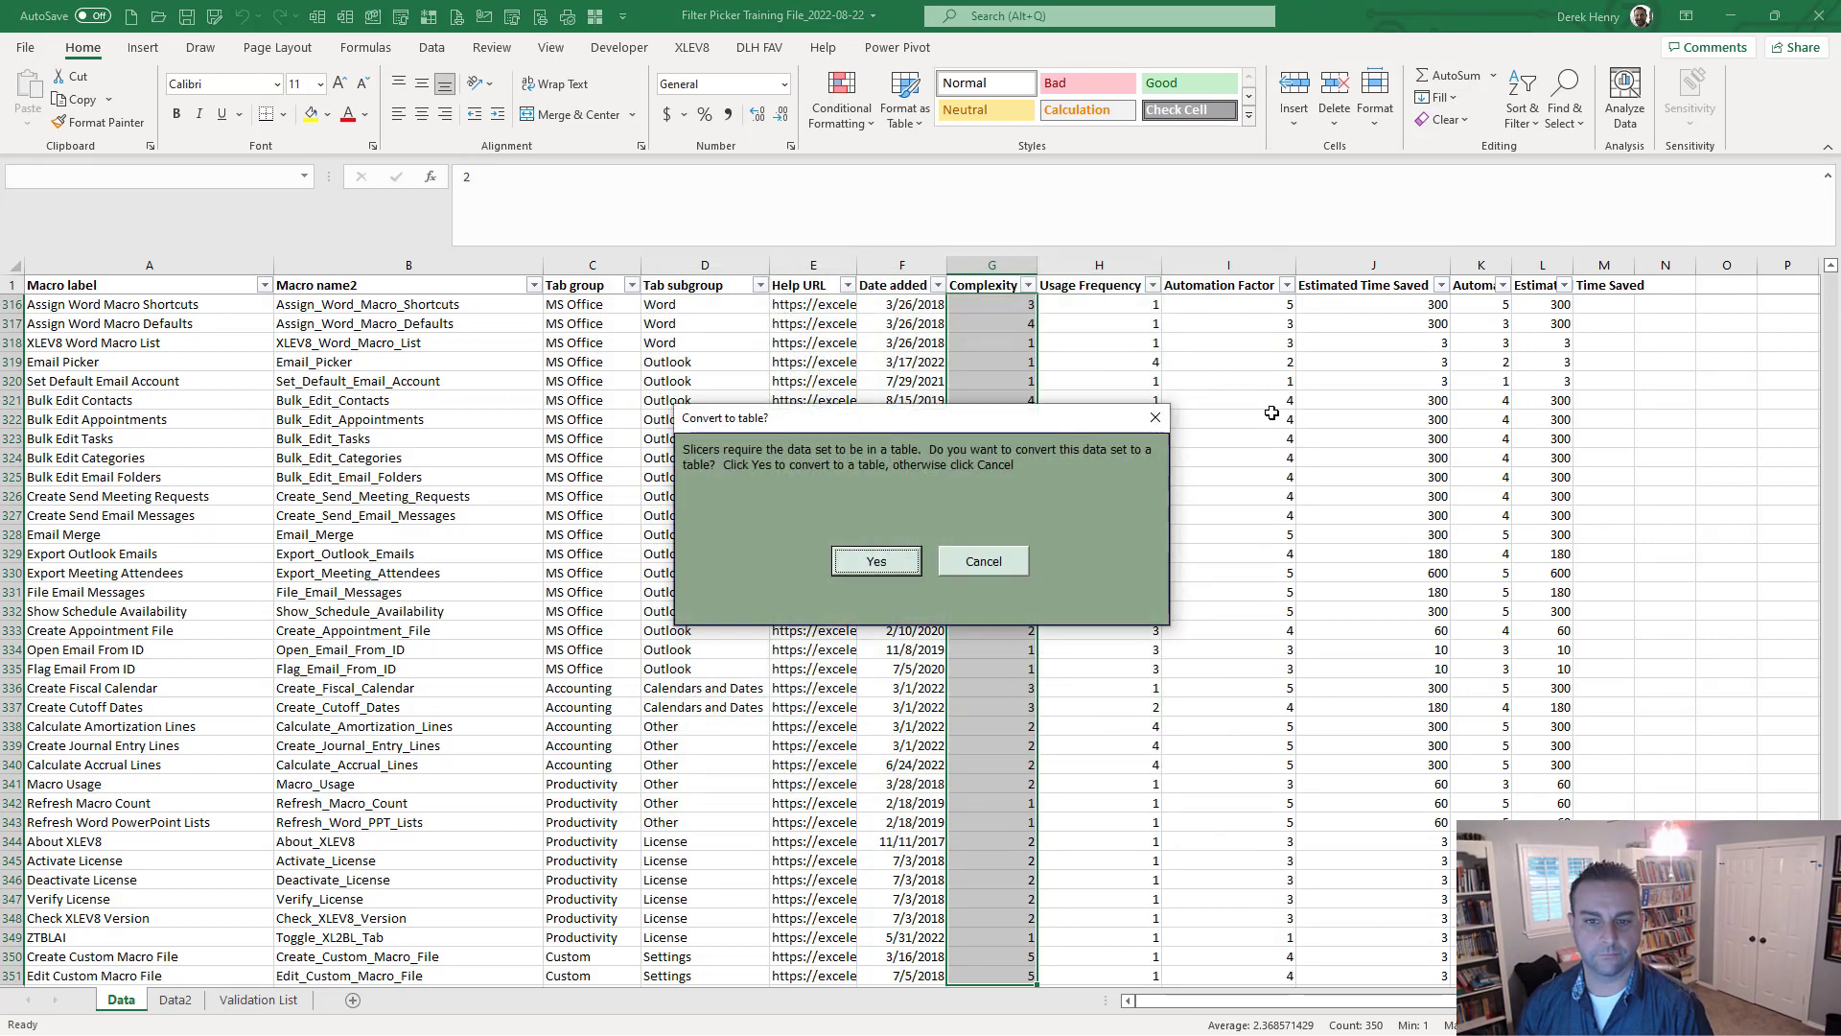
pyautogui.click(876, 561)
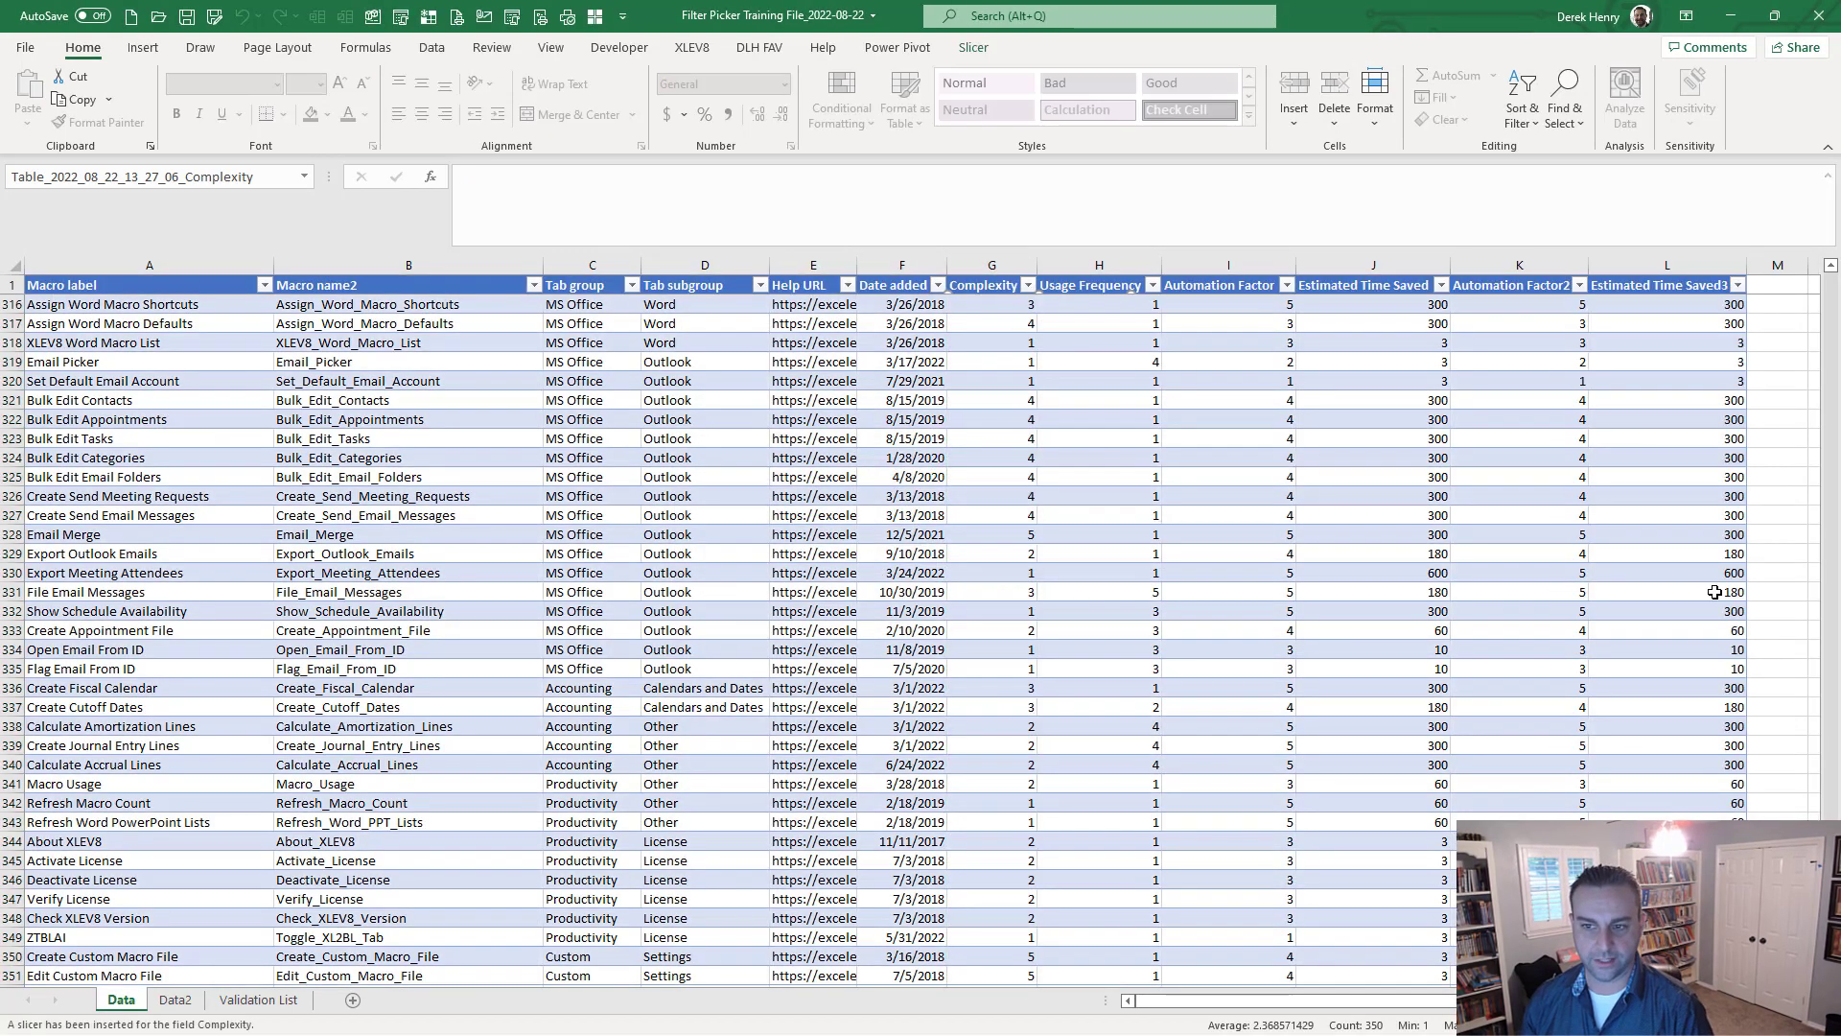
# Move the Complexity slicer over the Estimated Time Saved3 column and use it to filter to values 1, 2 and 3.
pyautogui.hscroll(3, 1712, 589)
pyautogui.hscroll(-3, 1662, 591)
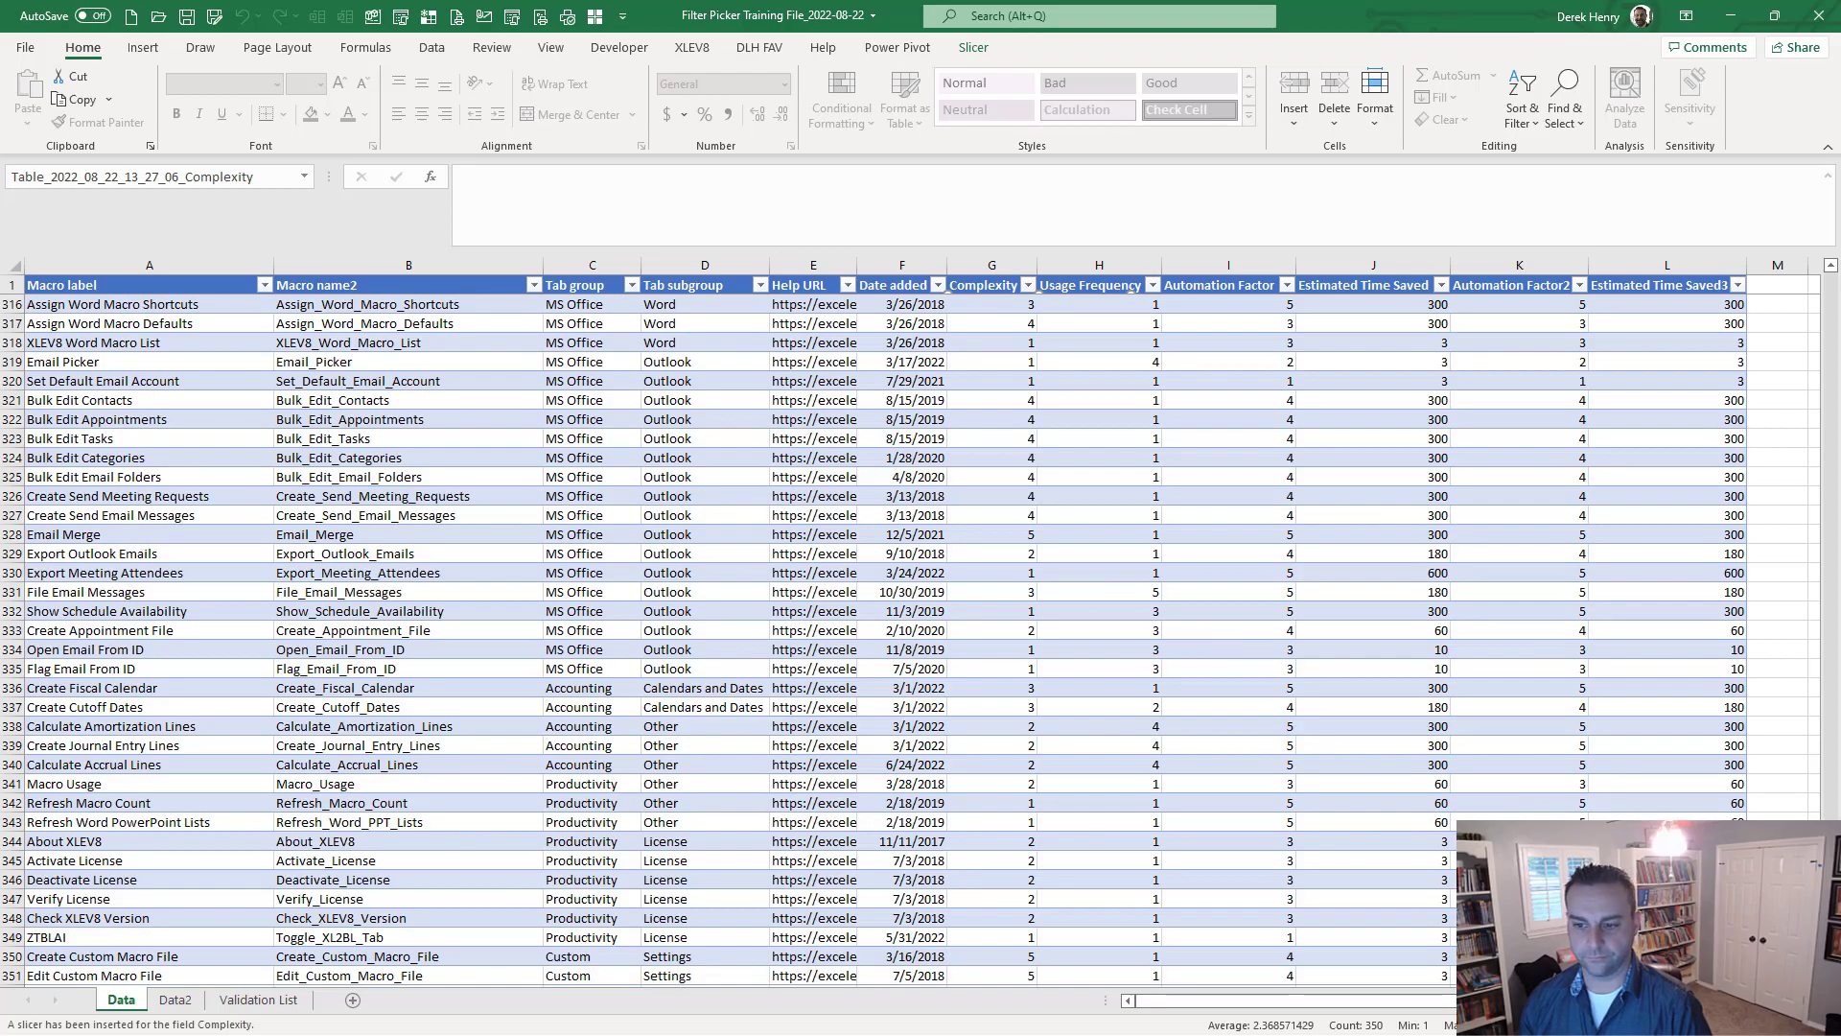
pyautogui.scroll(20, 1783, 412)
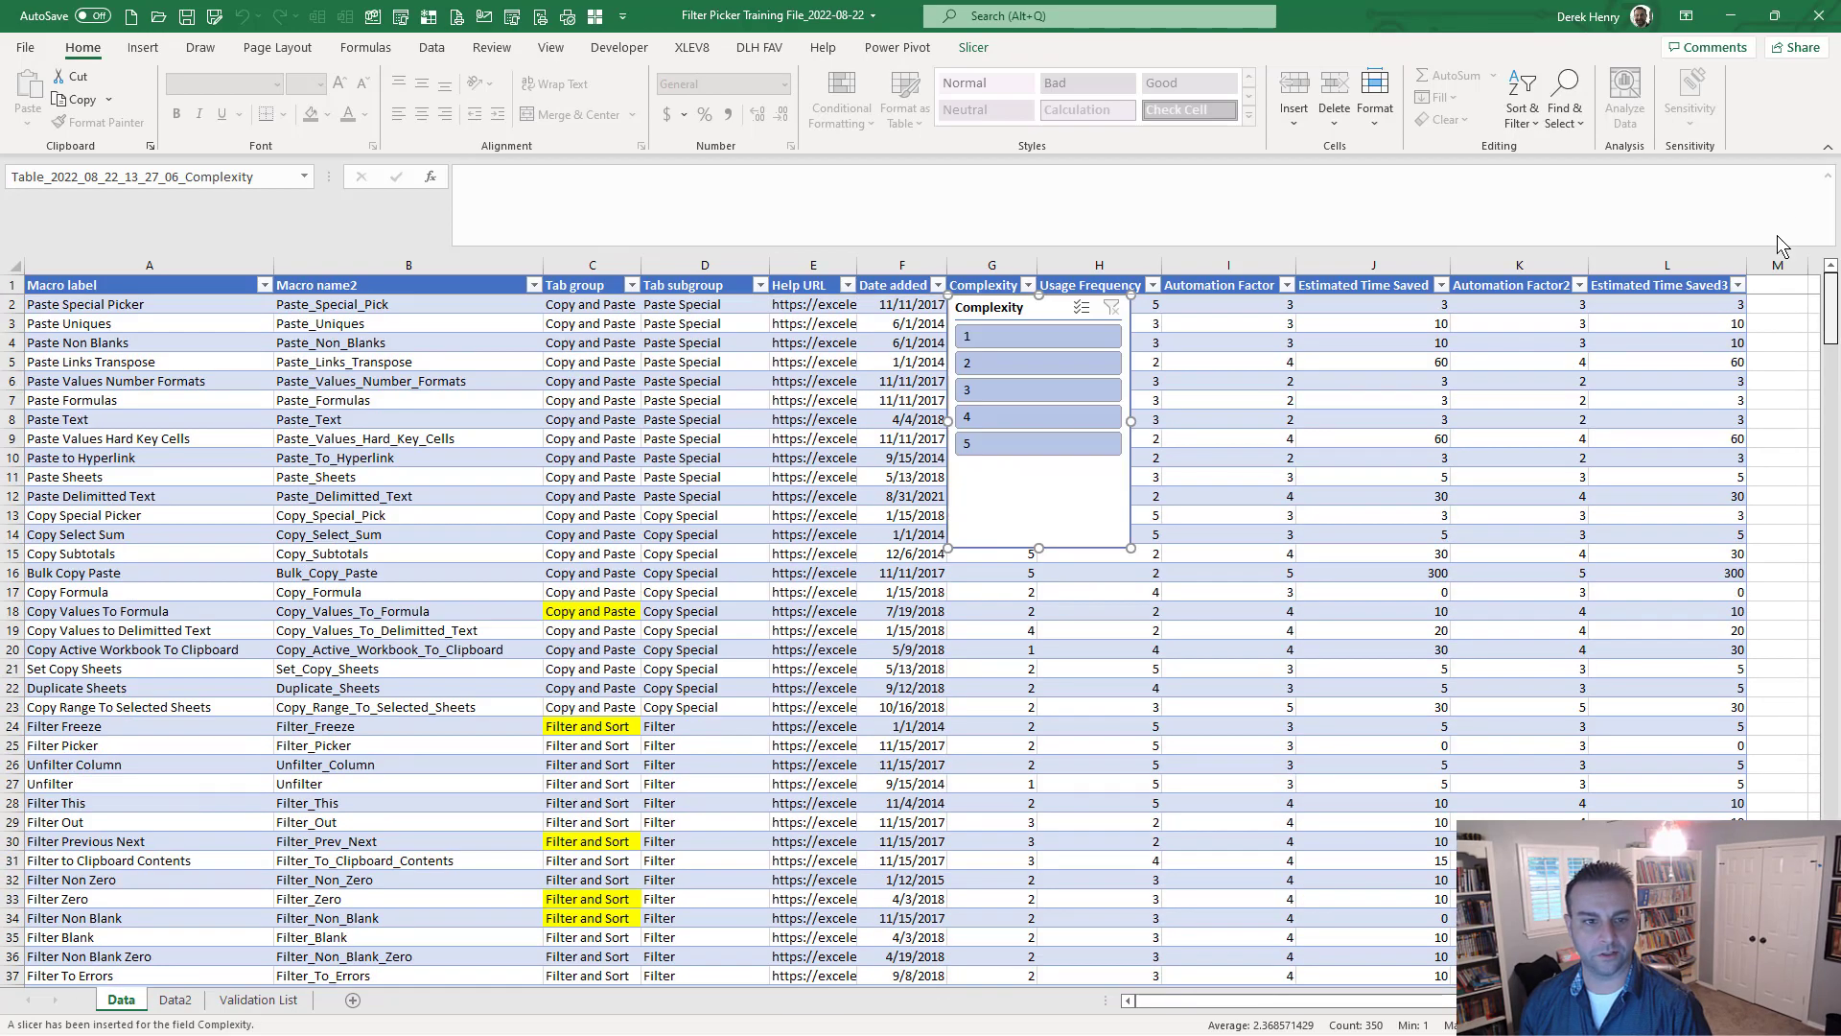
pyautogui.moveTo(973, 299); pyautogui.dragTo(1618, 395)
pyautogui.click(1648, 435)
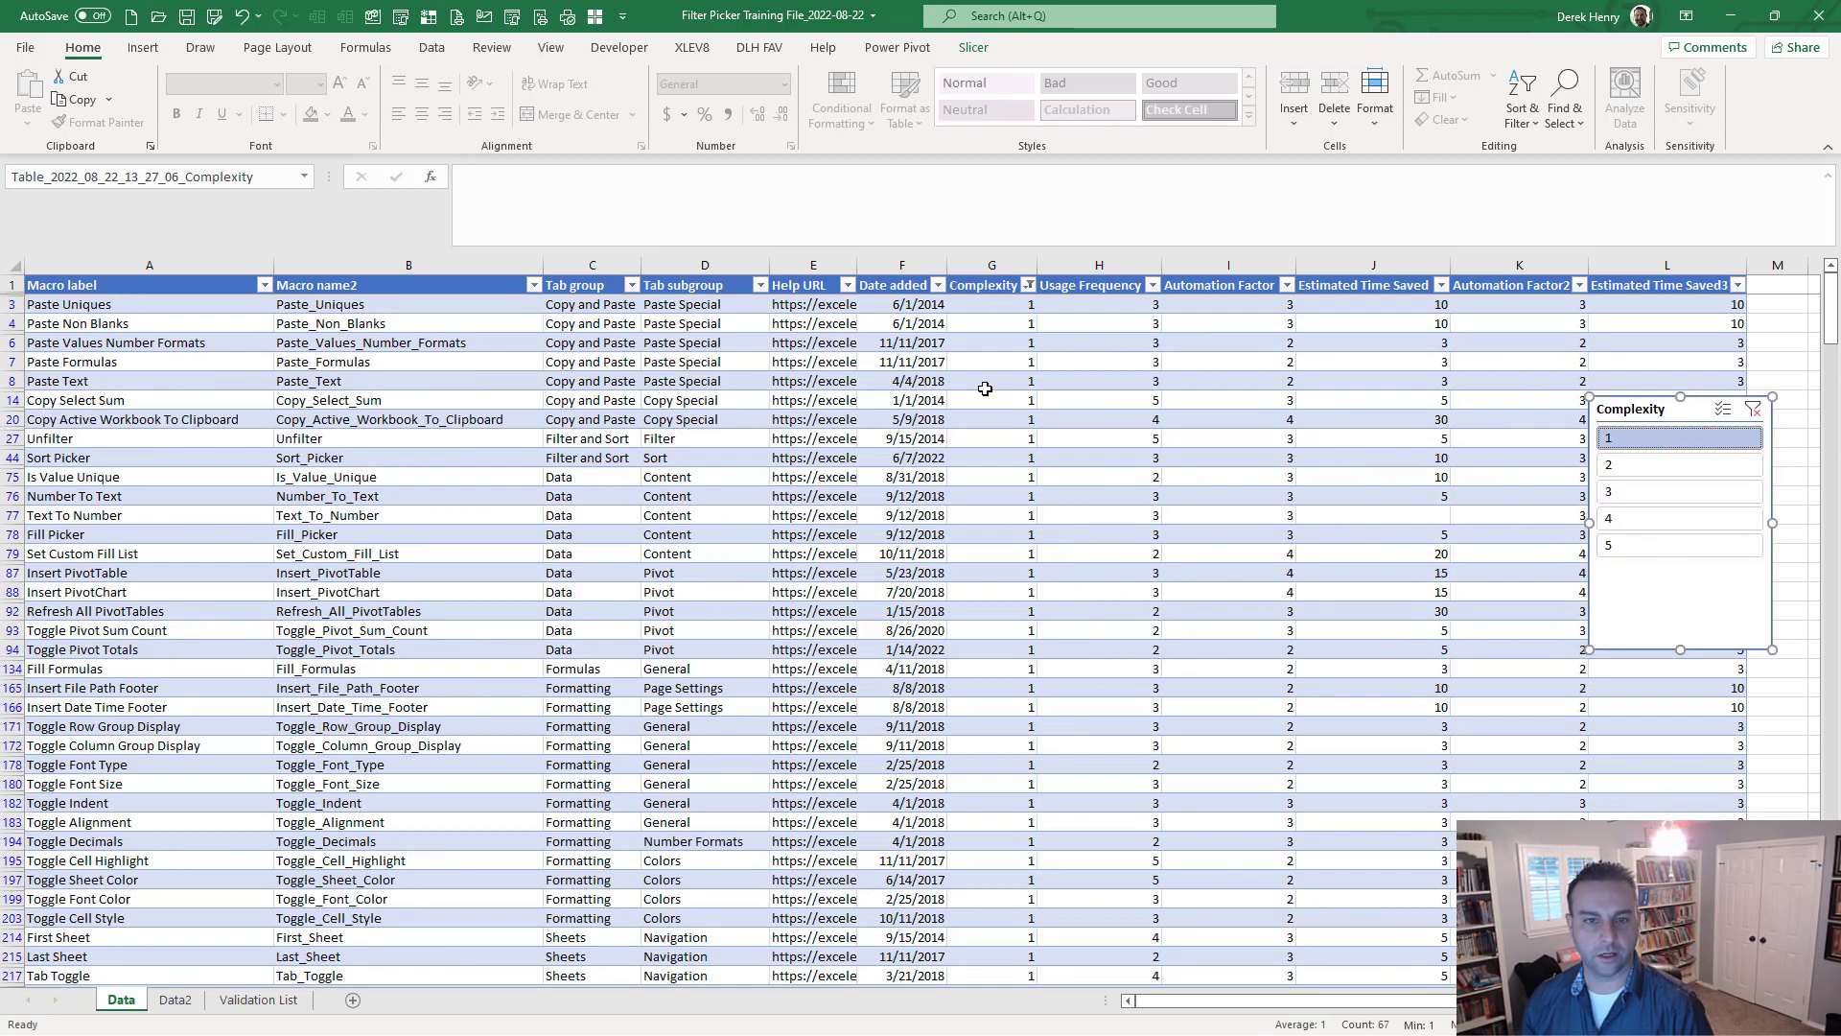
pyautogui.keyDown('ctrl'); pyautogui.click(1638, 466); pyautogui.keyUp('ctrl')
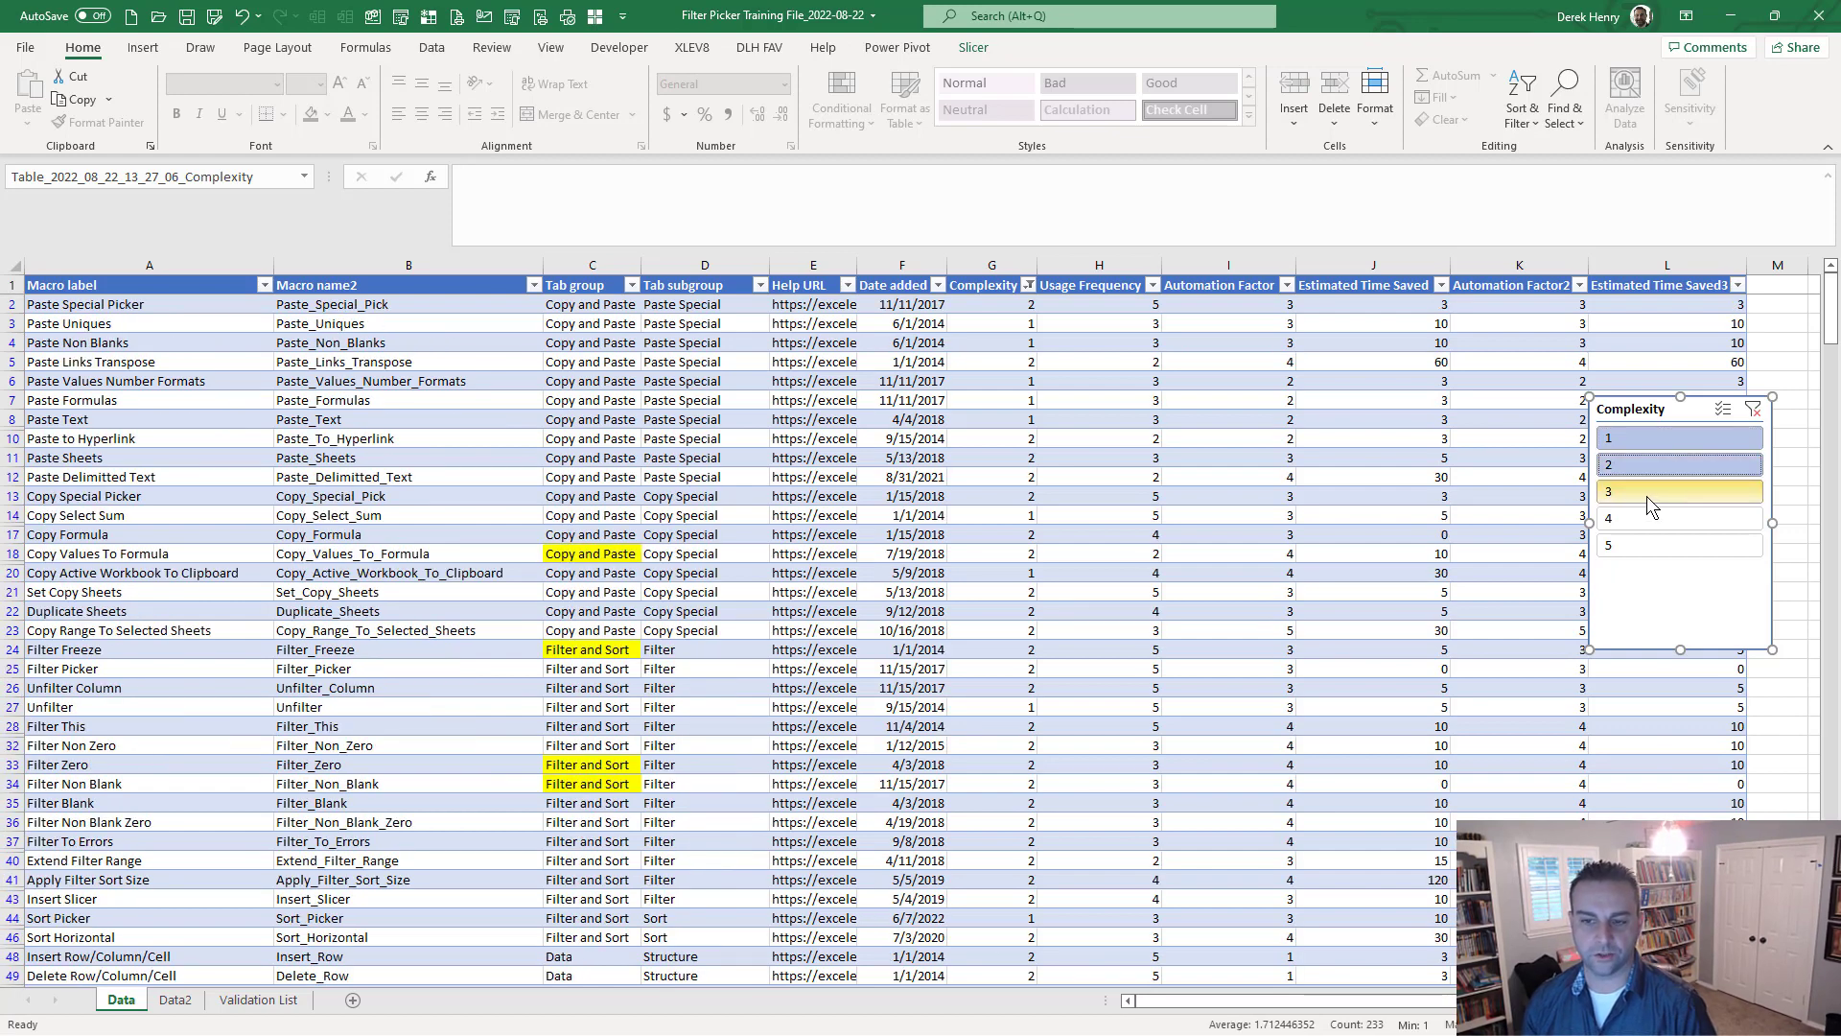
pyautogui.keyDown('ctrl'); pyautogui.click(1648, 497); pyautogui.keyUp('ctrl')
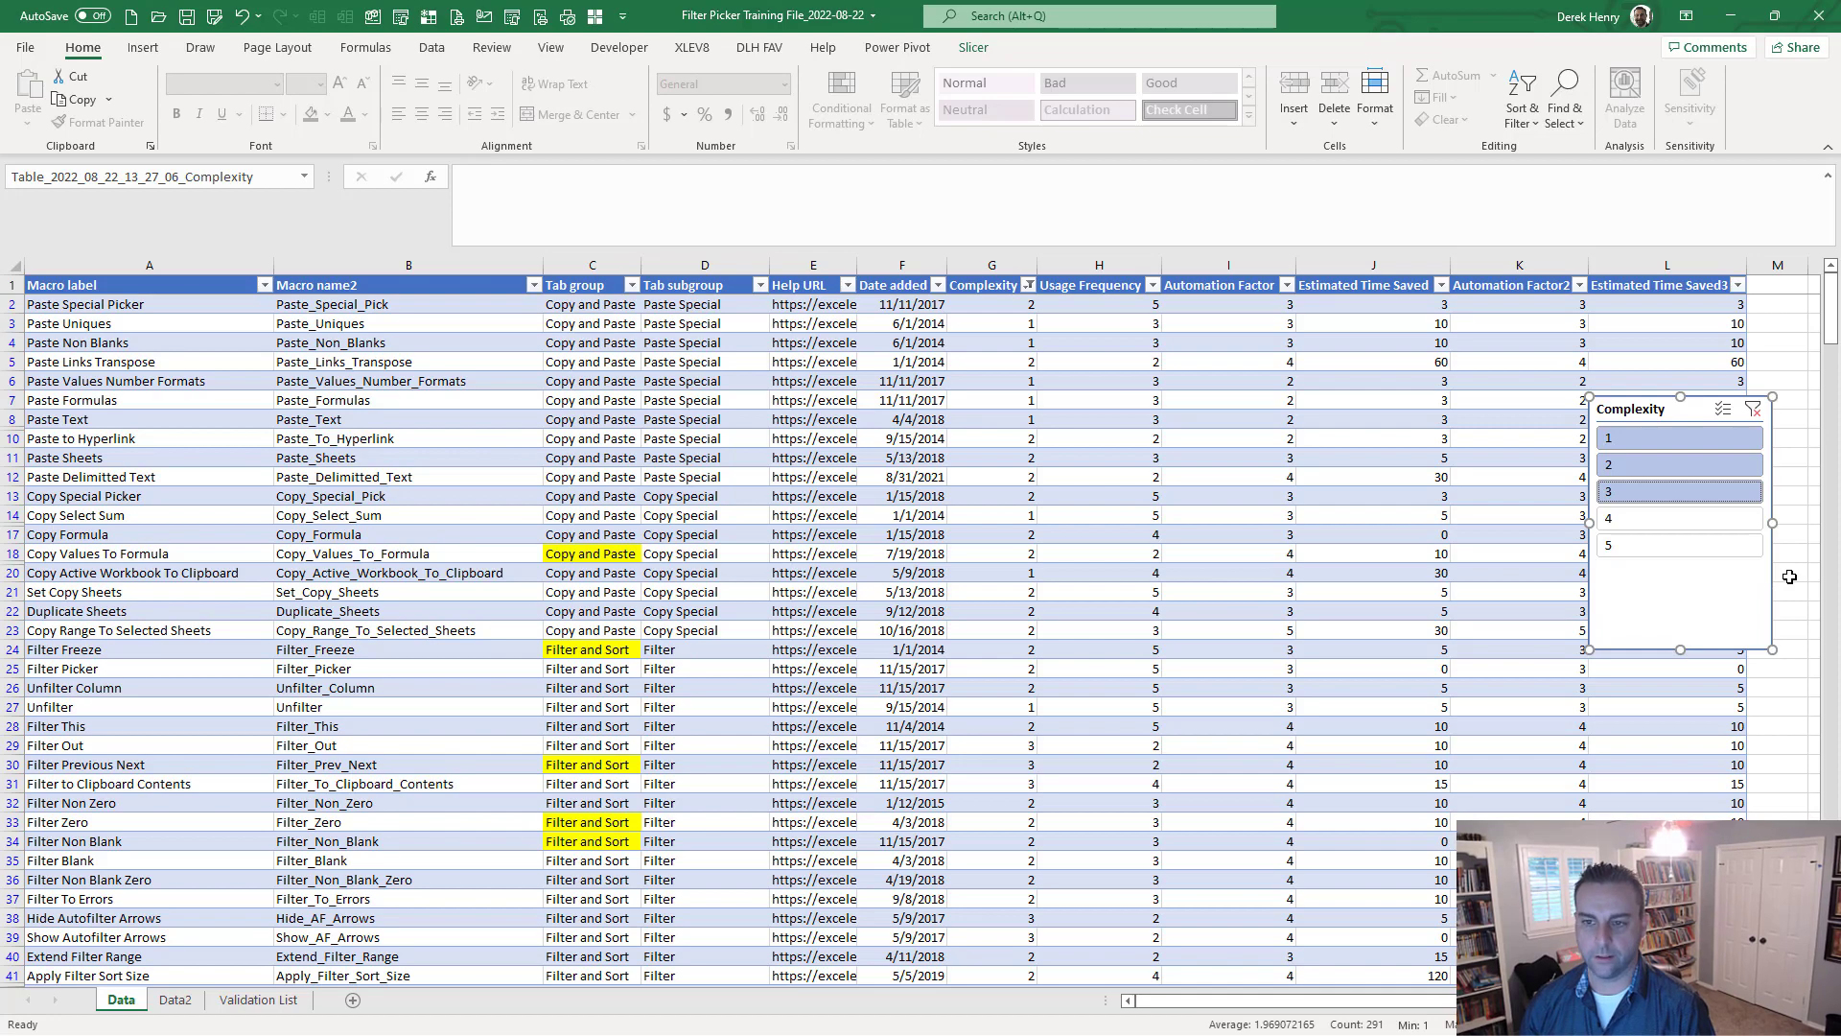
# Delete the Complexity slicer and unfilter all columns with action type U.
pyautogui.press('Delete')
pyautogui.click(988, 515)
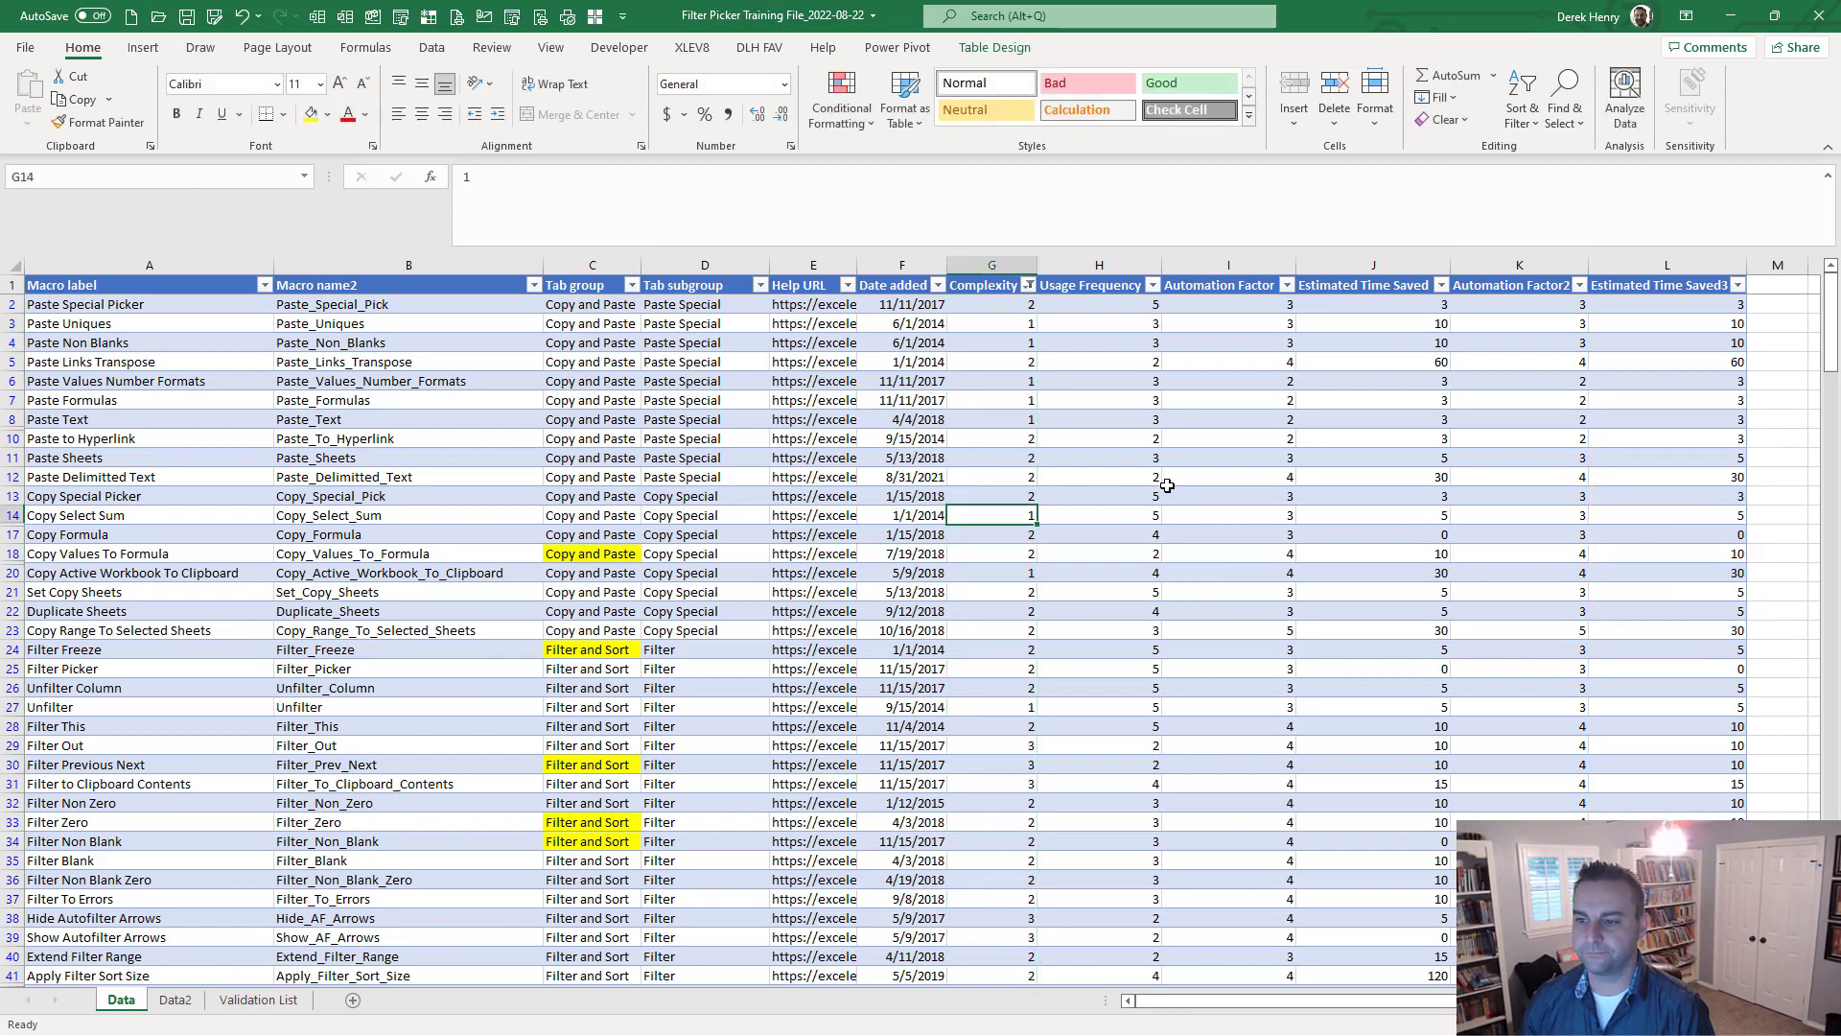
pyautogui.hotkey('ctrl', 'shift', 'f')
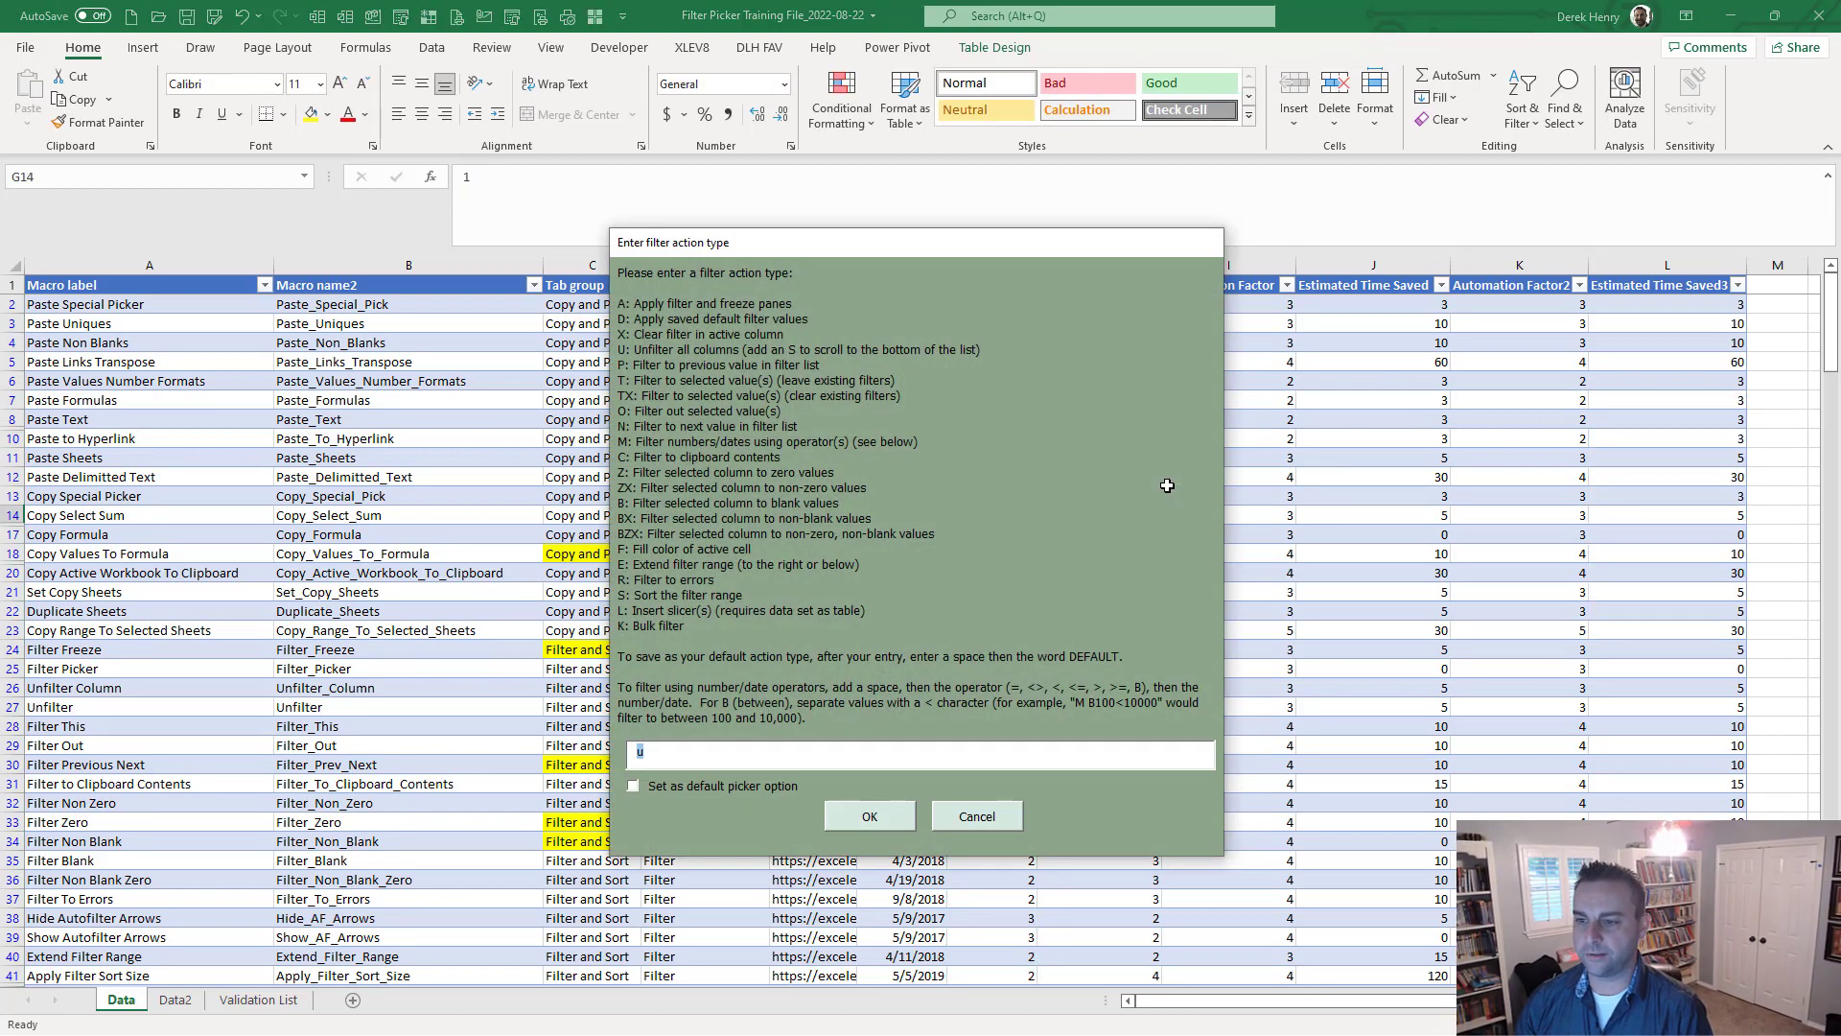
pyautogui.press('Return')
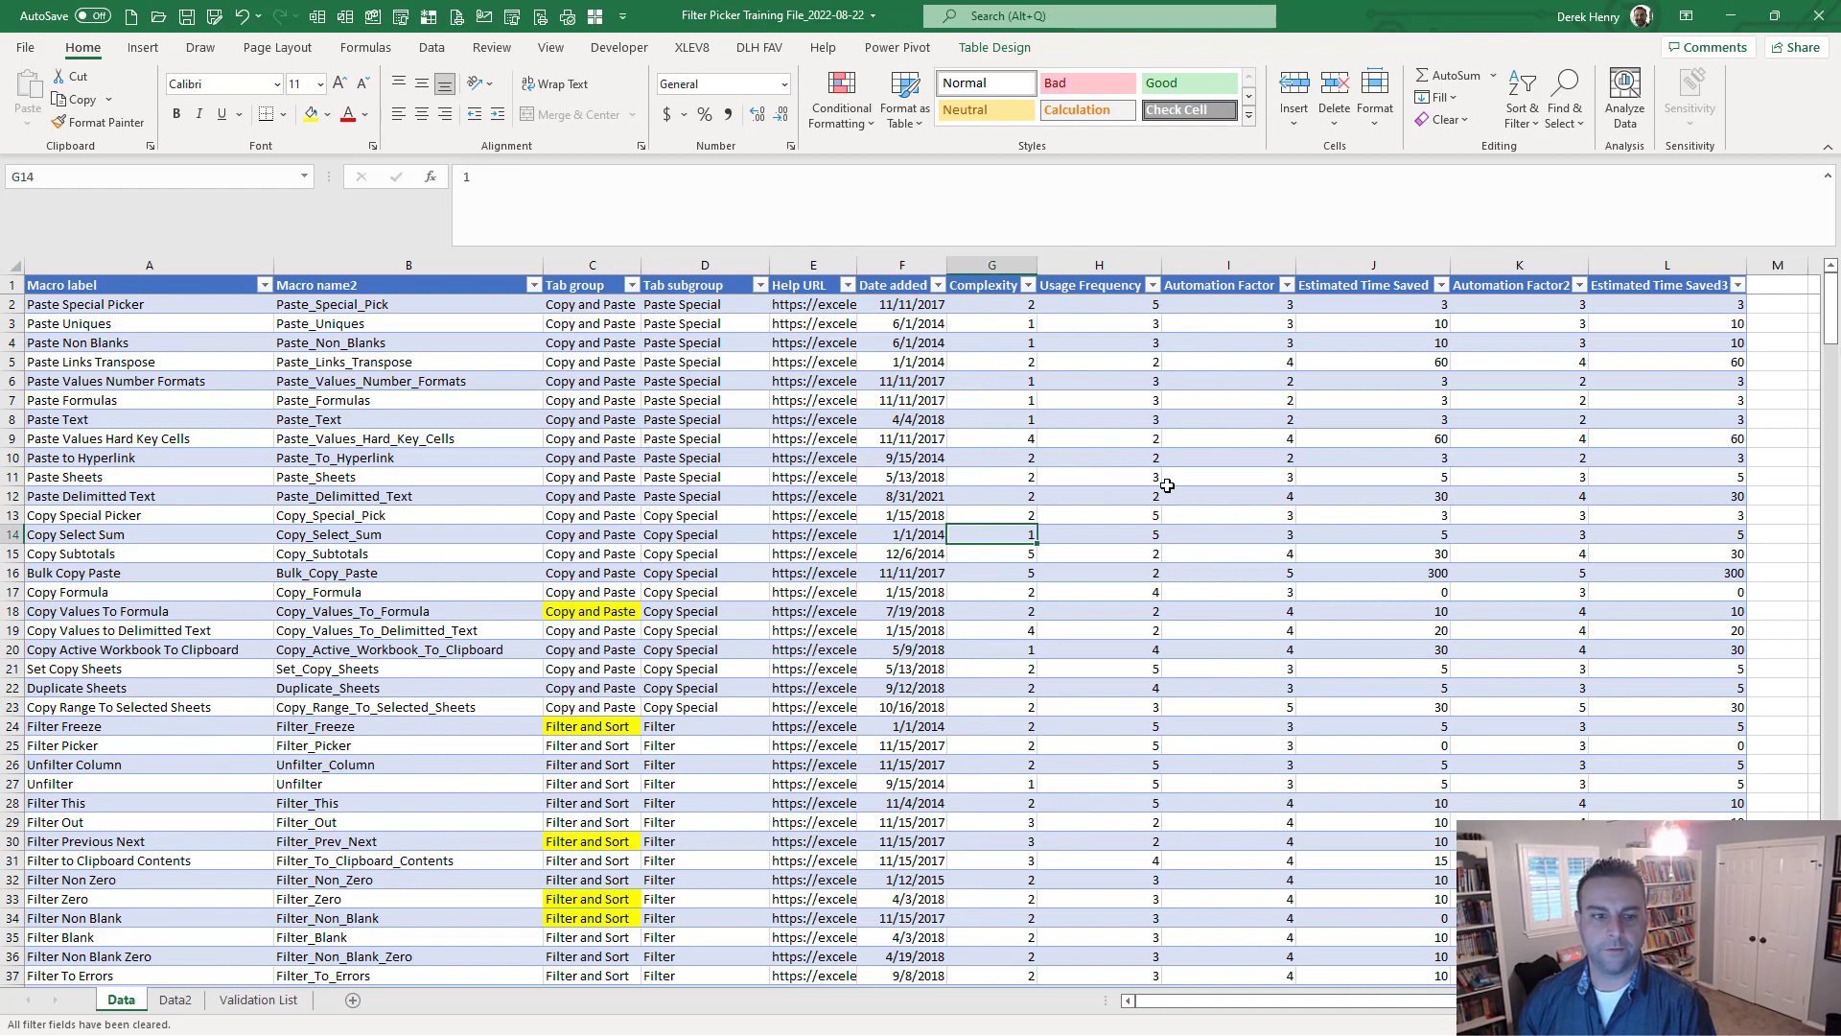
# Sort the filter range with action type S by A_A,C_Z,E_A and save that sort as default 4.
pyautogui.hotkey('ctrl', 'shift', 'f')
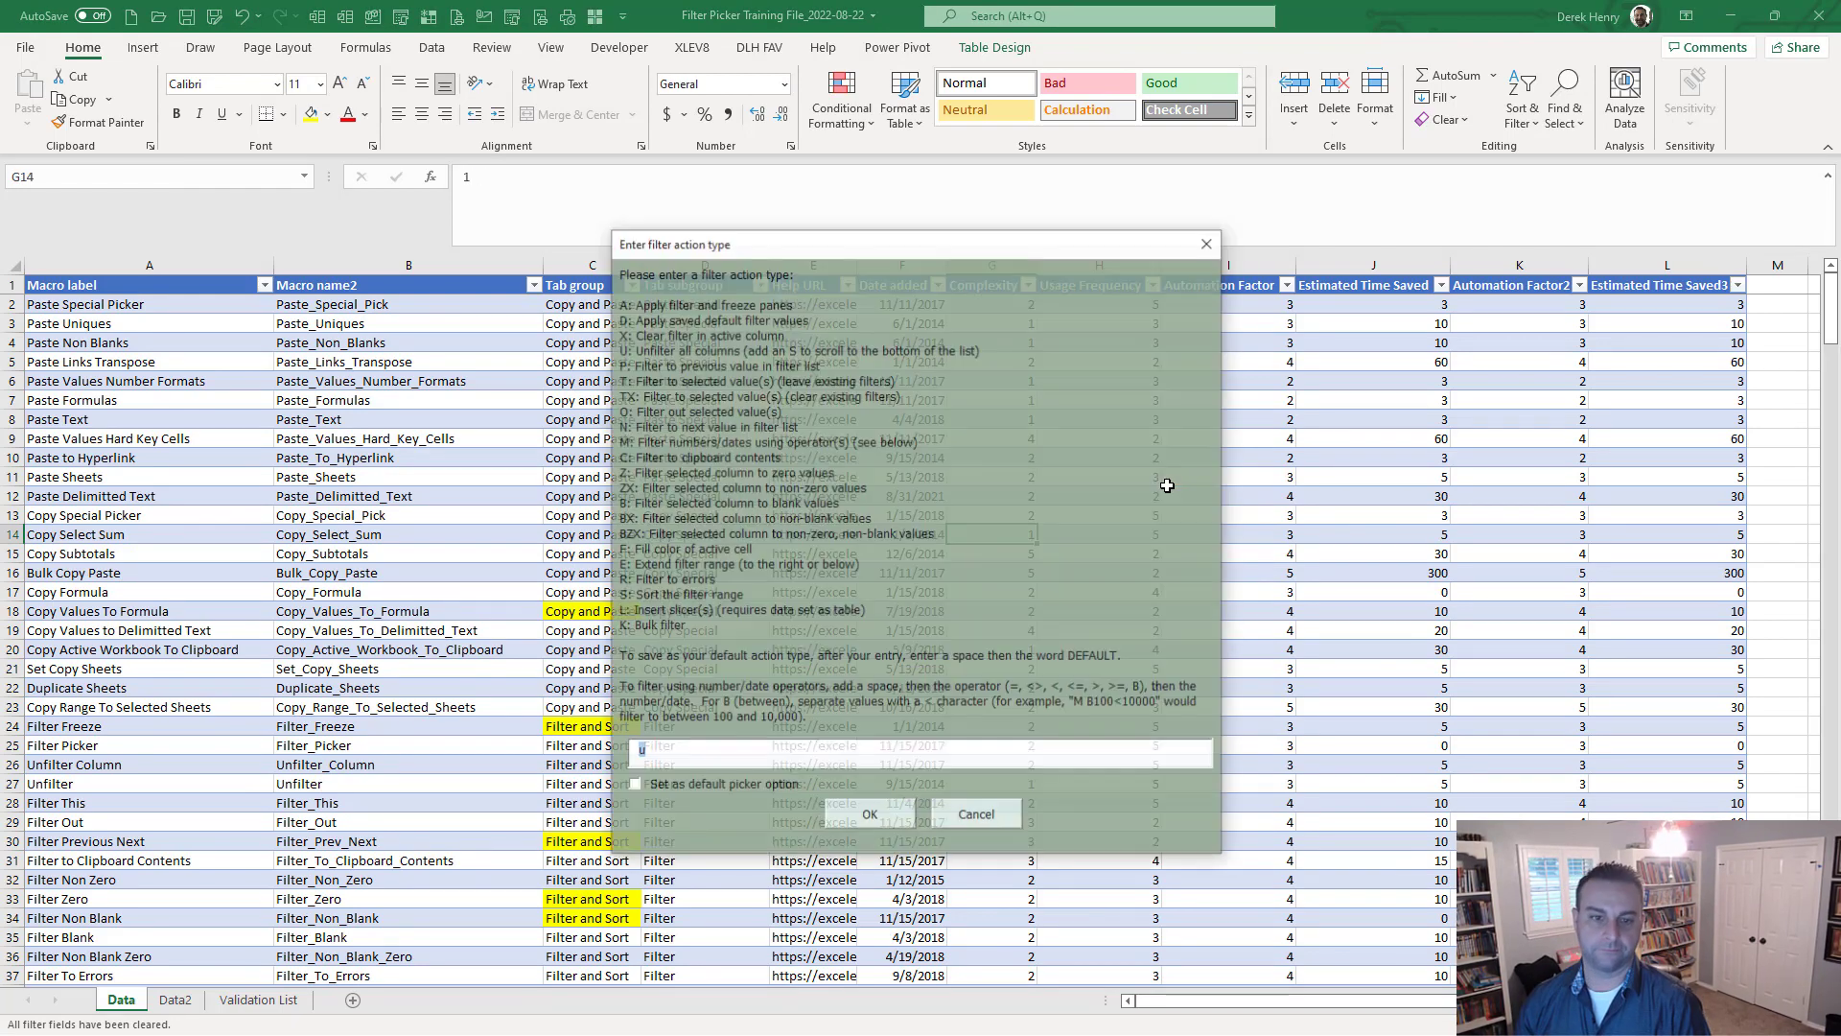
pyautogui.write('s')
pyautogui.press('Return')
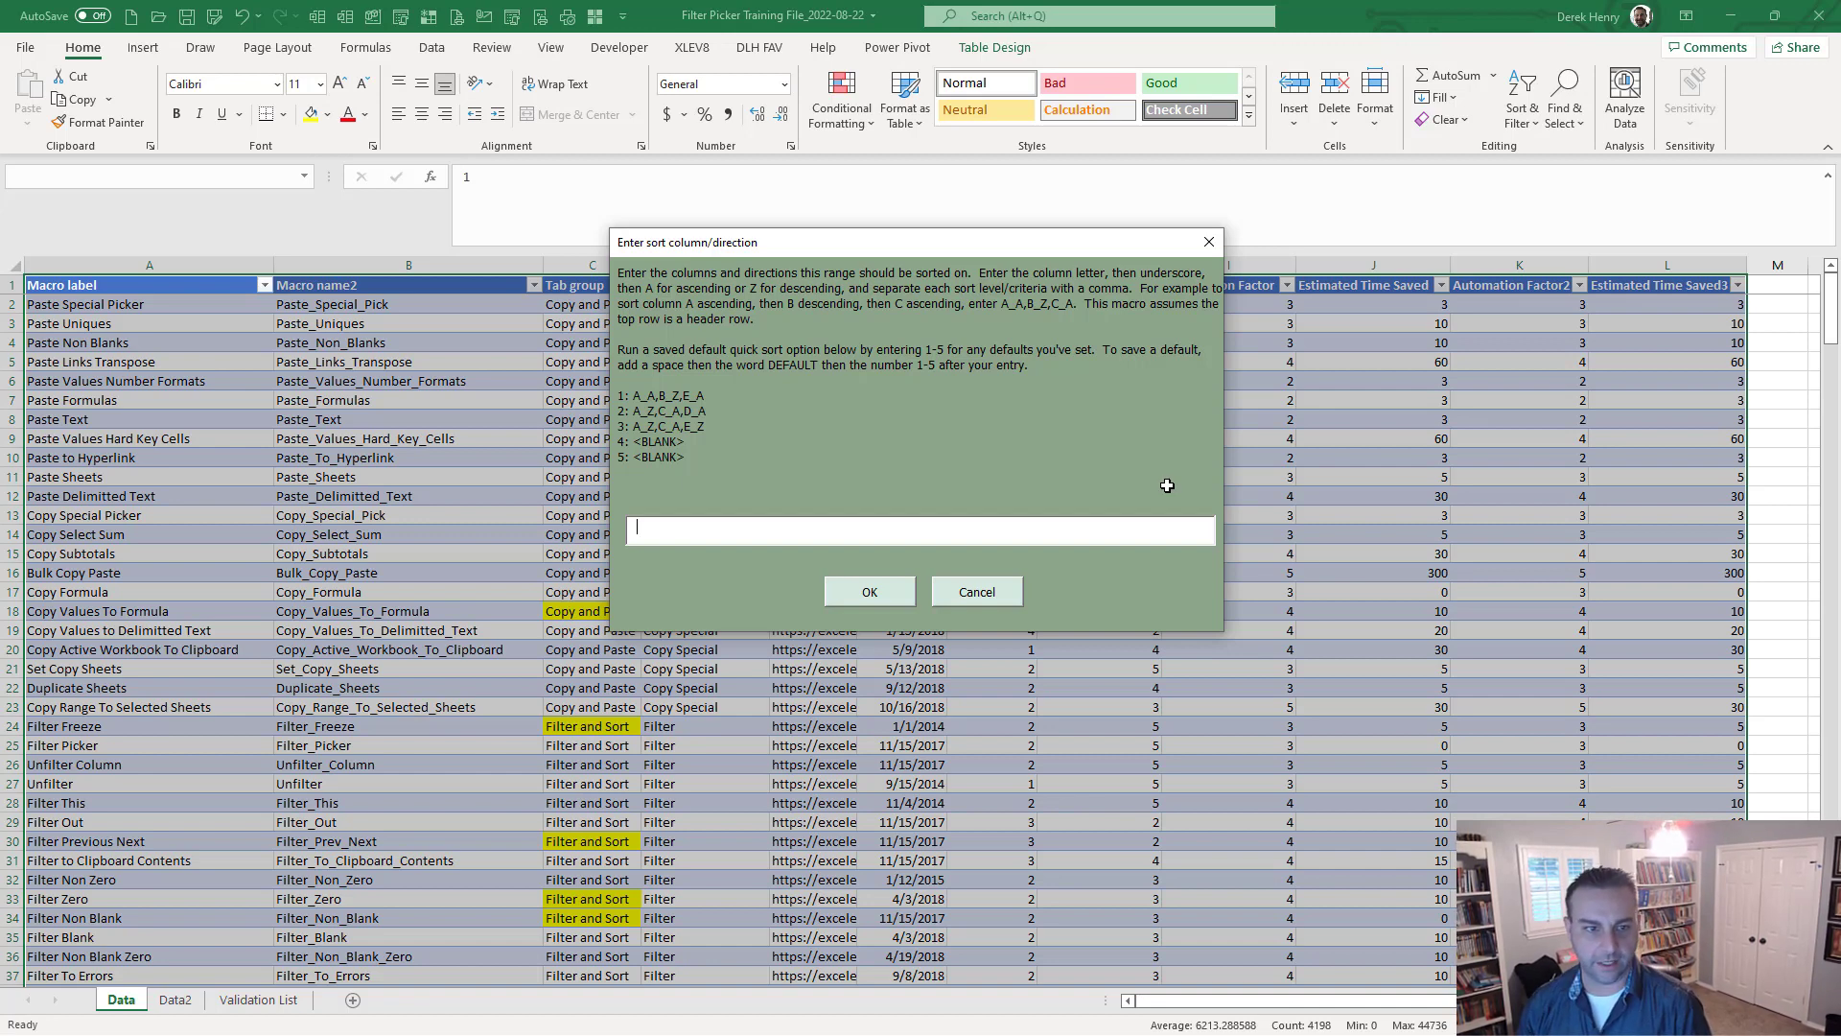
pyautogui.write('A_')
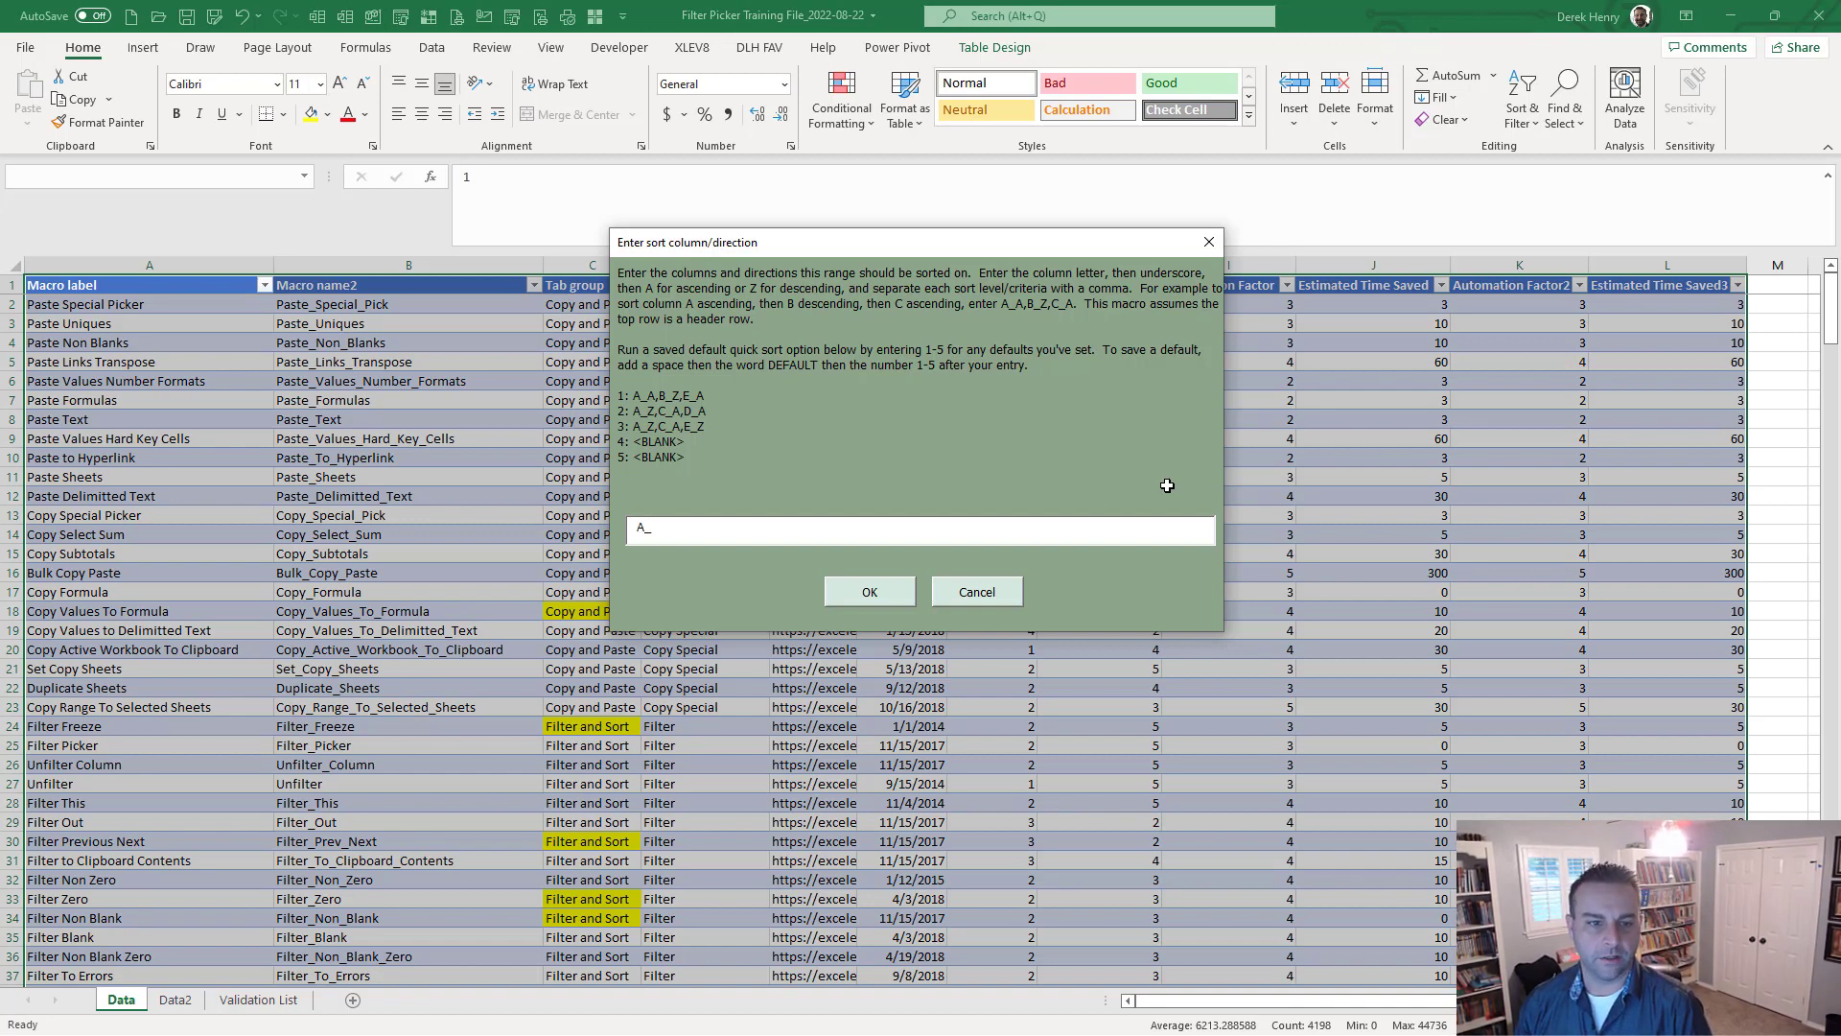
pyautogui.press('BackSpace')
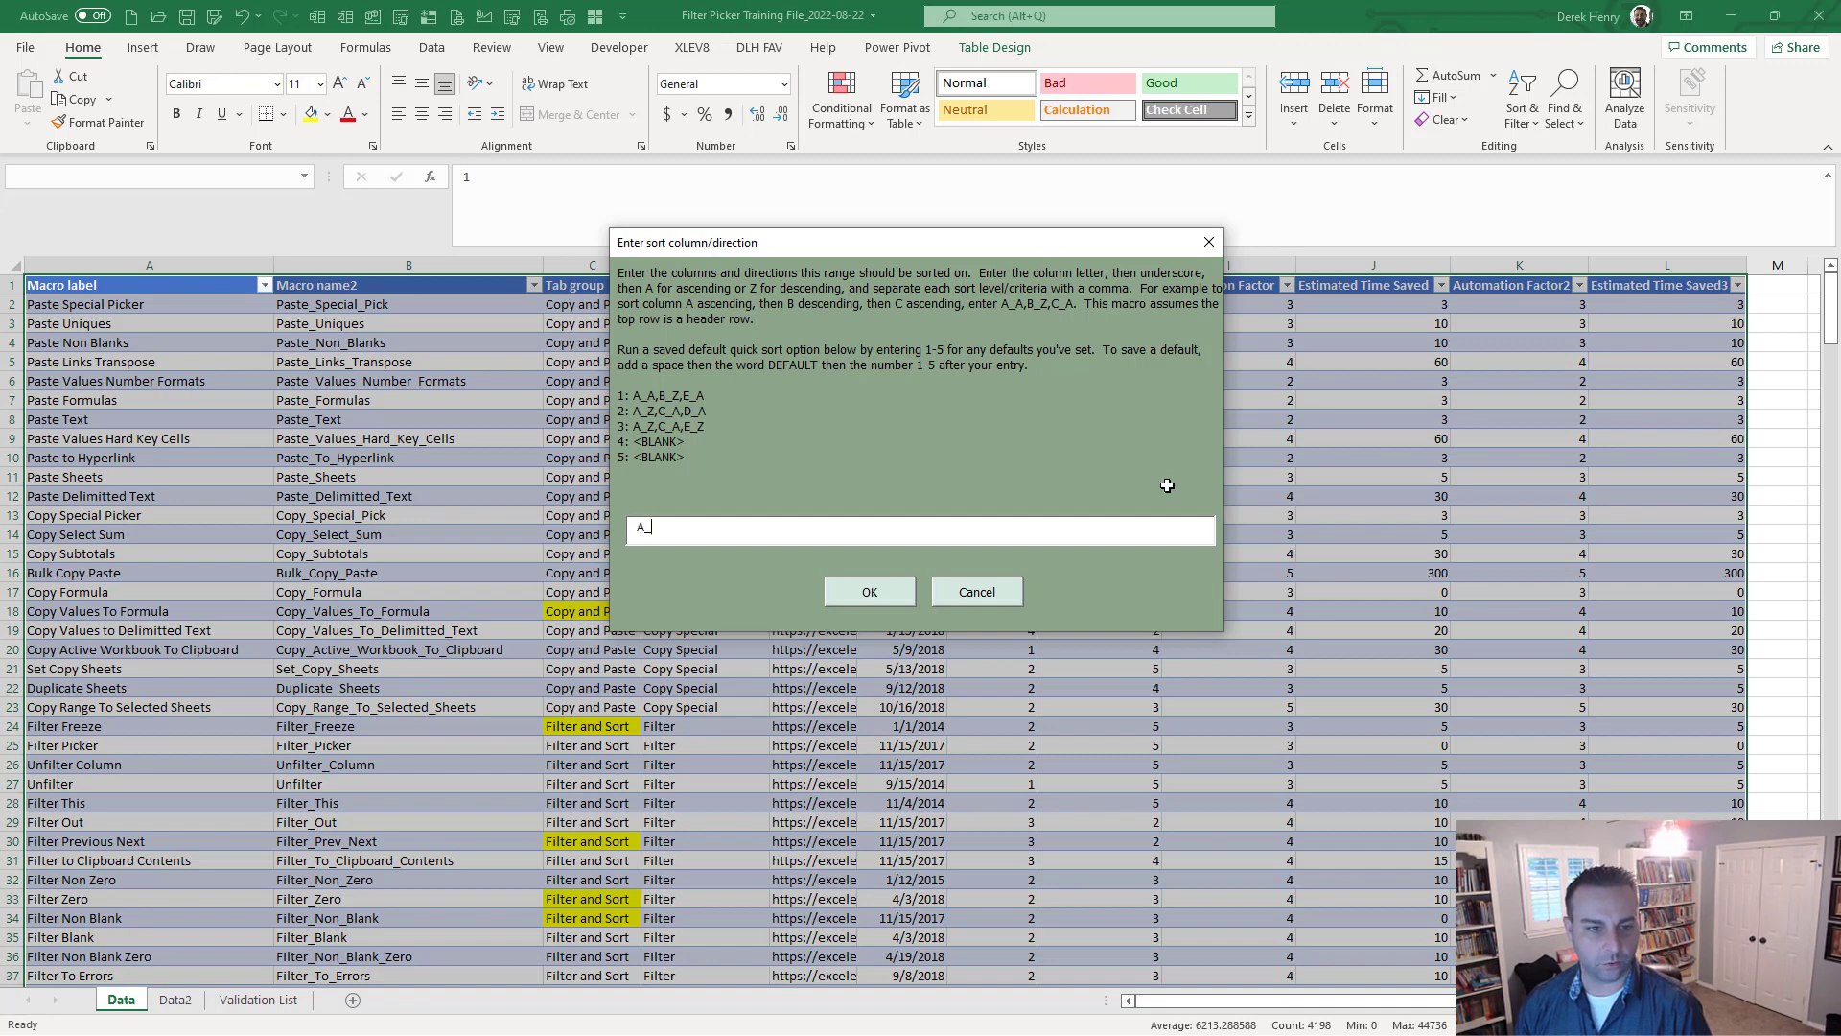
pyautogui.write('_A')
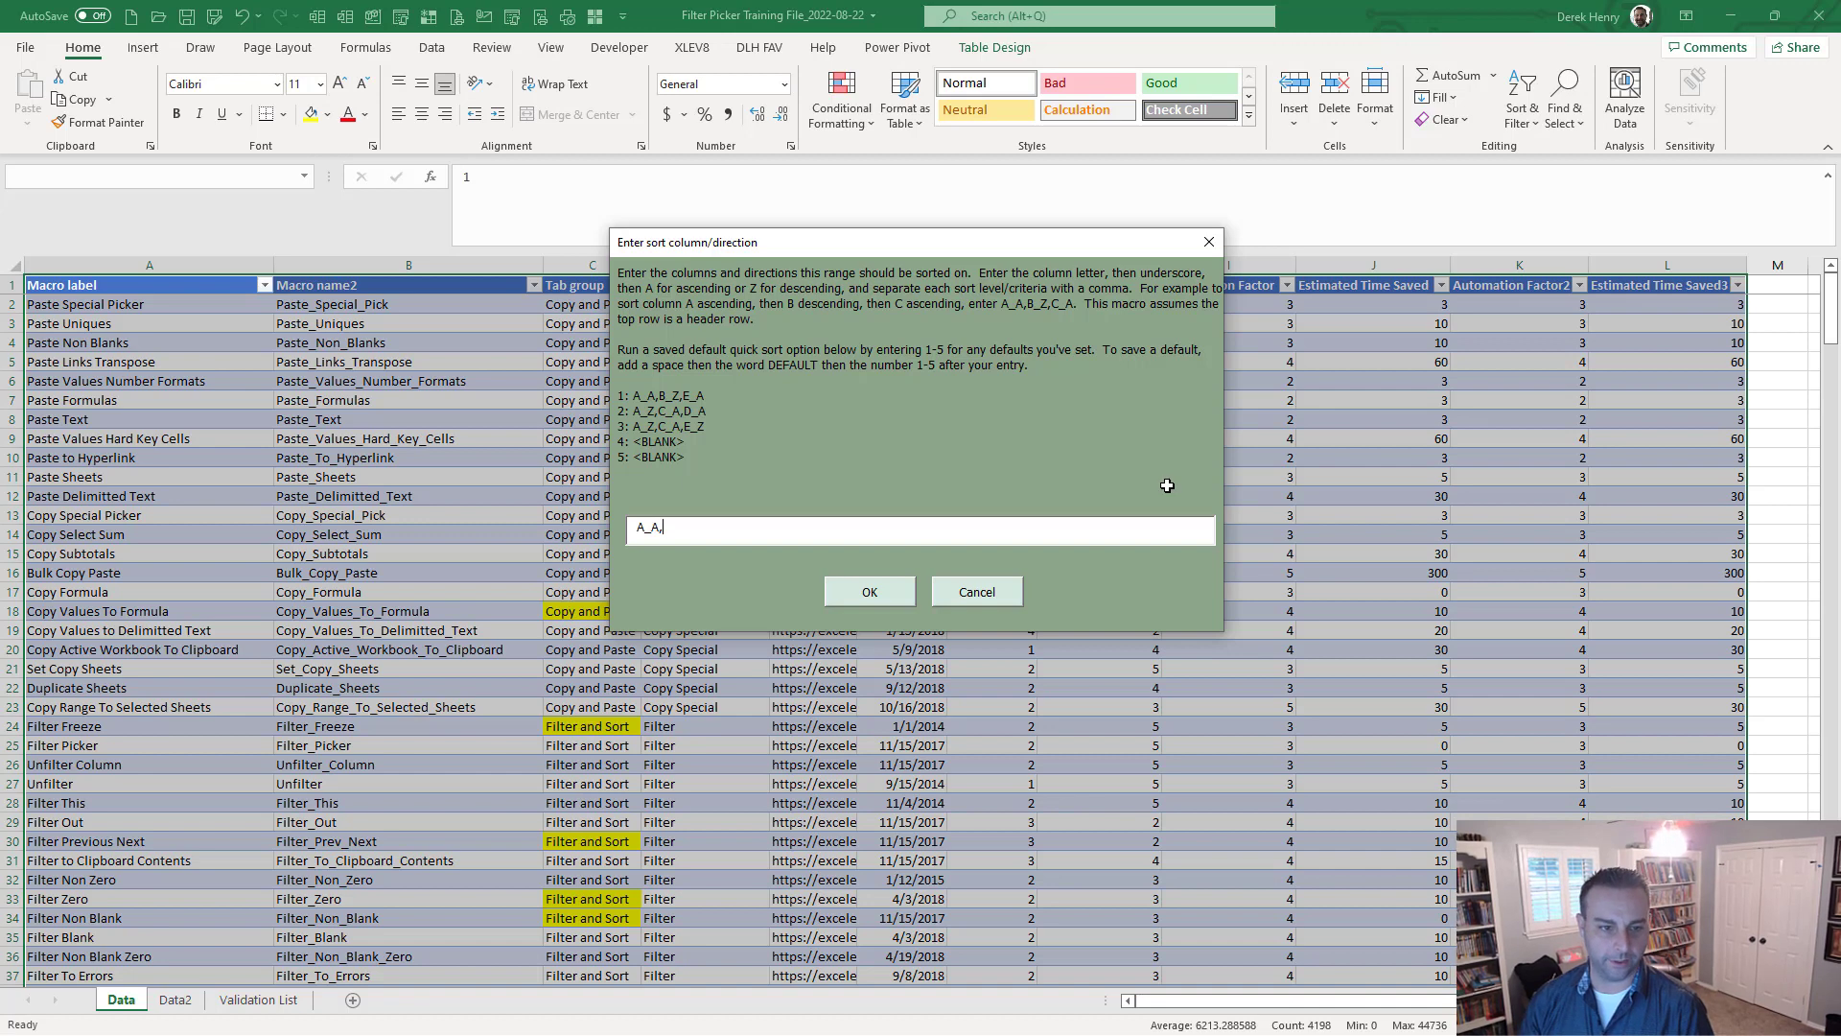
pyautogui.write(',C_Z')
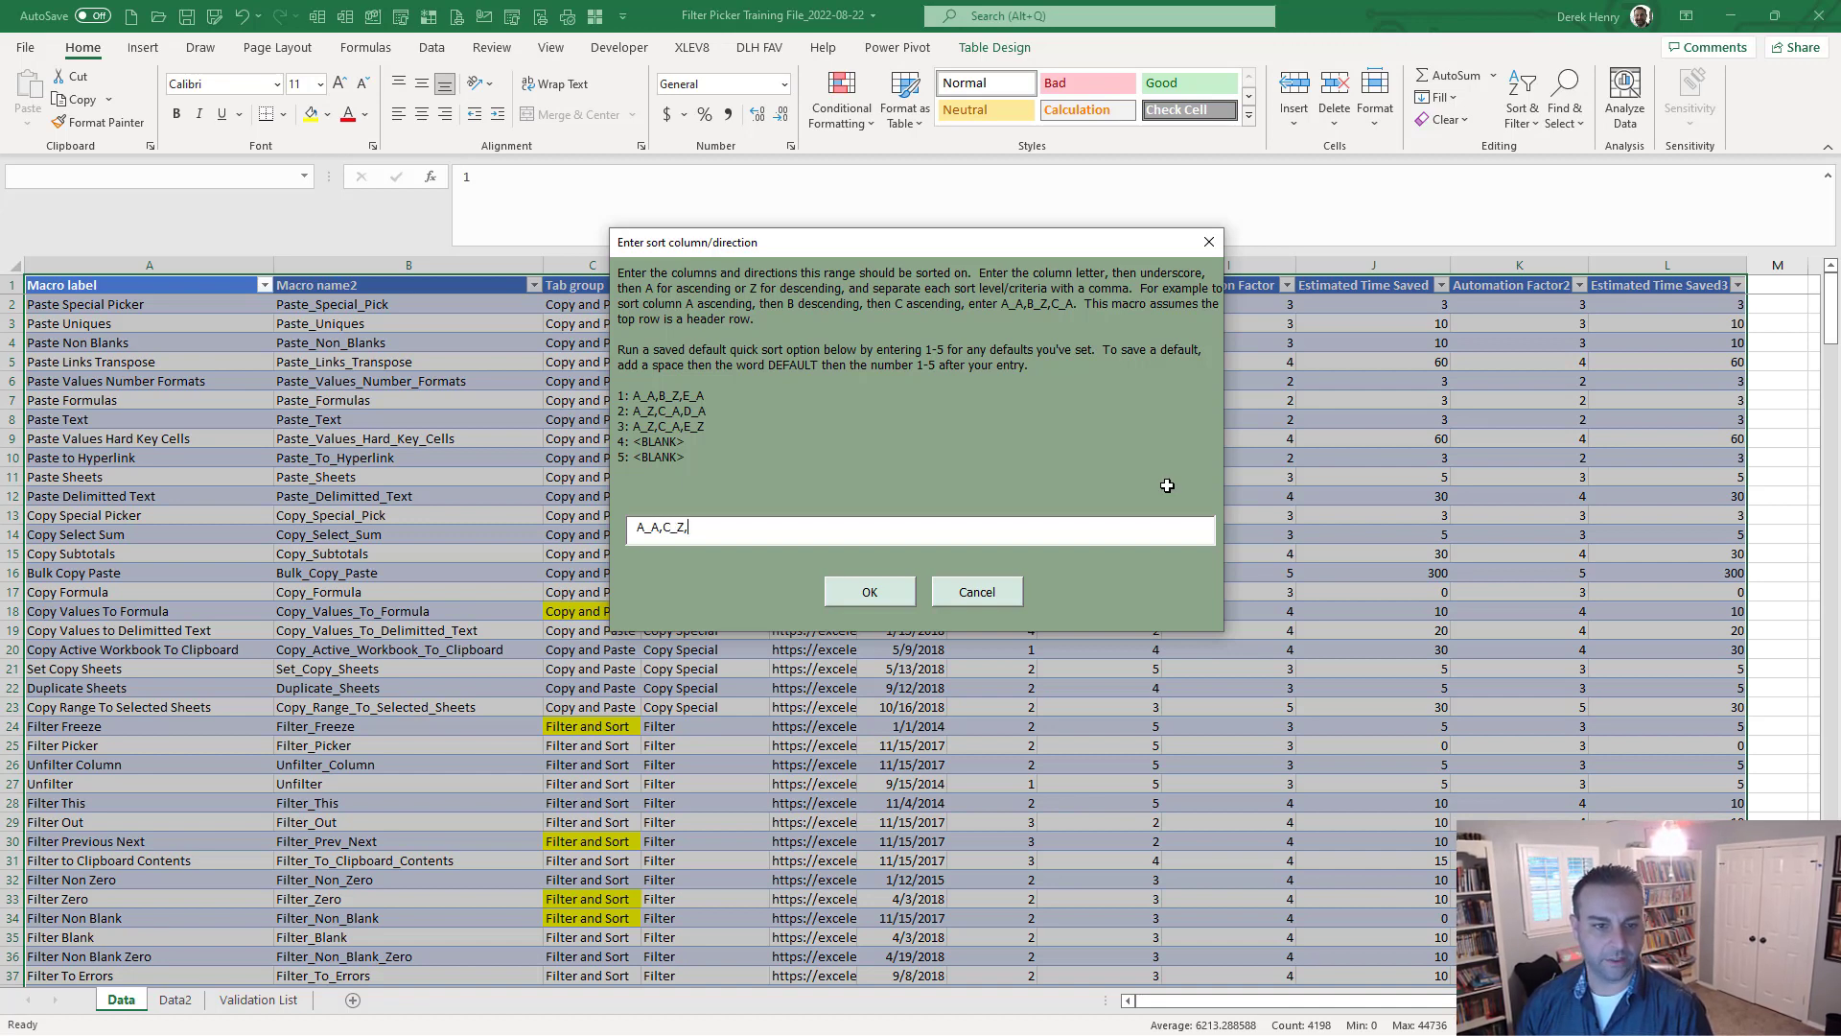
pyautogui.write(',E_A')
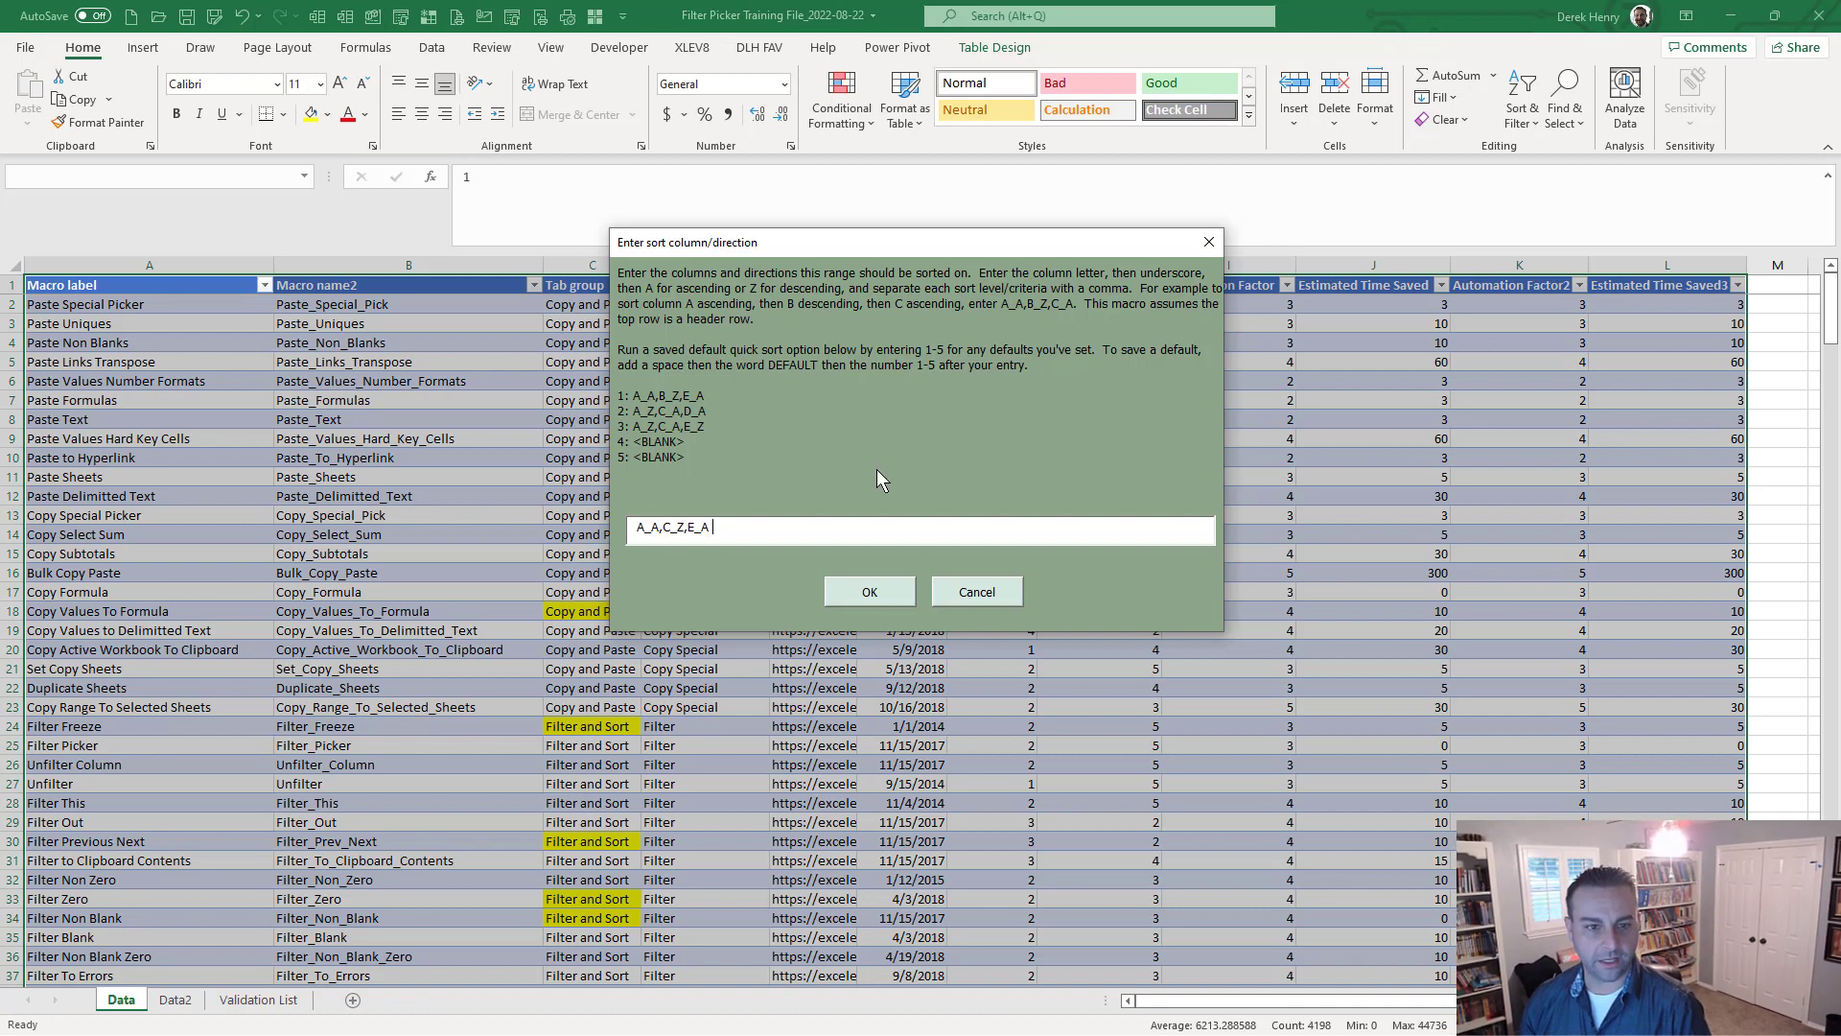
pyautogui.write('DEFAULT')
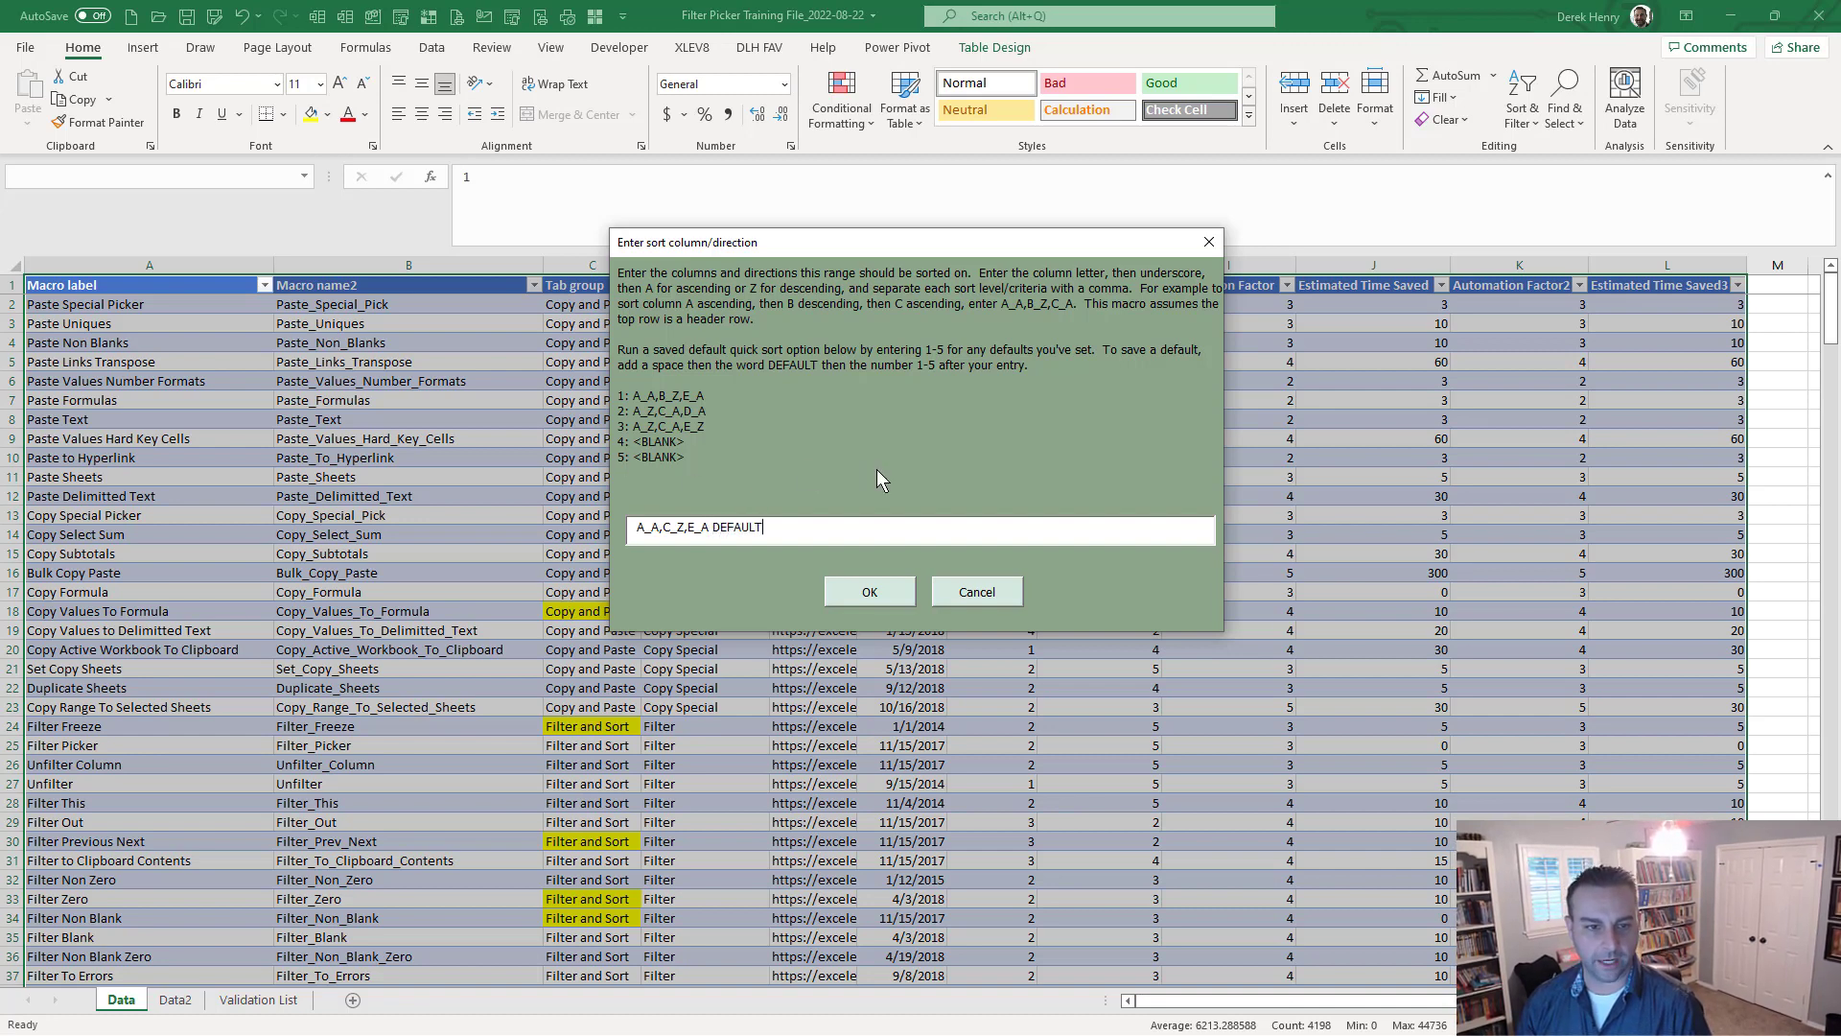
pyautogui.write('4')
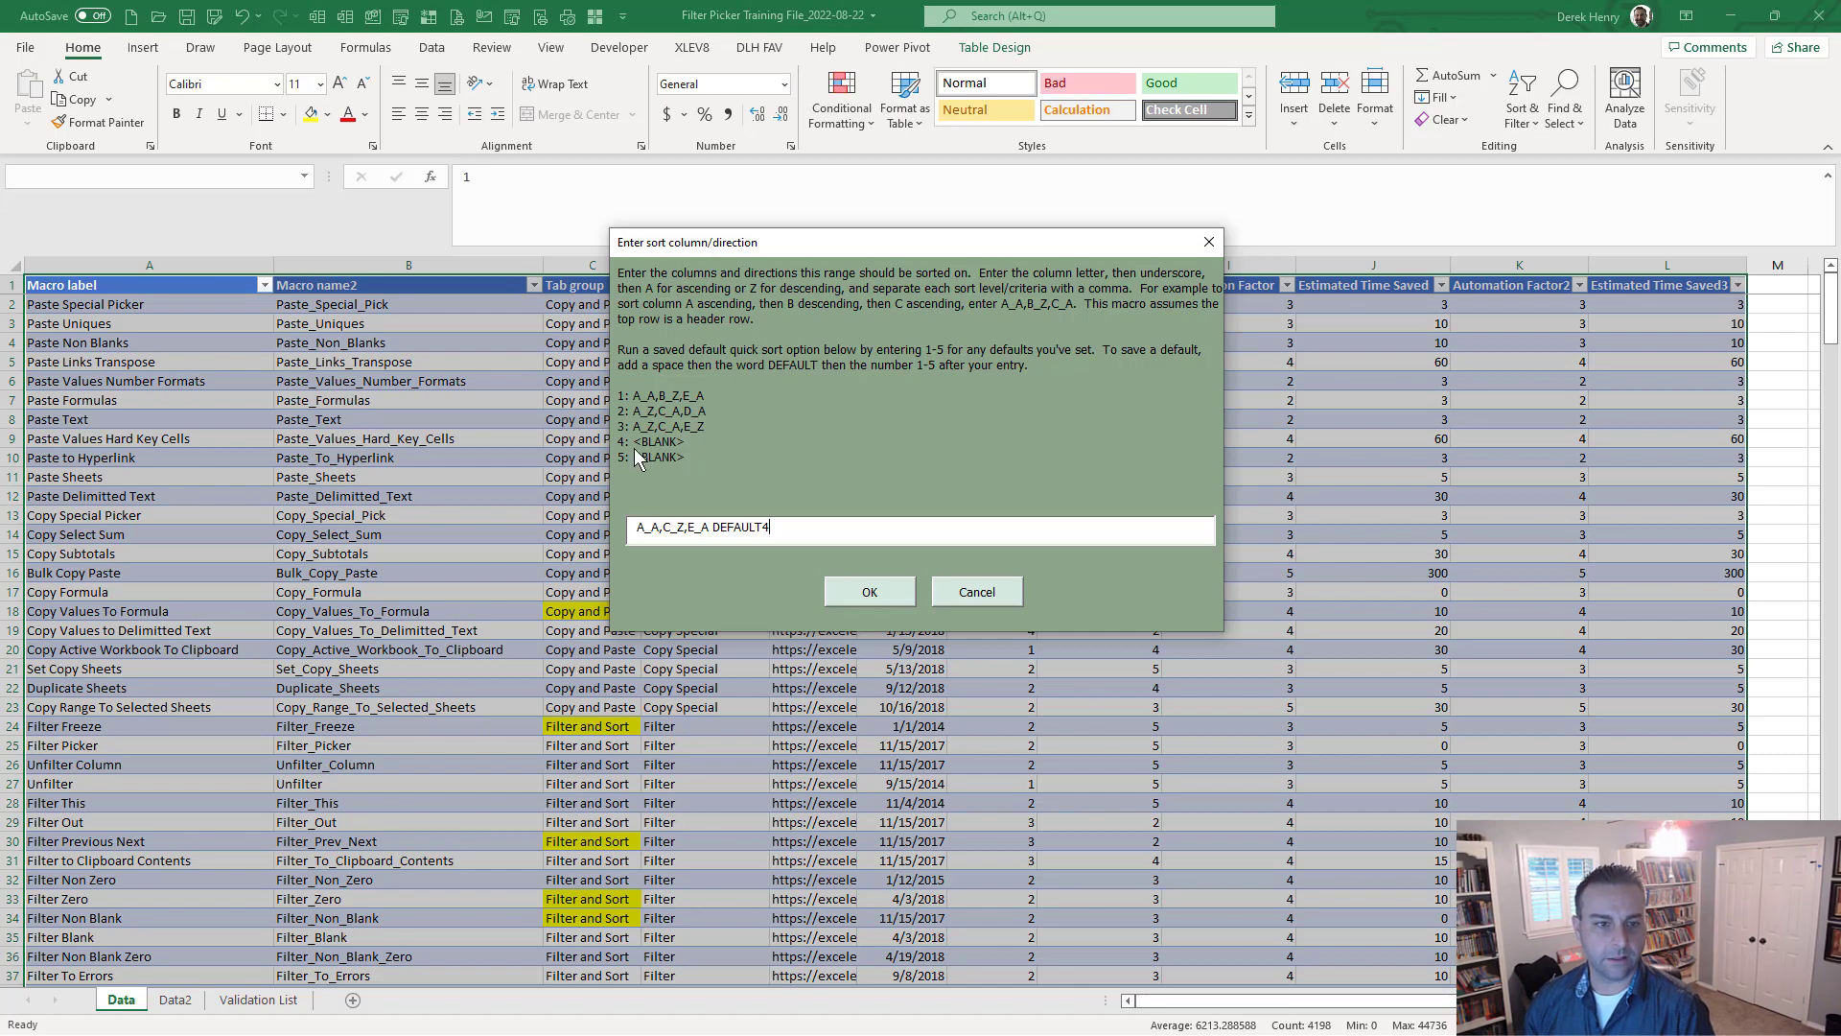
pyautogui.click(897, 590)
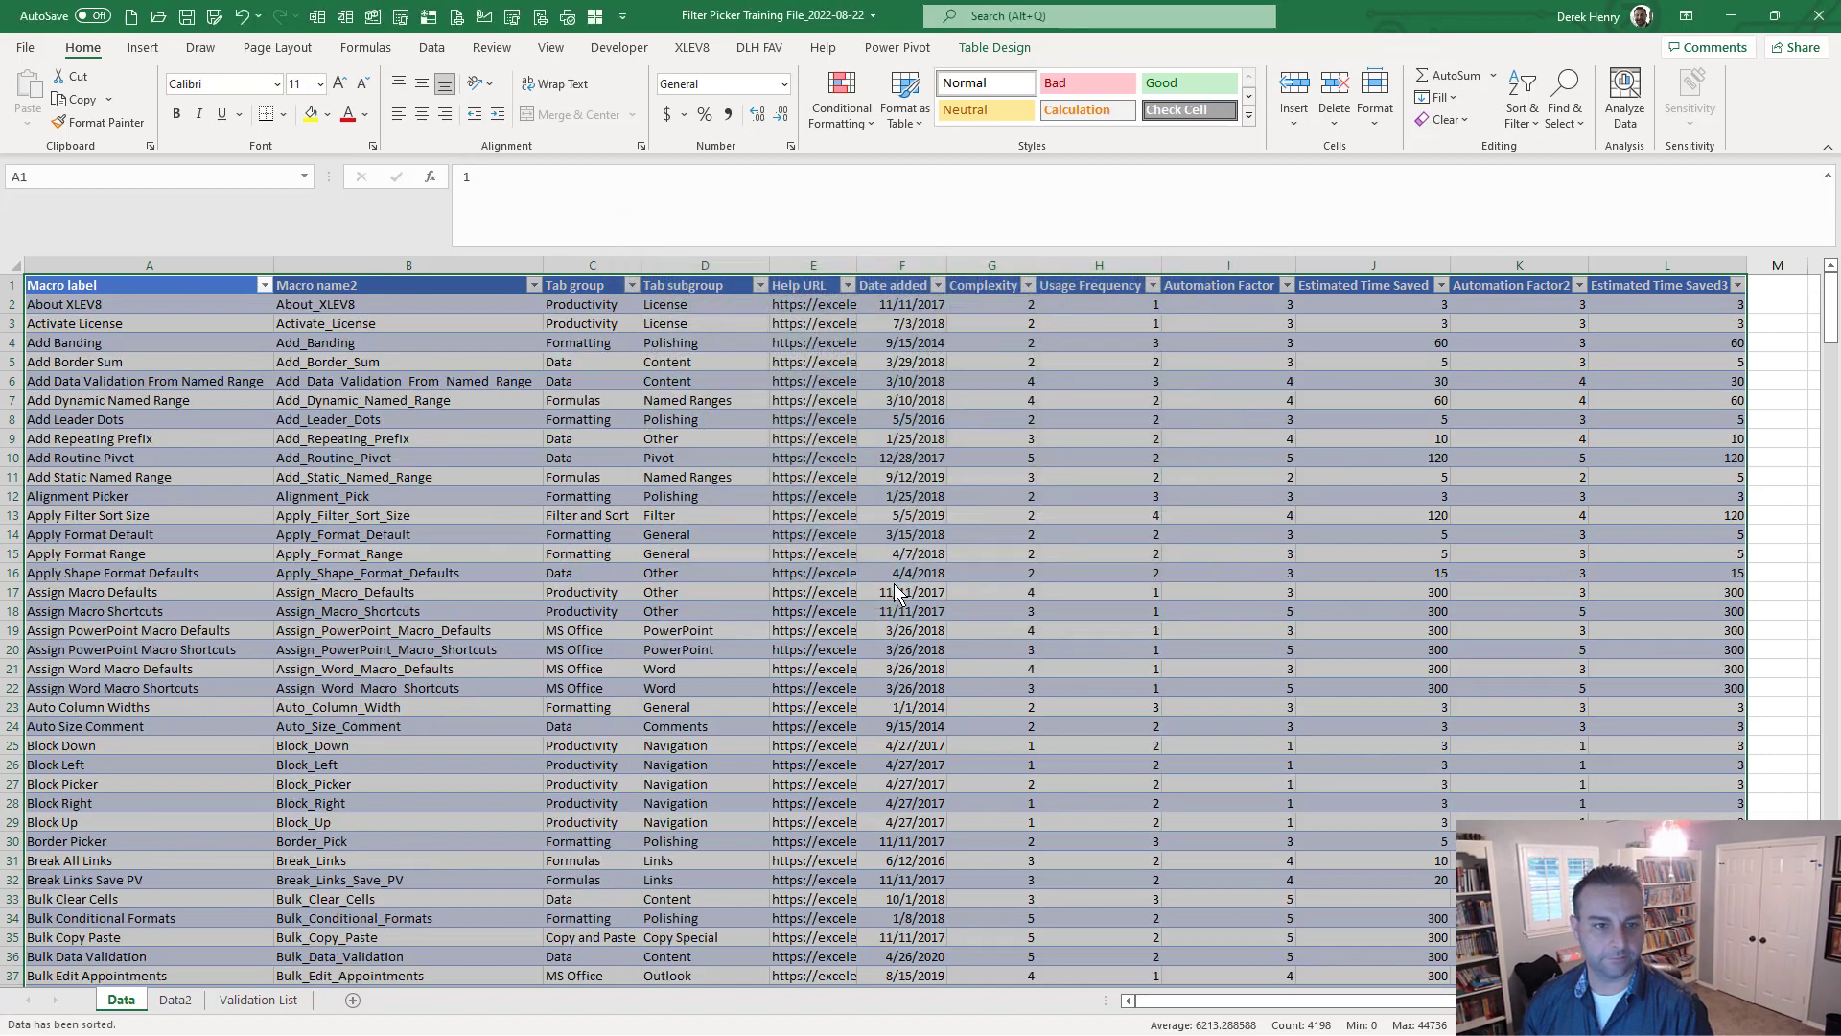
pyautogui.click(750, 555)
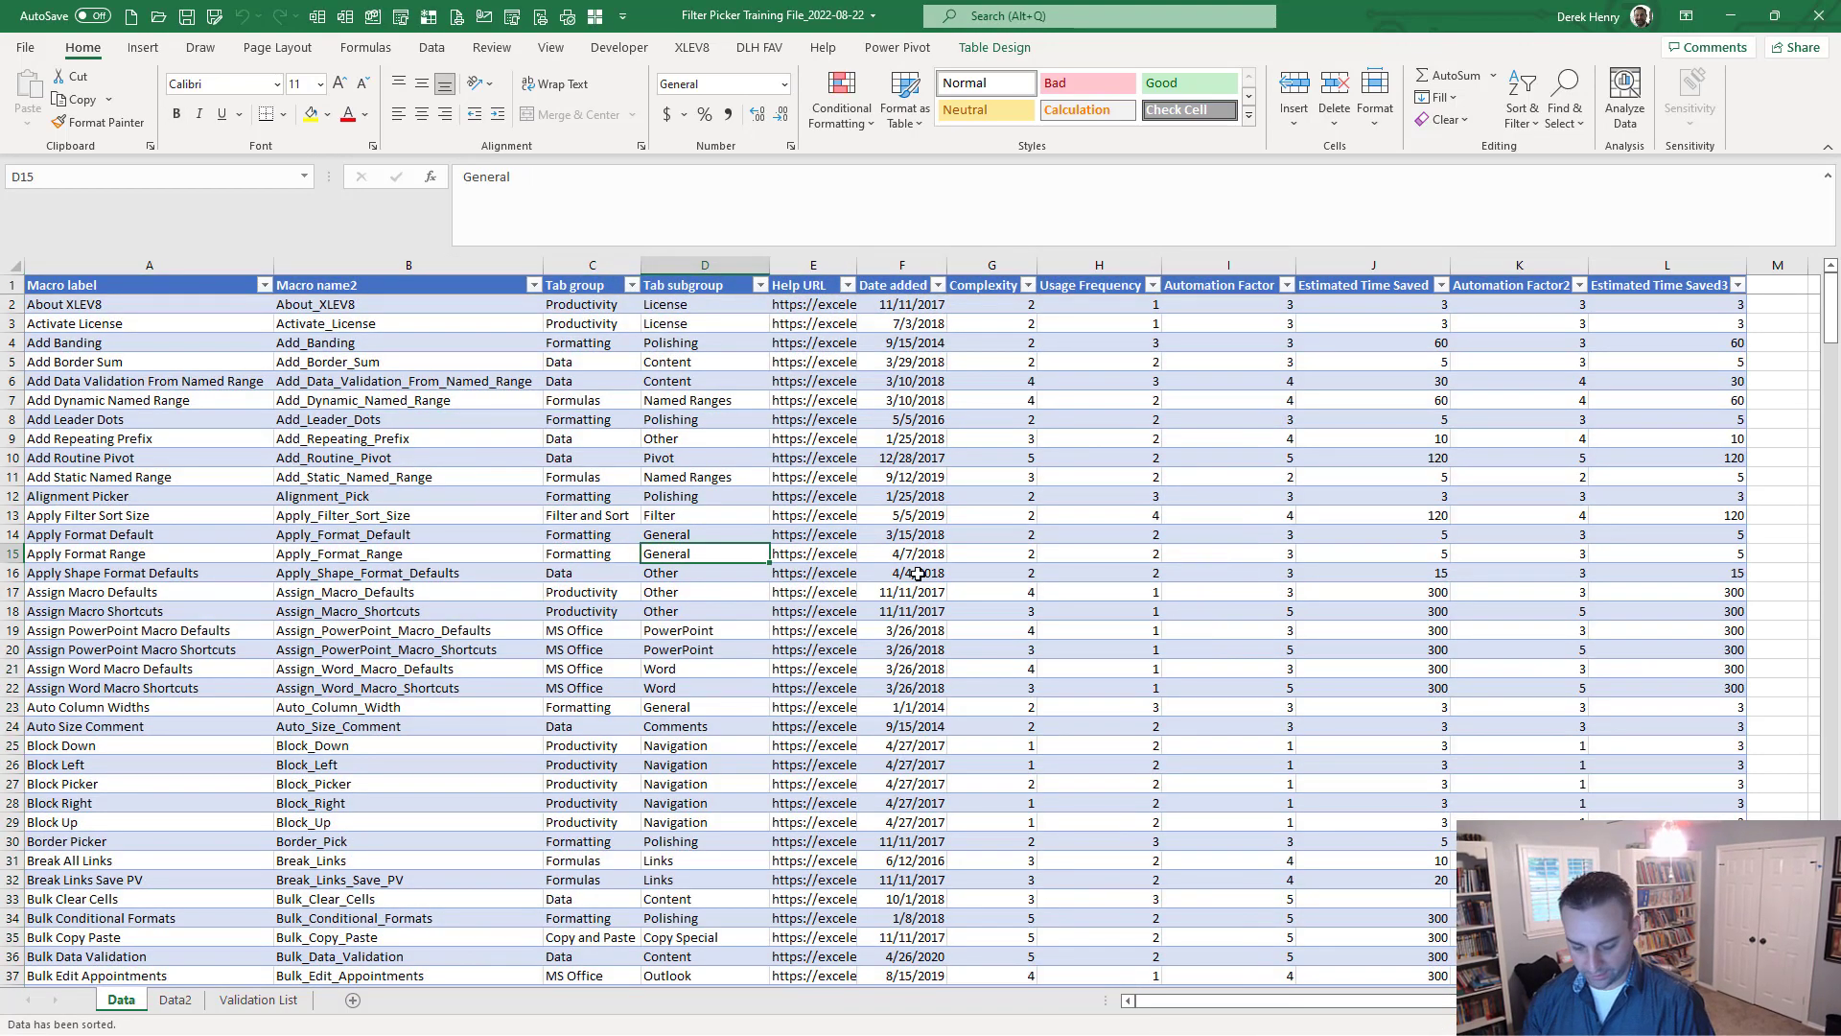
# Run filter action type S to review the saved default sorts and cancel without sorting.
pyautogui.hotkey('ctrl', 'shift', 'f')
pyautogui.write('s')
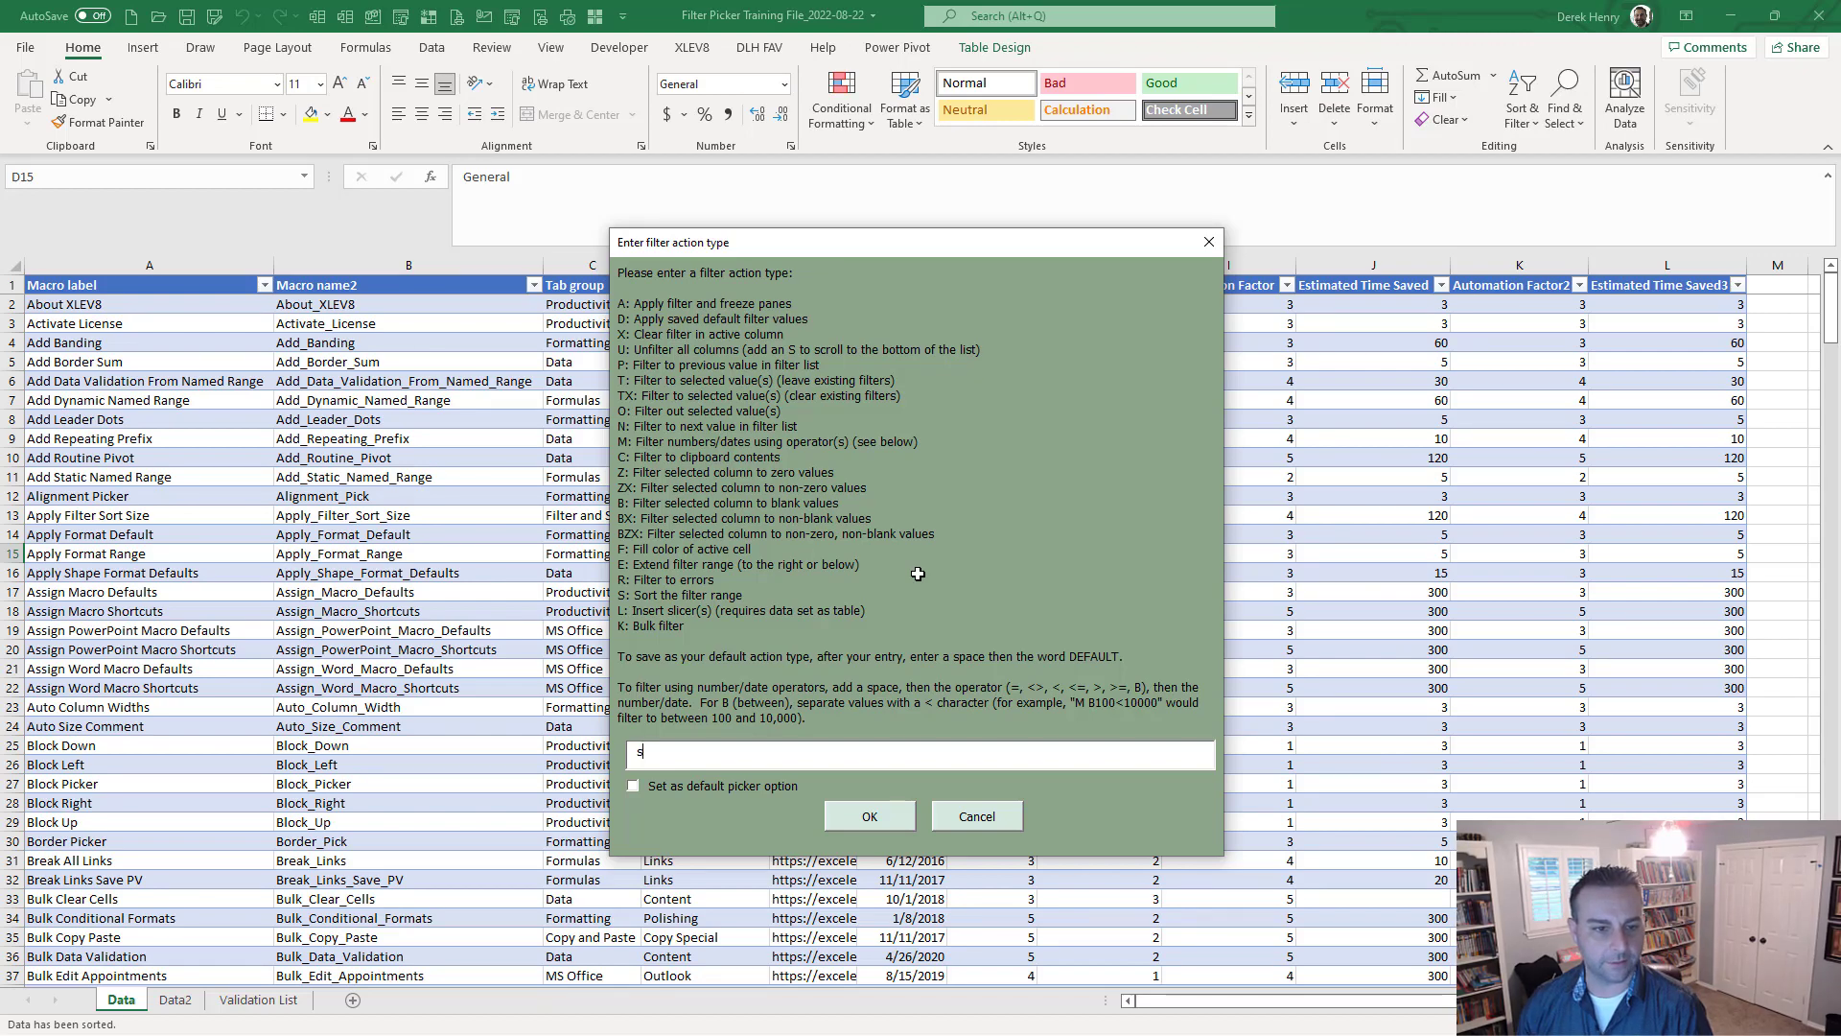
pyautogui.press('Return')
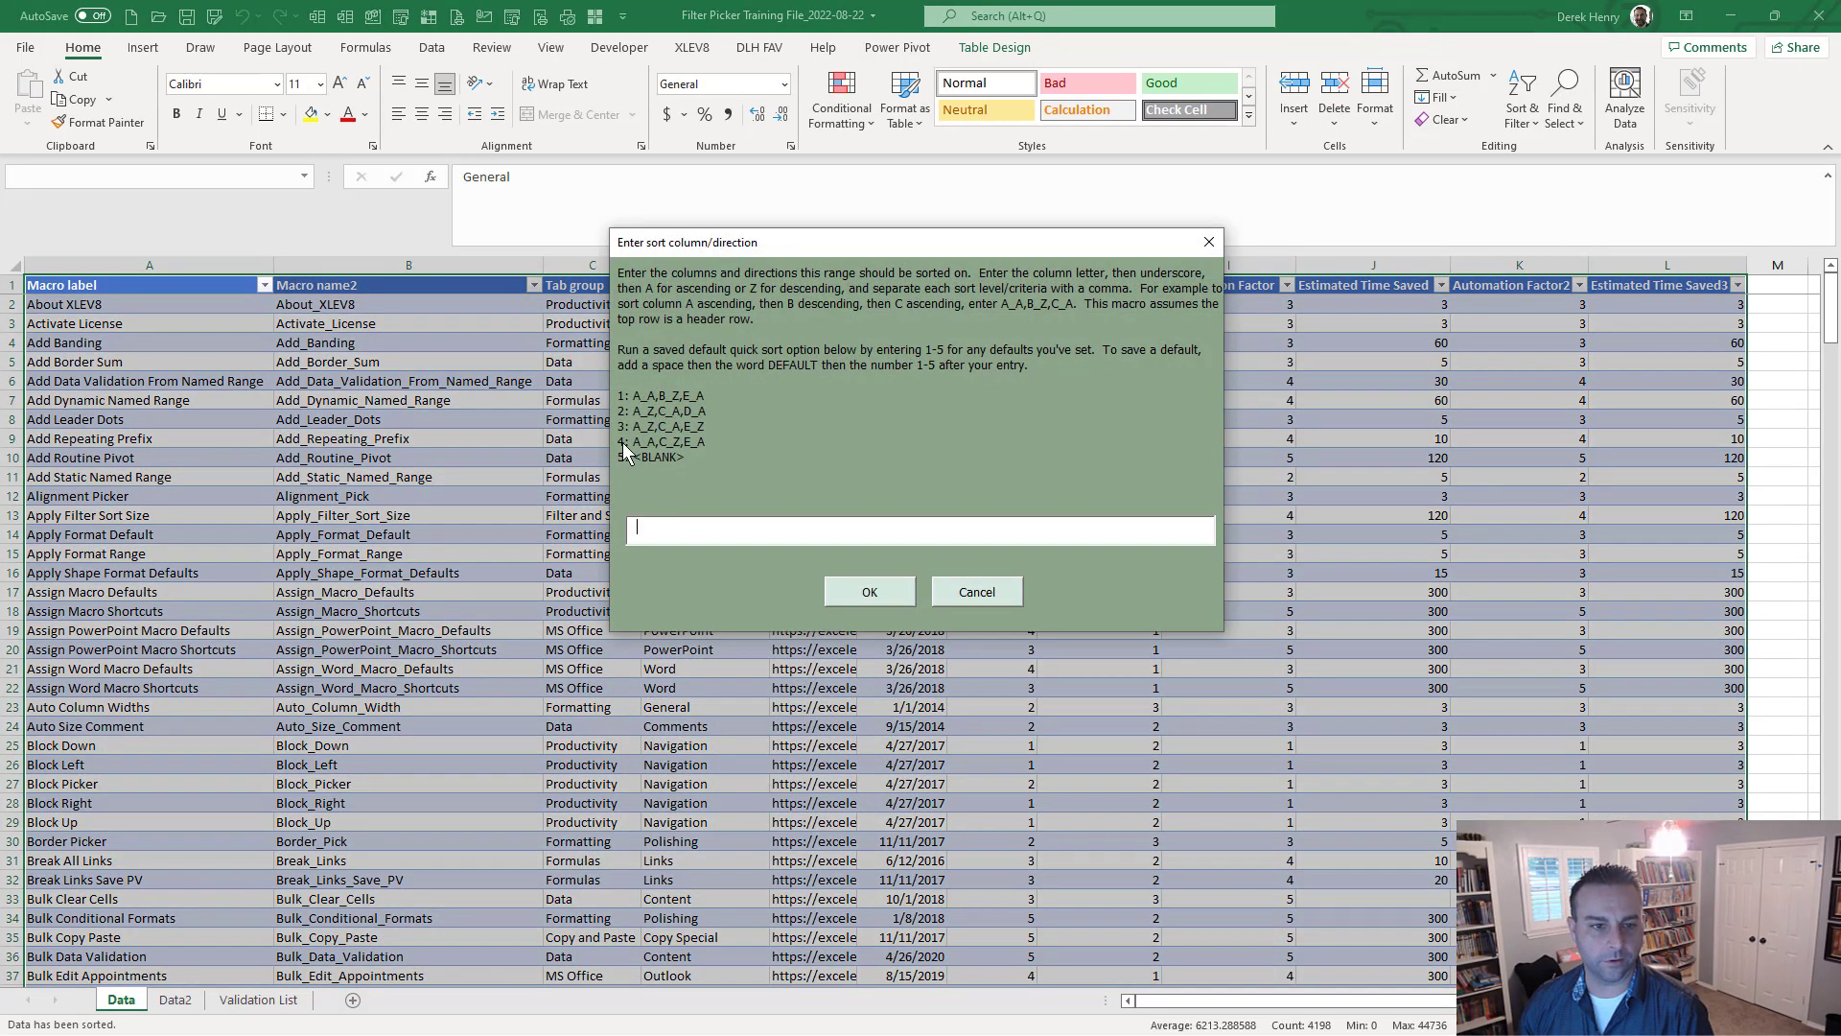
pyautogui.click(985, 592)
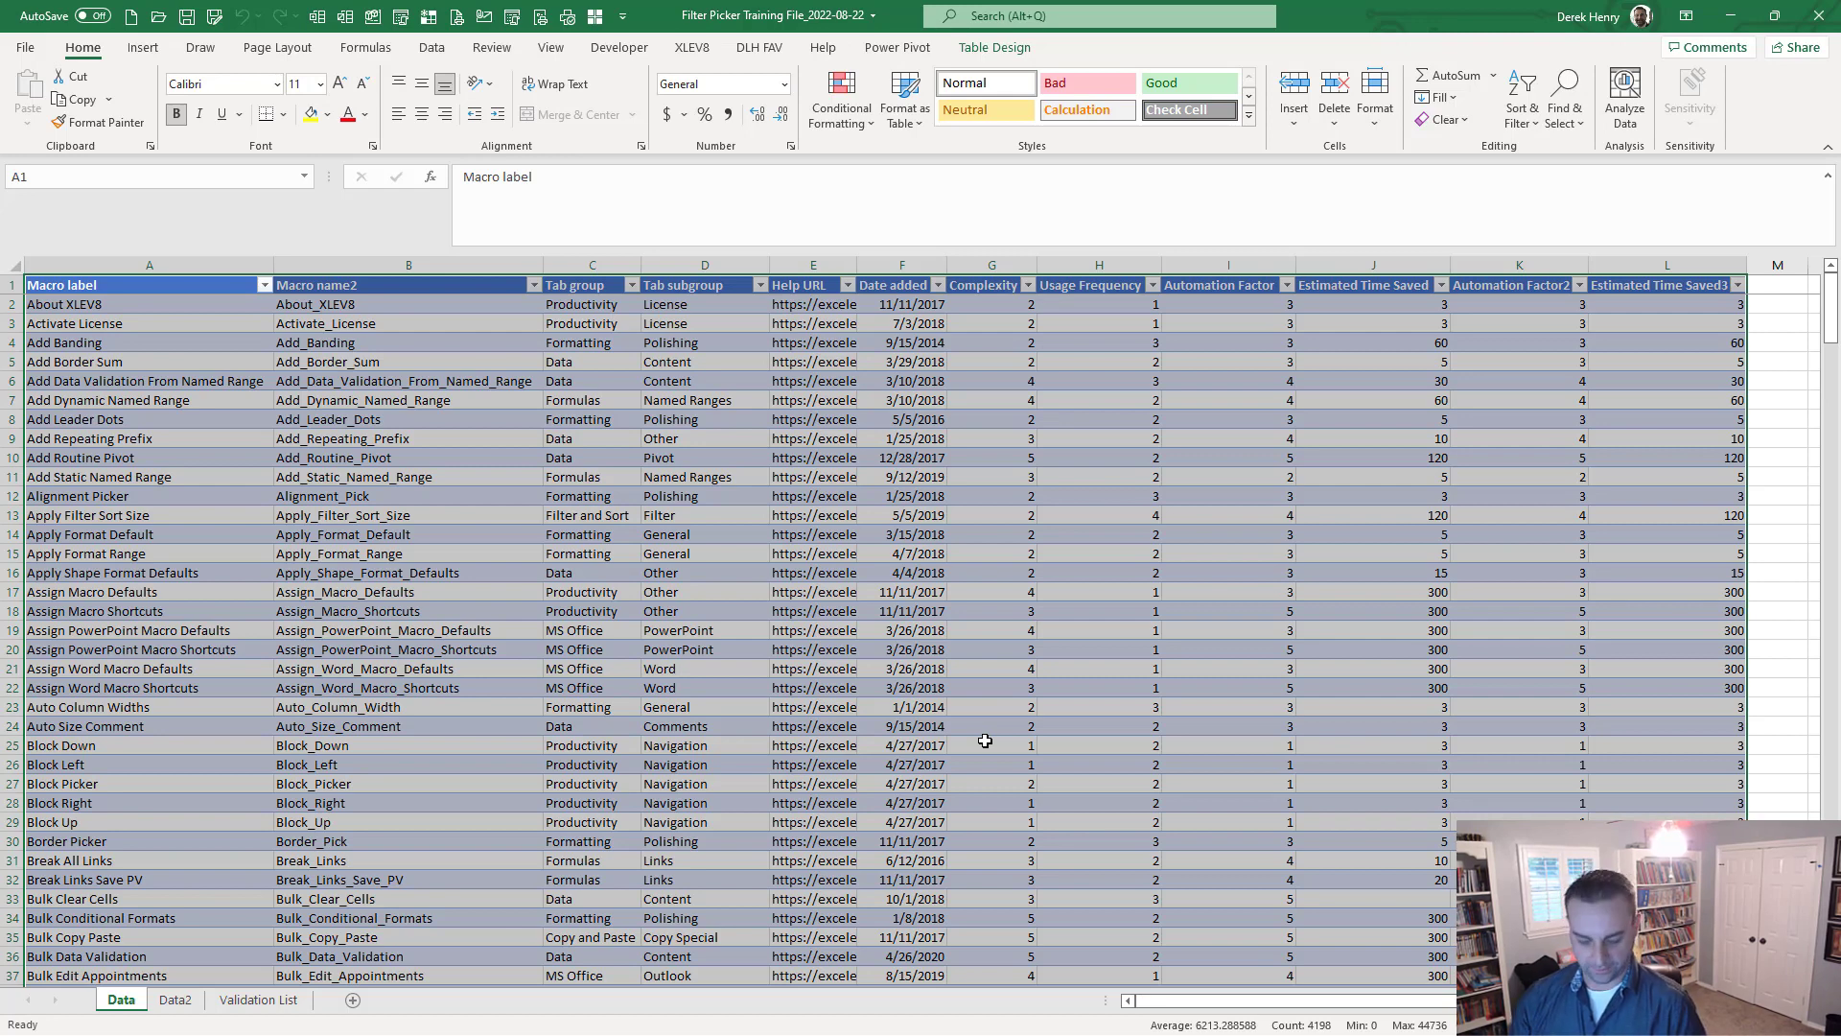
# Run filter action type D to review the saved filter, sort and width settings and cancel without applying one.
pyautogui.hotkey('ctrl', 'shift', 'f')
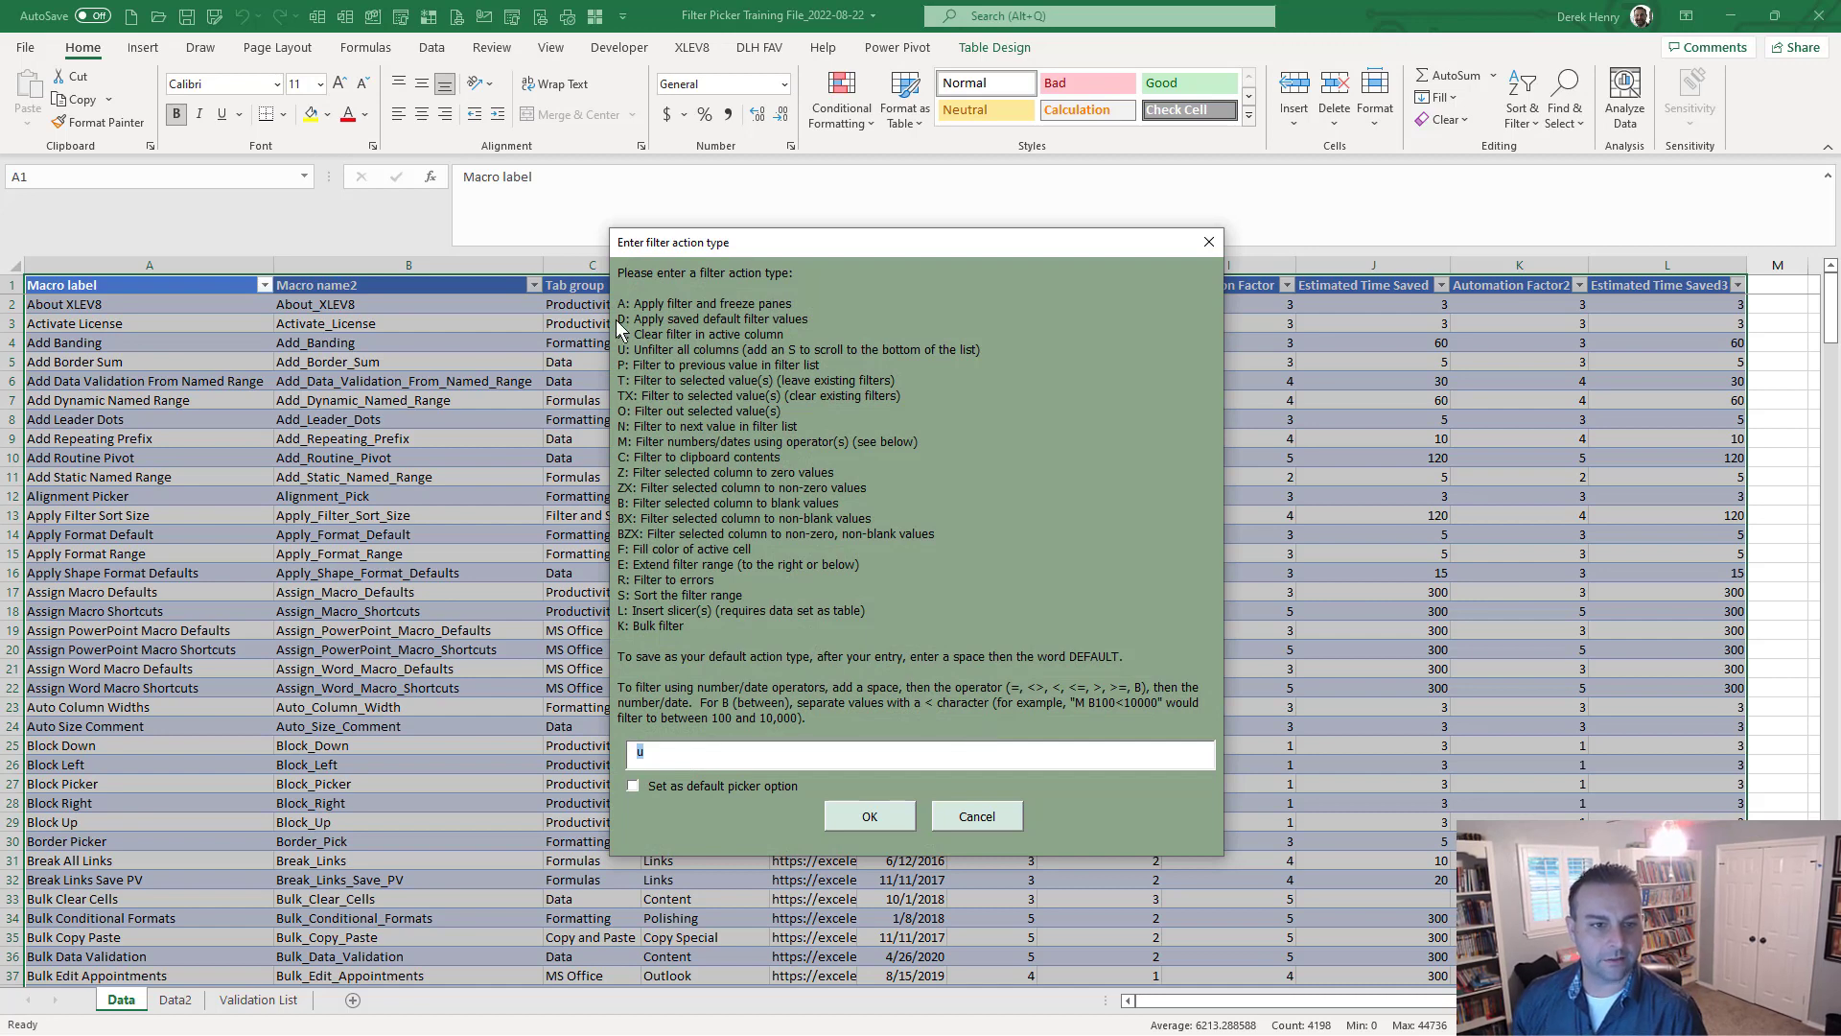
pyautogui.write('d')
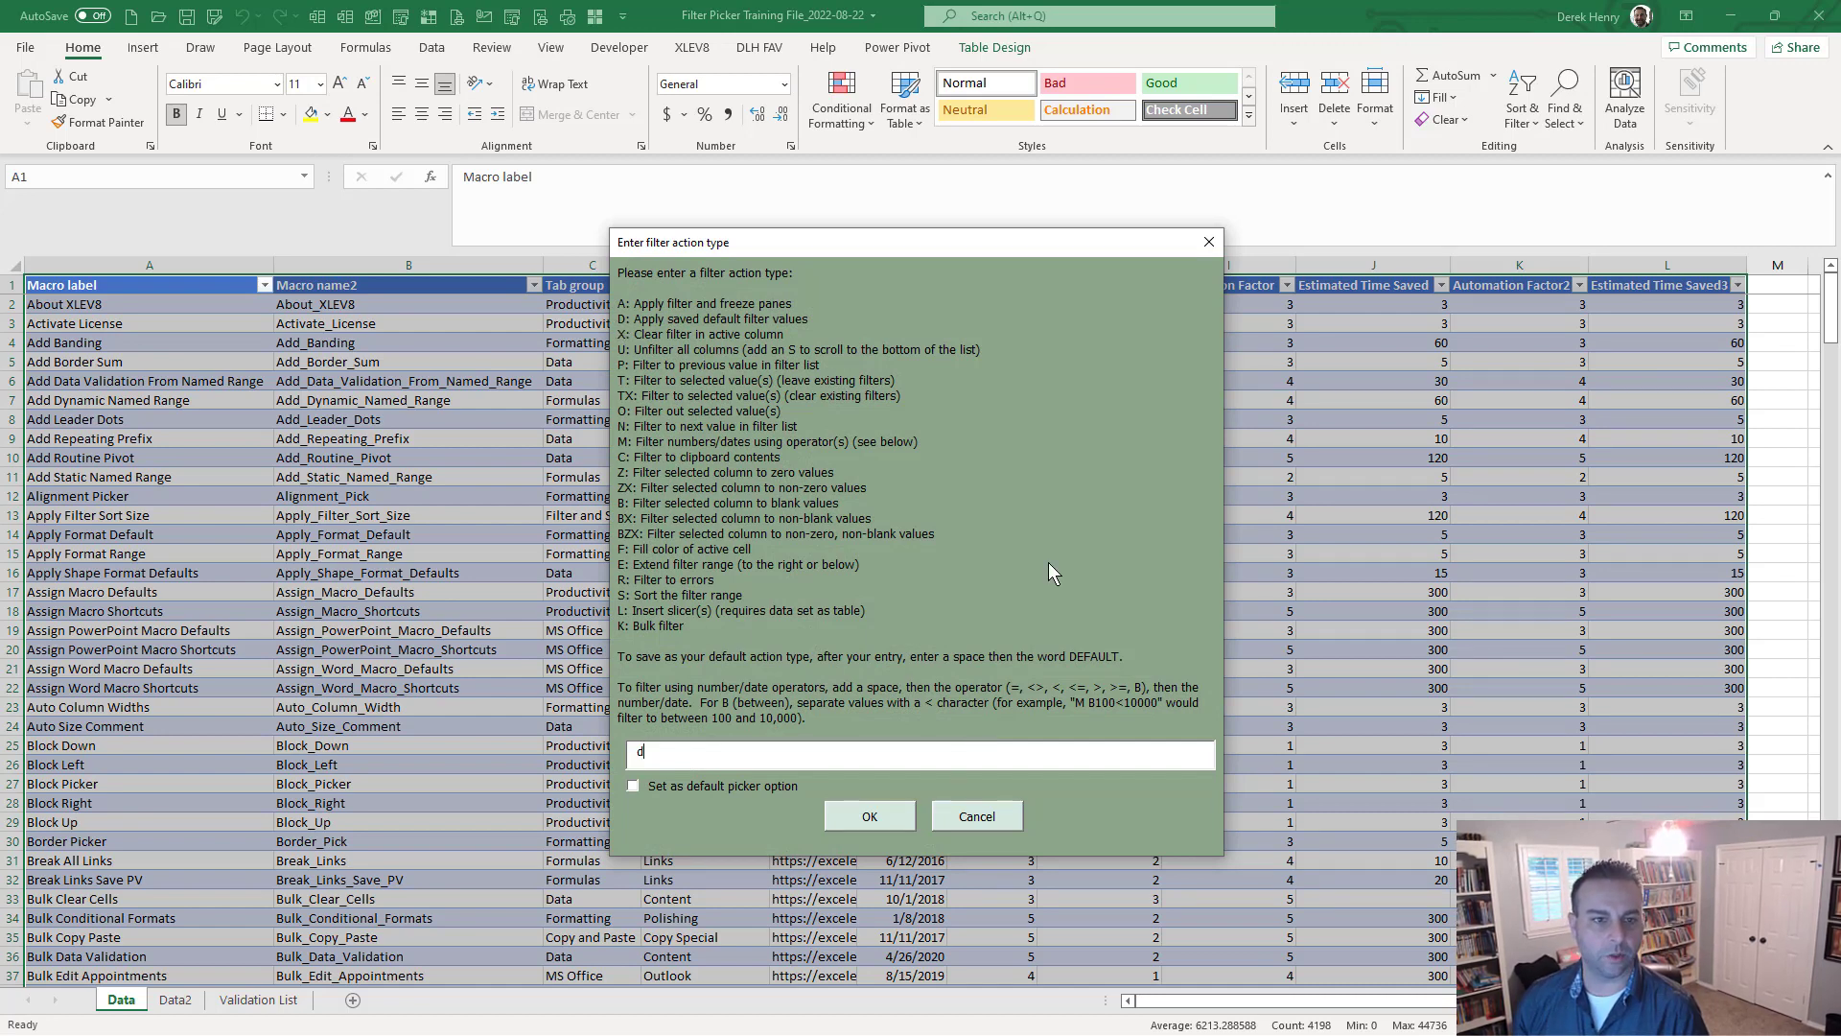
pyautogui.press('Return')
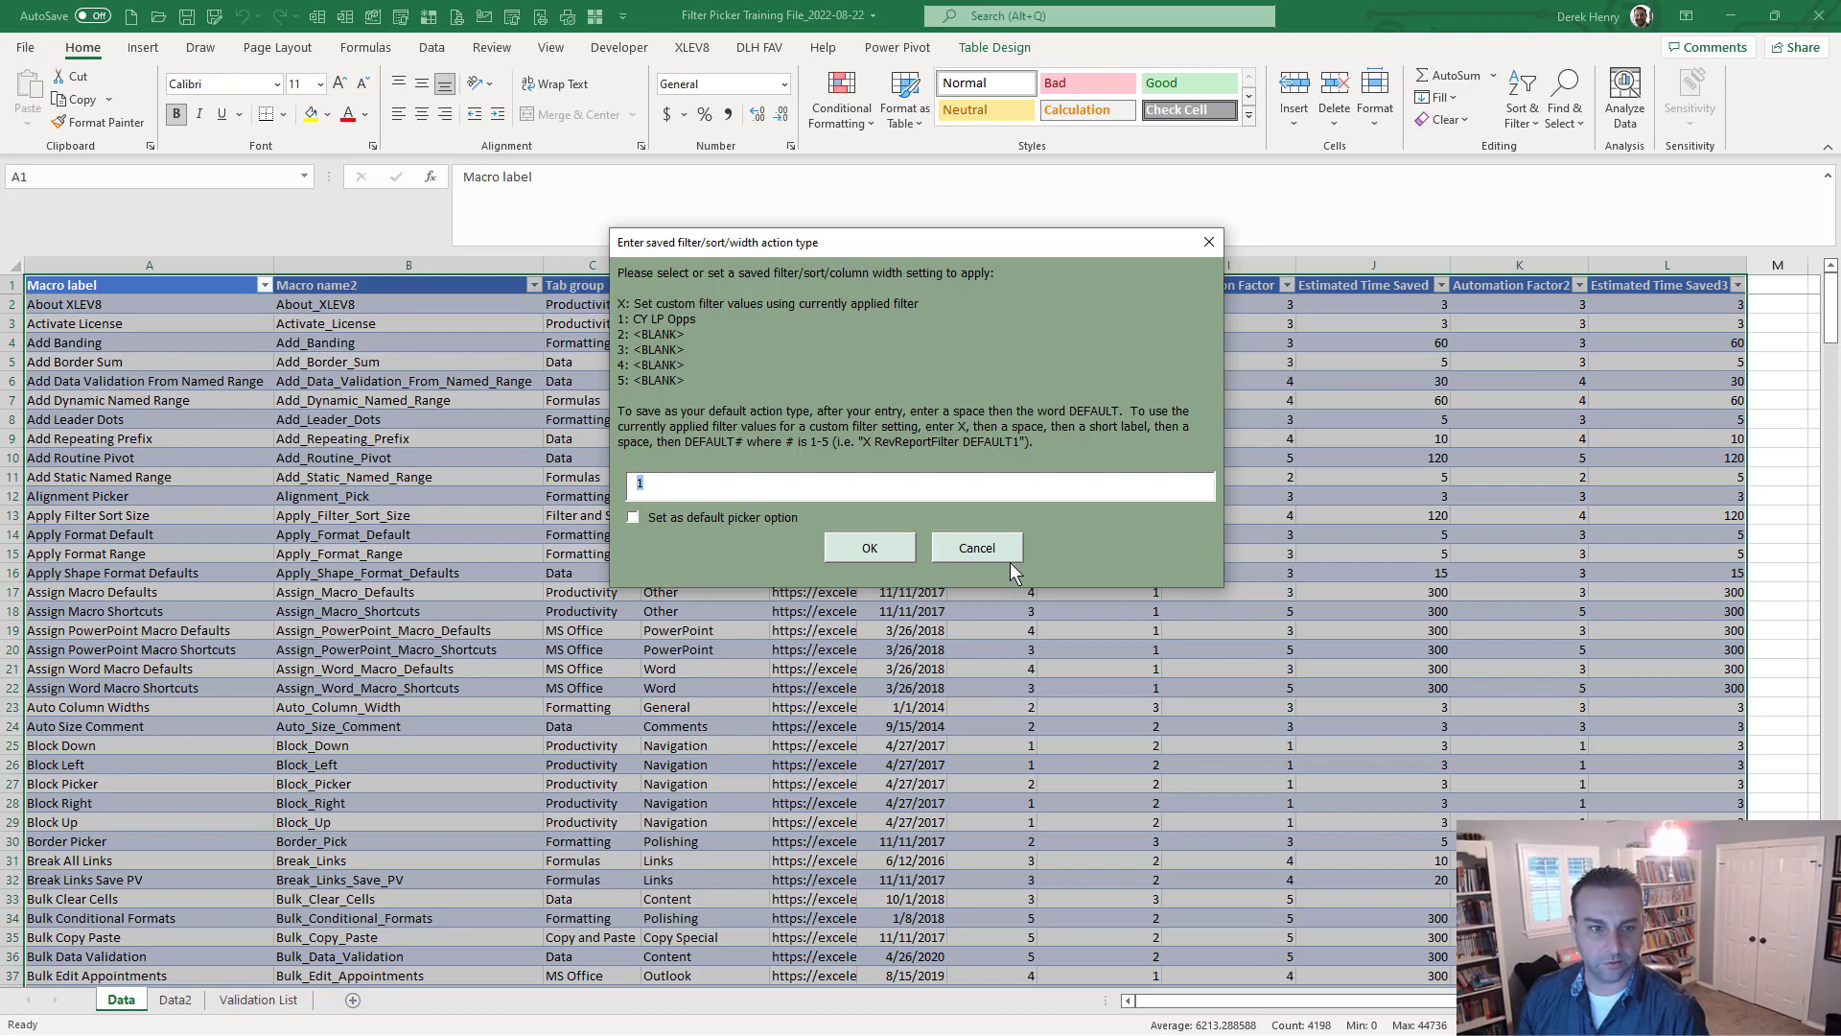
pyautogui.click(980, 545)
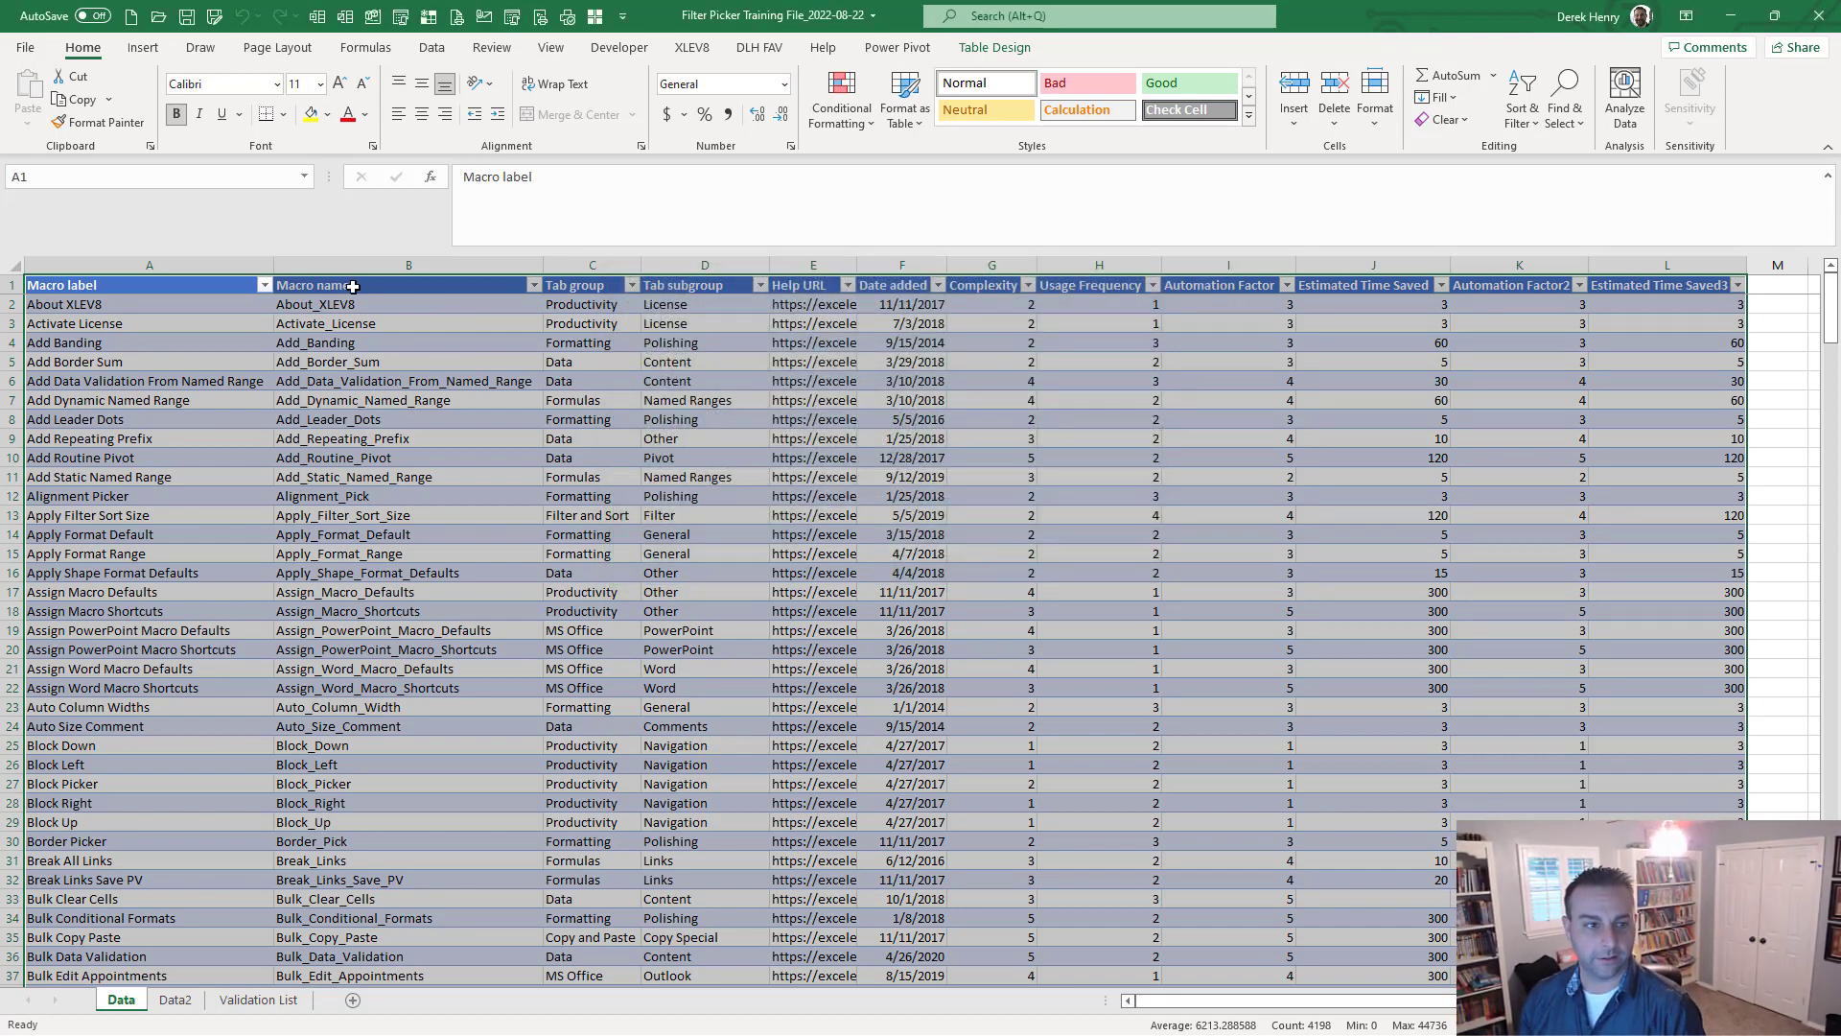
# Filter the Tab group column to Accounting, Copy and Paste, and Custom.
pyautogui.click(631, 285)
pyautogui.click(494, 511)
pyautogui.click(478, 529)
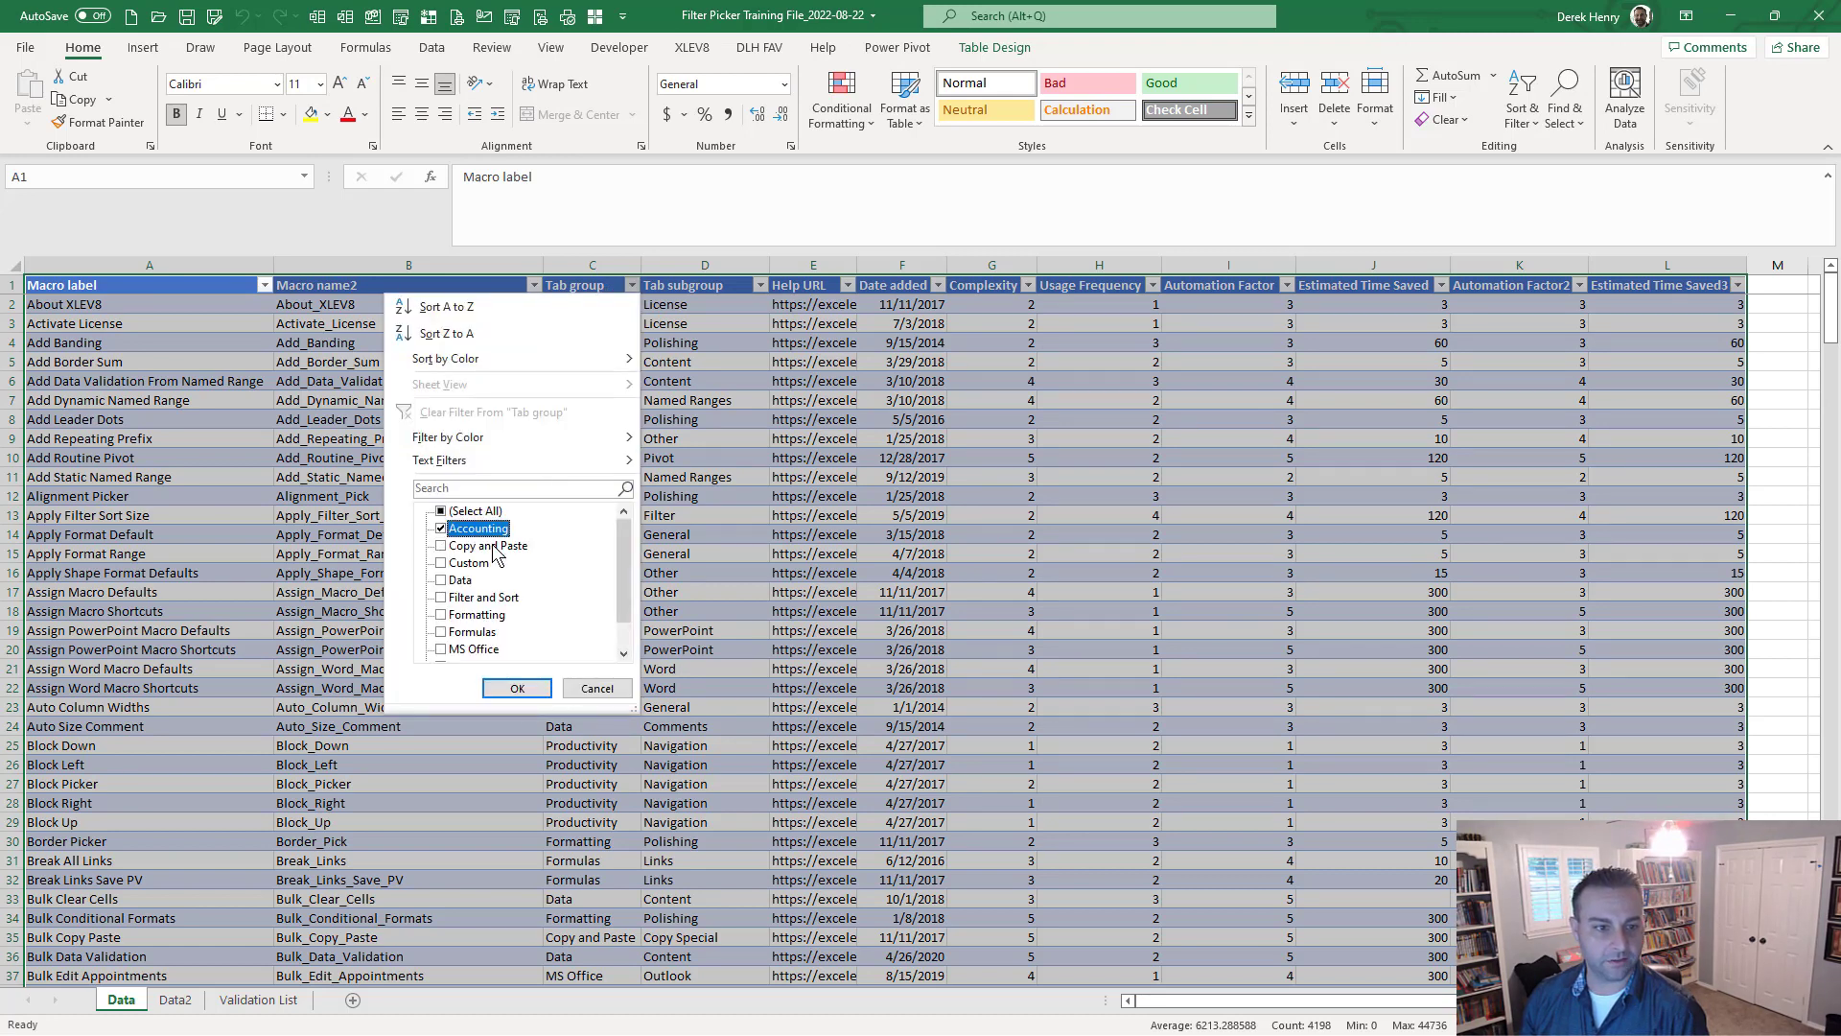
pyautogui.click(485, 546)
pyautogui.click(482, 564)
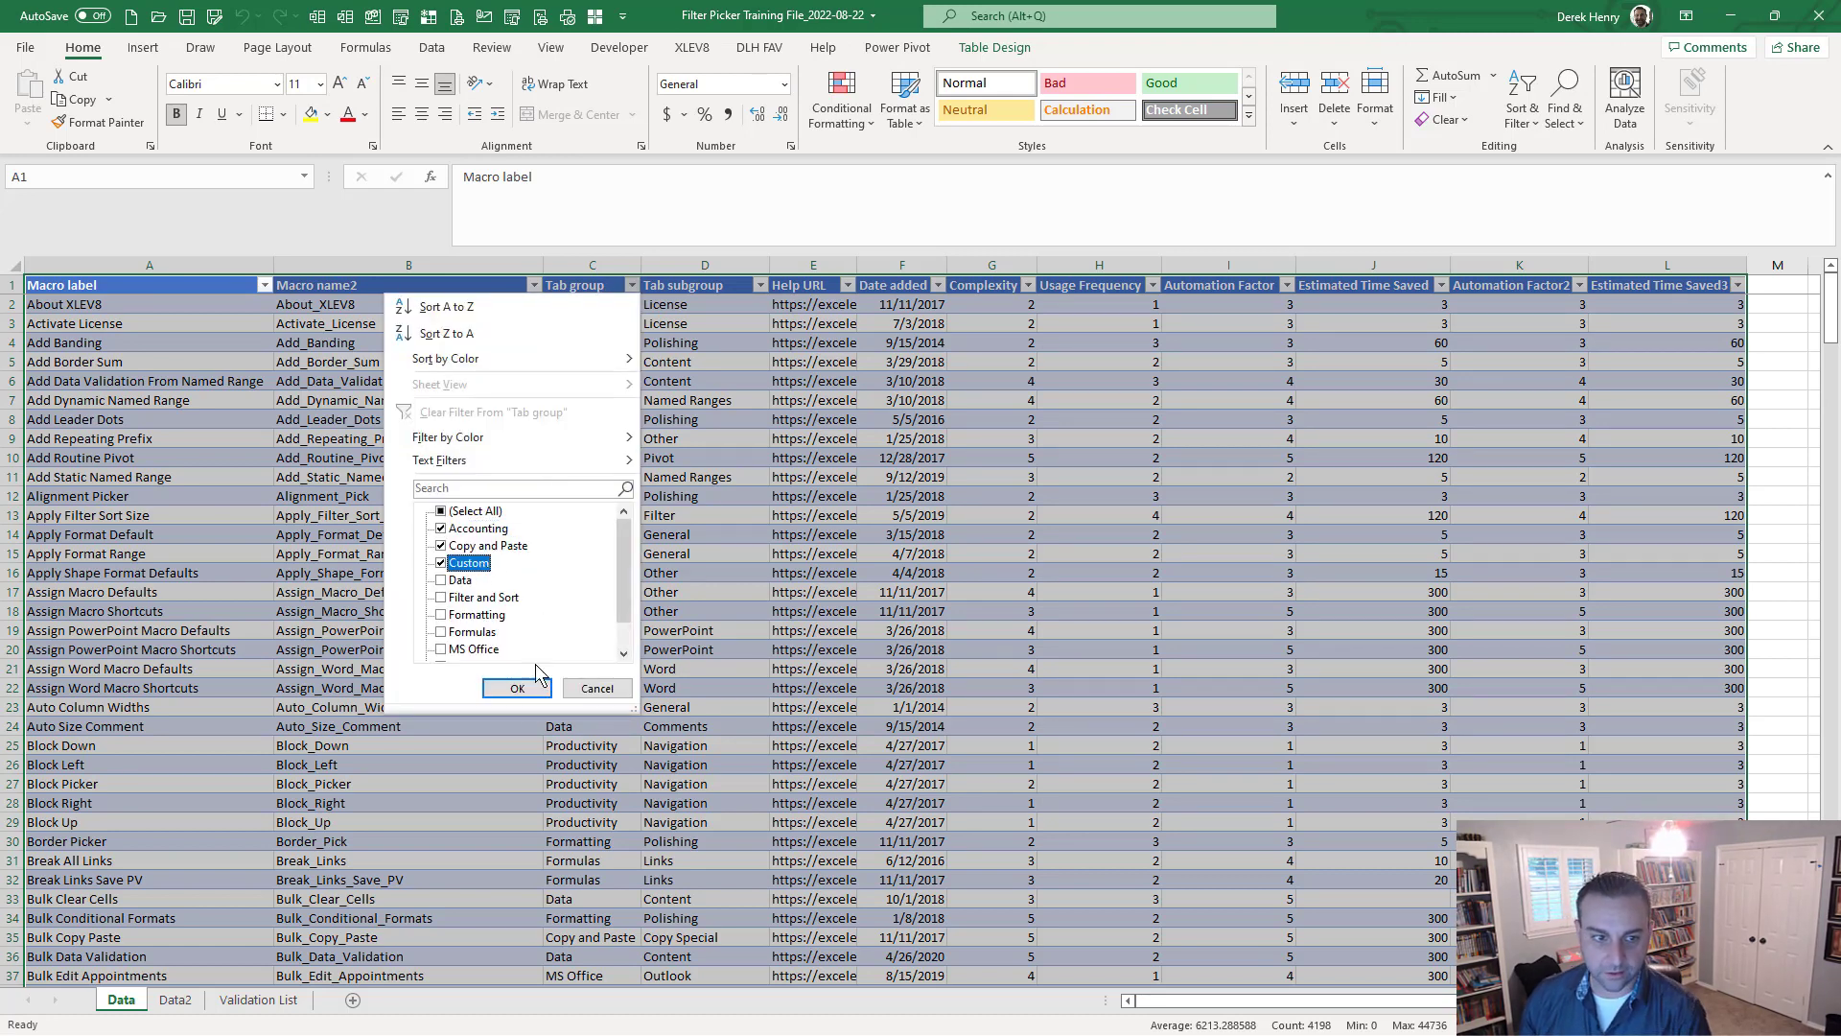
pyautogui.click(523, 689)
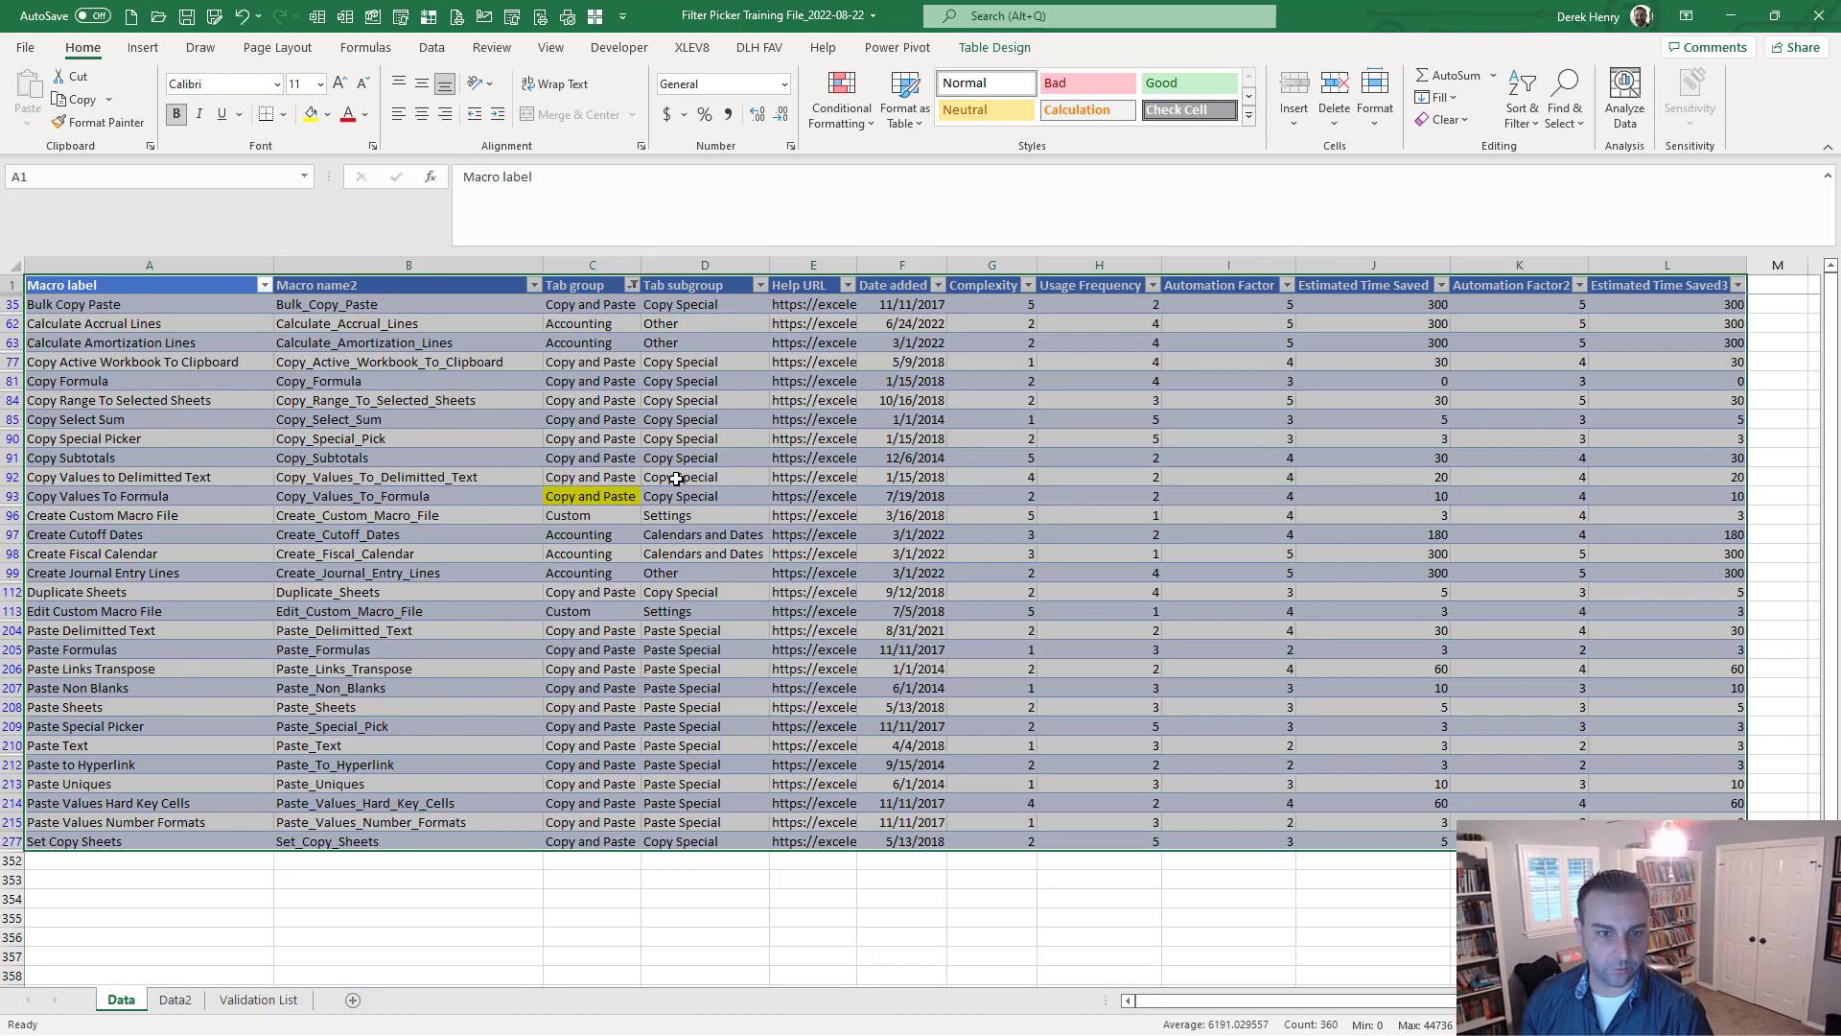
# Filter the Complexity column to exclude values 1 and 5.
pyautogui.click(1093, 381)
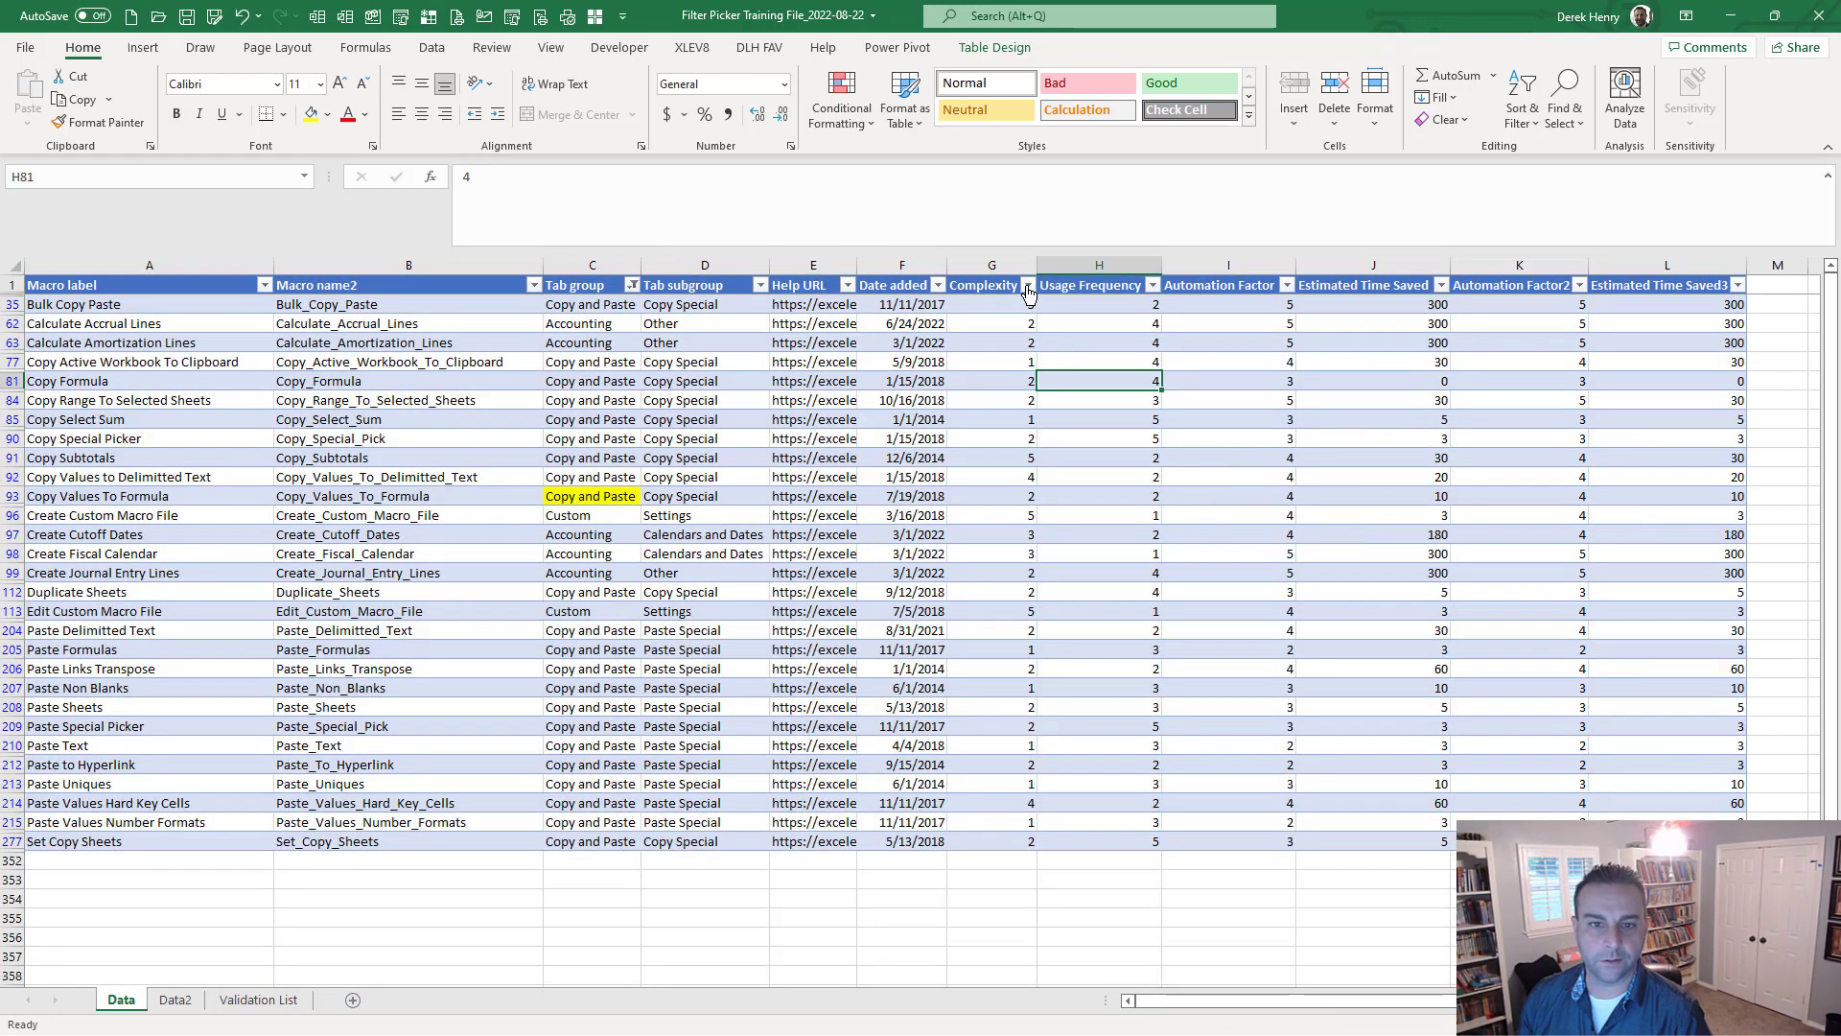
pyautogui.click(1027, 285)
pyautogui.click(836, 528)
pyautogui.click(836, 596)
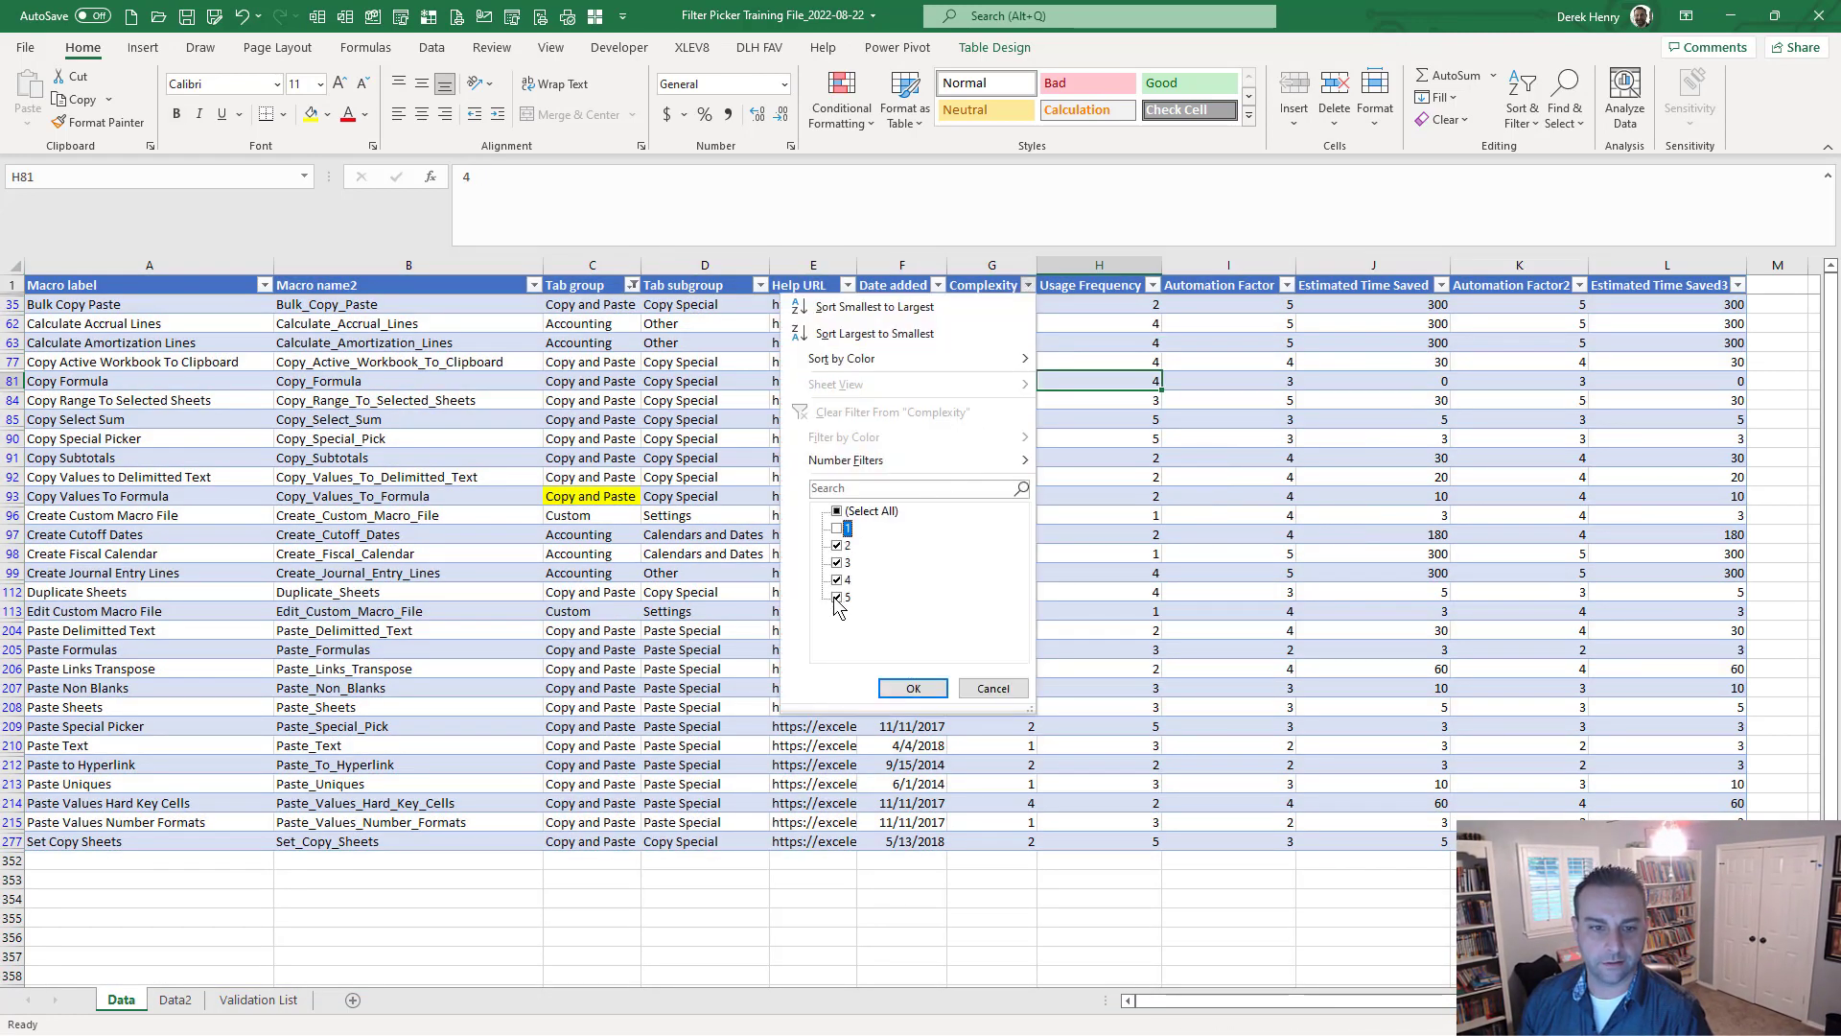
pyautogui.click(836, 597)
pyautogui.click(913, 688)
# Filter the Estimated Time Saved column to the values 0, 3, 5, 10, 20 and 30.
pyautogui.click(1326, 536)
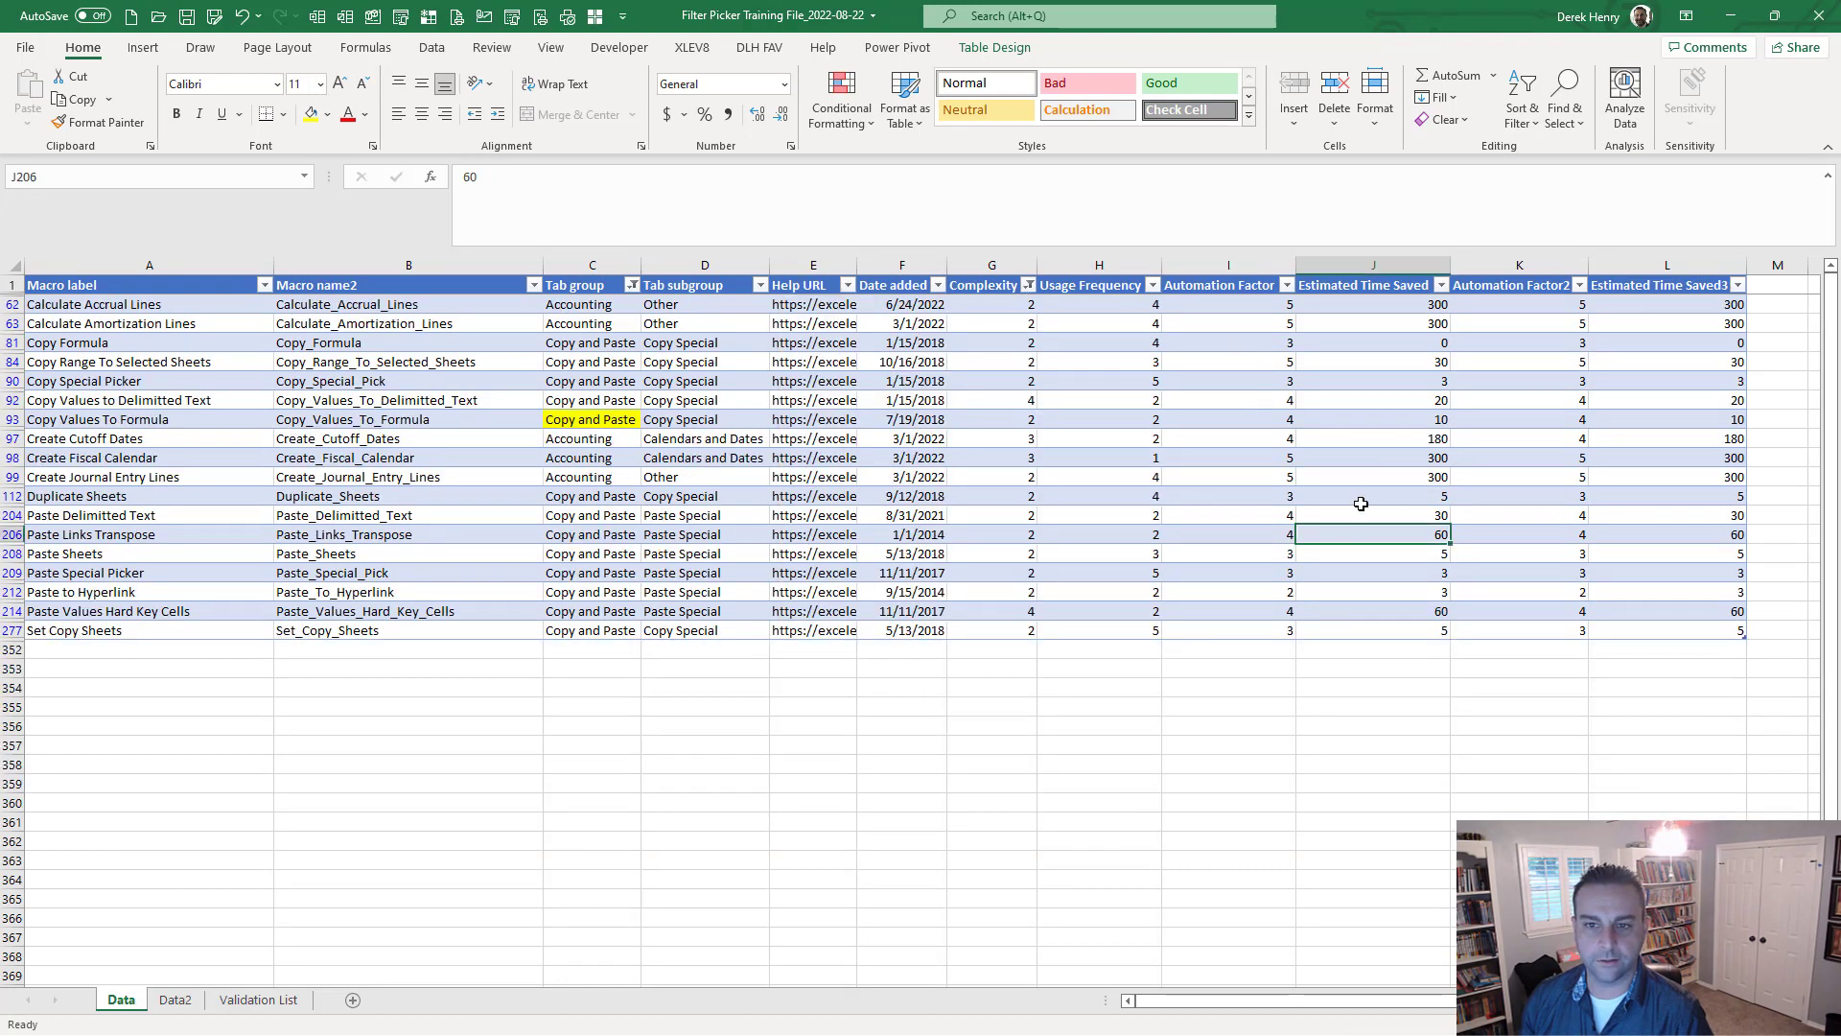
pyautogui.click(1442, 285)
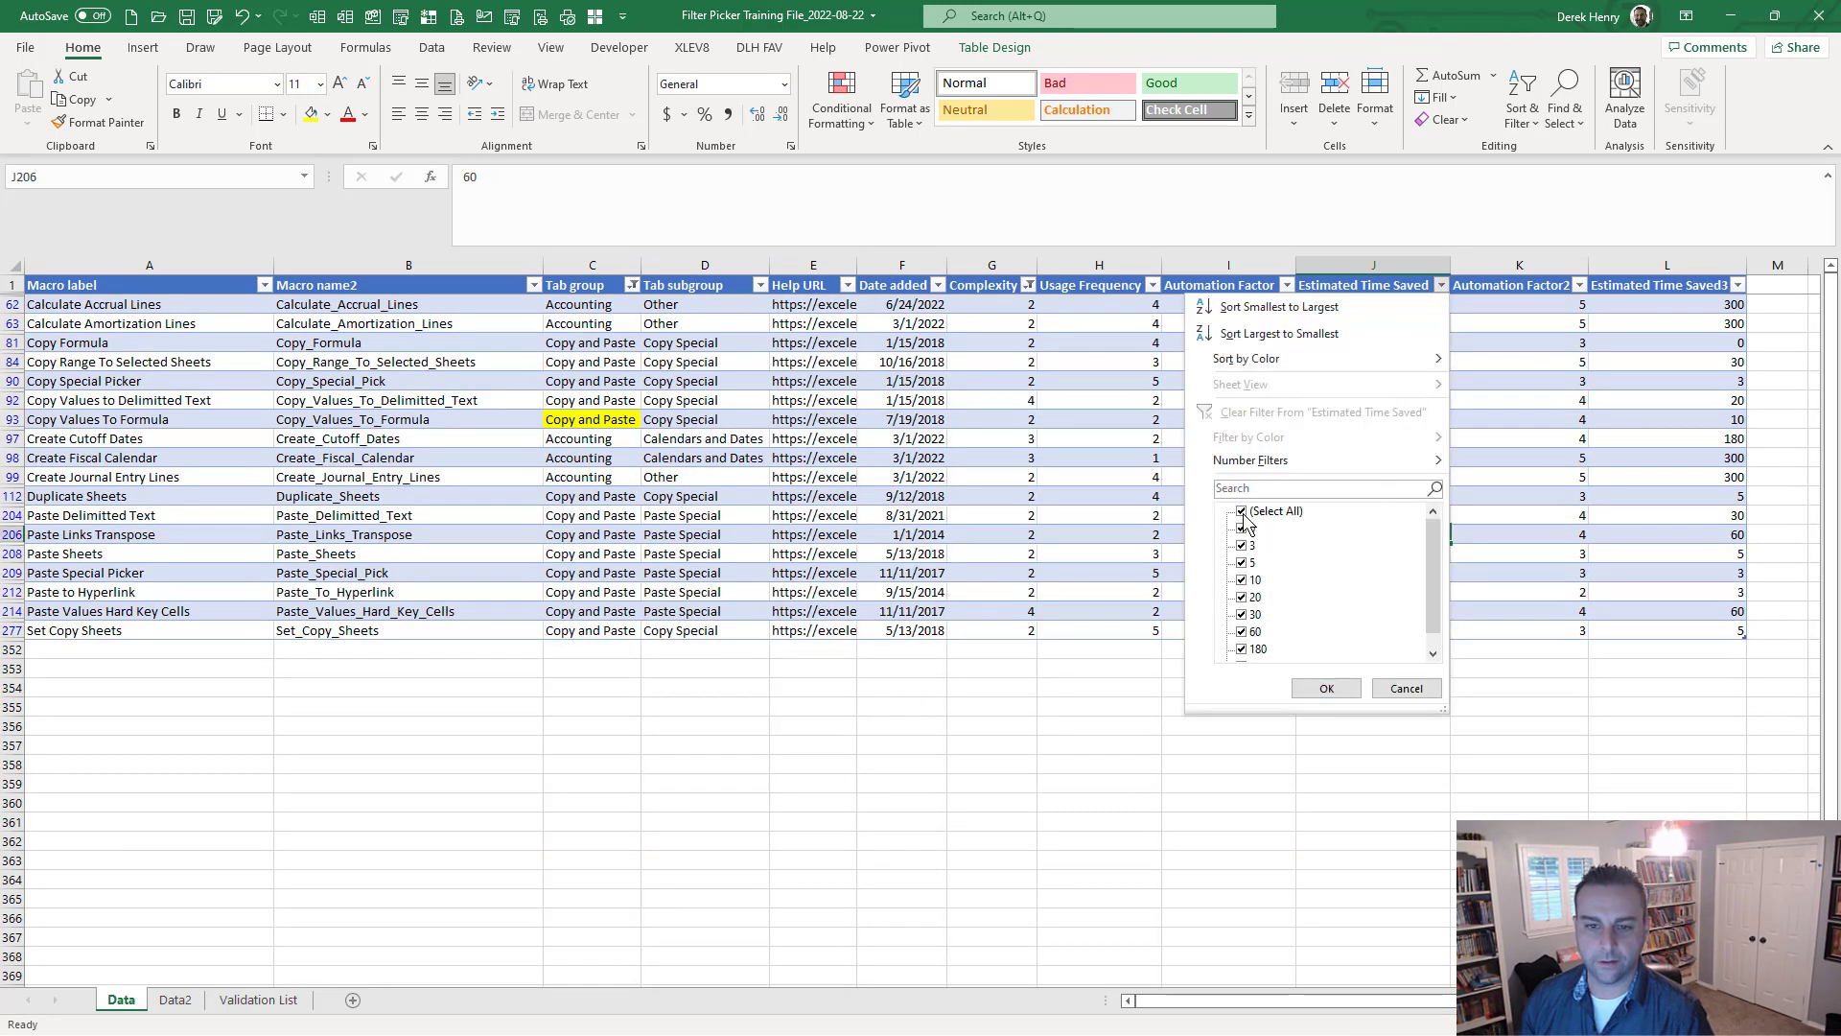
pyautogui.click(1243, 511)
pyautogui.click(1242, 528)
pyautogui.click(1242, 545)
pyautogui.click(1242, 563)
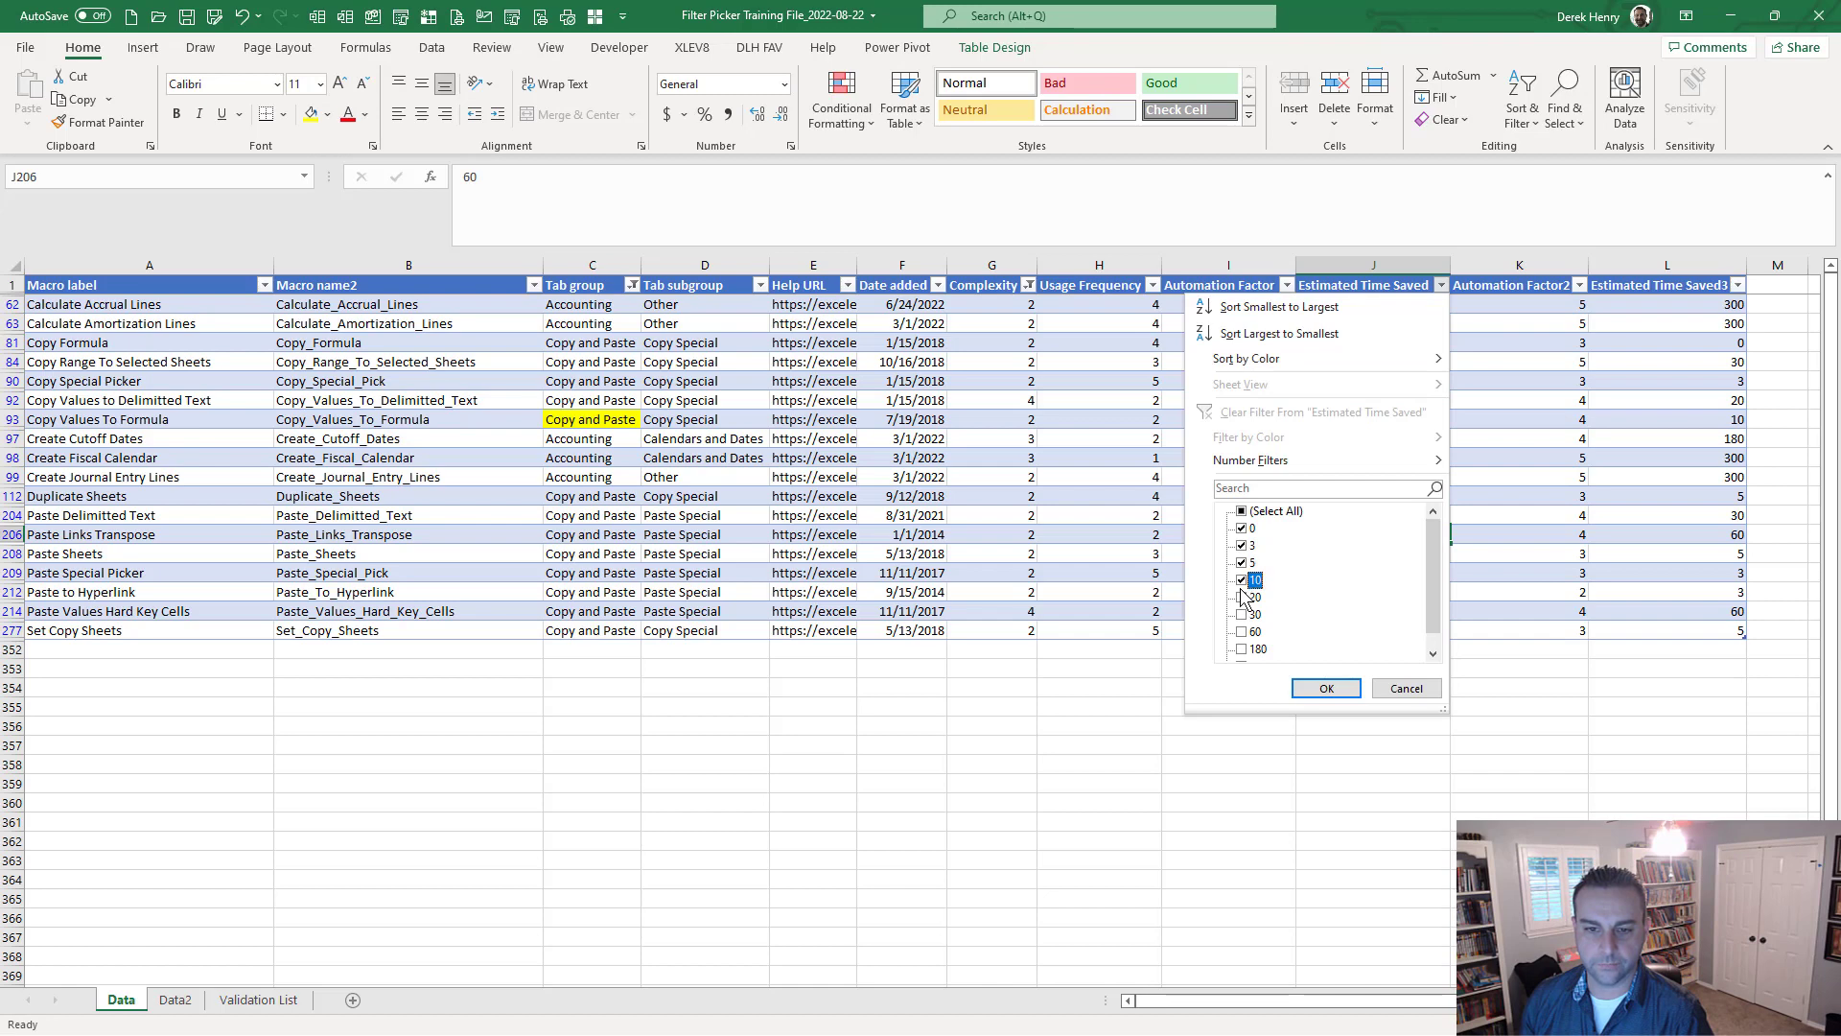
pyautogui.click(1241, 580)
pyautogui.click(1242, 597)
pyautogui.click(1241, 615)
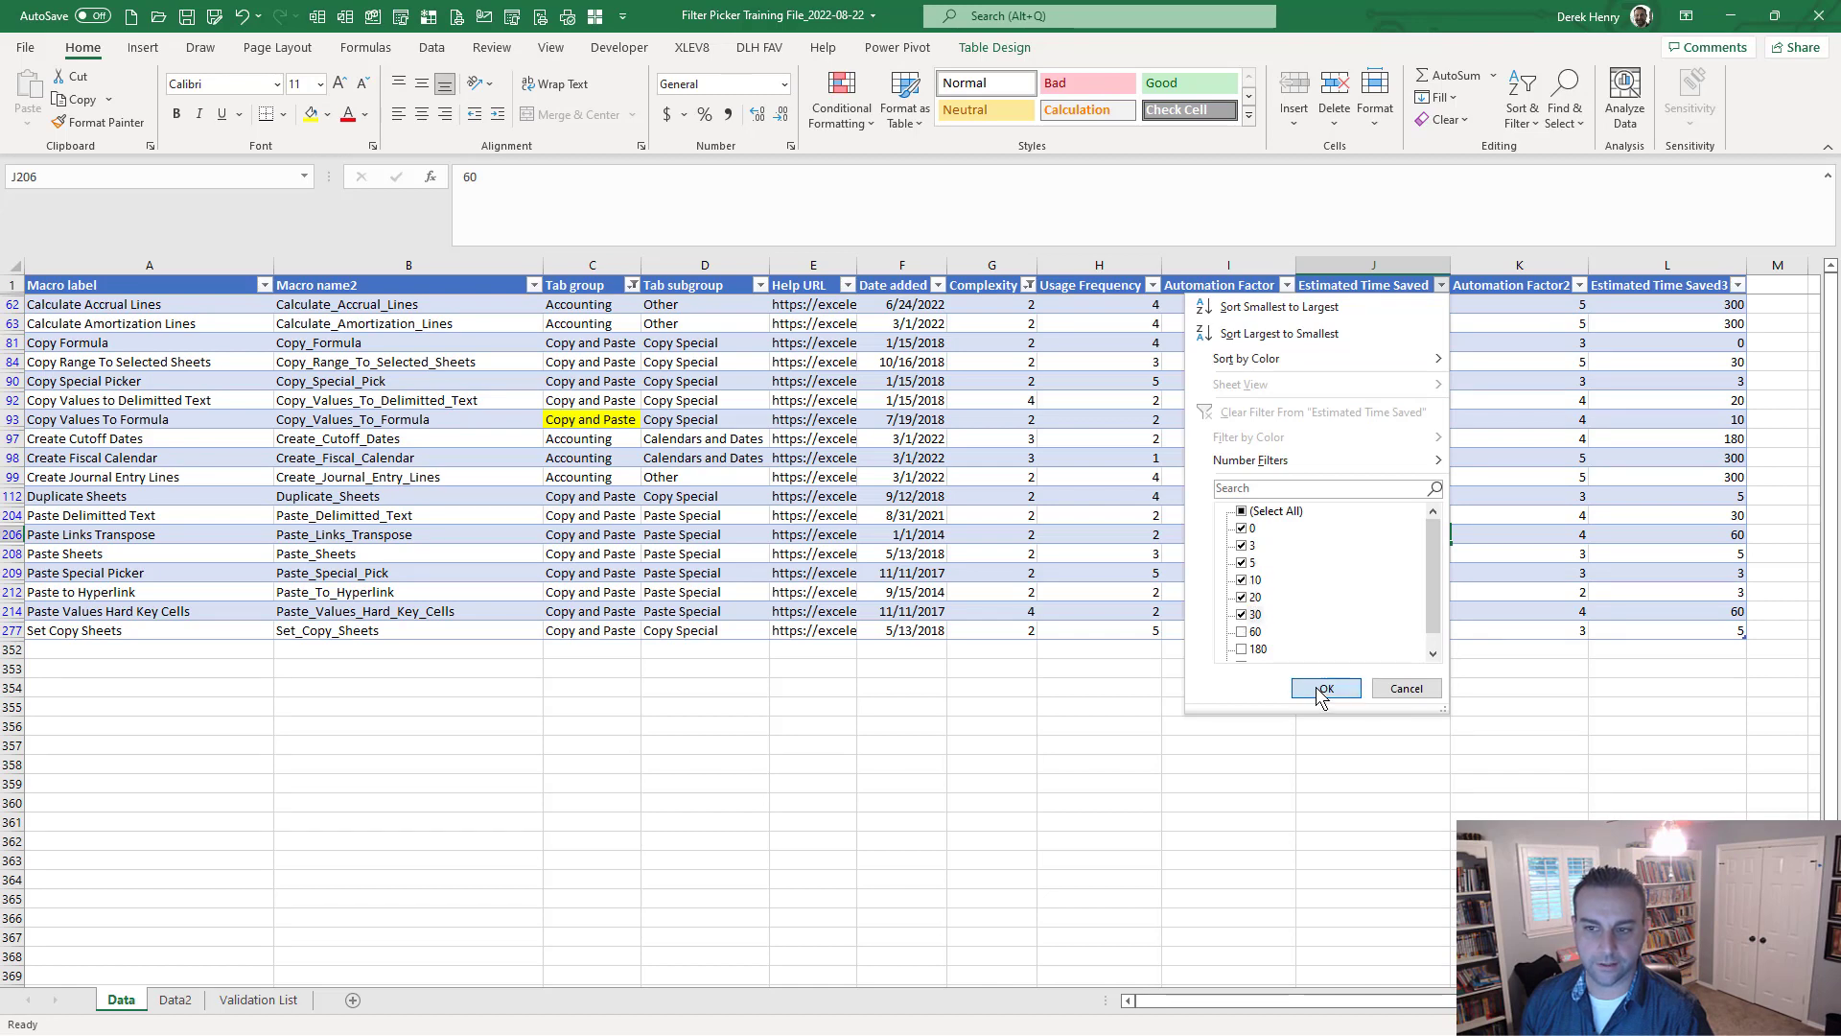
pyautogui.click(1325, 689)
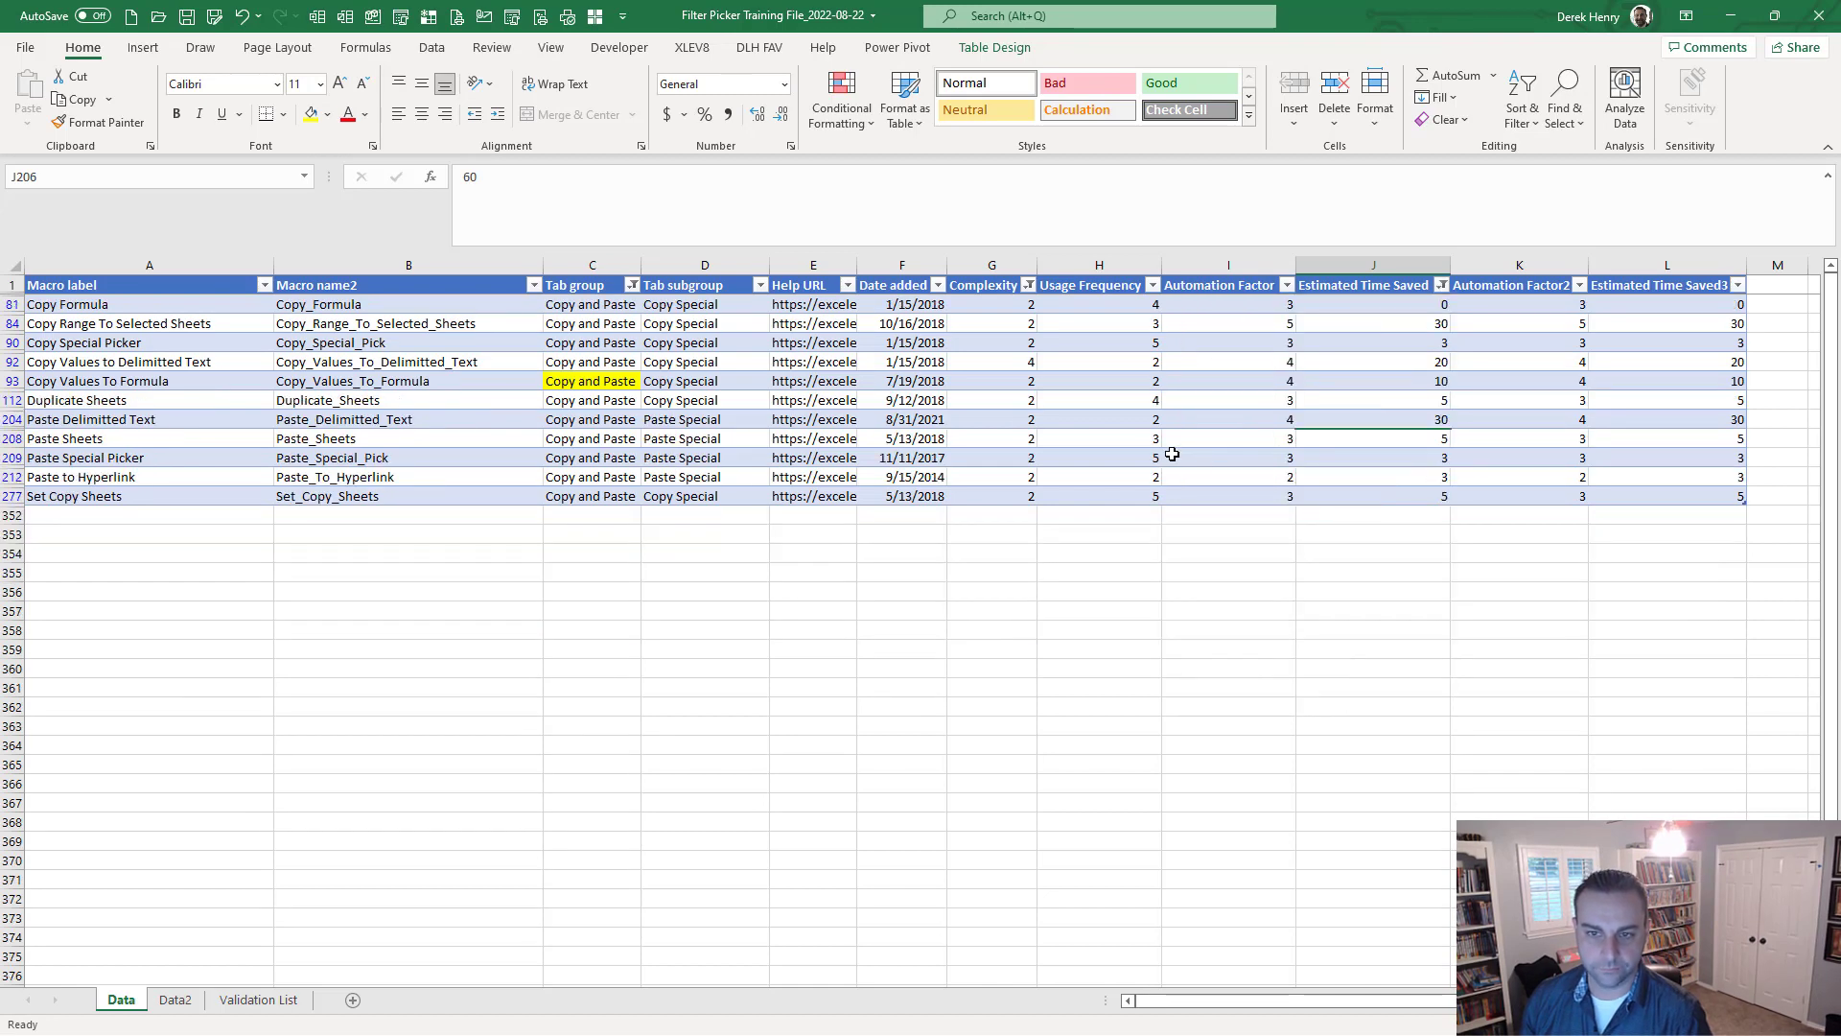
# Sort the filtered rows by Macro label A to Z, Tab subgroup Z to A, and Estimated Time Saved smallest to largest.
pyautogui.click(263, 285)
pyautogui.press('Escape')
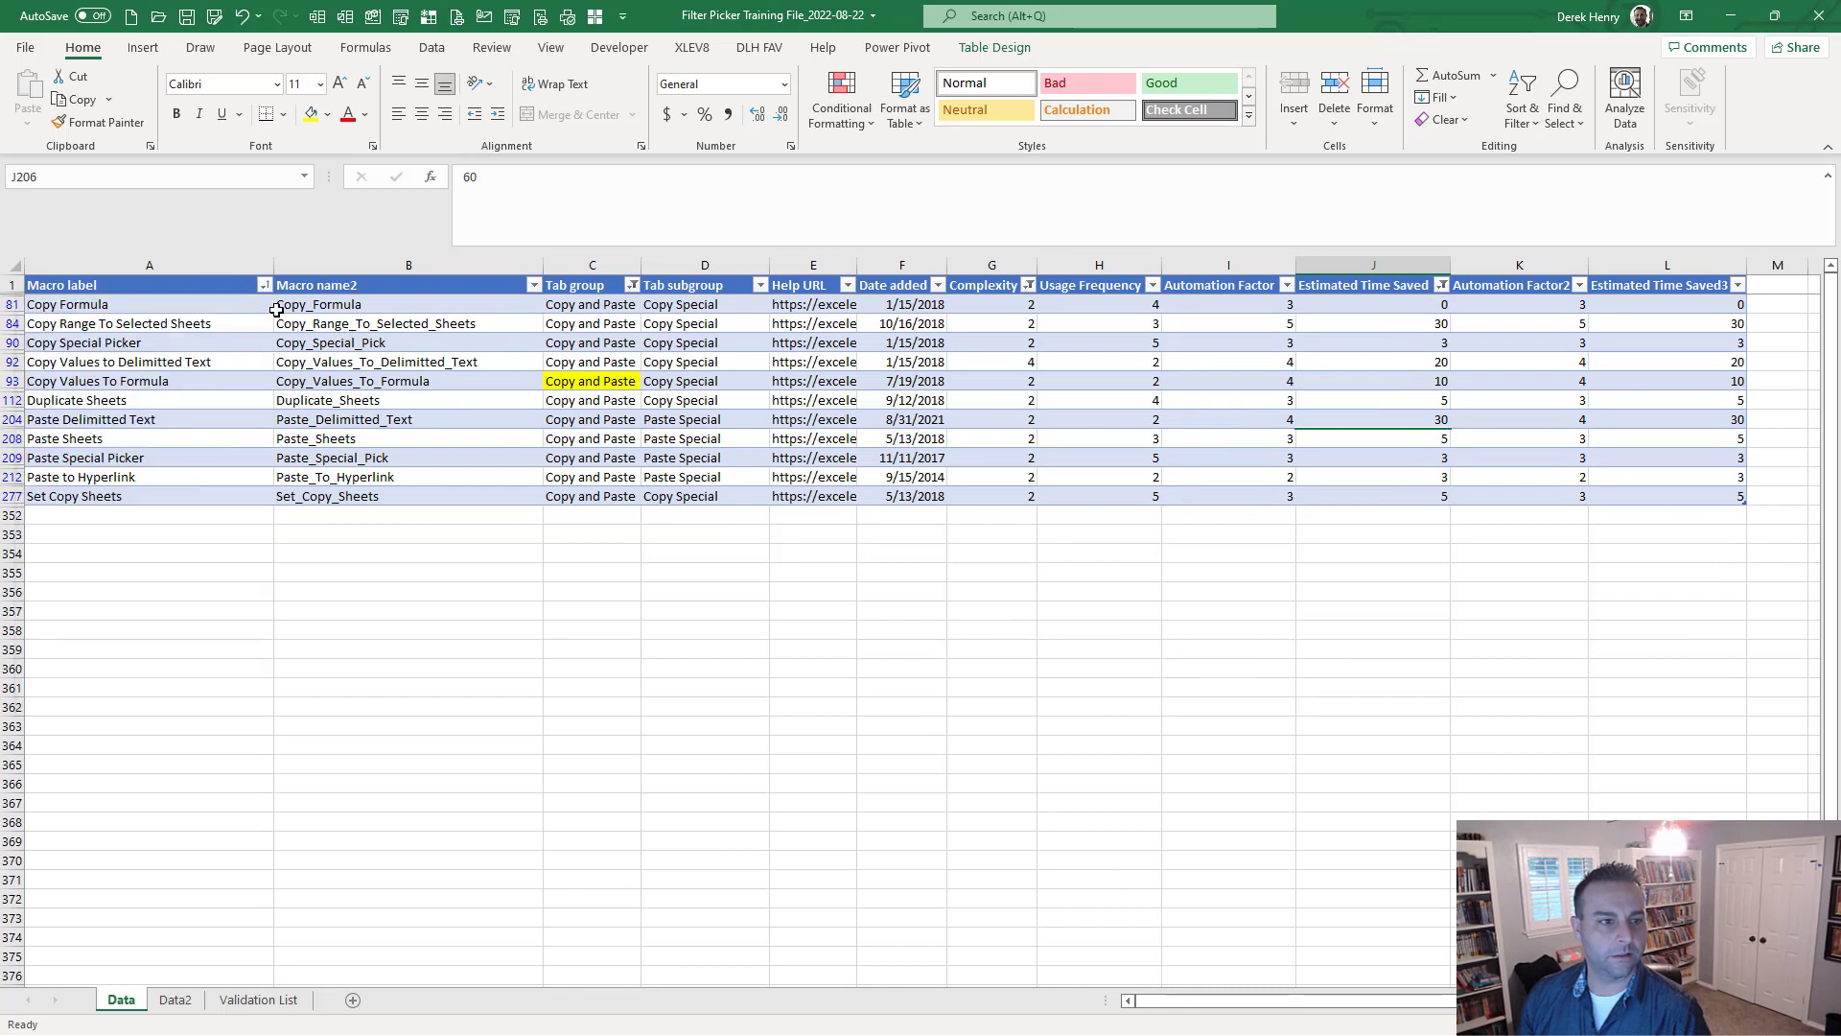
pyautogui.click(759, 285)
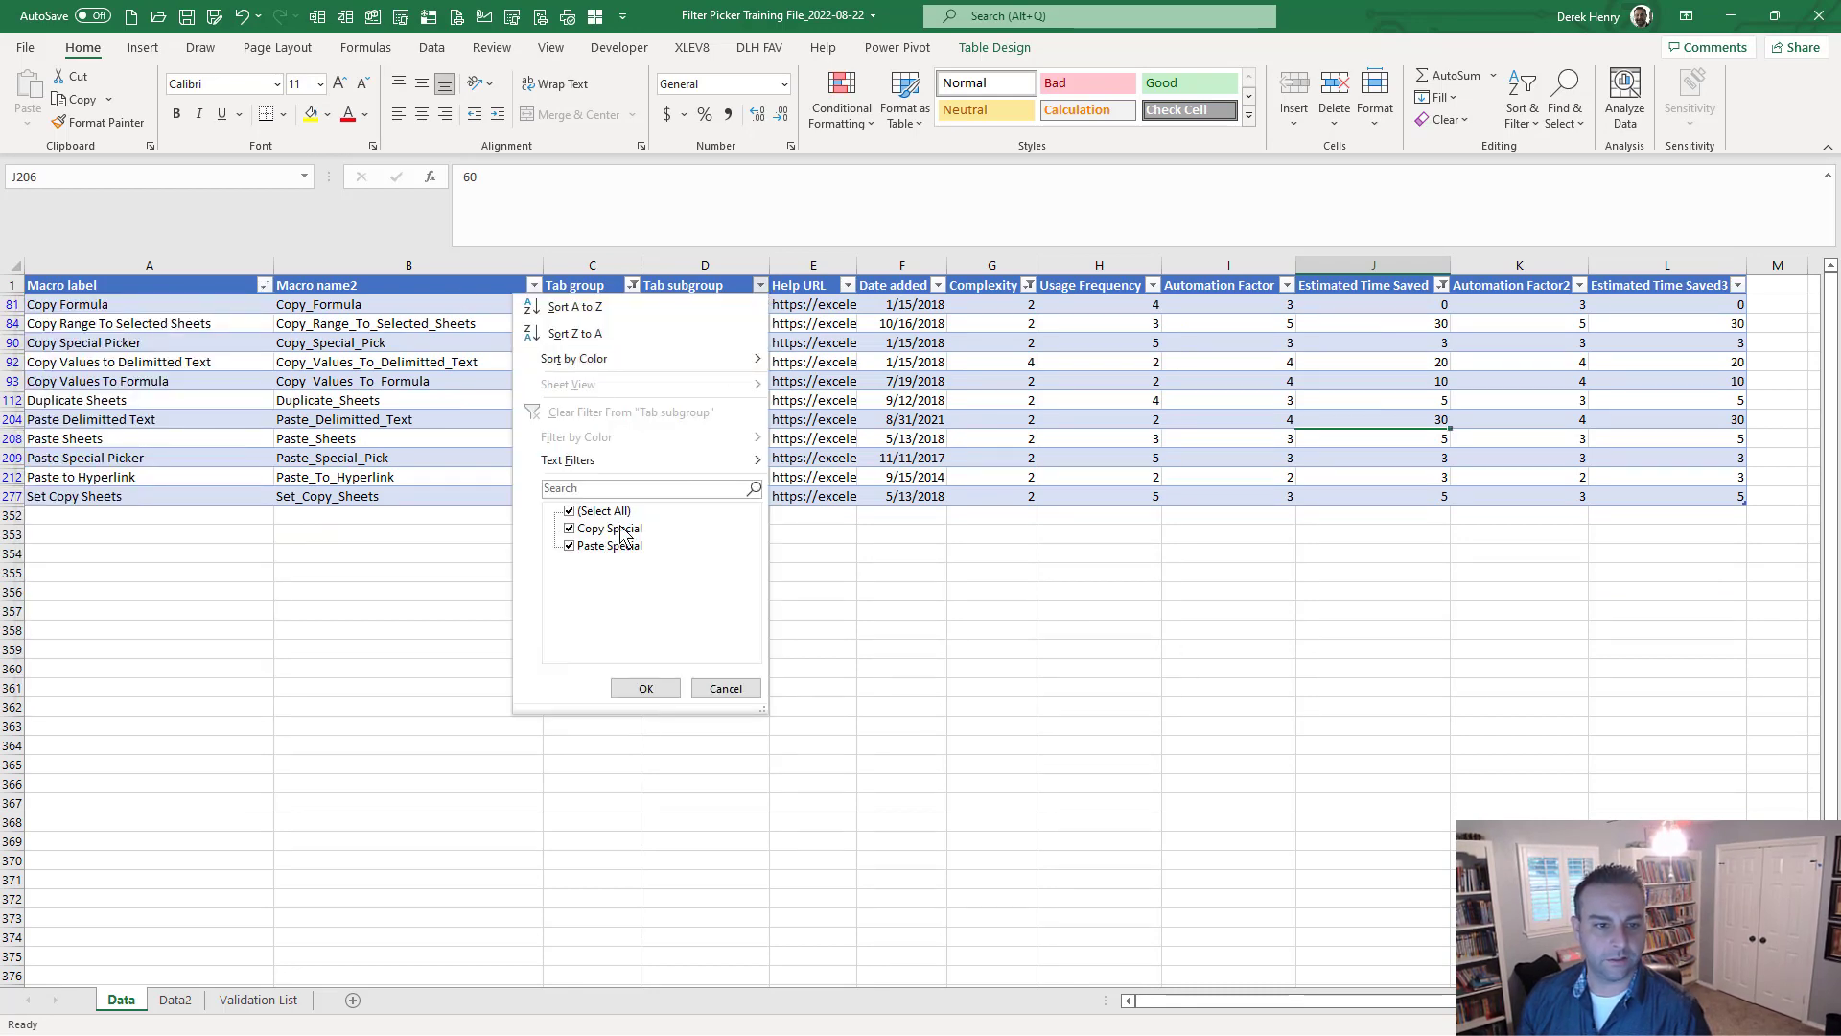
pyautogui.click(633, 335)
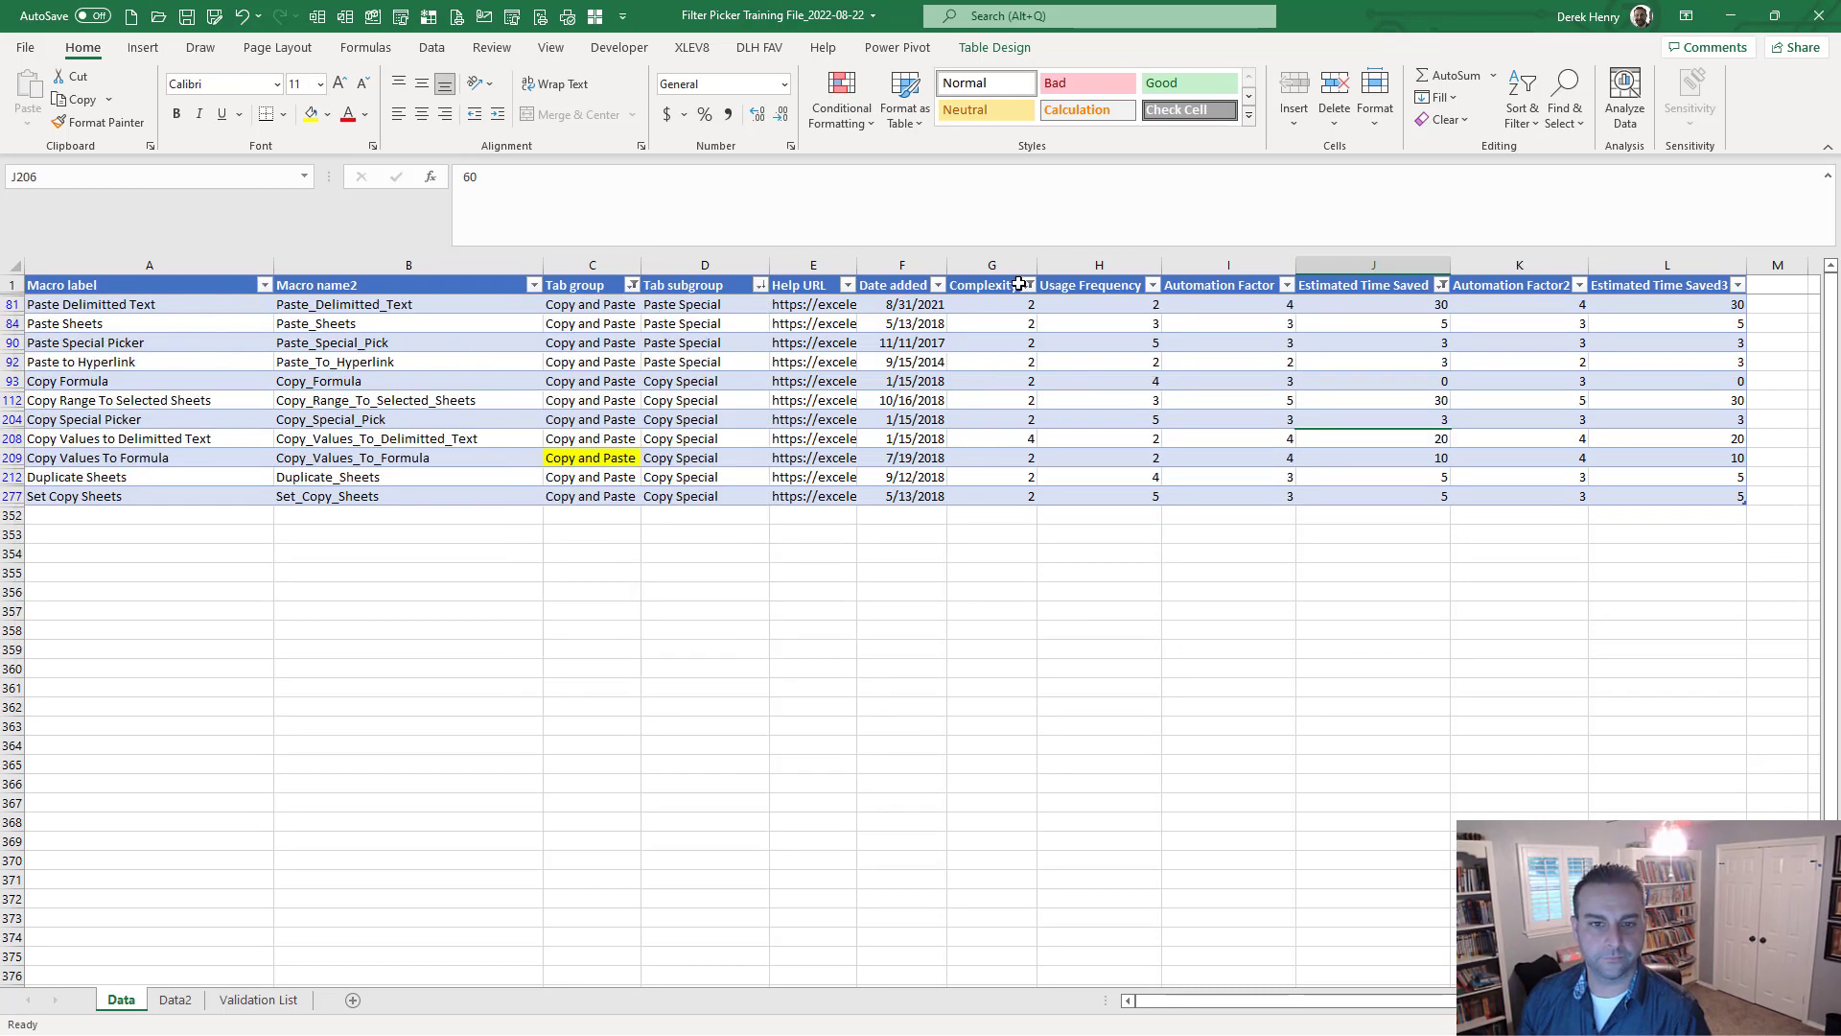
pyautogui.click(1440, 286)
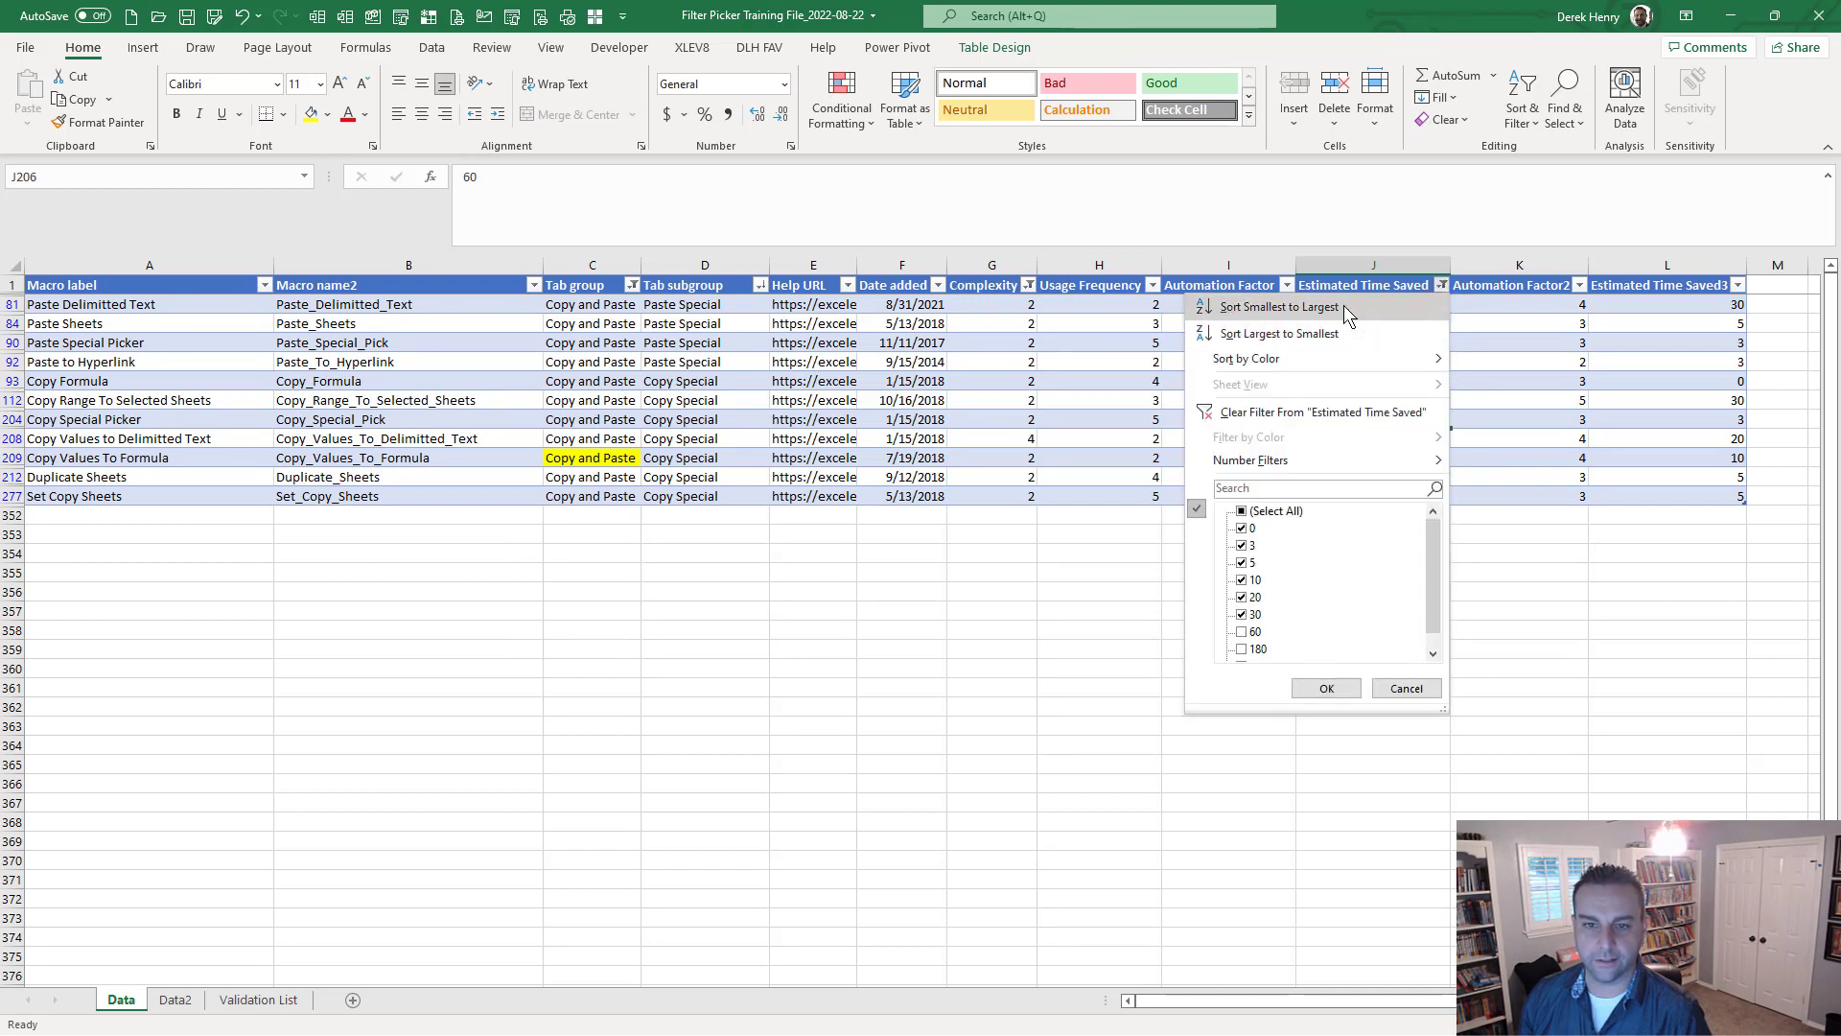
pyautogui.click(1343, 305)
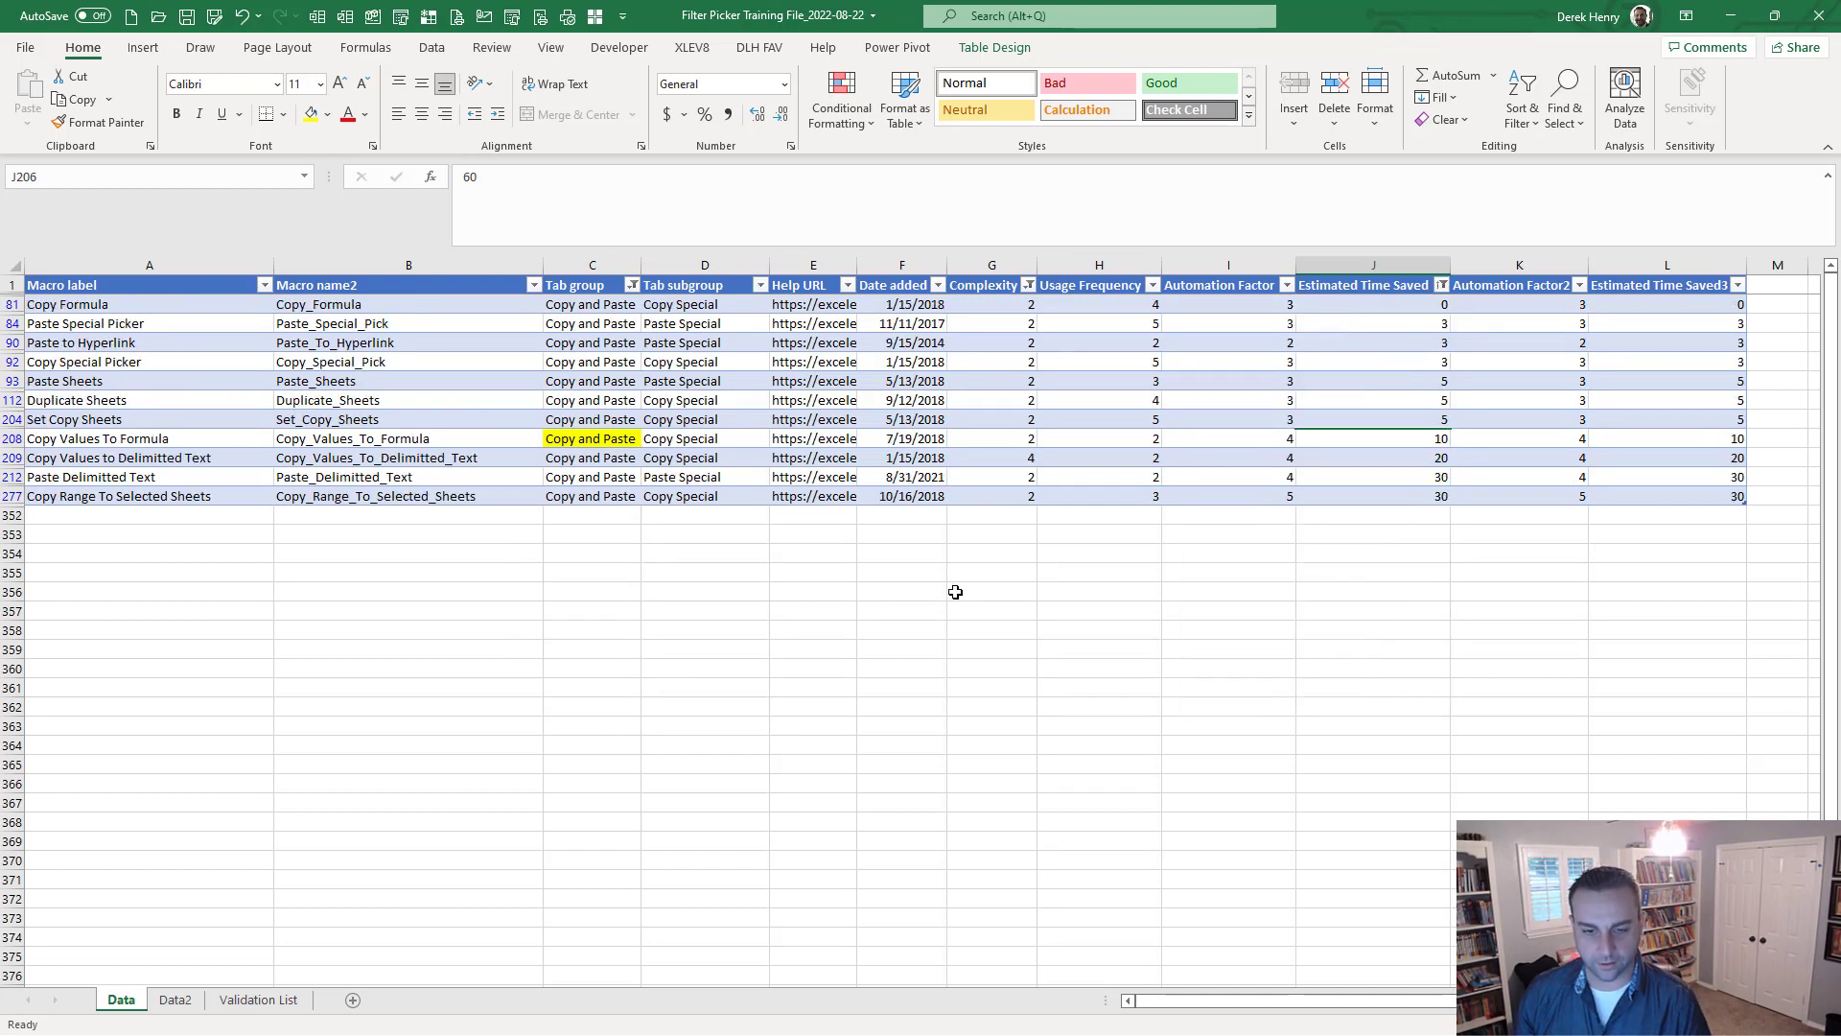
# Save the applied filters, sort and column widths through action type D with the entry "X Test save filter DEFAULT2".
pyautogui.click(840, 493)
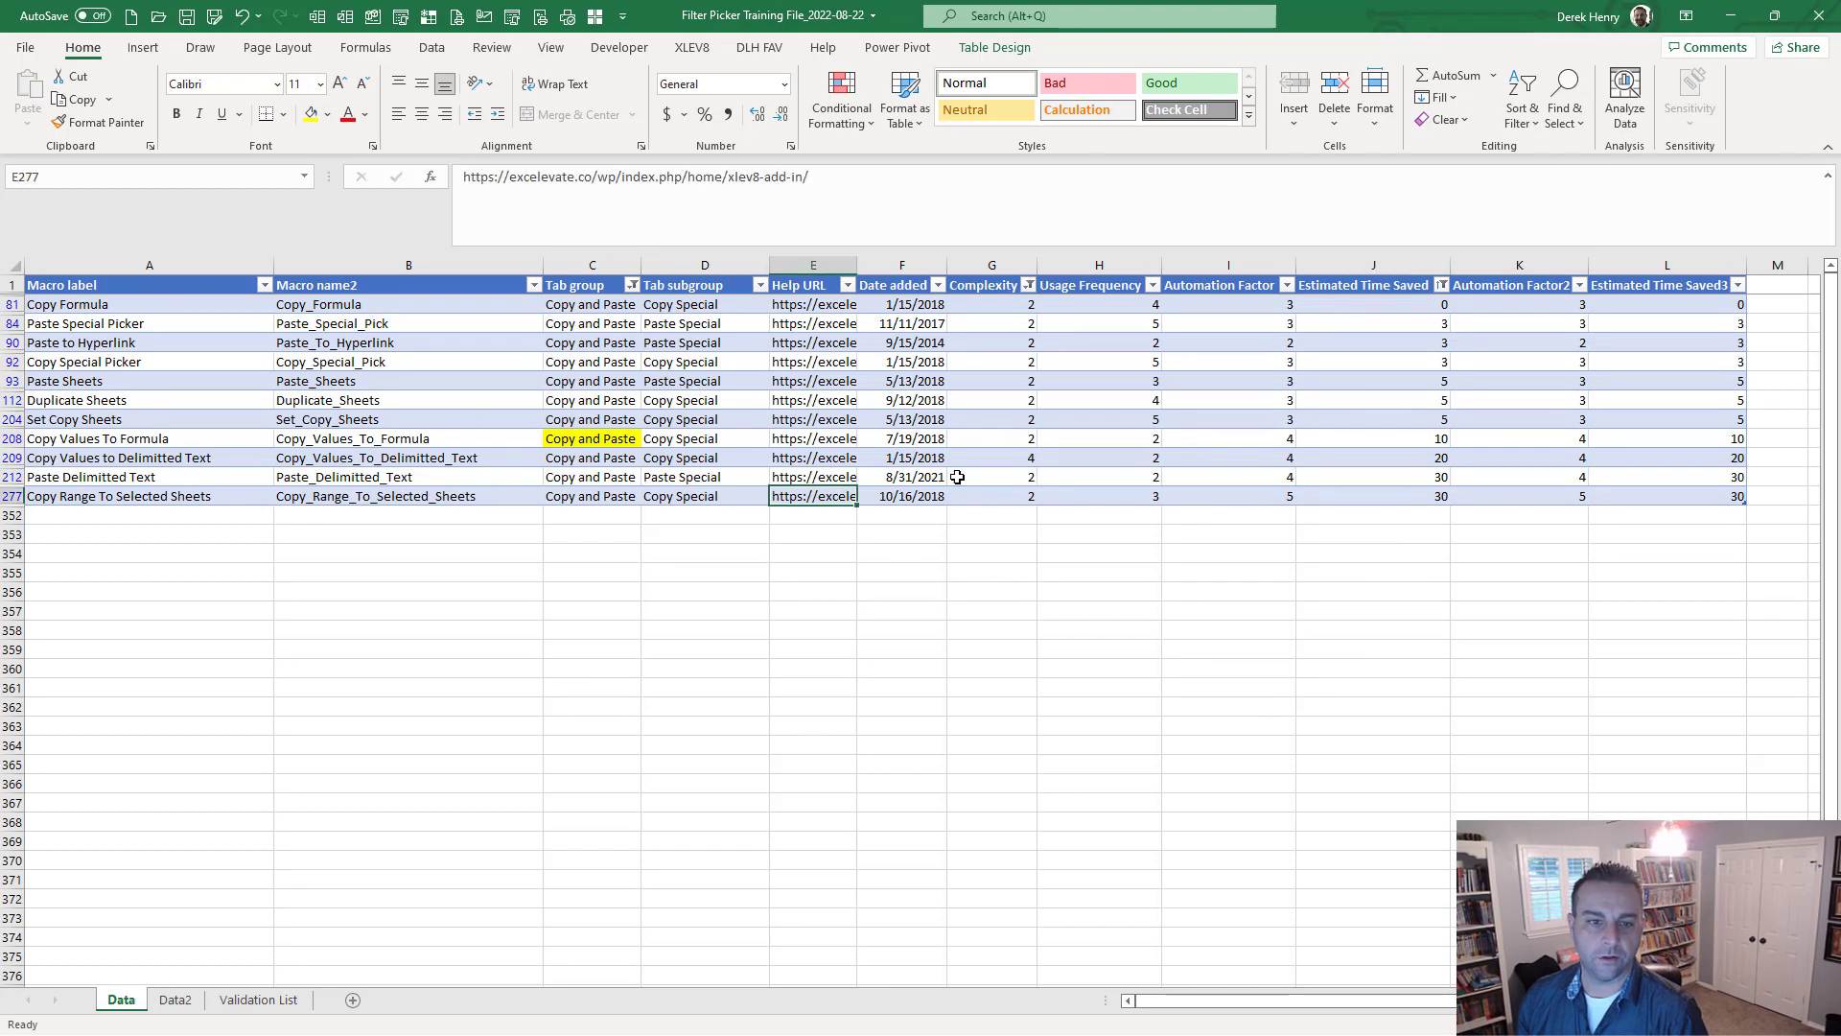
pyautogui.hotkey('ctrl', 'shift', 'f')
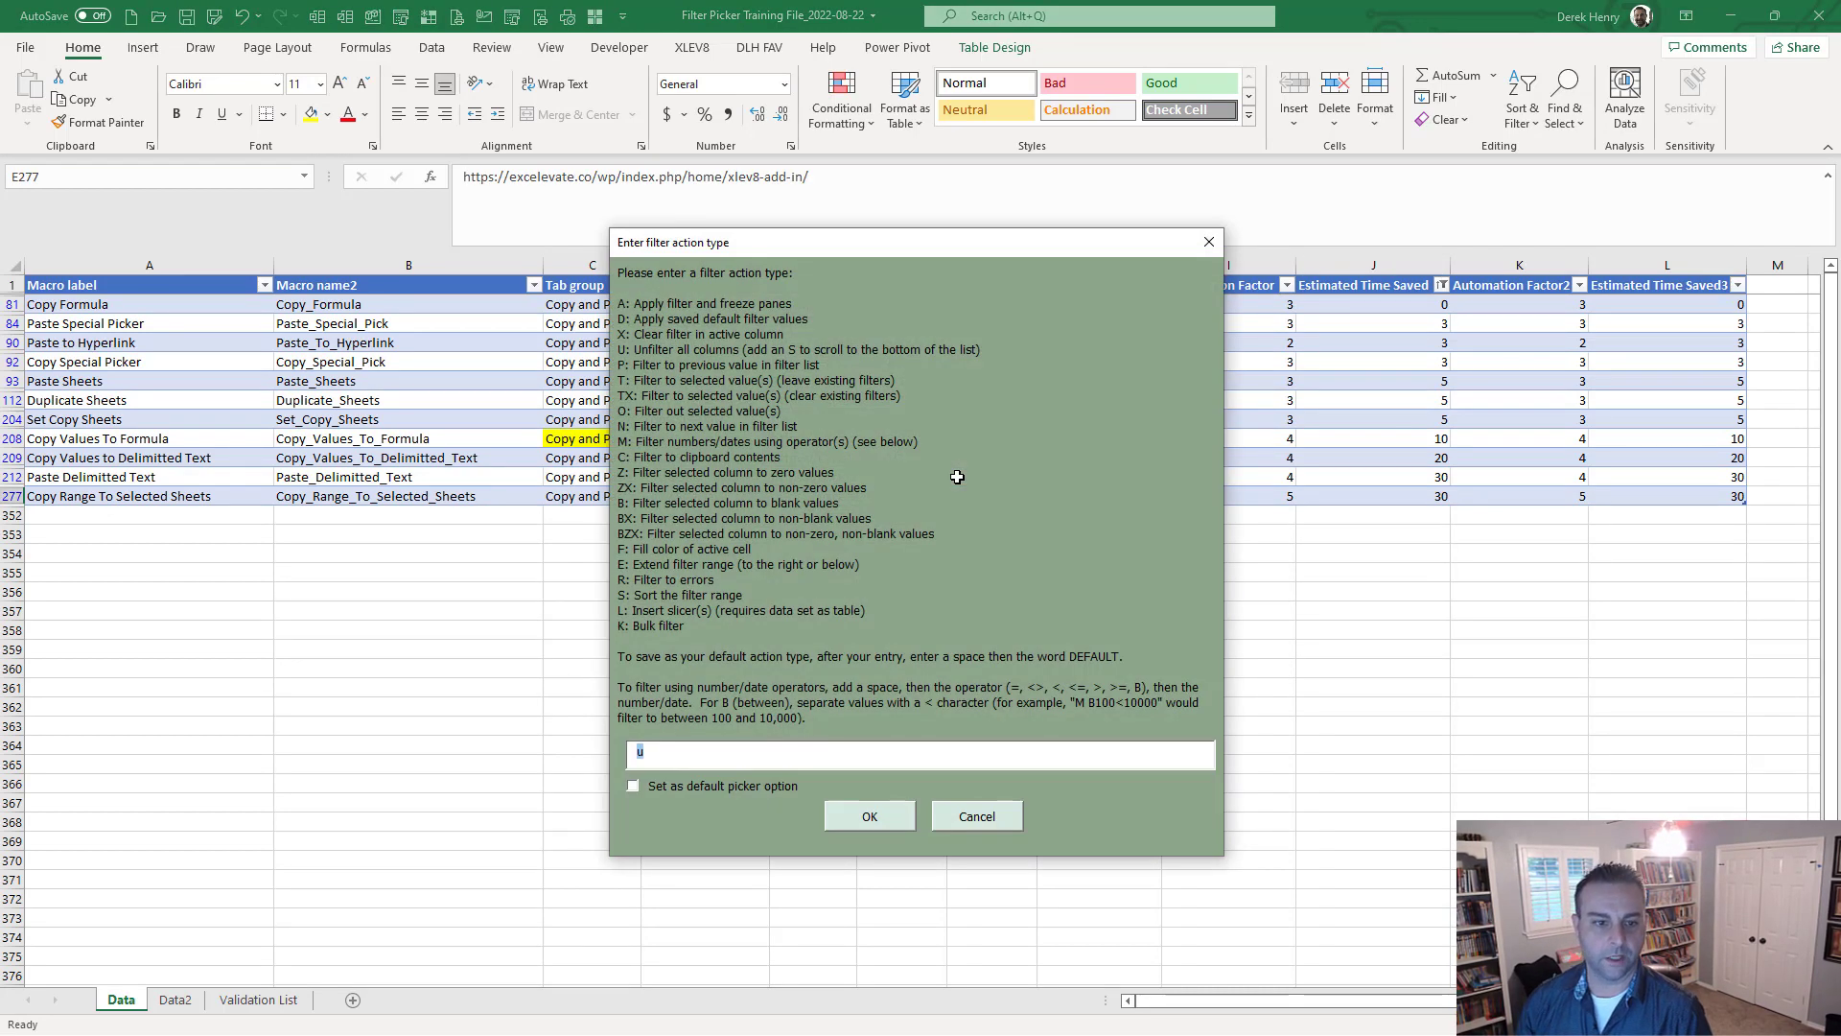
pyautogui.write('d')
pyautogui.press('Return')
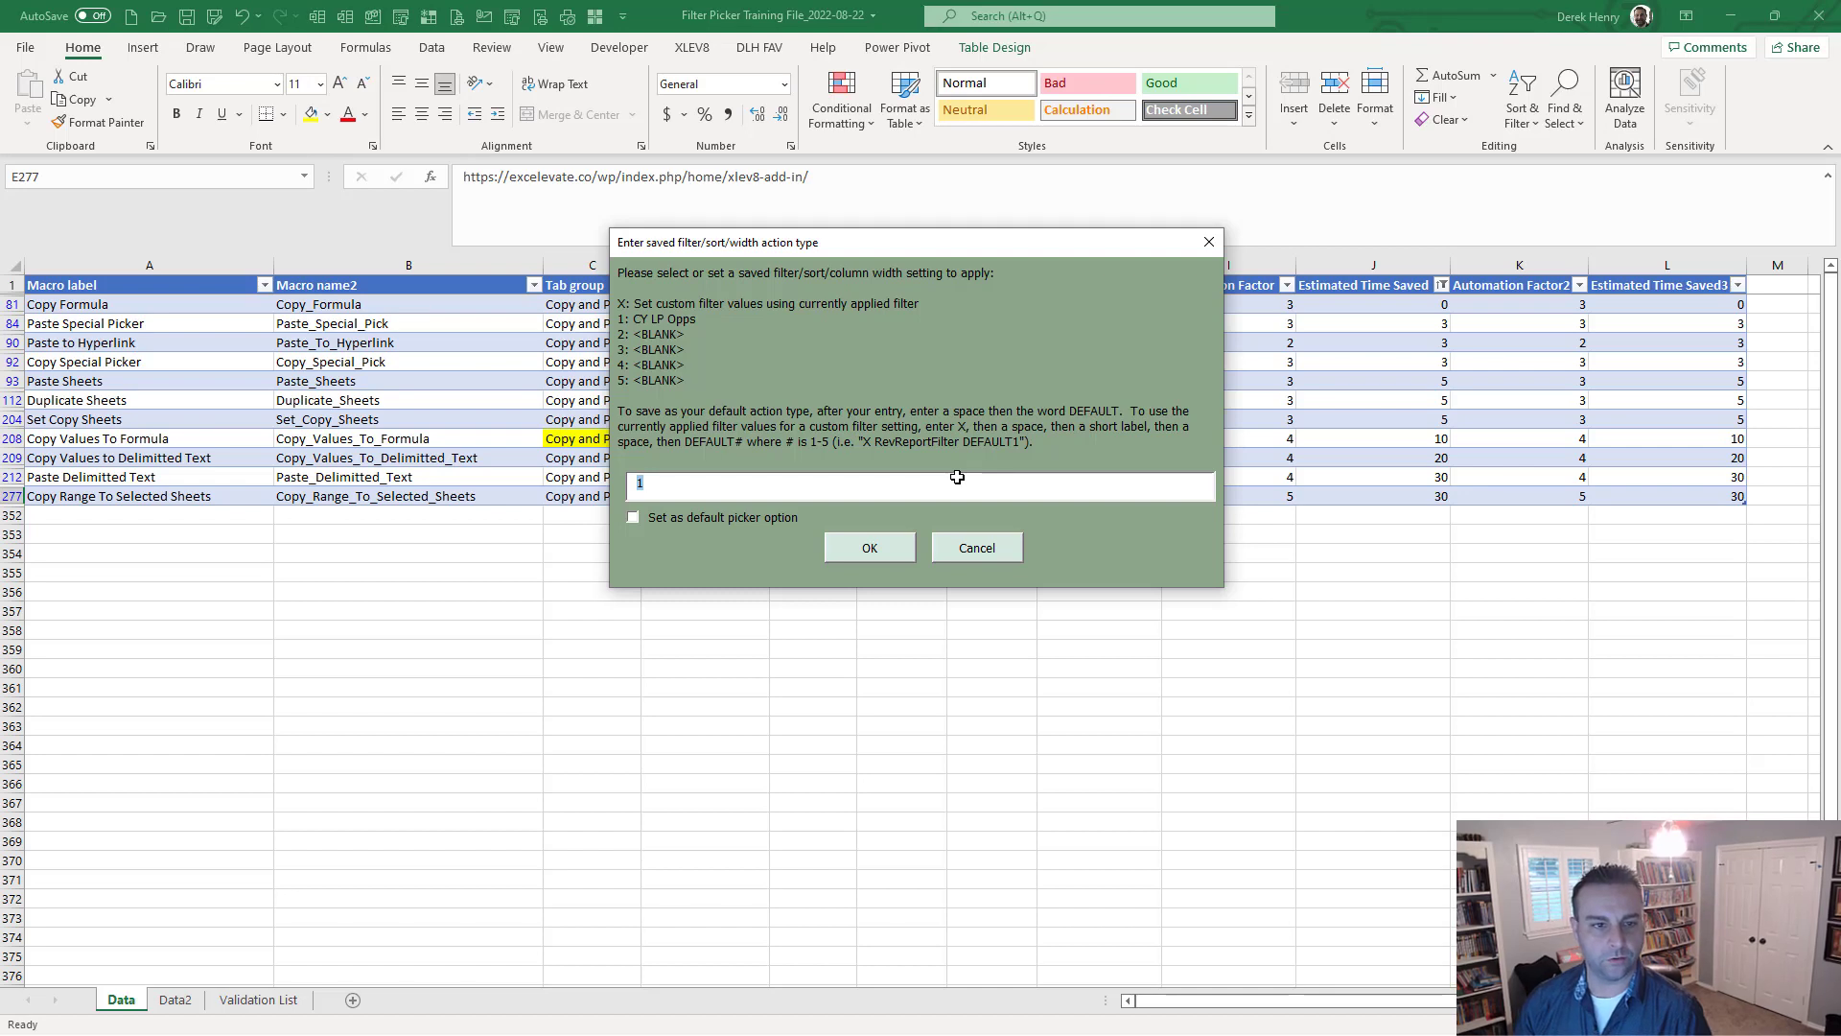
pyautogui.write('X')
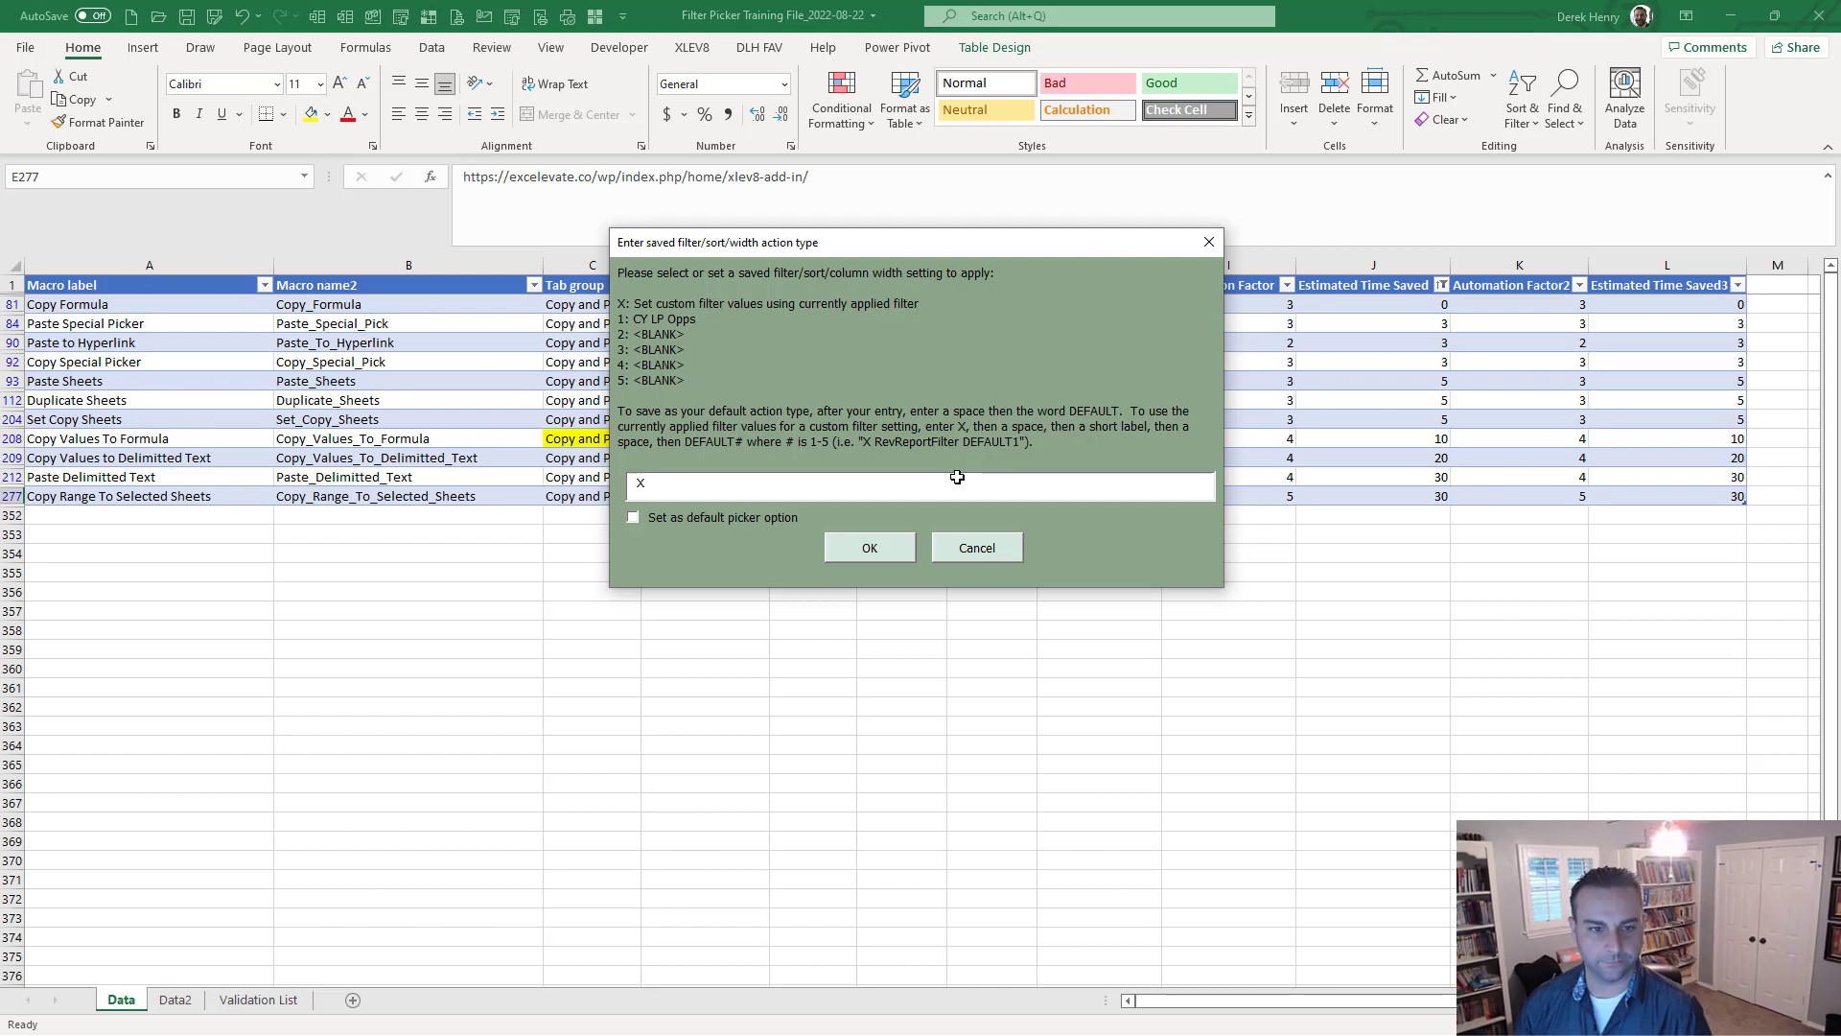
pyautogui.write('Test ')
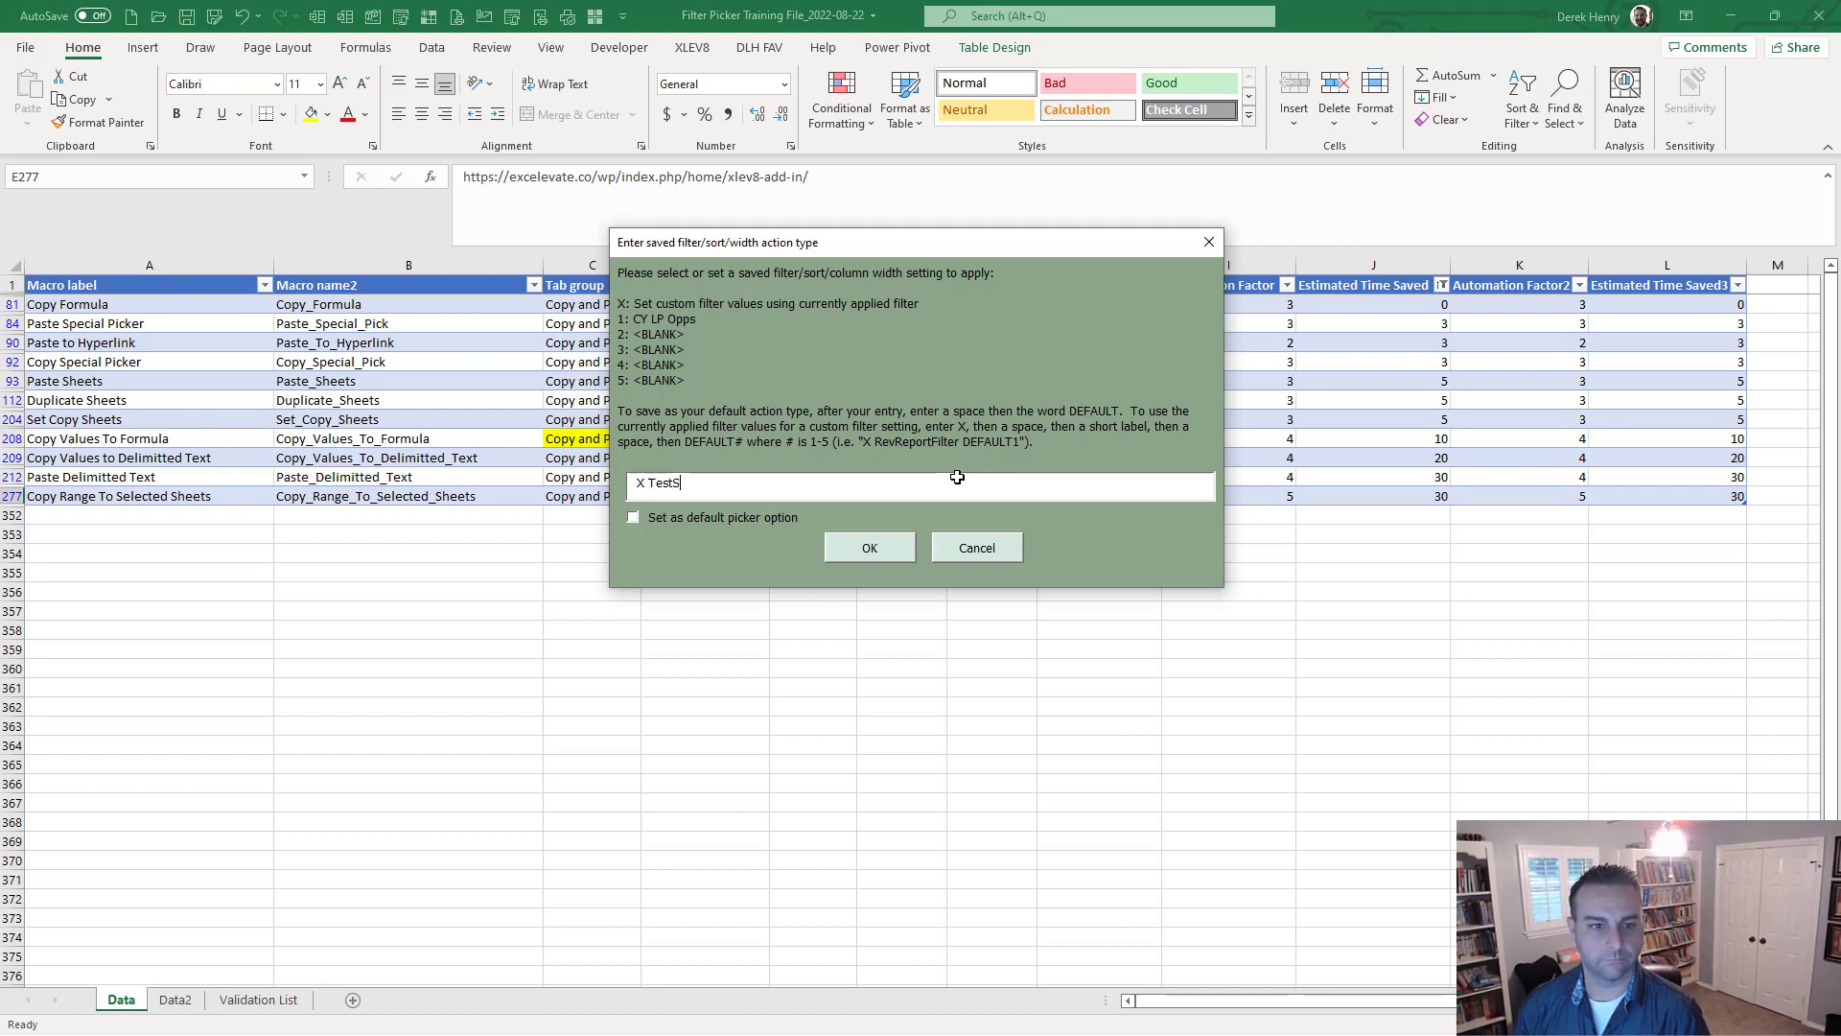
pyautogui.write('save filter DEFAULT2')
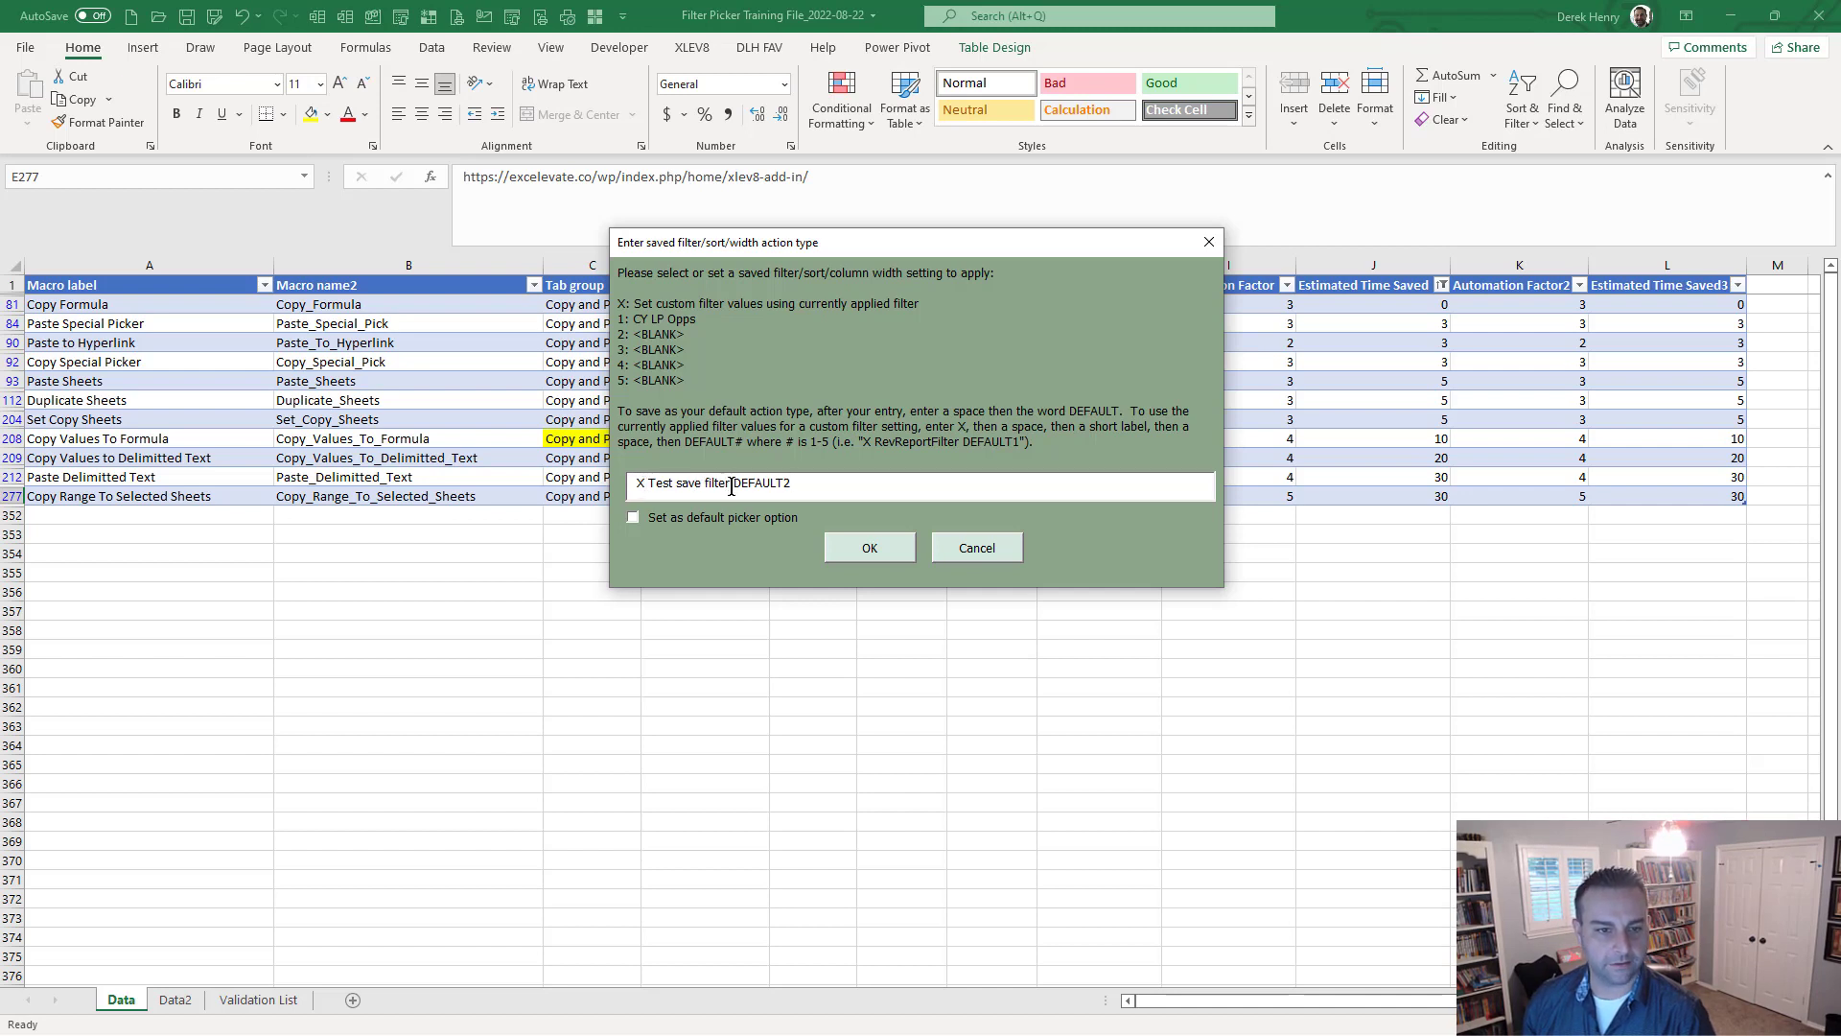
pyautogui.moveTo(732, 486); pyautogui.dragTo(792, 486)
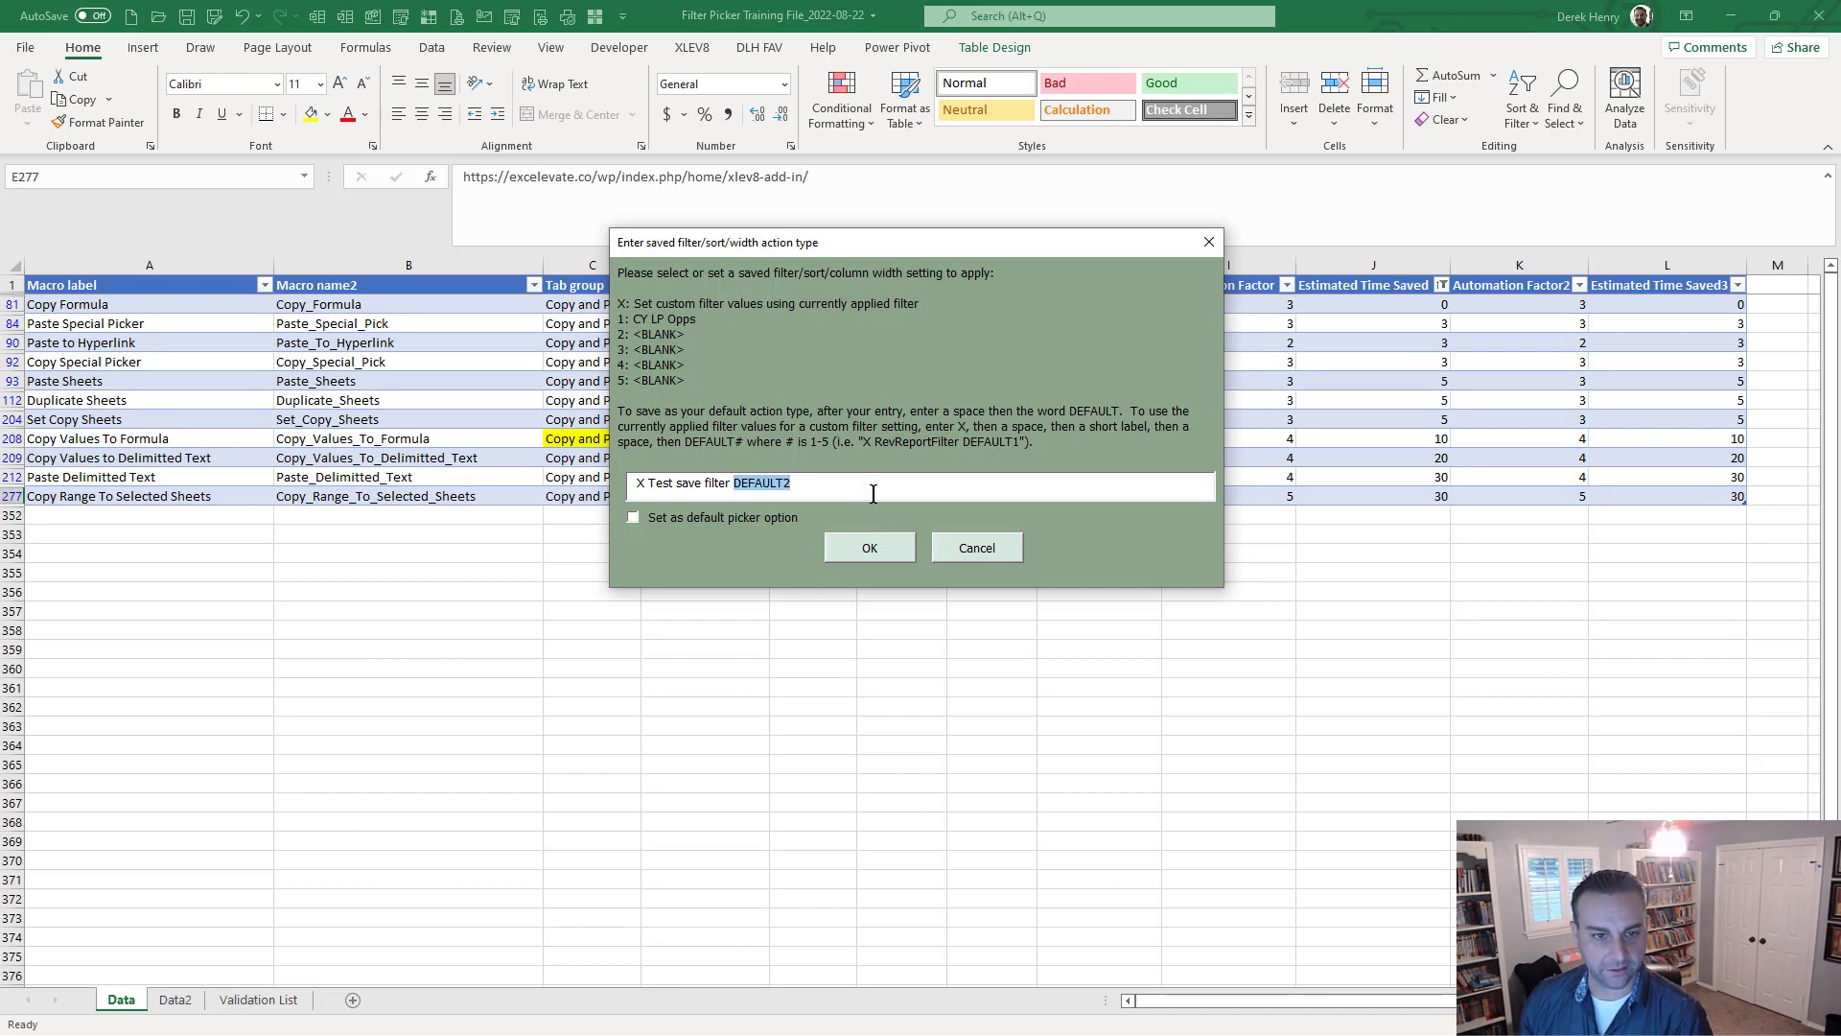
pyautogui.click(884, 550)
pyautogui.click(884, 550)
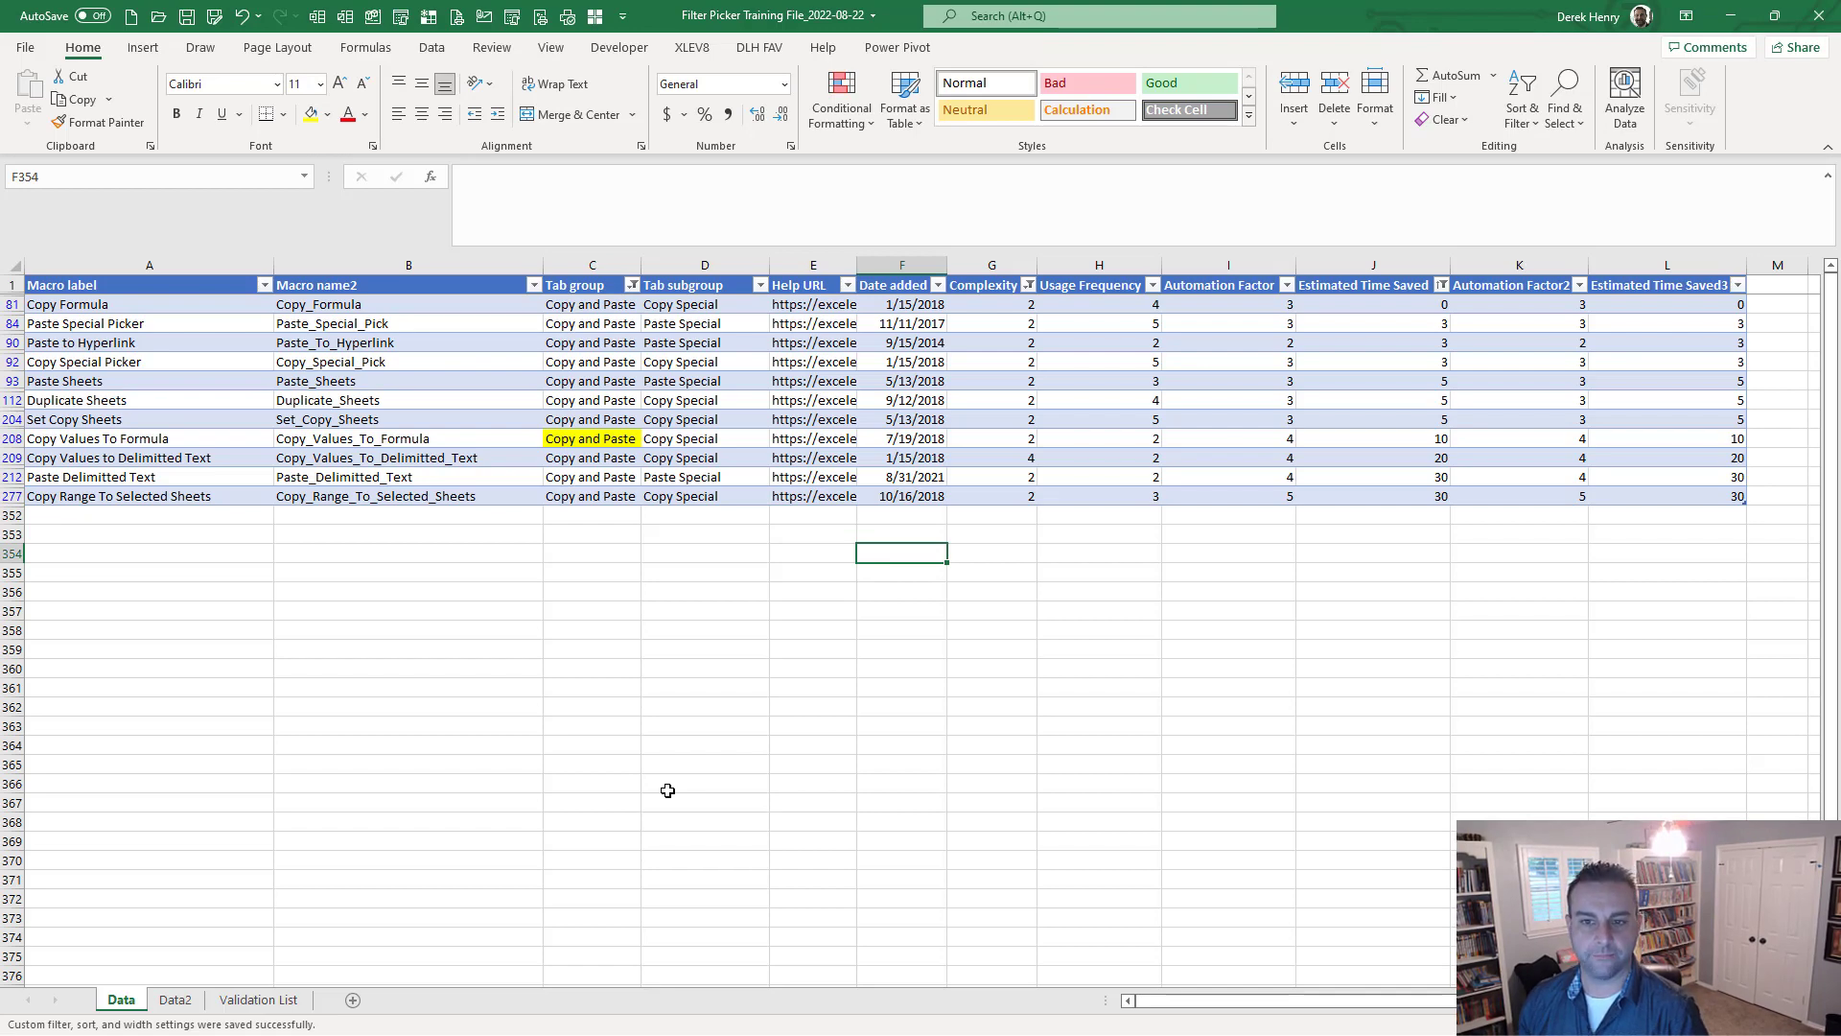
# On the Data2 sheet, copy the Automation Factor and Estimated Time Saved columns into columns K and L.
pyautogui.hotkey('ctrl', 'pagedown')
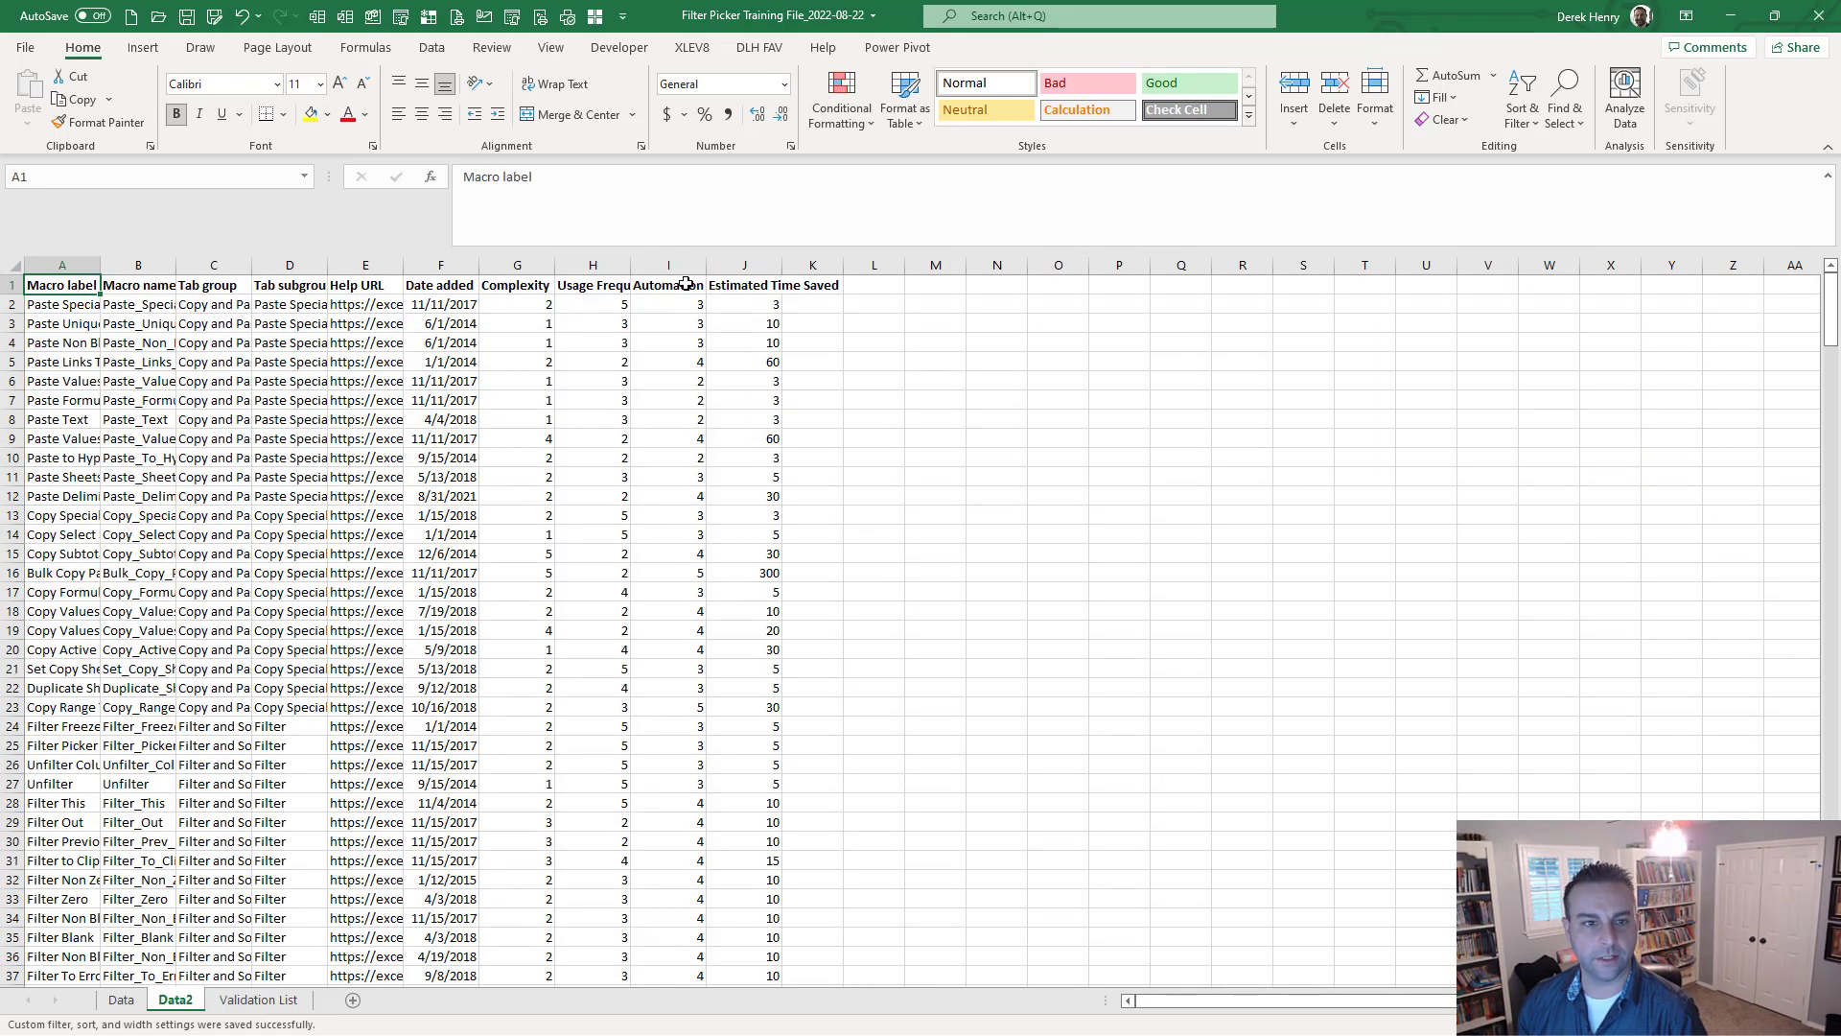
pyautogui.moveTo(686, 283); pyautogui.dragTo(715, 278)
pyautogui.hotkey('ctrl', 'shift', 'End')
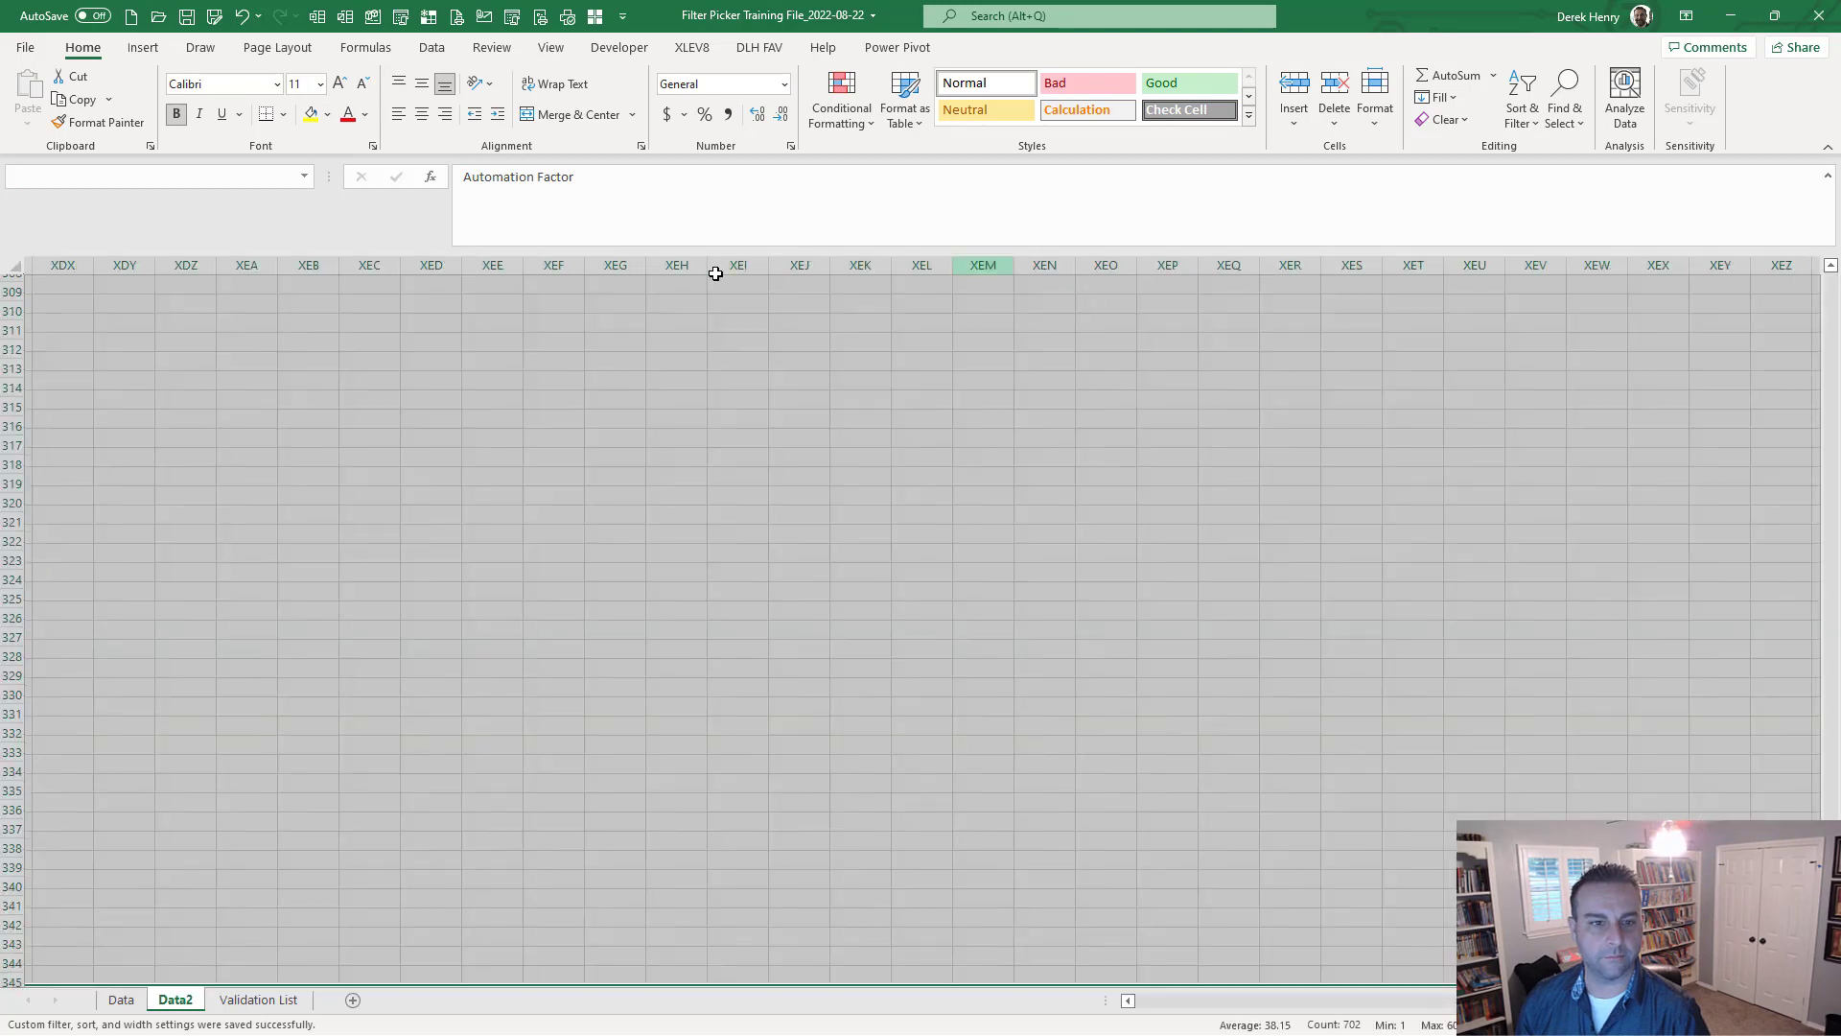
pyautogui.hotkey('ctrl', 'shift', 'Left')
pyautogui.scroll(-10, 716, 274)
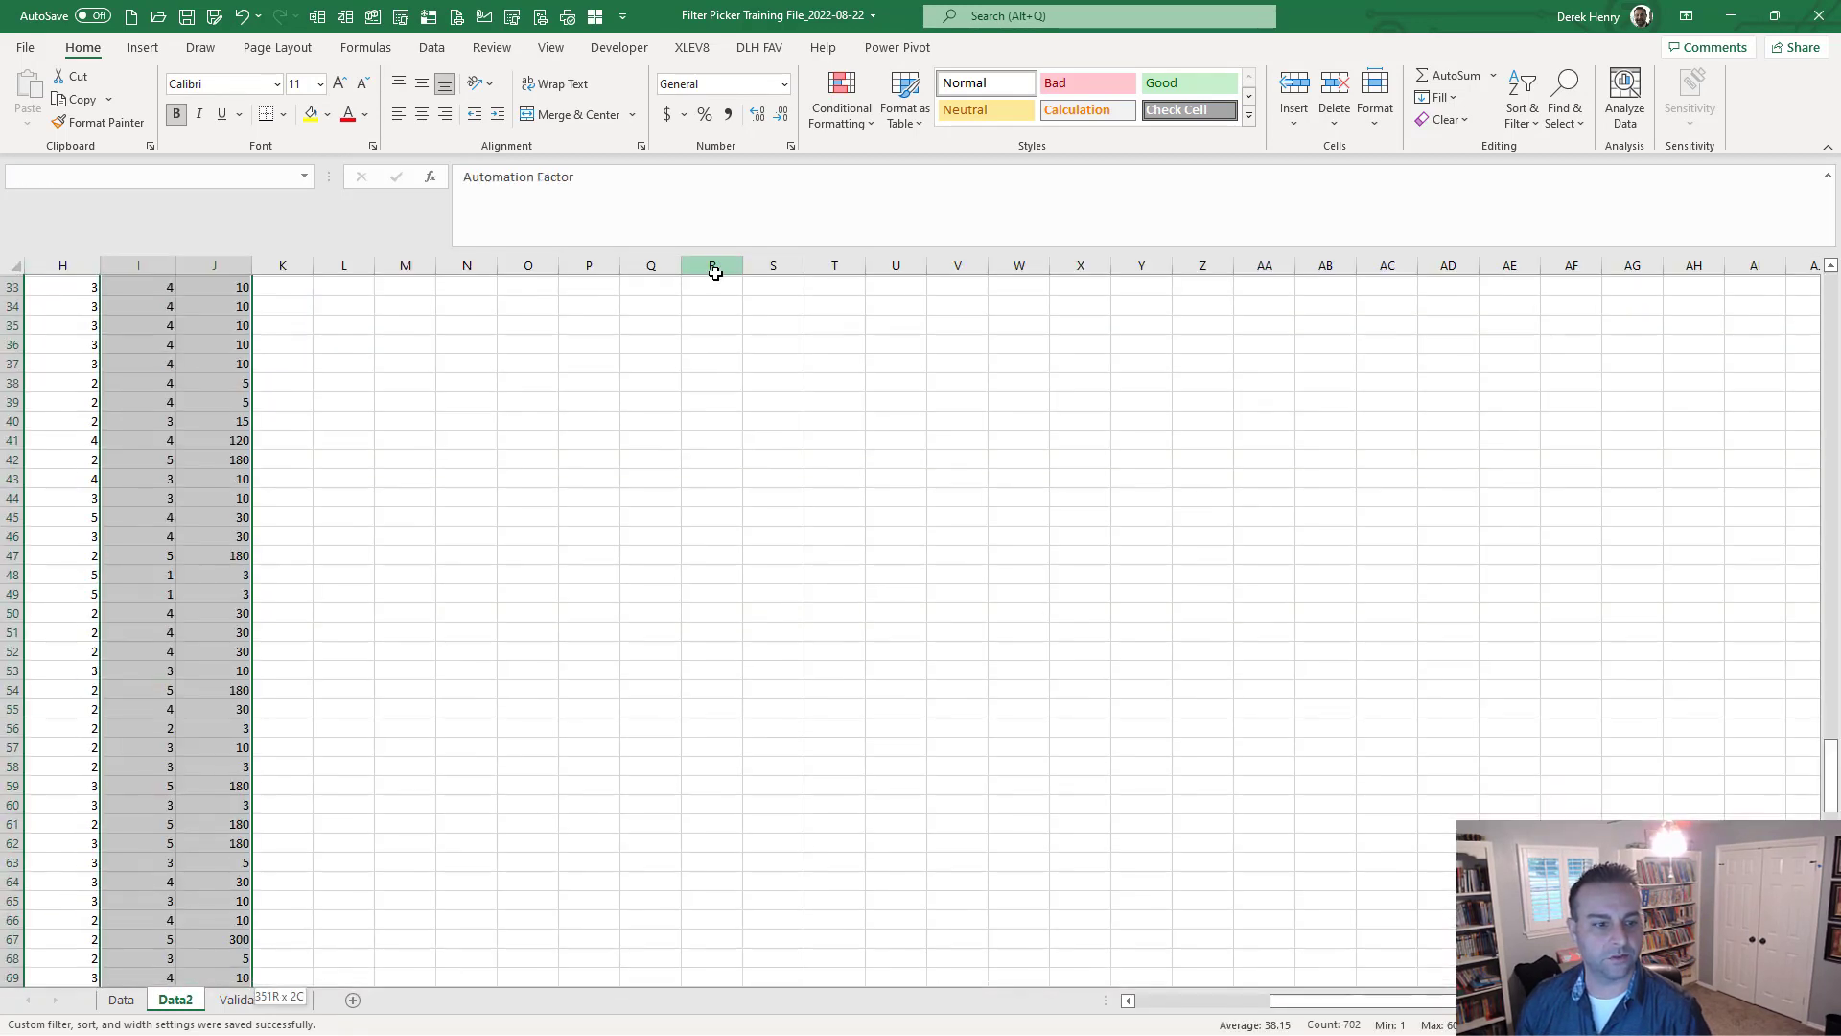
pyautogui.hotkey('ctrl', 'c')
pyautogui.press('Right')
pyautogui.press('Right')
pyautogui.hotkey('shift', 'Right')
pyautogui.hotkey('ctrl', 'shift', 'Down')
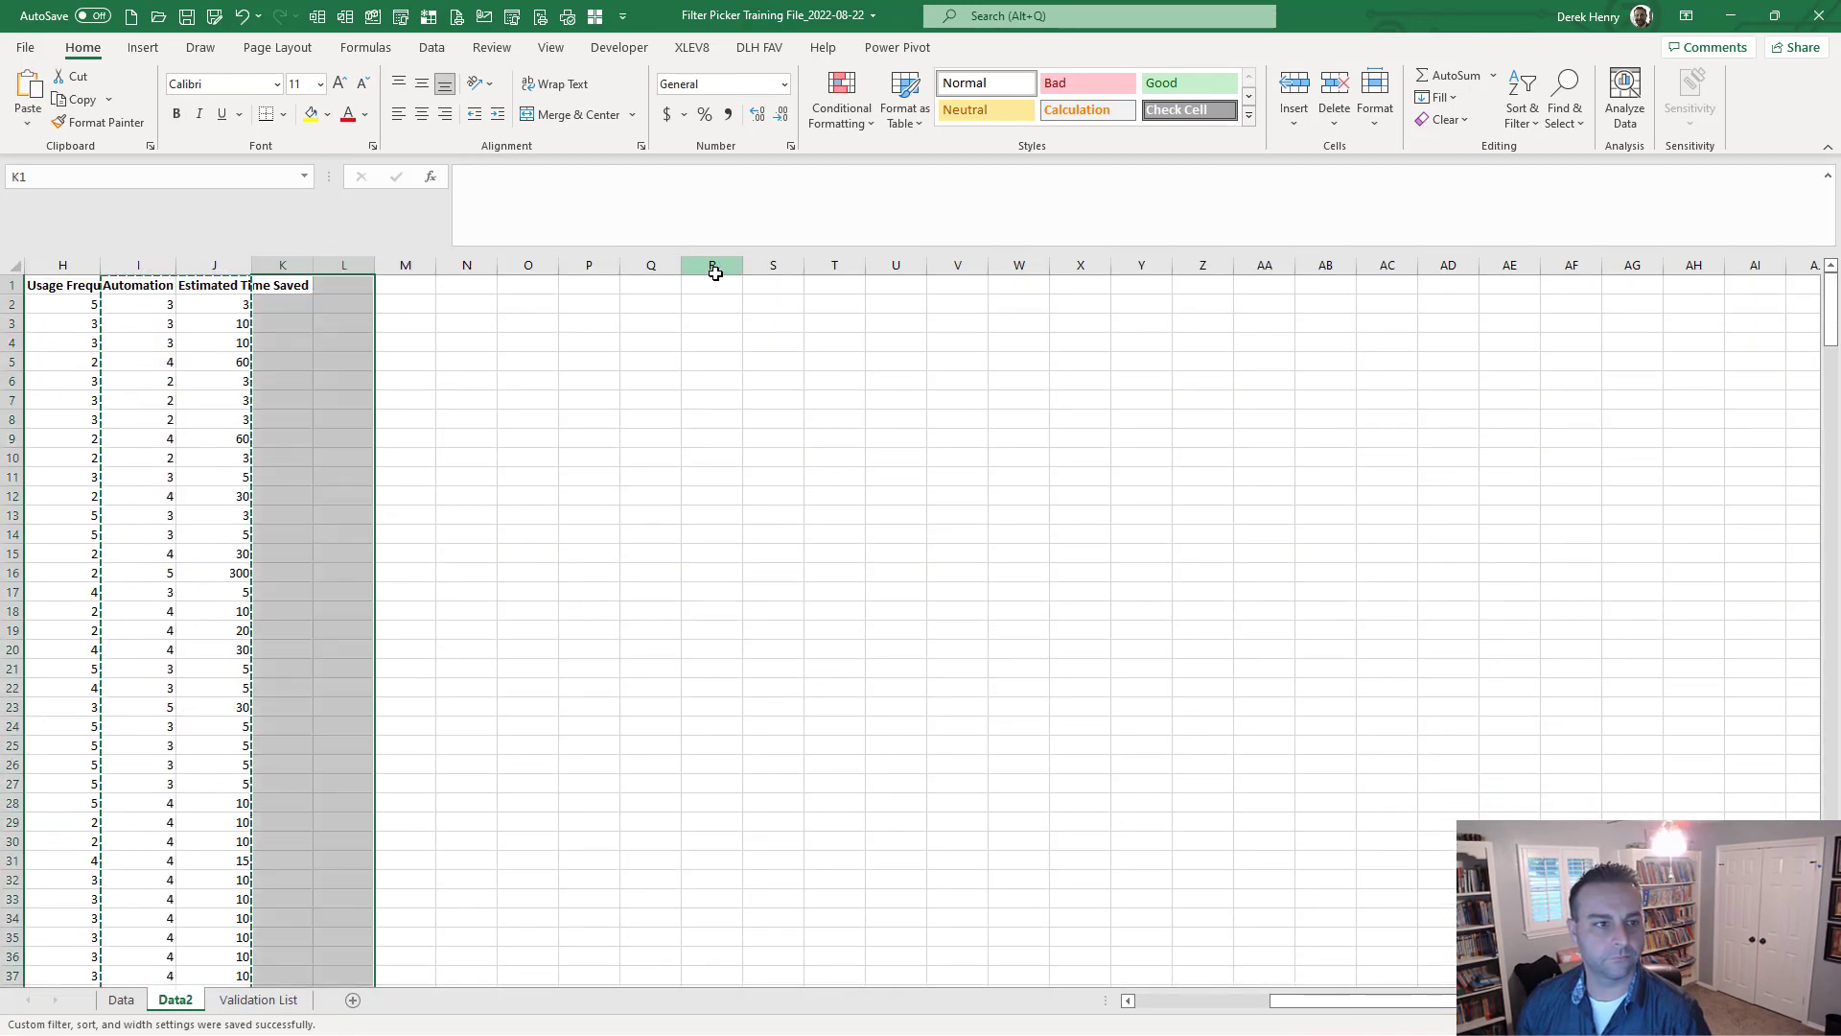
pyautogui.hotkey('ctrl', 'v')
# Apply filter and freeze panes to the full Data2 range with Filter Picker action type A, auto-fitting the selected columns.
pyautogui.hotkey('ctrl', 'Left')
pyautogui.hotkey('ctrl', 'shift', 'Right')
pyautogui.hotkey('ctrl', 'shift', 'Down')
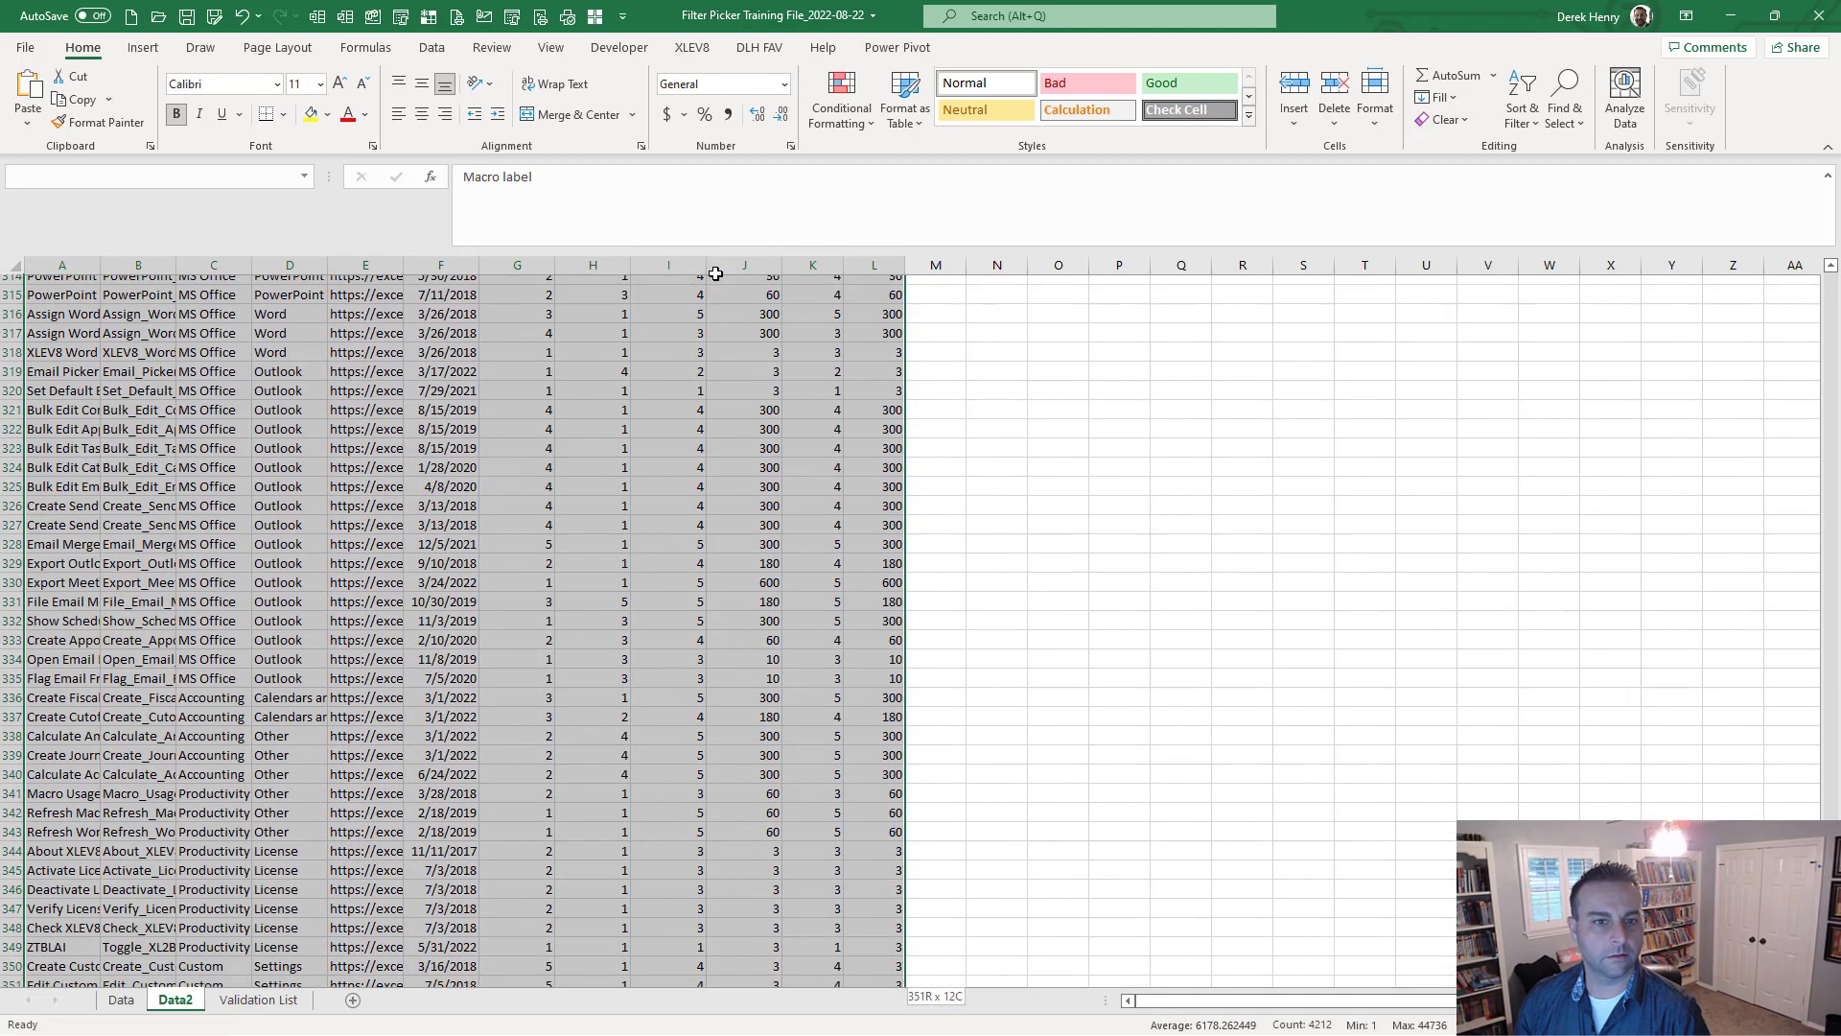
pyautogui.hotkey('ctrl', 'shift', 'f')
pyautogui.write('a')
pyautogui.press('Return')
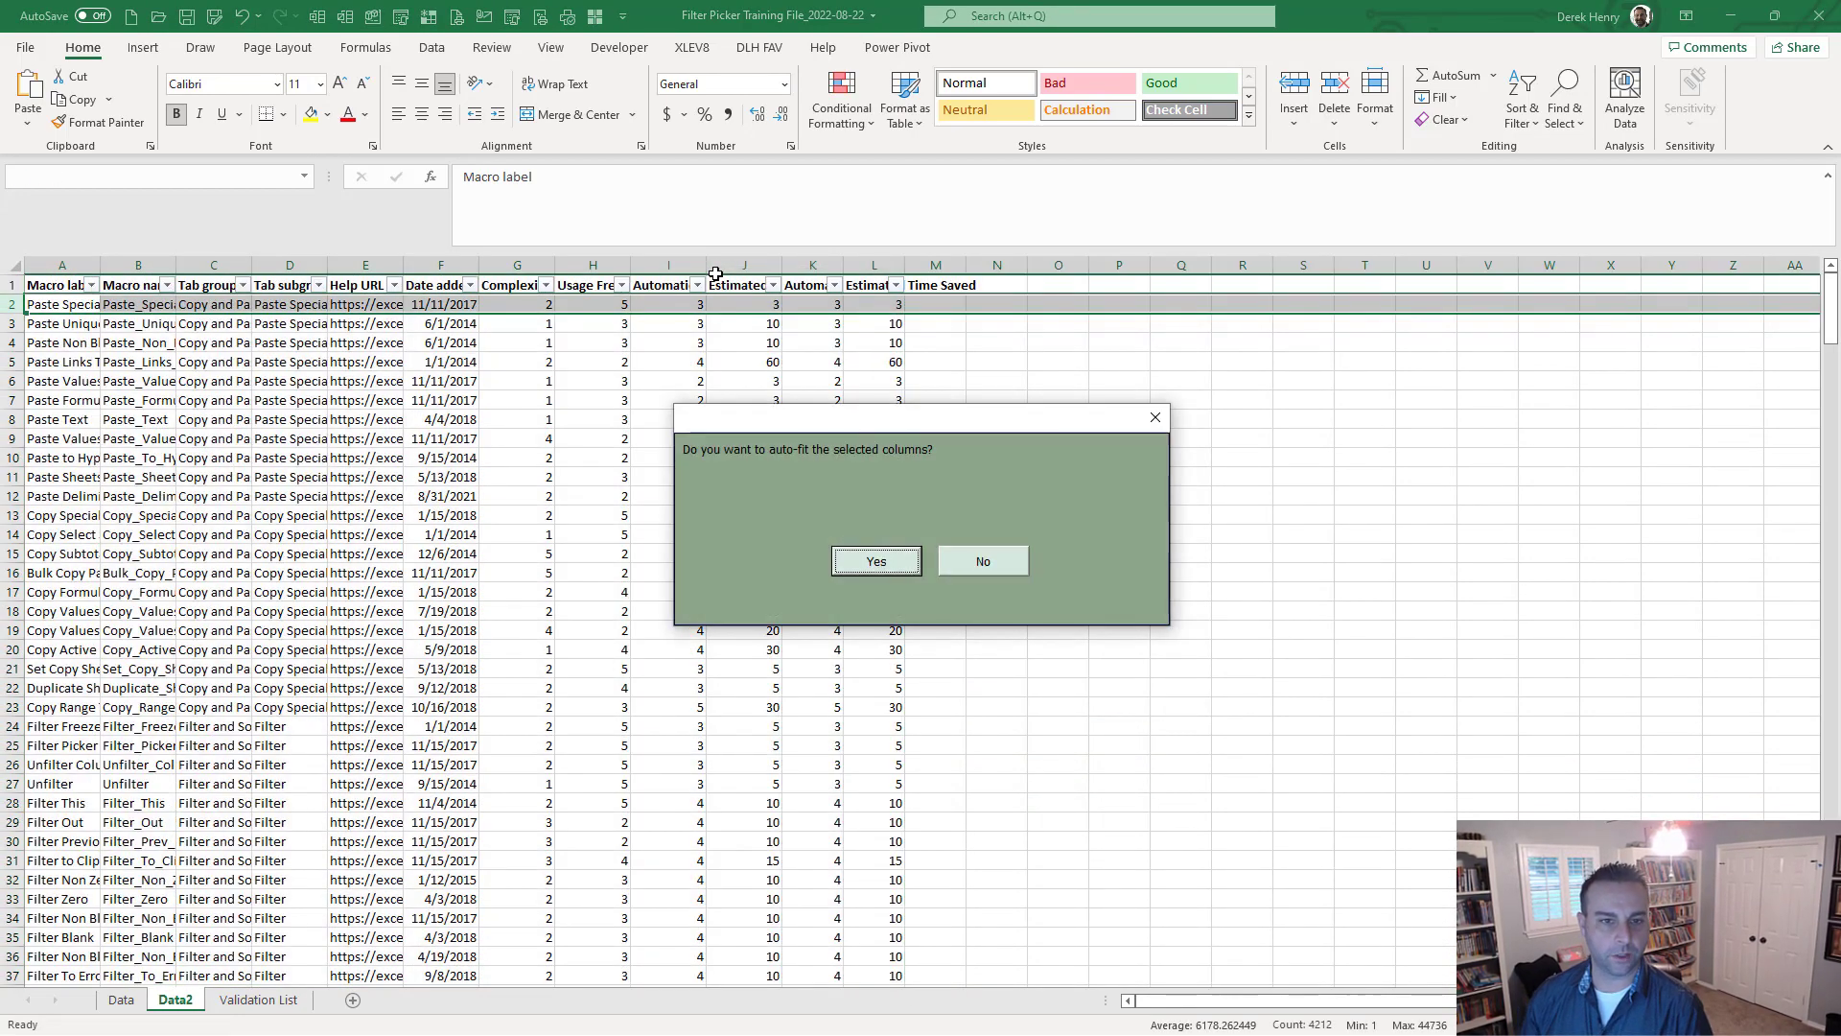
pyautogui.click(875, 562)
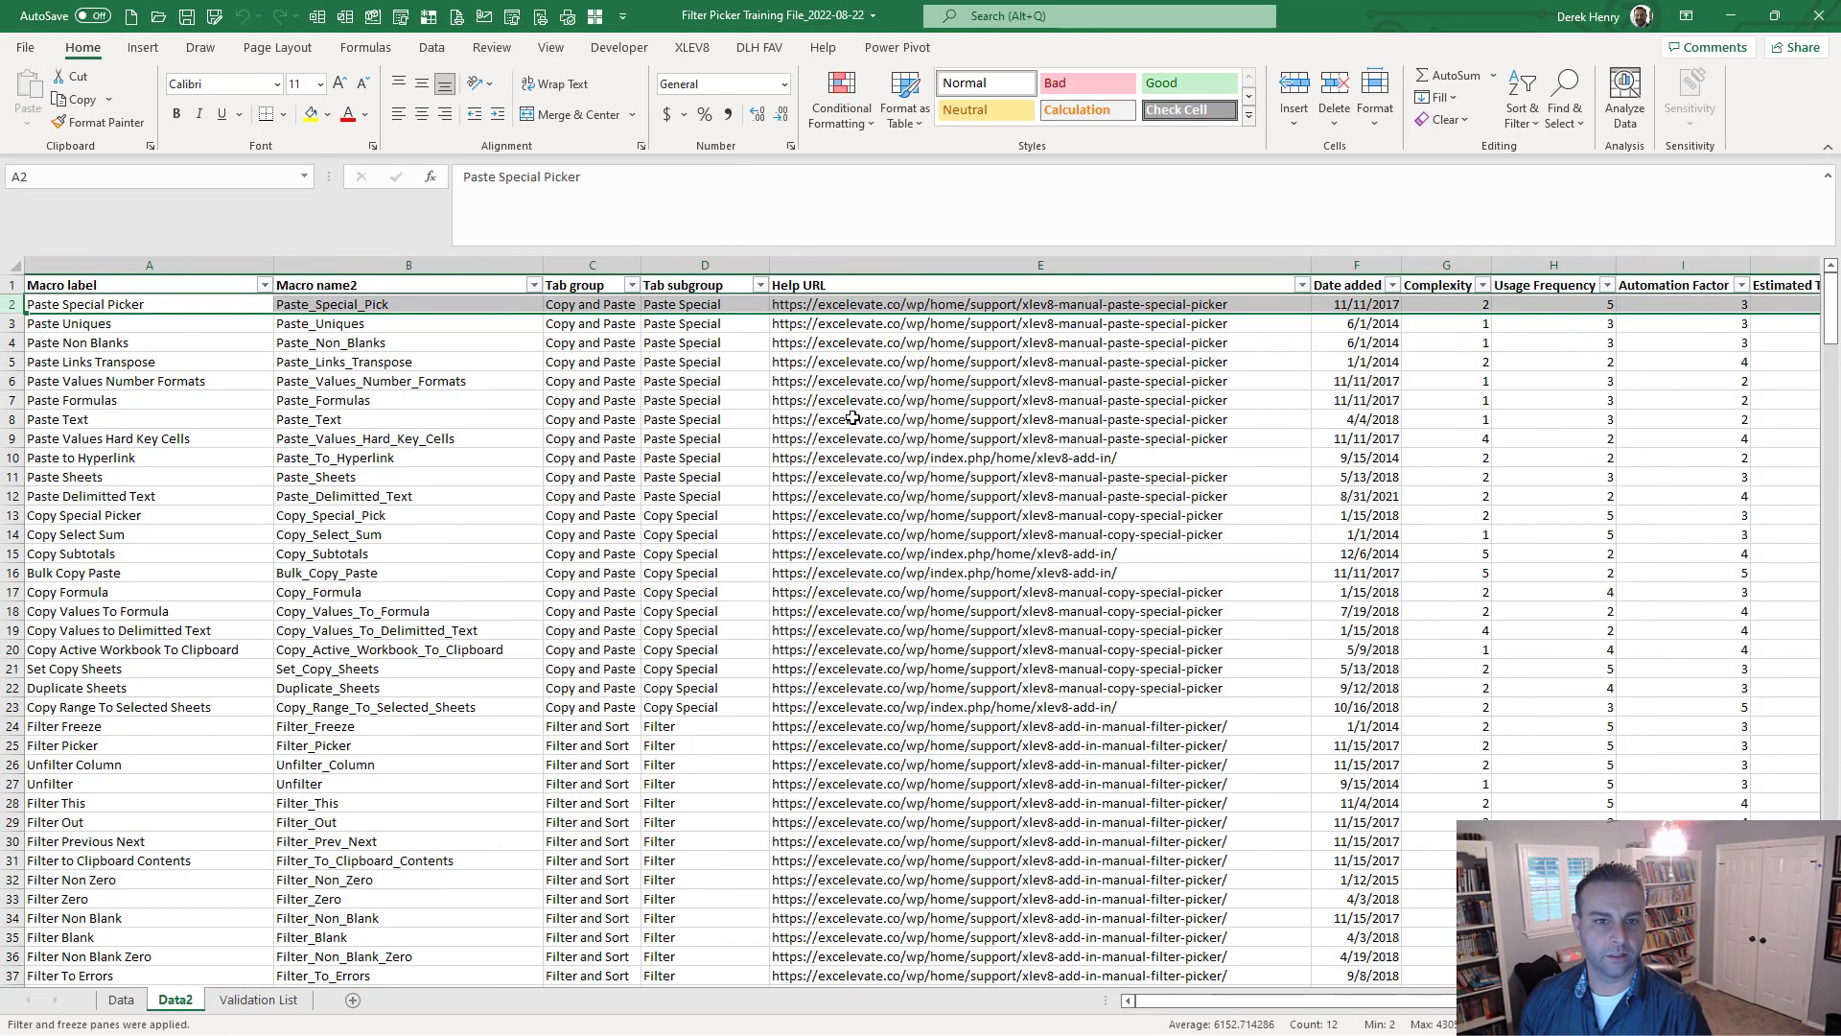
# Apply saved filter/sort/column width setting 2, "Test save filter", to the Data2 sheet through Filter Picker.
pyautogui.click(1347, 342)
pyautogui.click(887, 402)
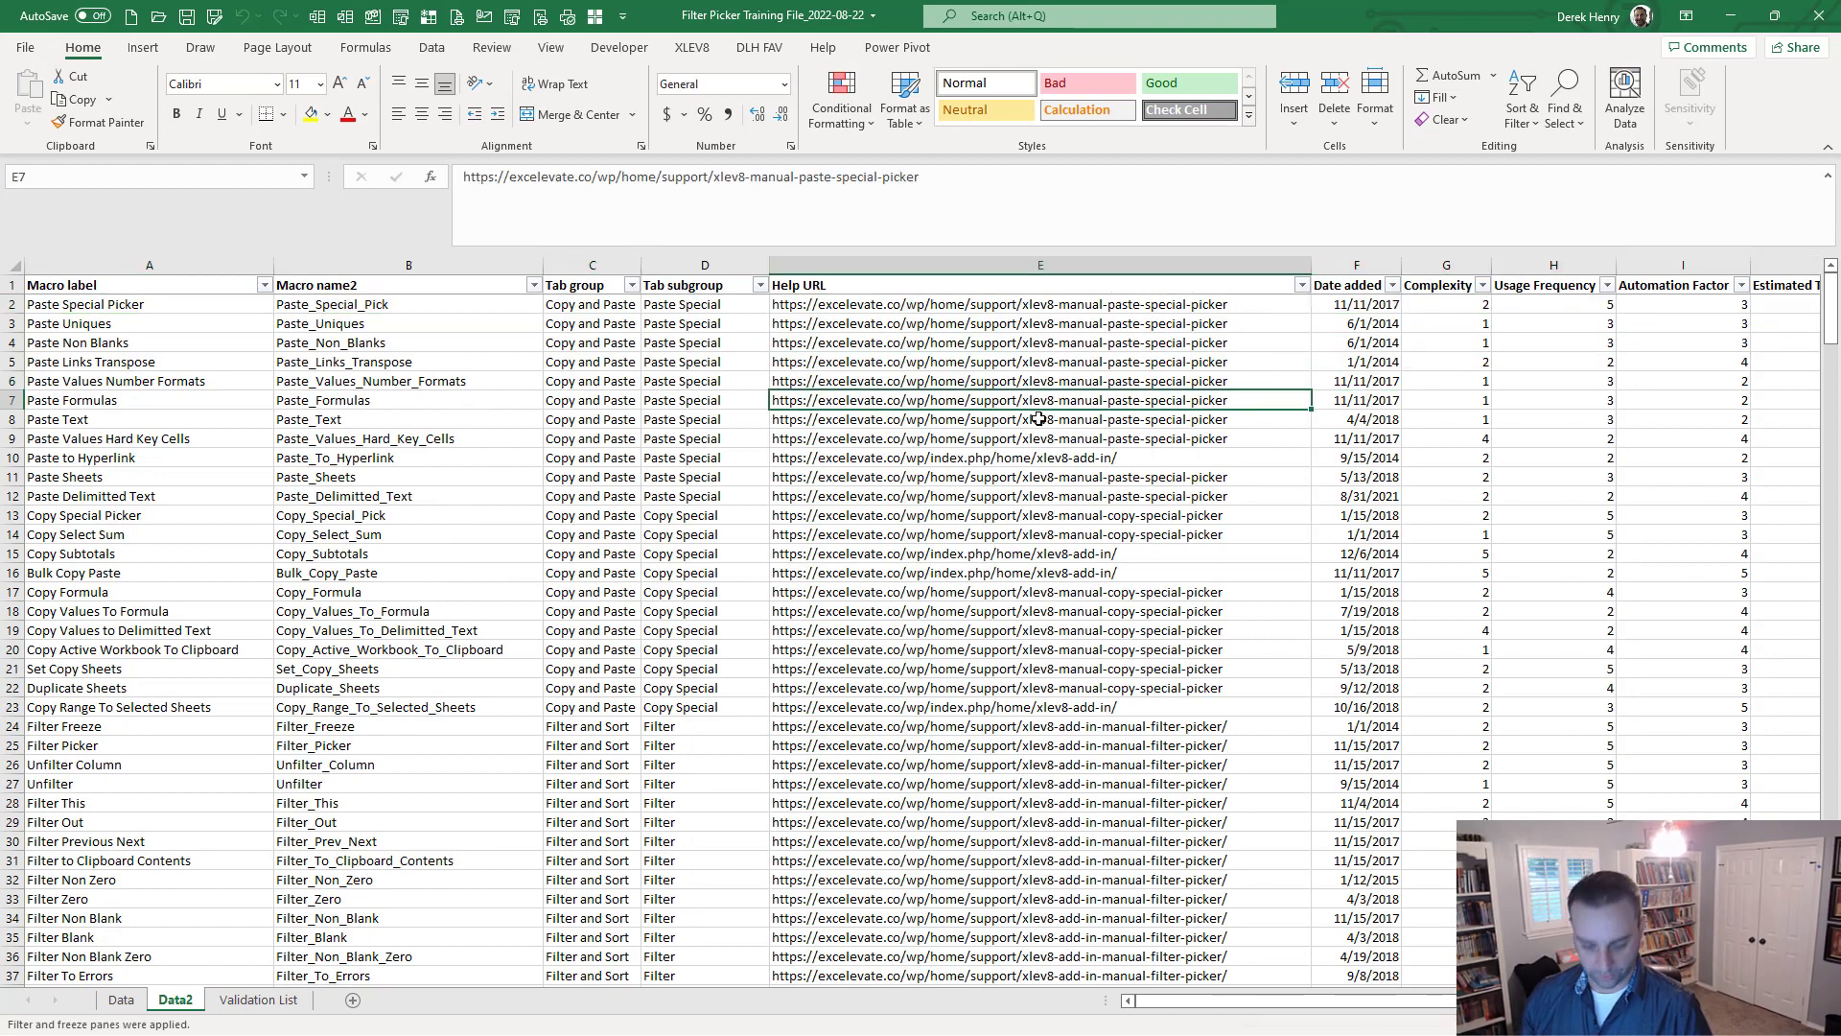
pyautogui.hotkey('ctrl', 'shift', 'f')
pyautogui.press('Escape')
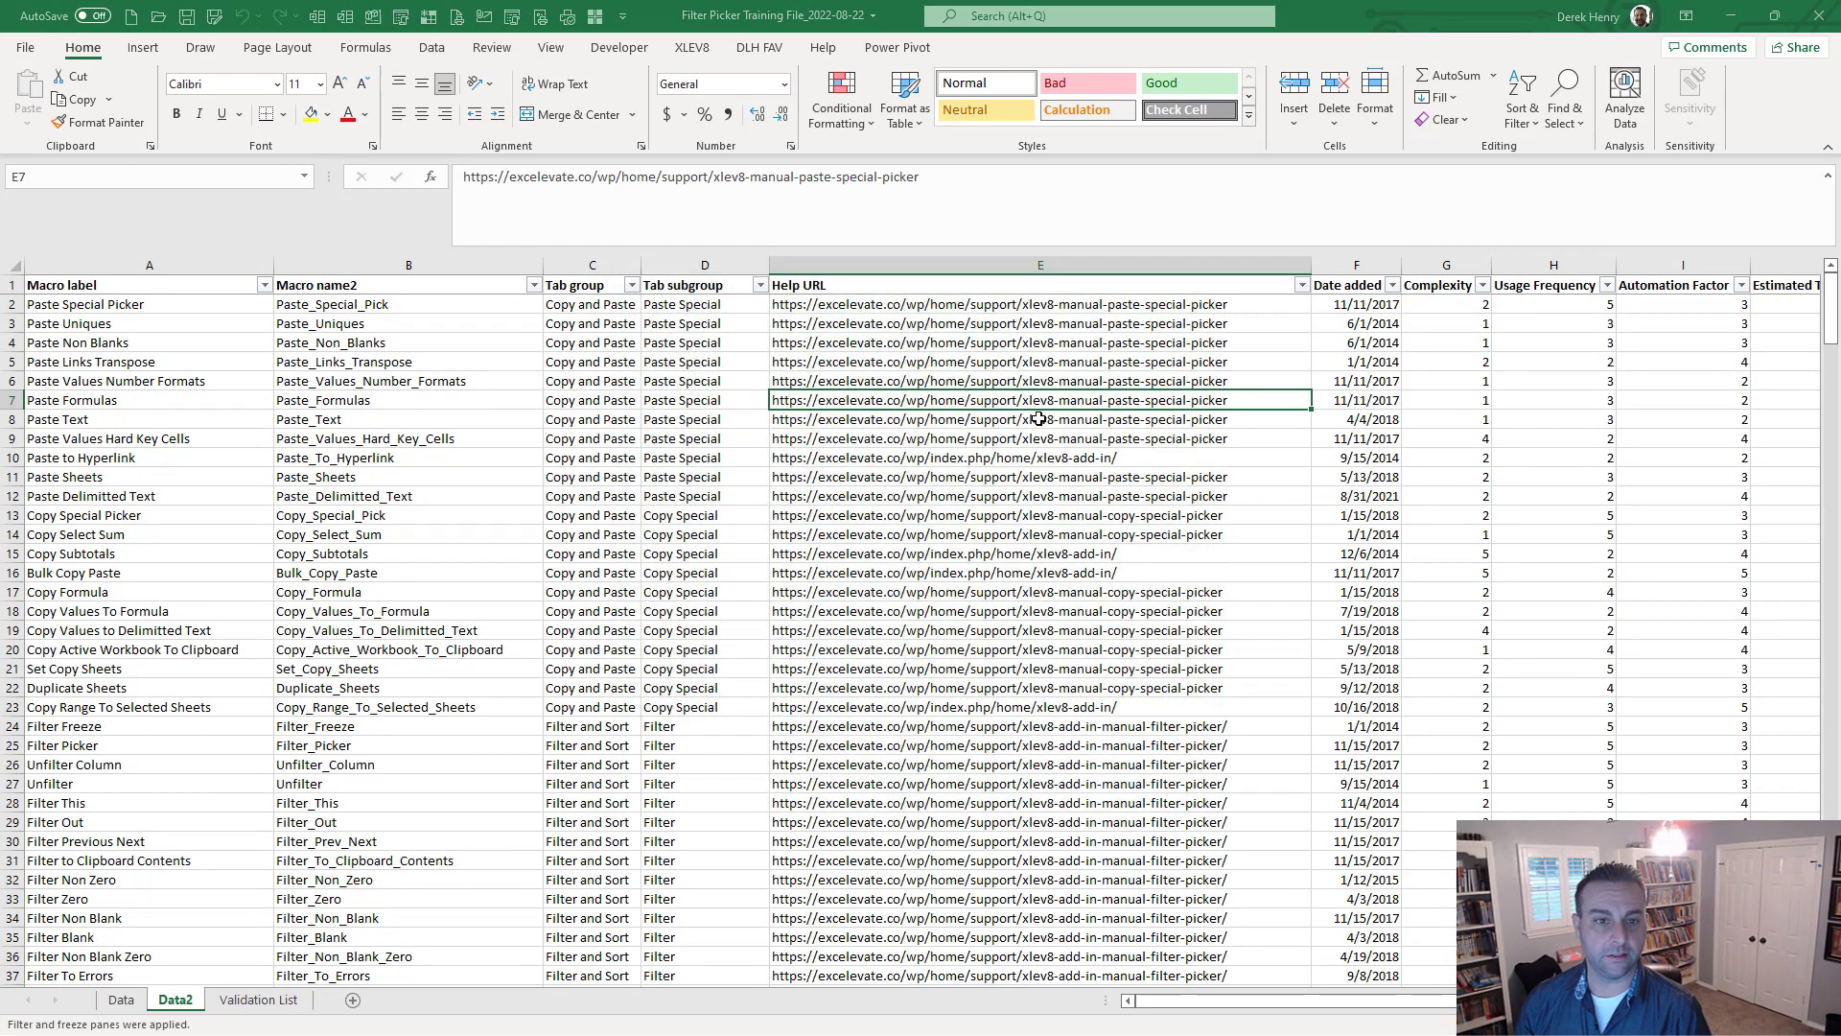
pyautogui.write('1')
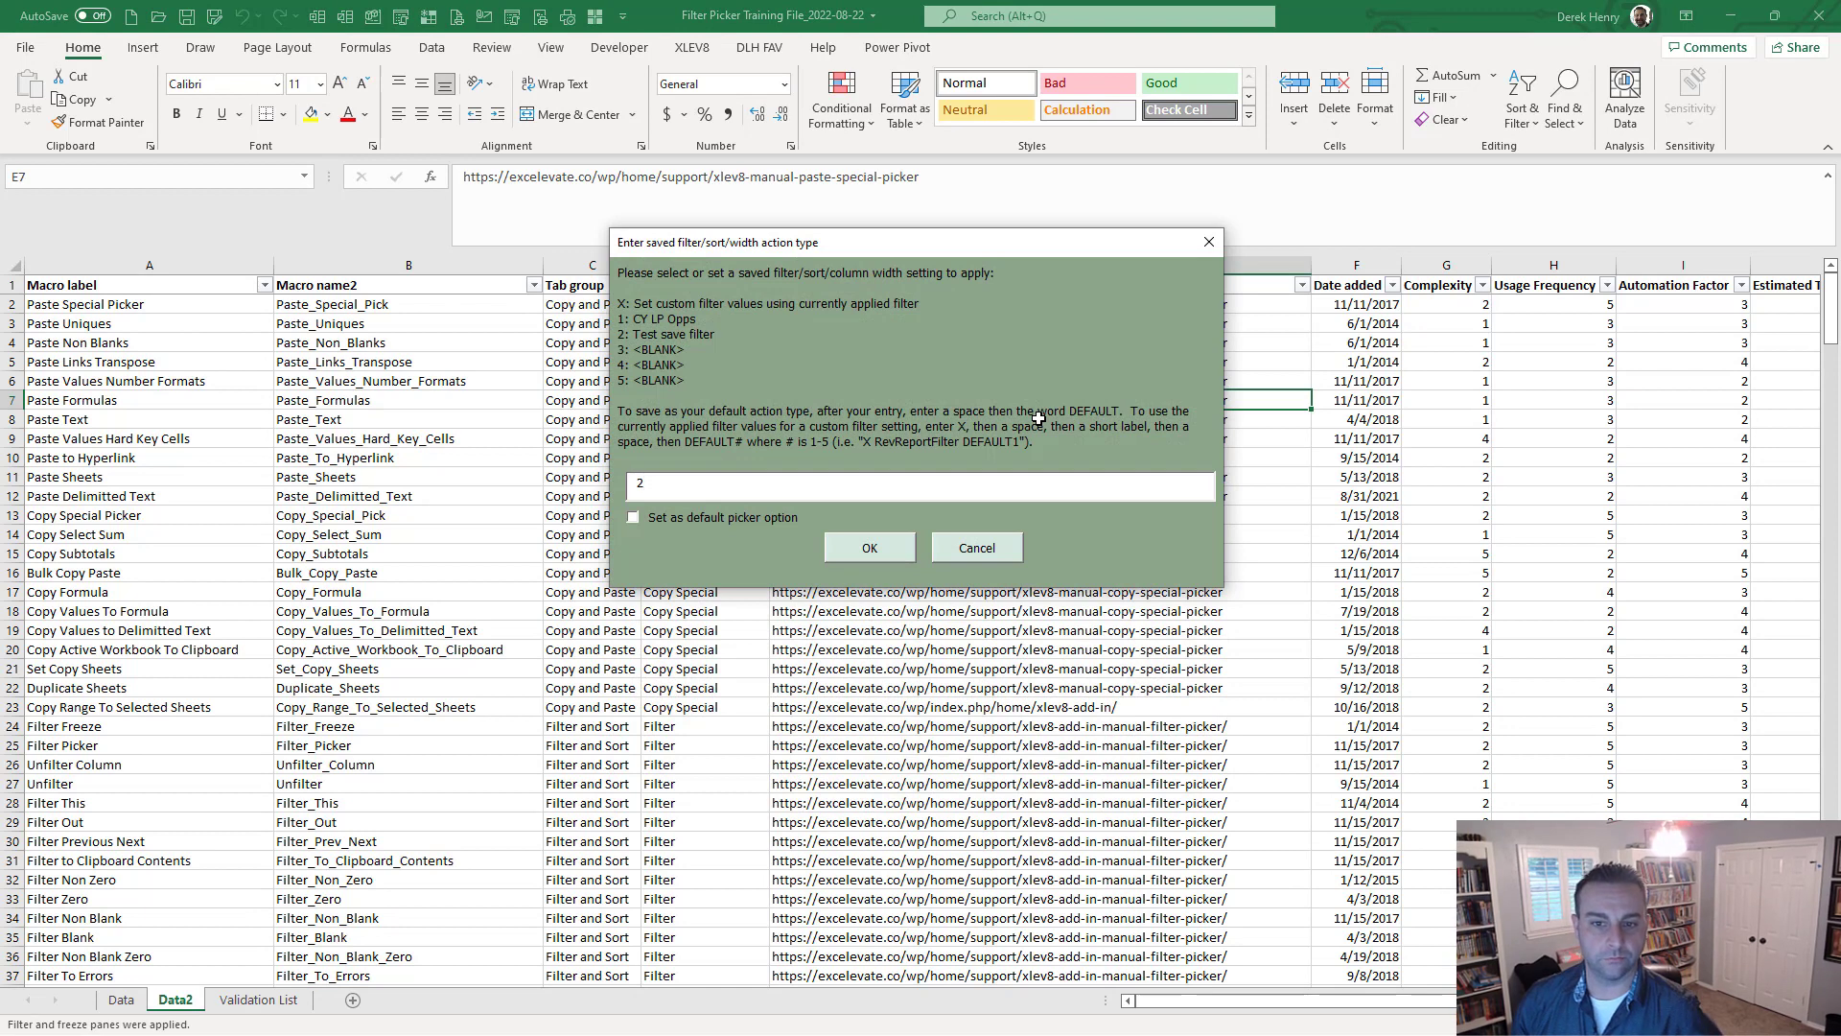
pyautogui.press('Return')
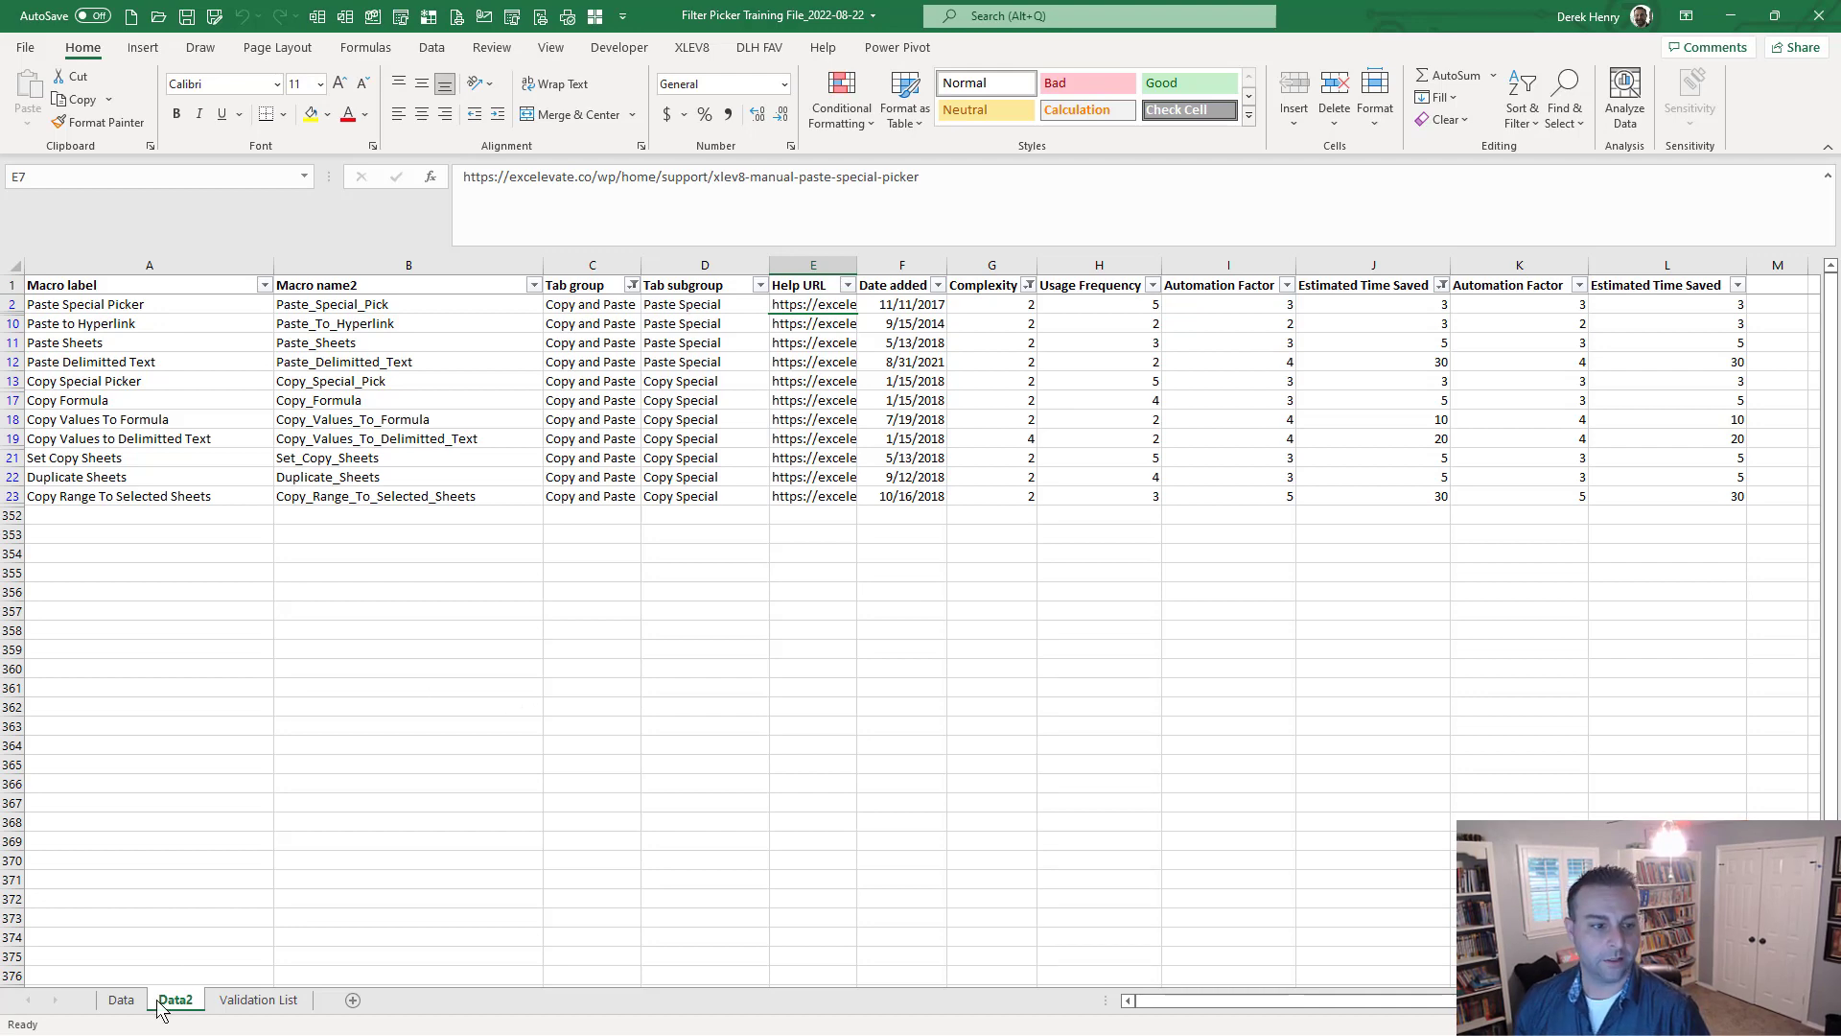
# On the Data sheet, enter =VLOOKUP([@[Macro label]],G358:I366,FALSE) in the Tab group cell of the Copy Range To Selected Sheets row.
pyautogui.click(121, 998)
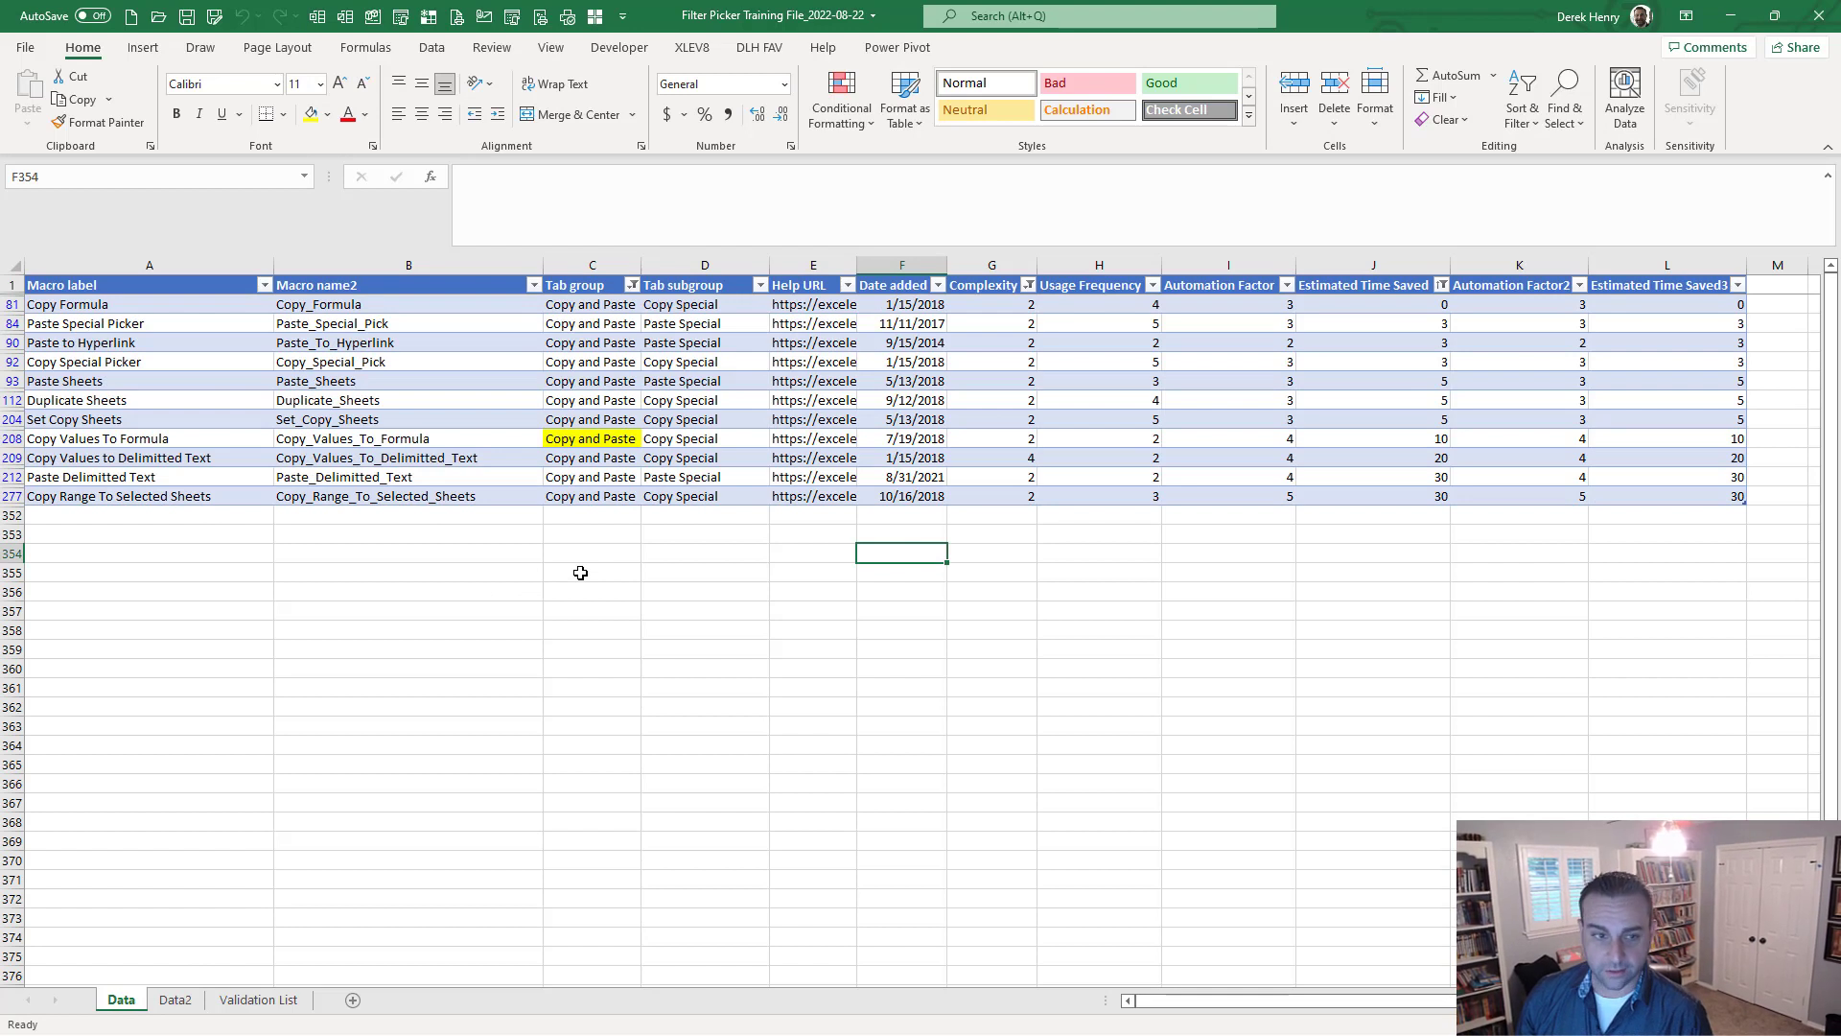
pyautogui.click(599, 501)
pyautogui.write('=vlook')
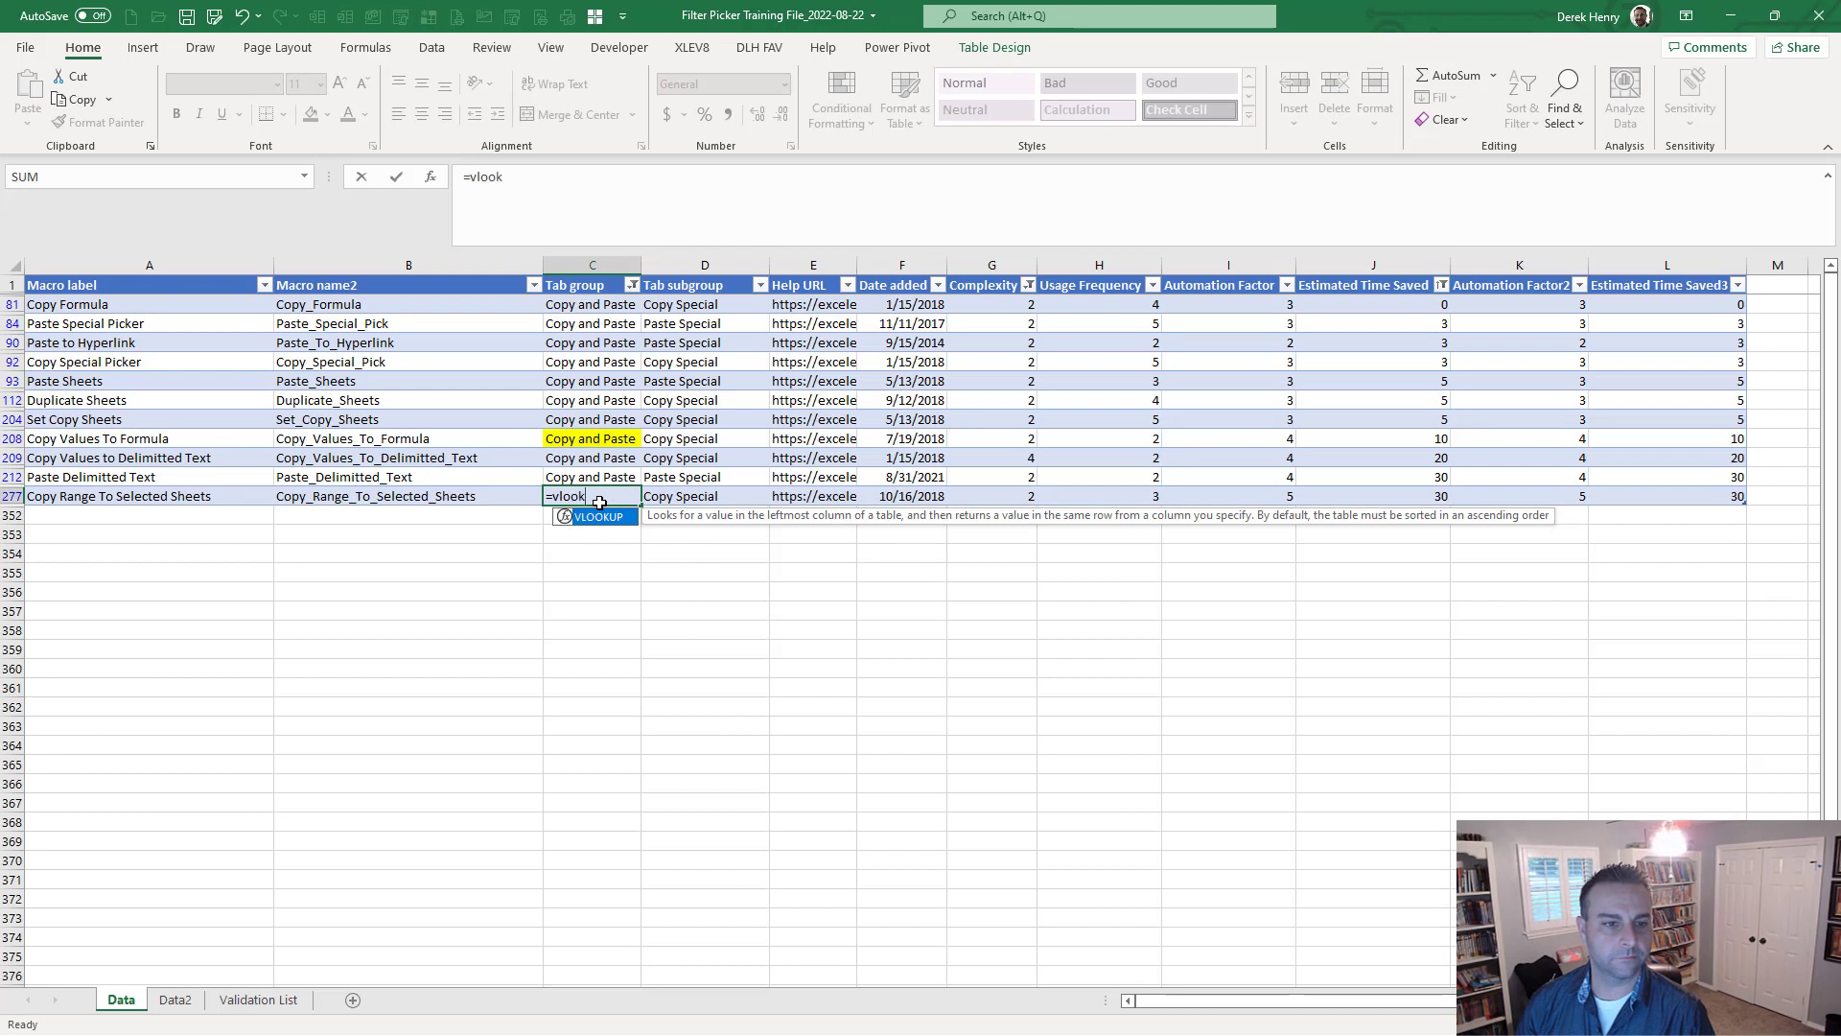
pyautogui.press('Tab')
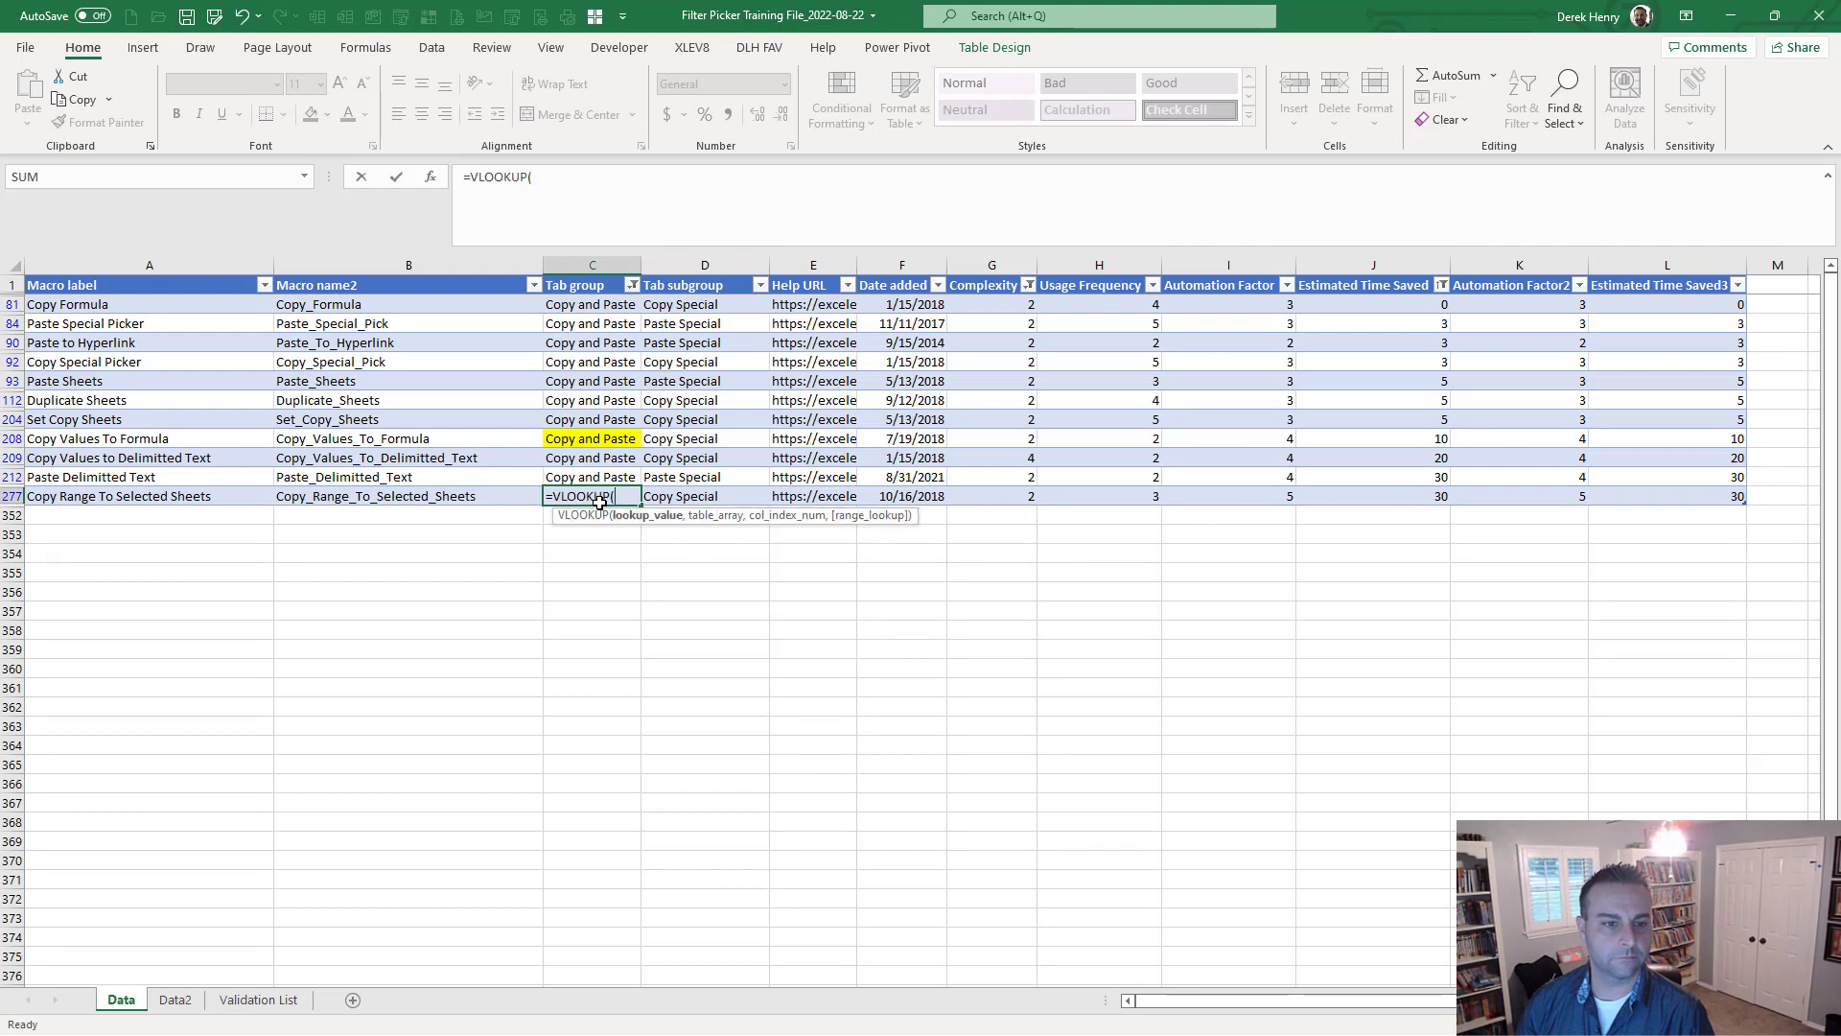
pyautogui.click(183, 496)
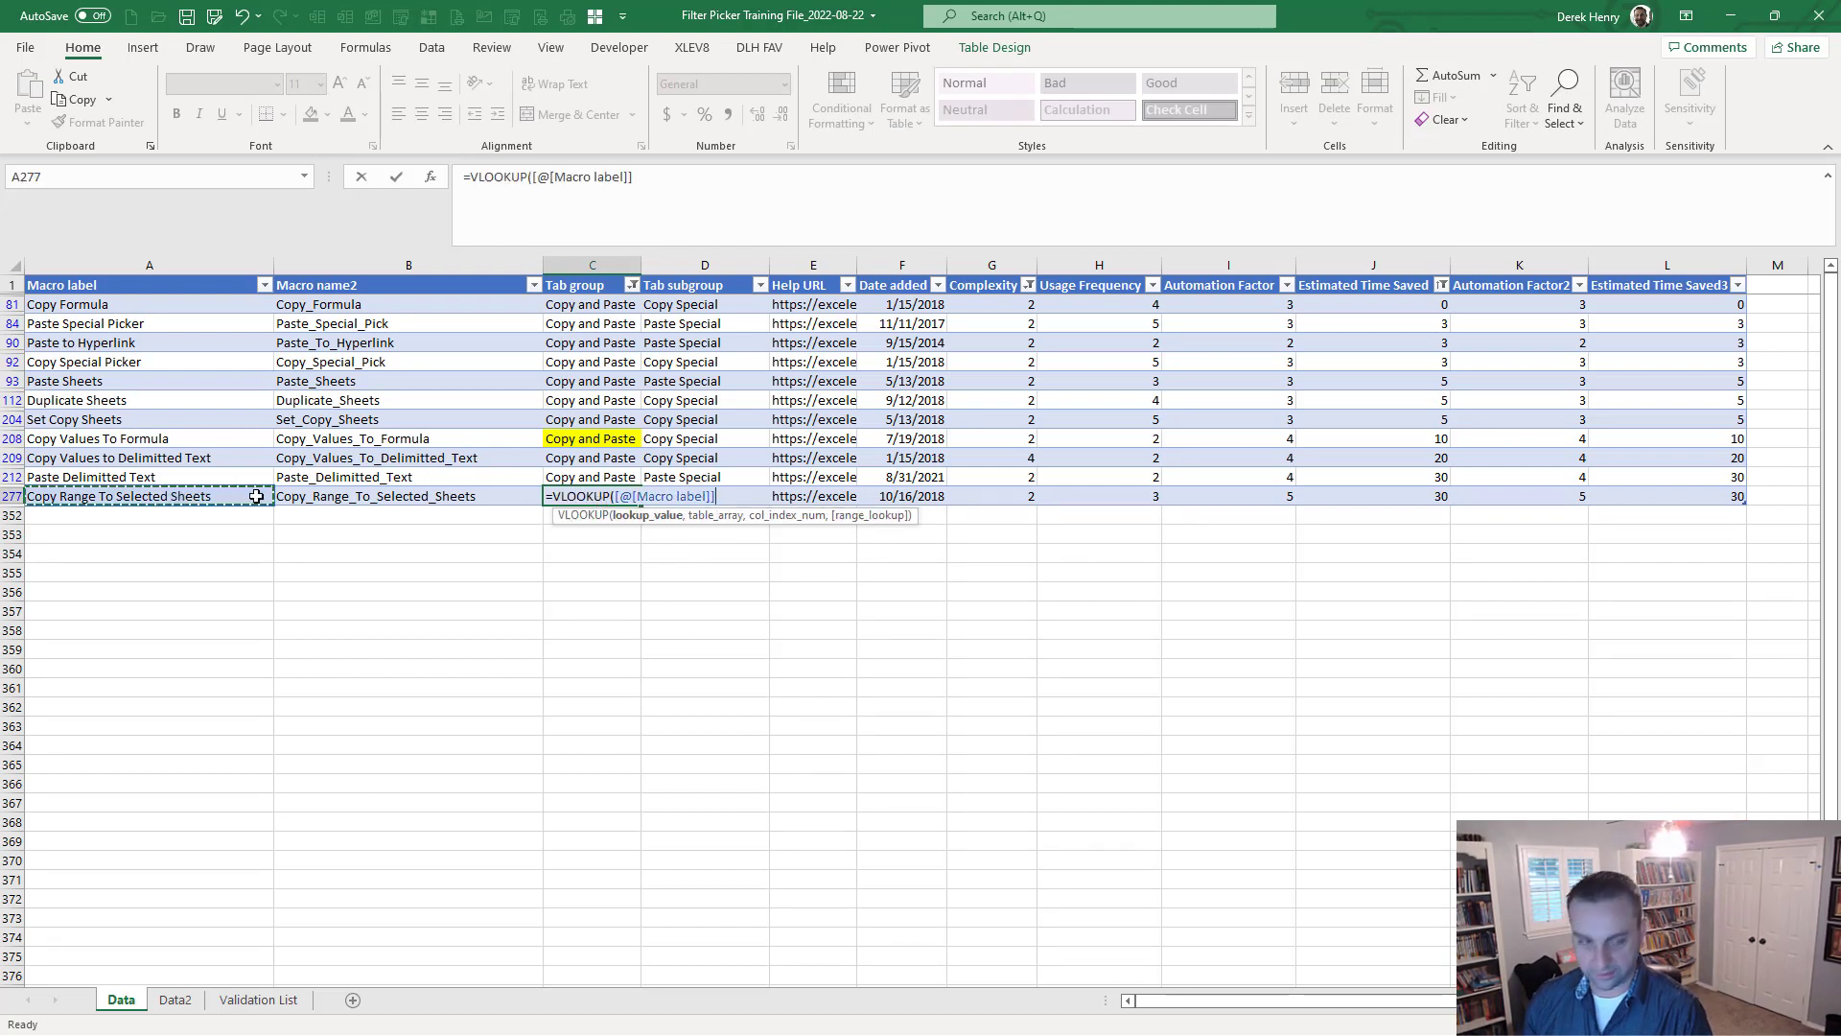
pyautogui.write(',')
pyautogui.moveTo(958, 630); pyautogui.dragTo(1203, 785)
pyautogui.write(',')
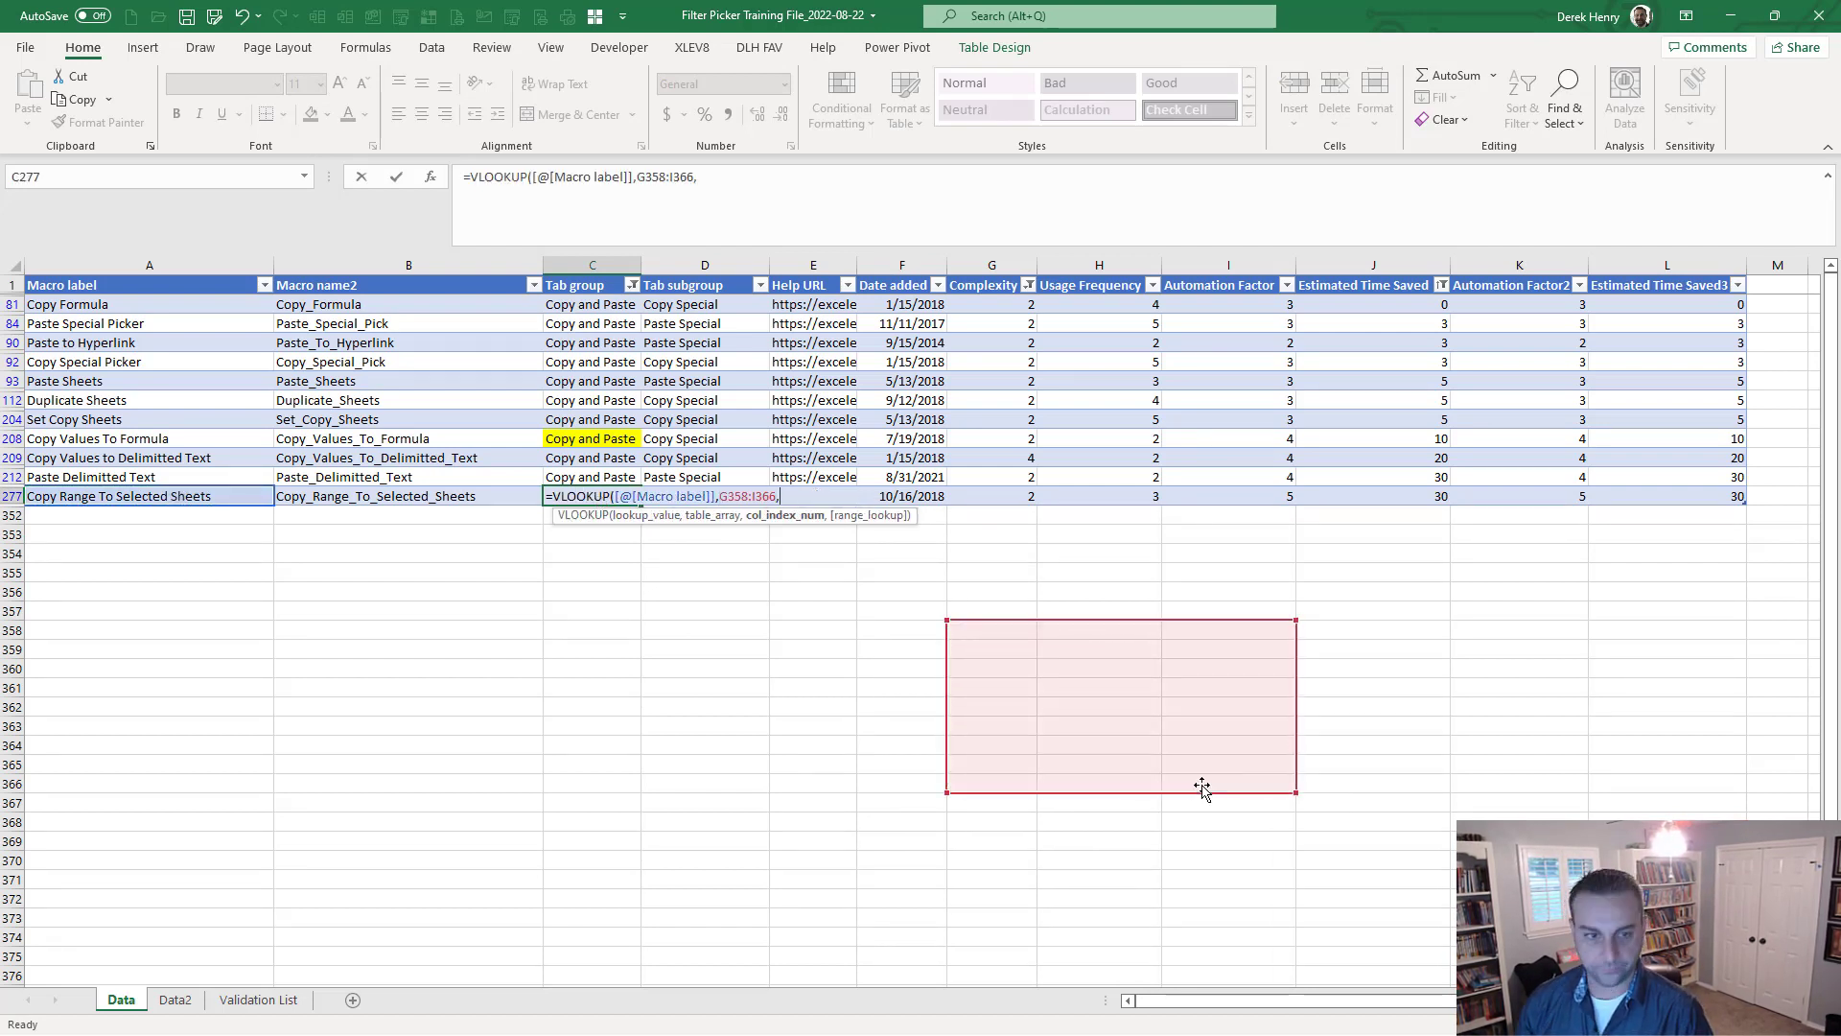
pyautogui.write('2,false)')
pyautogui.press('Return')
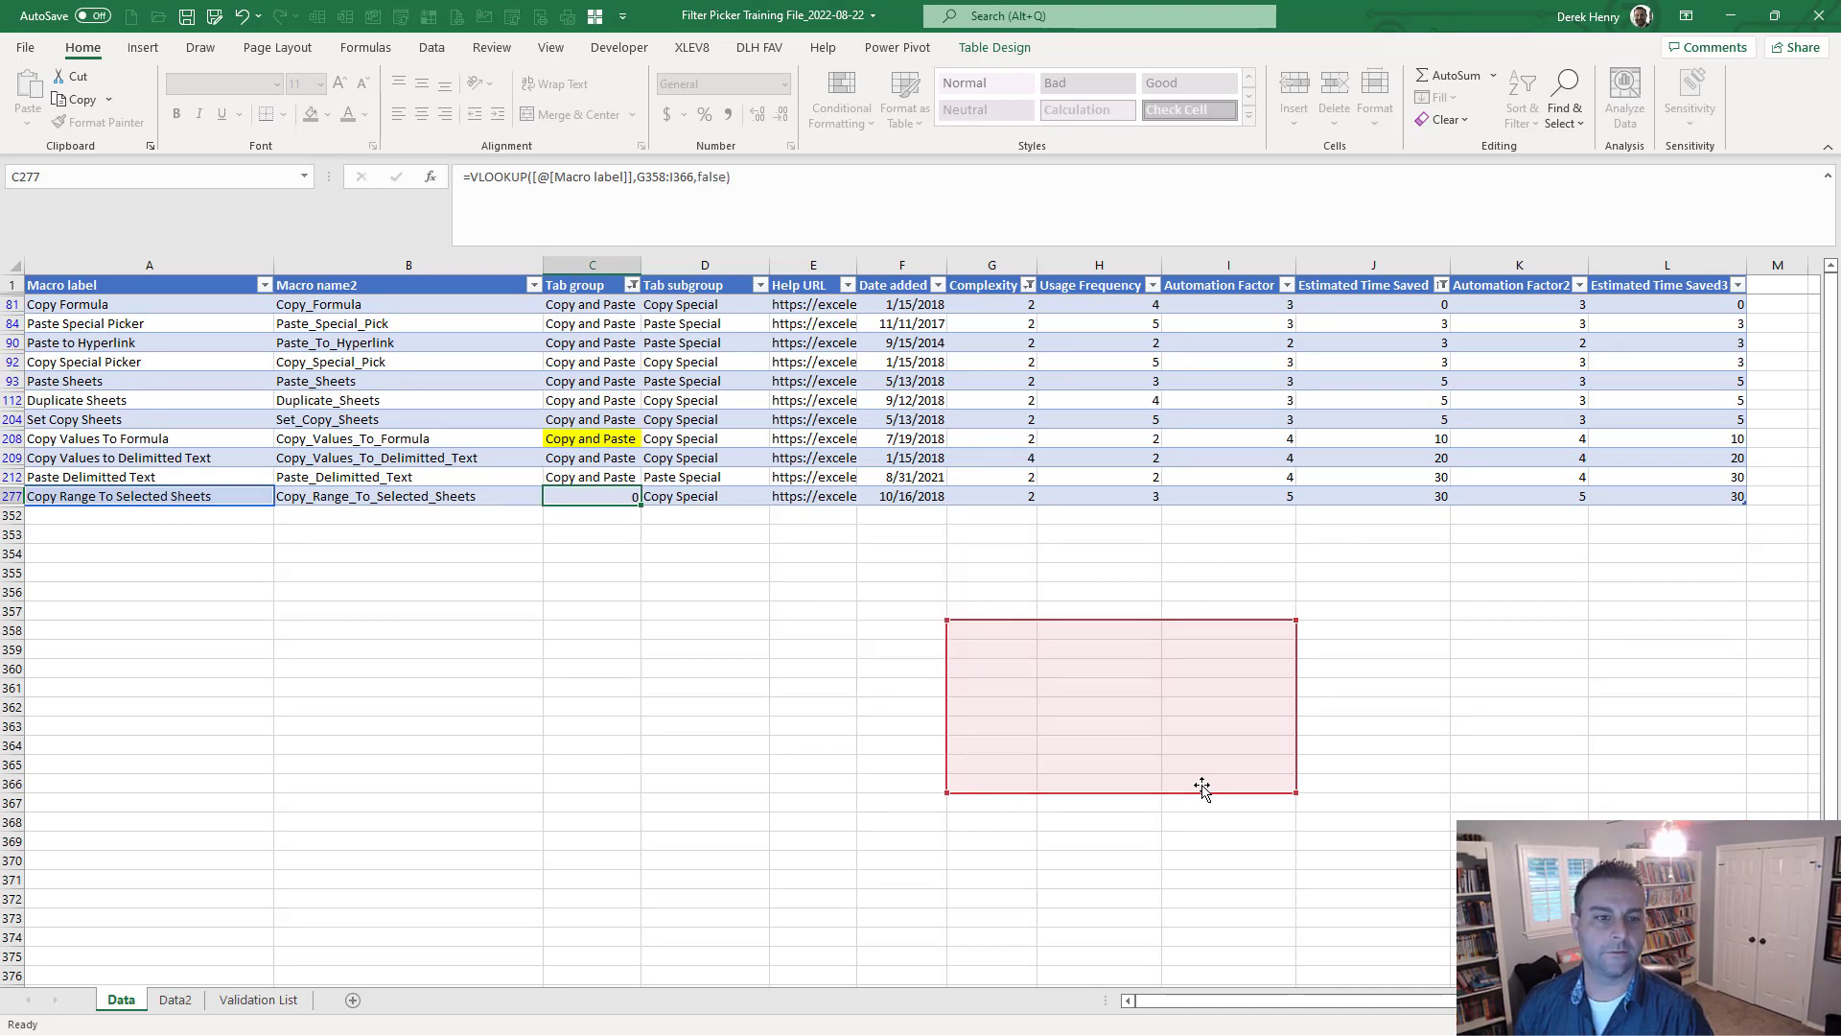
# Unfilter all columns of the Data table with Filter Picker action type U.
pyautogui.click(603, 408)
pyautogui.hotkey('ctrl', 'shift', 'f')
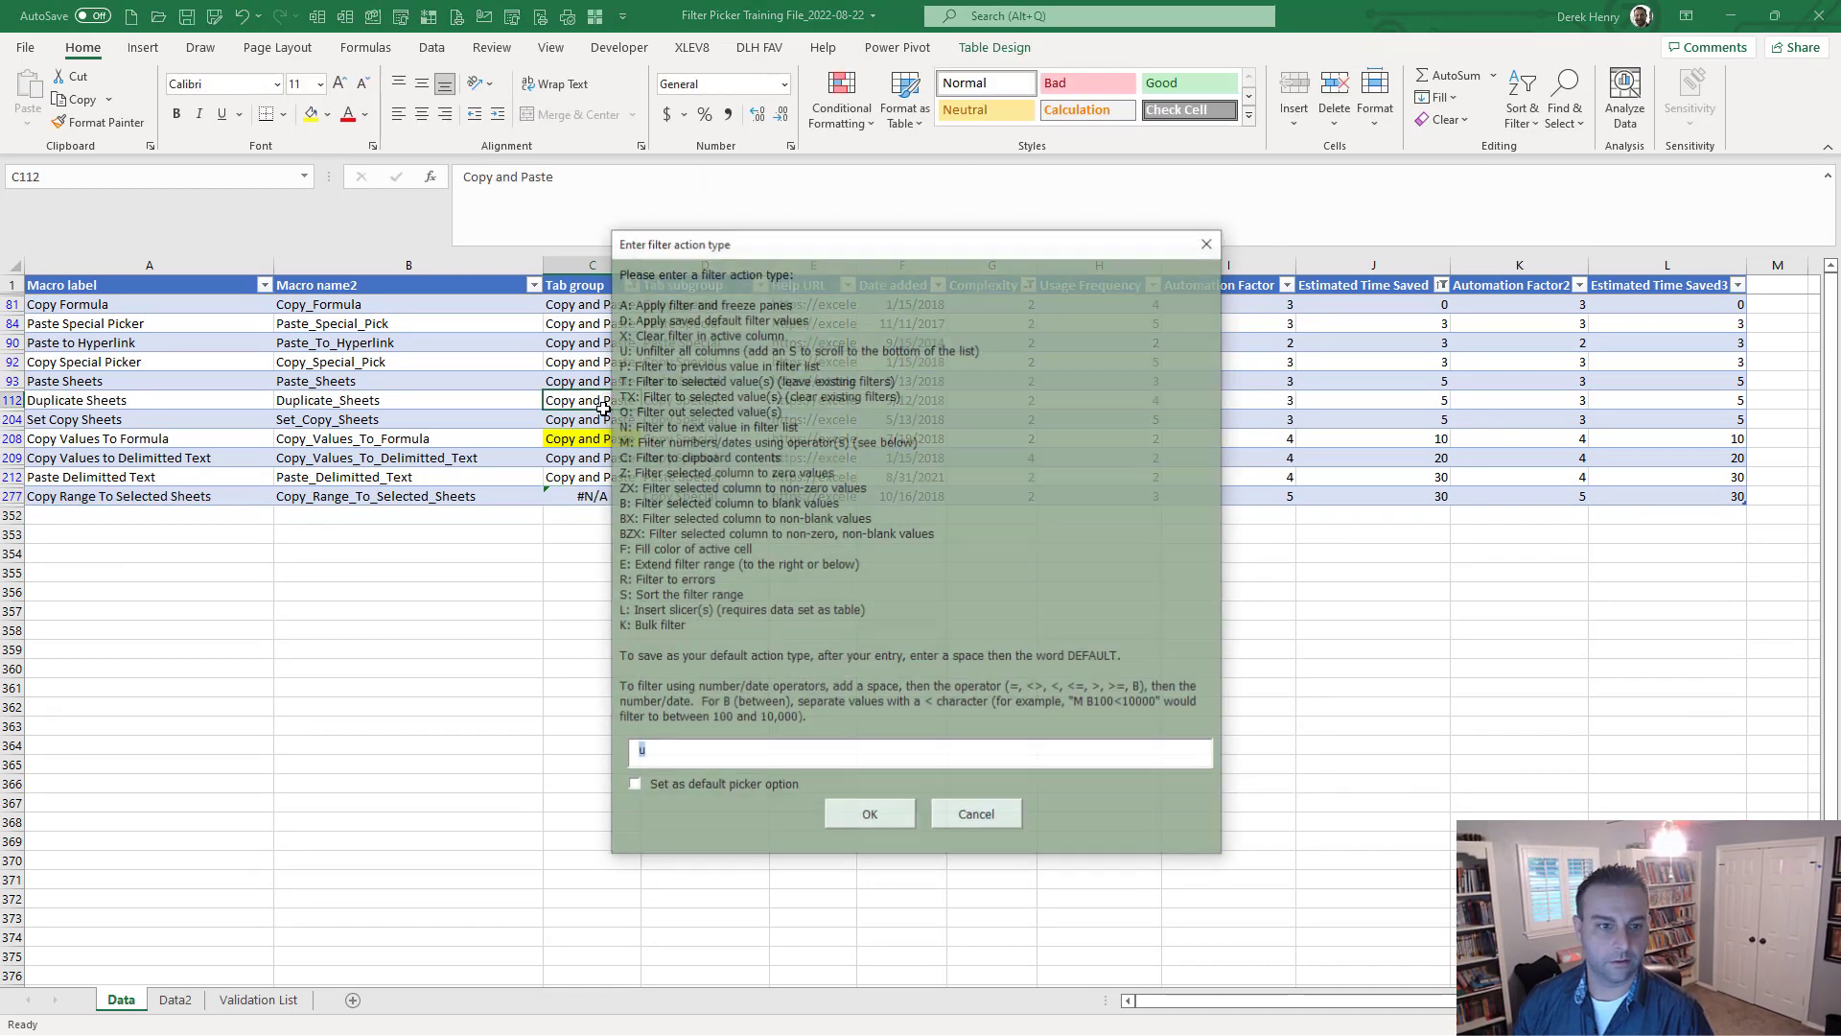
pyautogui.press('Return')
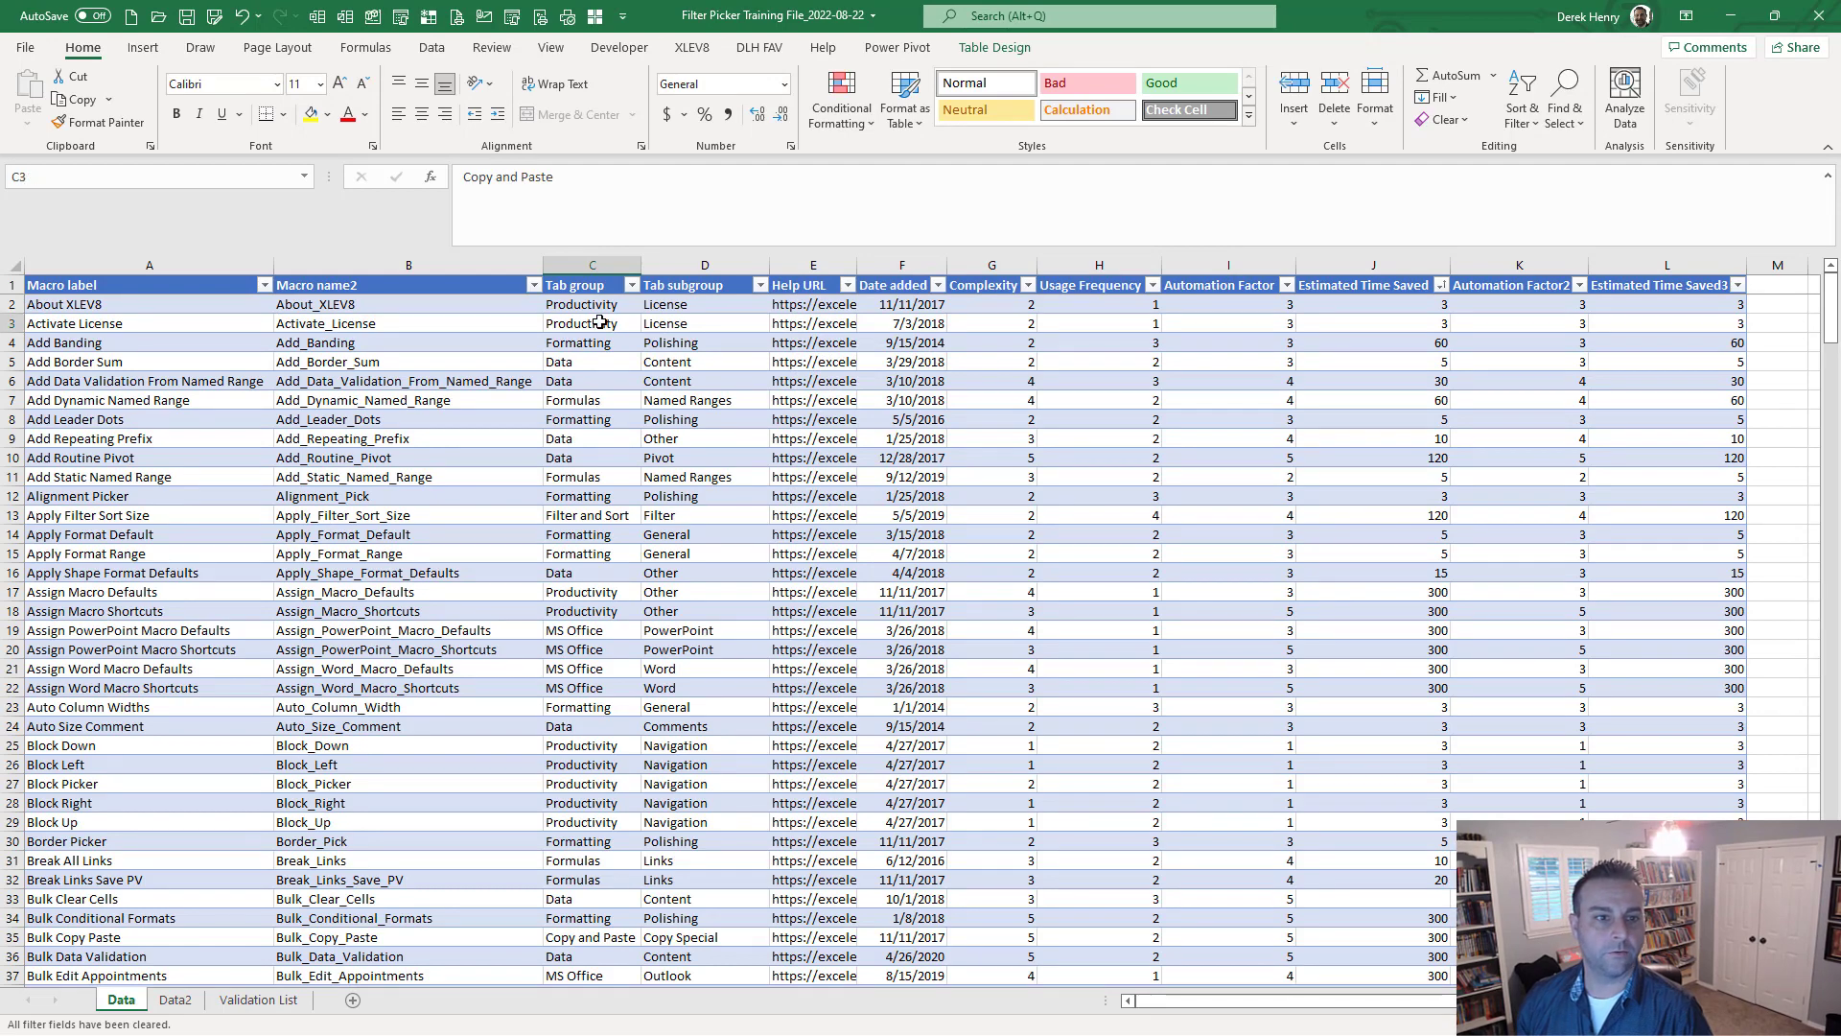
# Filter the Tab group column to errors with action type R and select the filtered error cell.
pyautogui.hotkey('ctrl', 'shift', 'f')
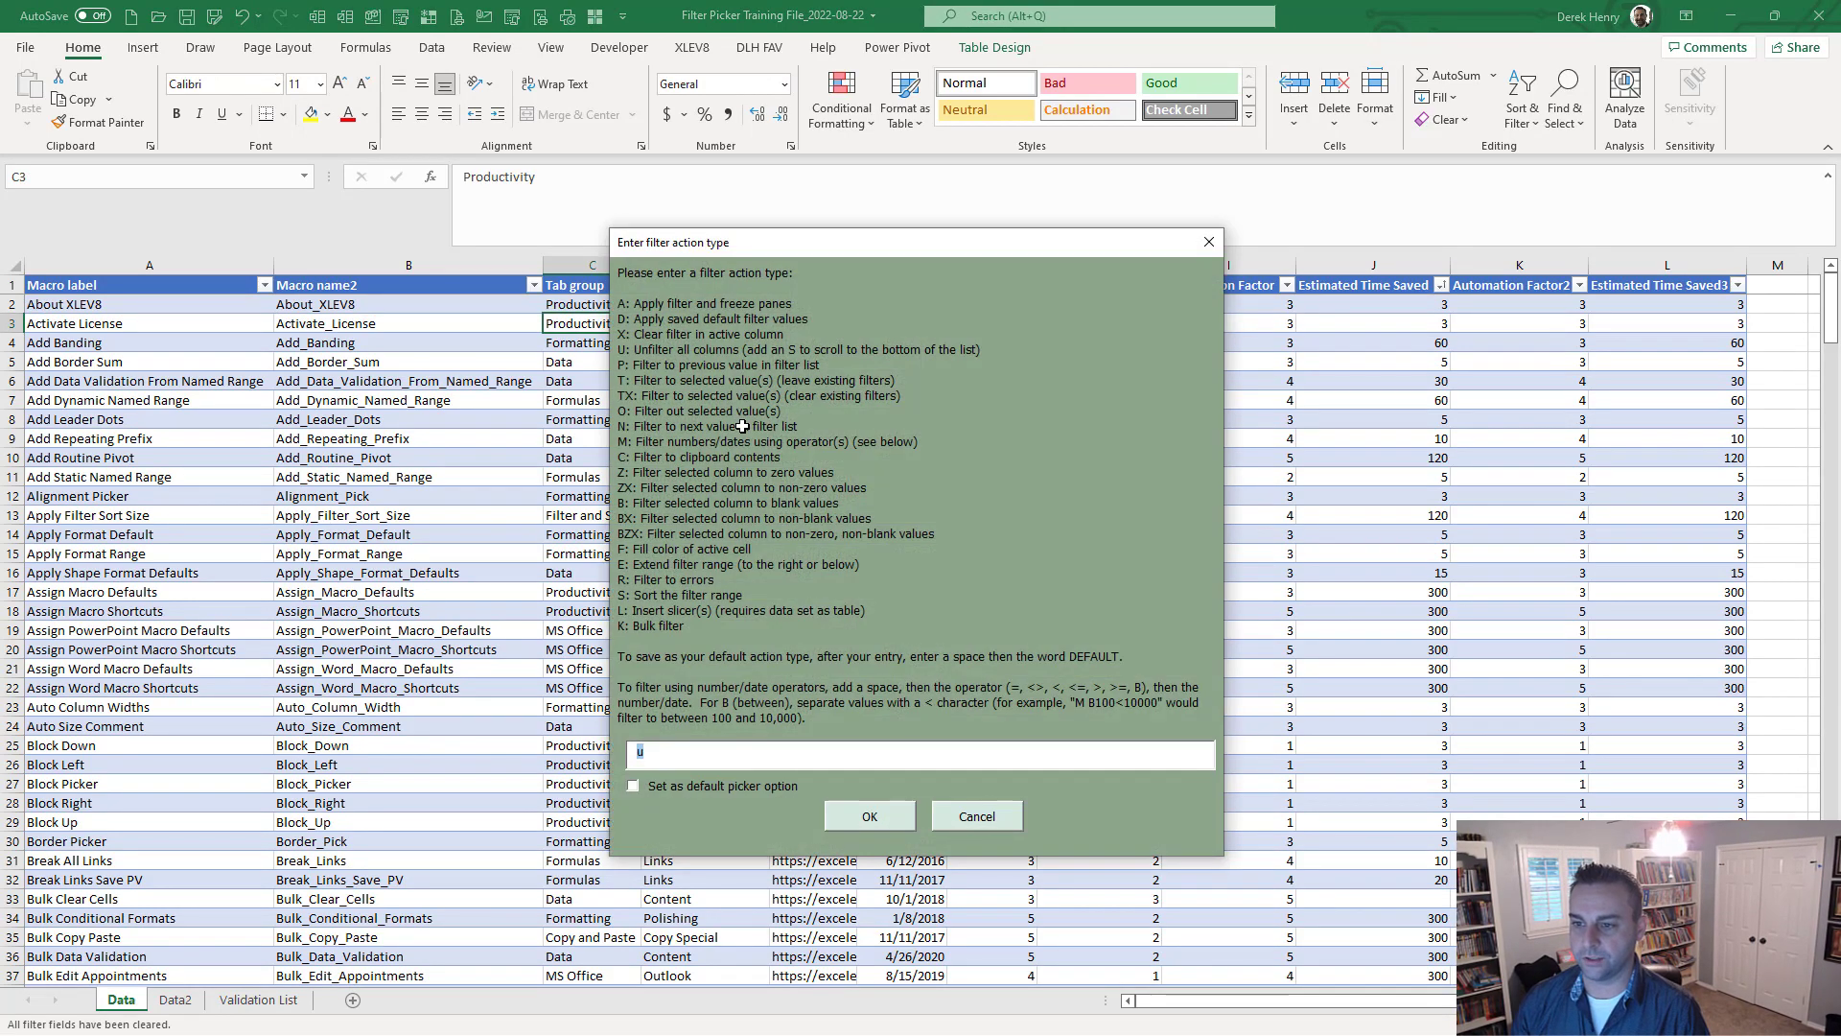
pyautogui.write('r')
pyautogui.press('Return')
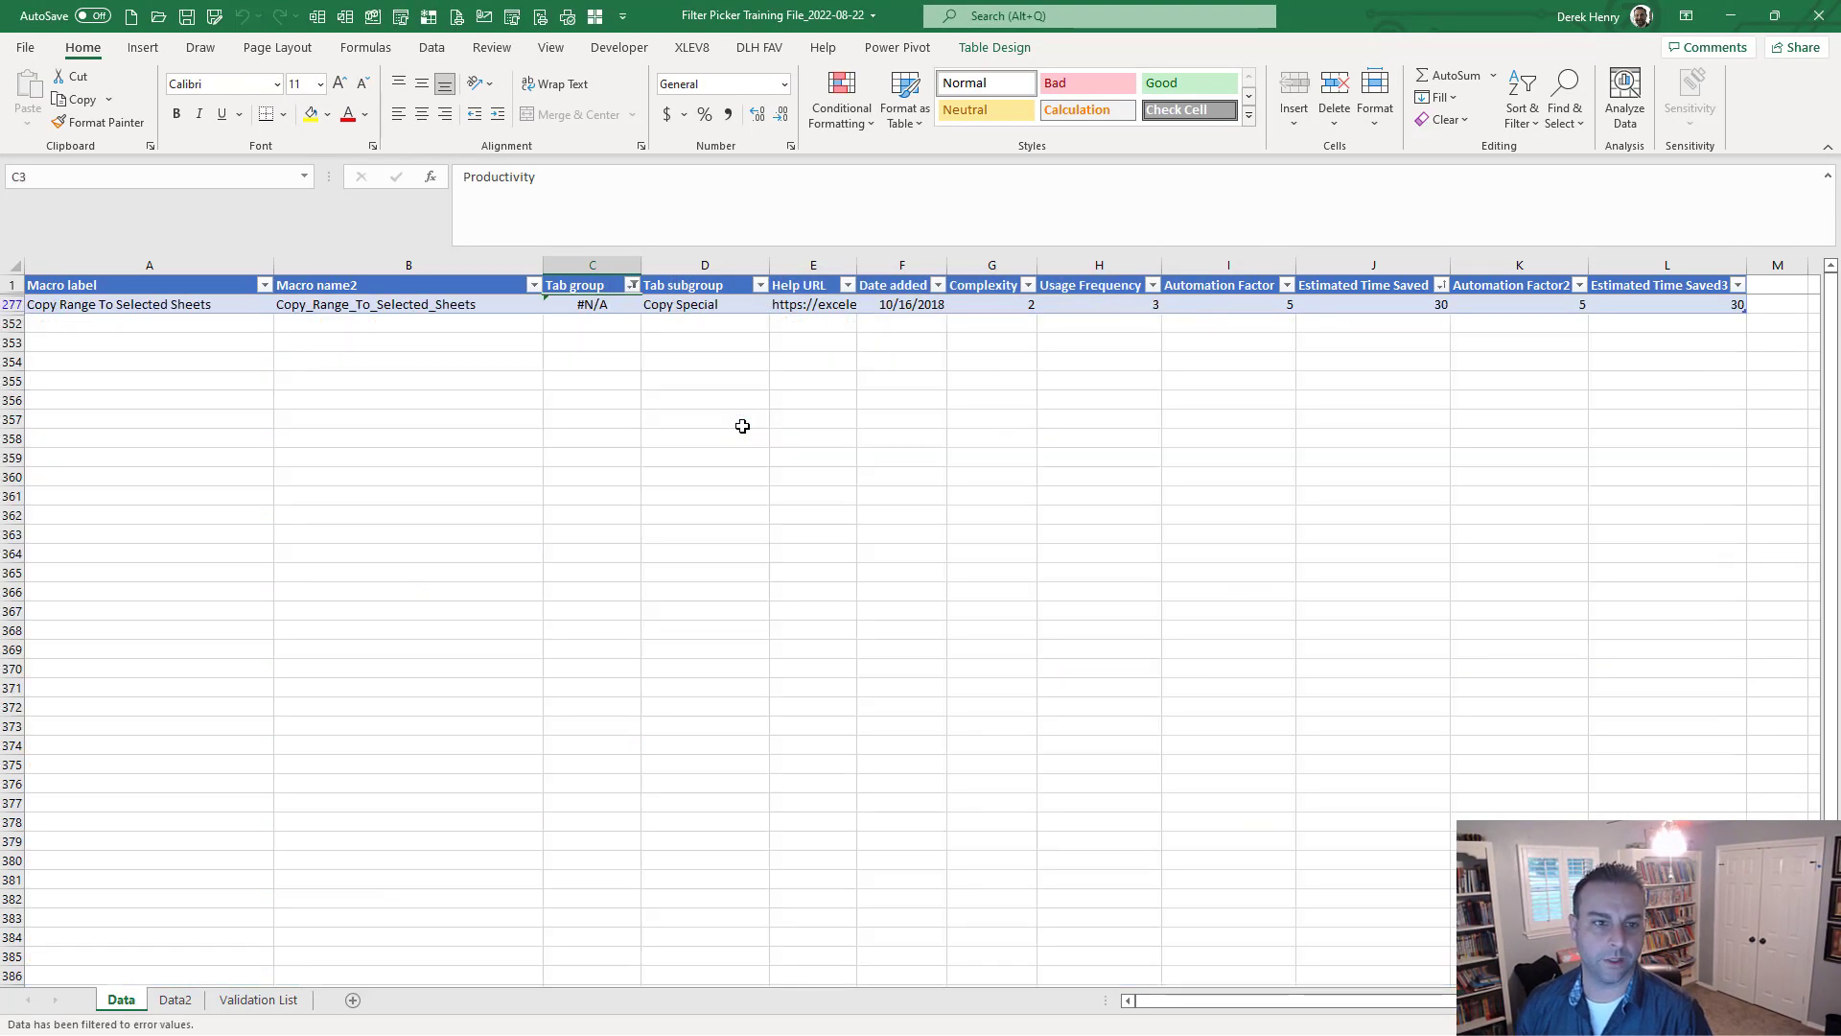
pyautogui.press('Down')
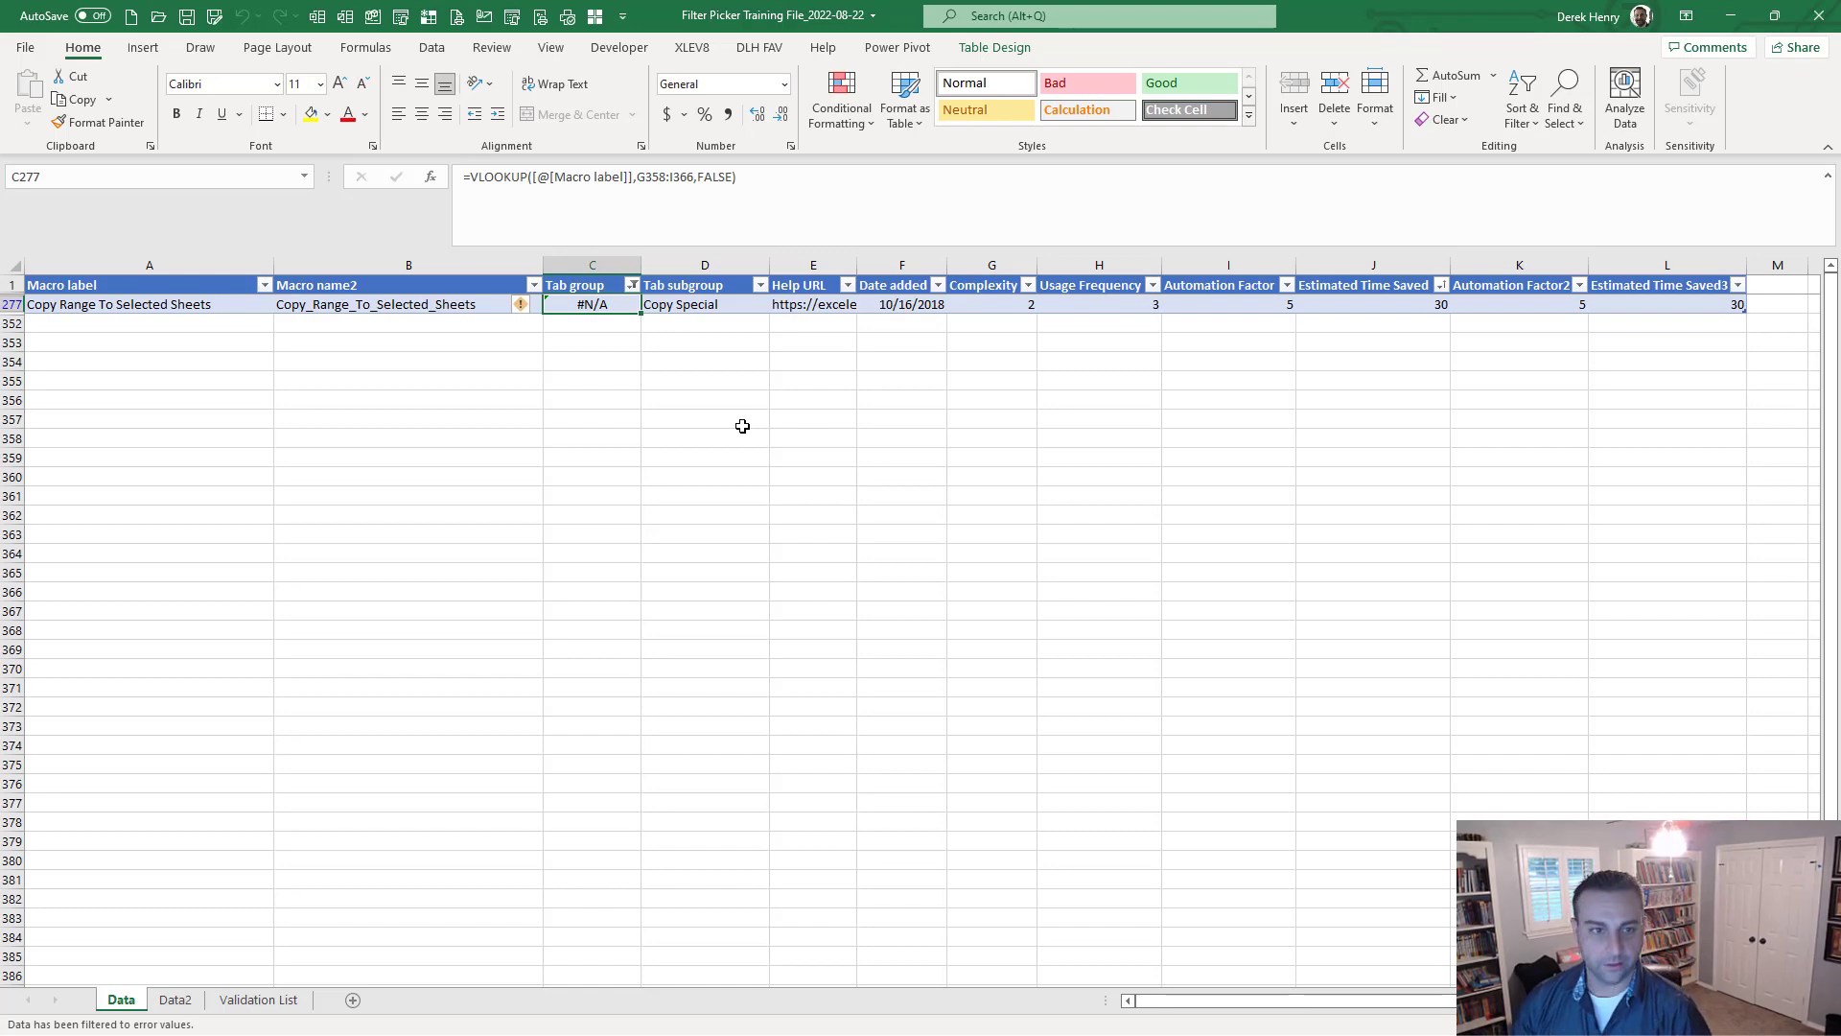
# Clear the error filter by unfiltering all columns through Filter Picker.
pyautogui.hotkey('ctrl', 'shift', 'f')
pyautogui.write('c')
pyautogui.press('Return')
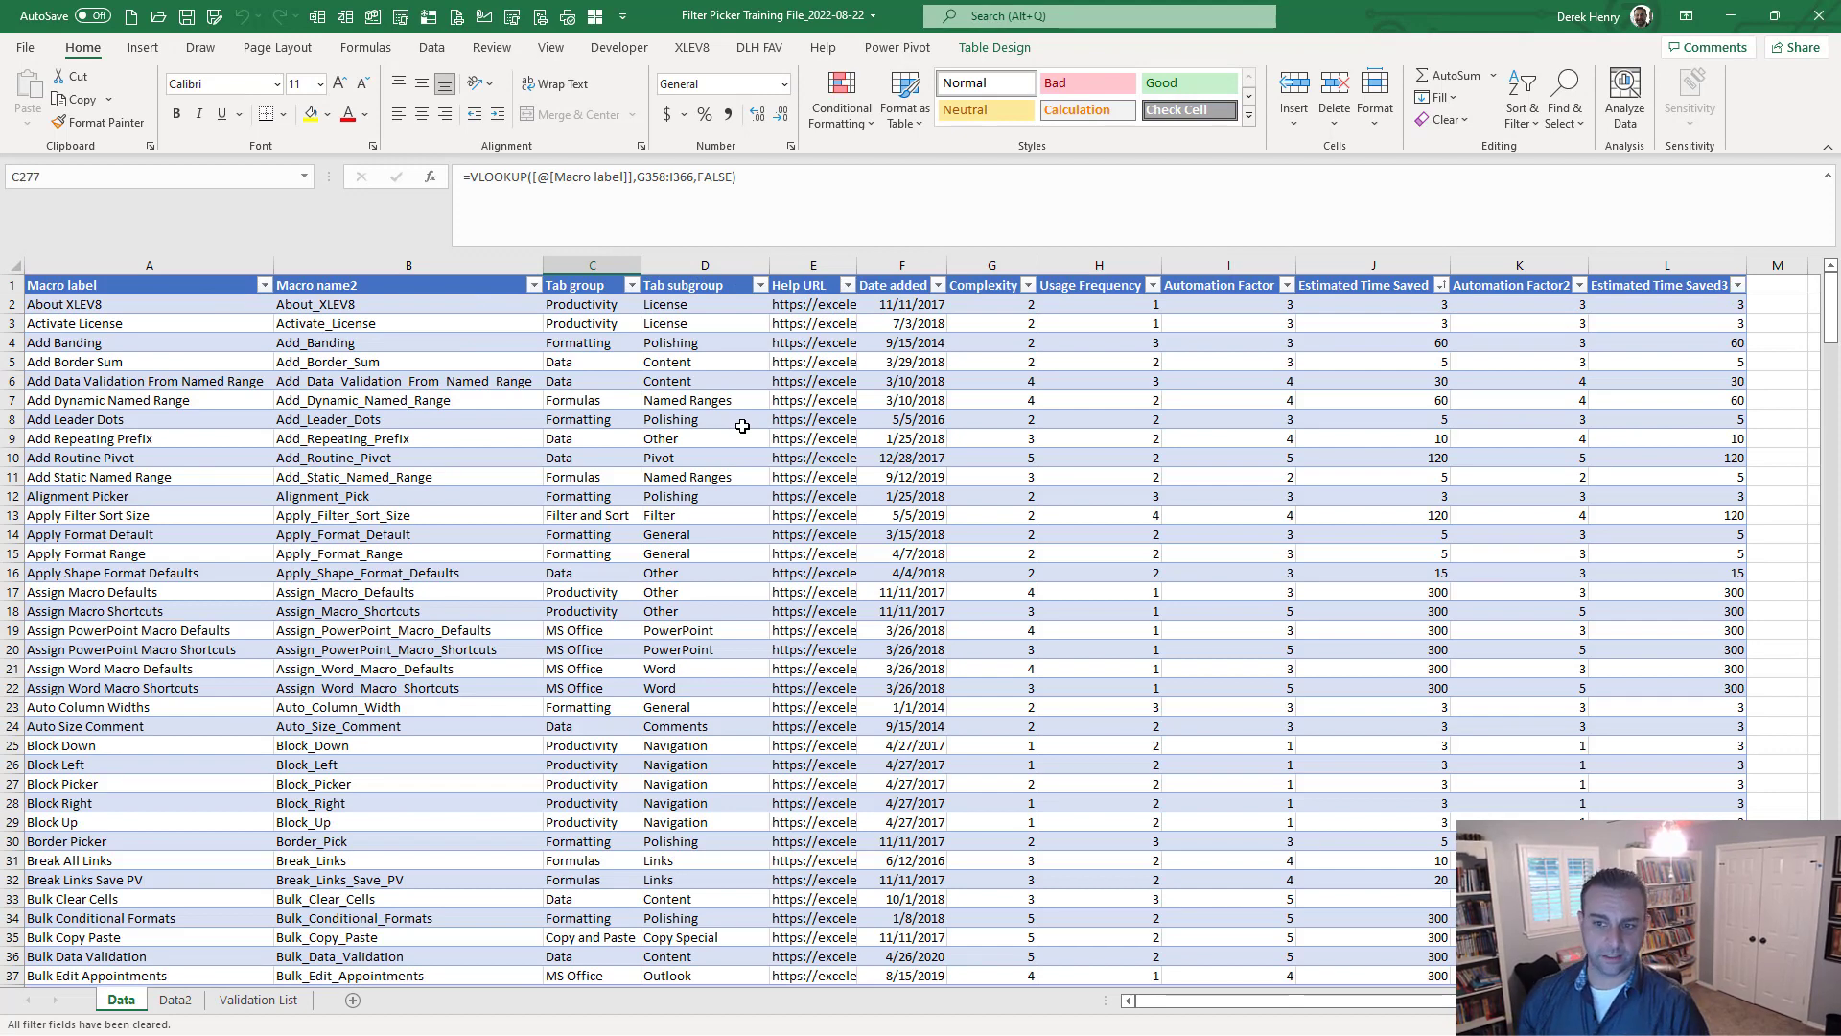
# Run the Bulk filter action type K from the Data table to add the Bulk_Filter sheet, and return to the Data sheet.
pyautogui.click(586, 514)
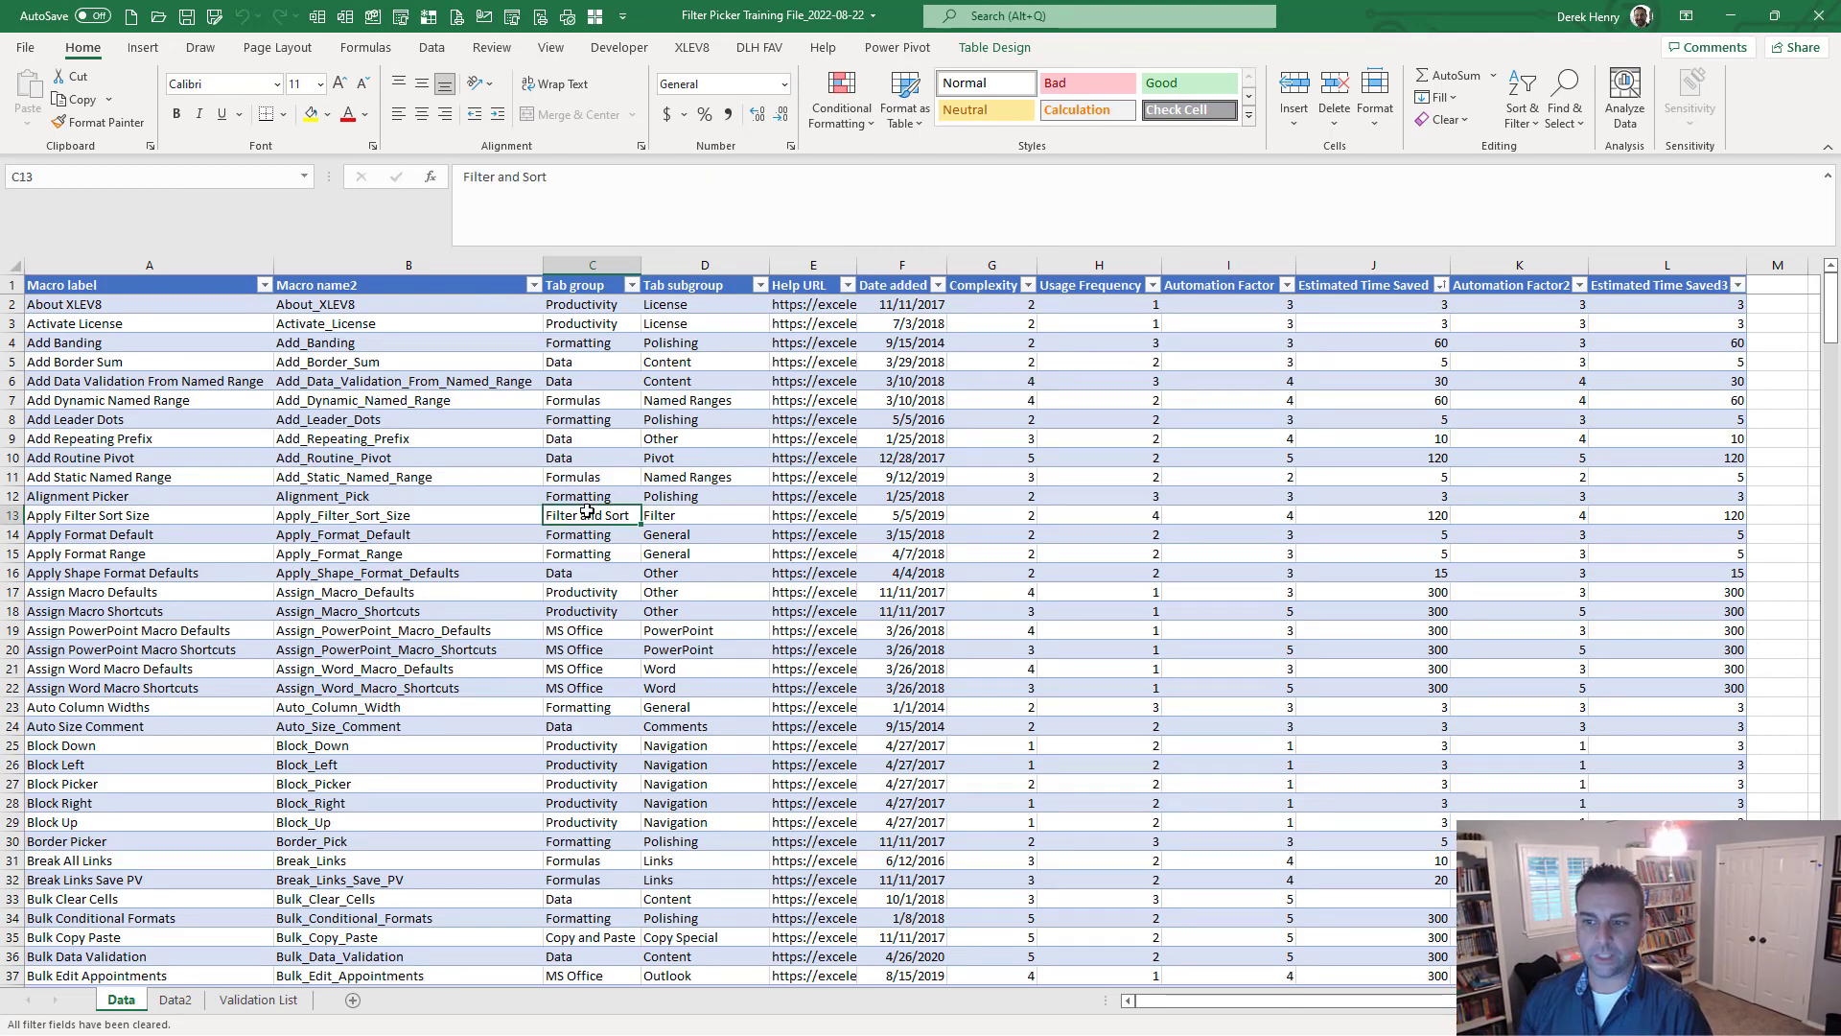
pyautogui.hotkey('ctrl', 'shift', 'f')
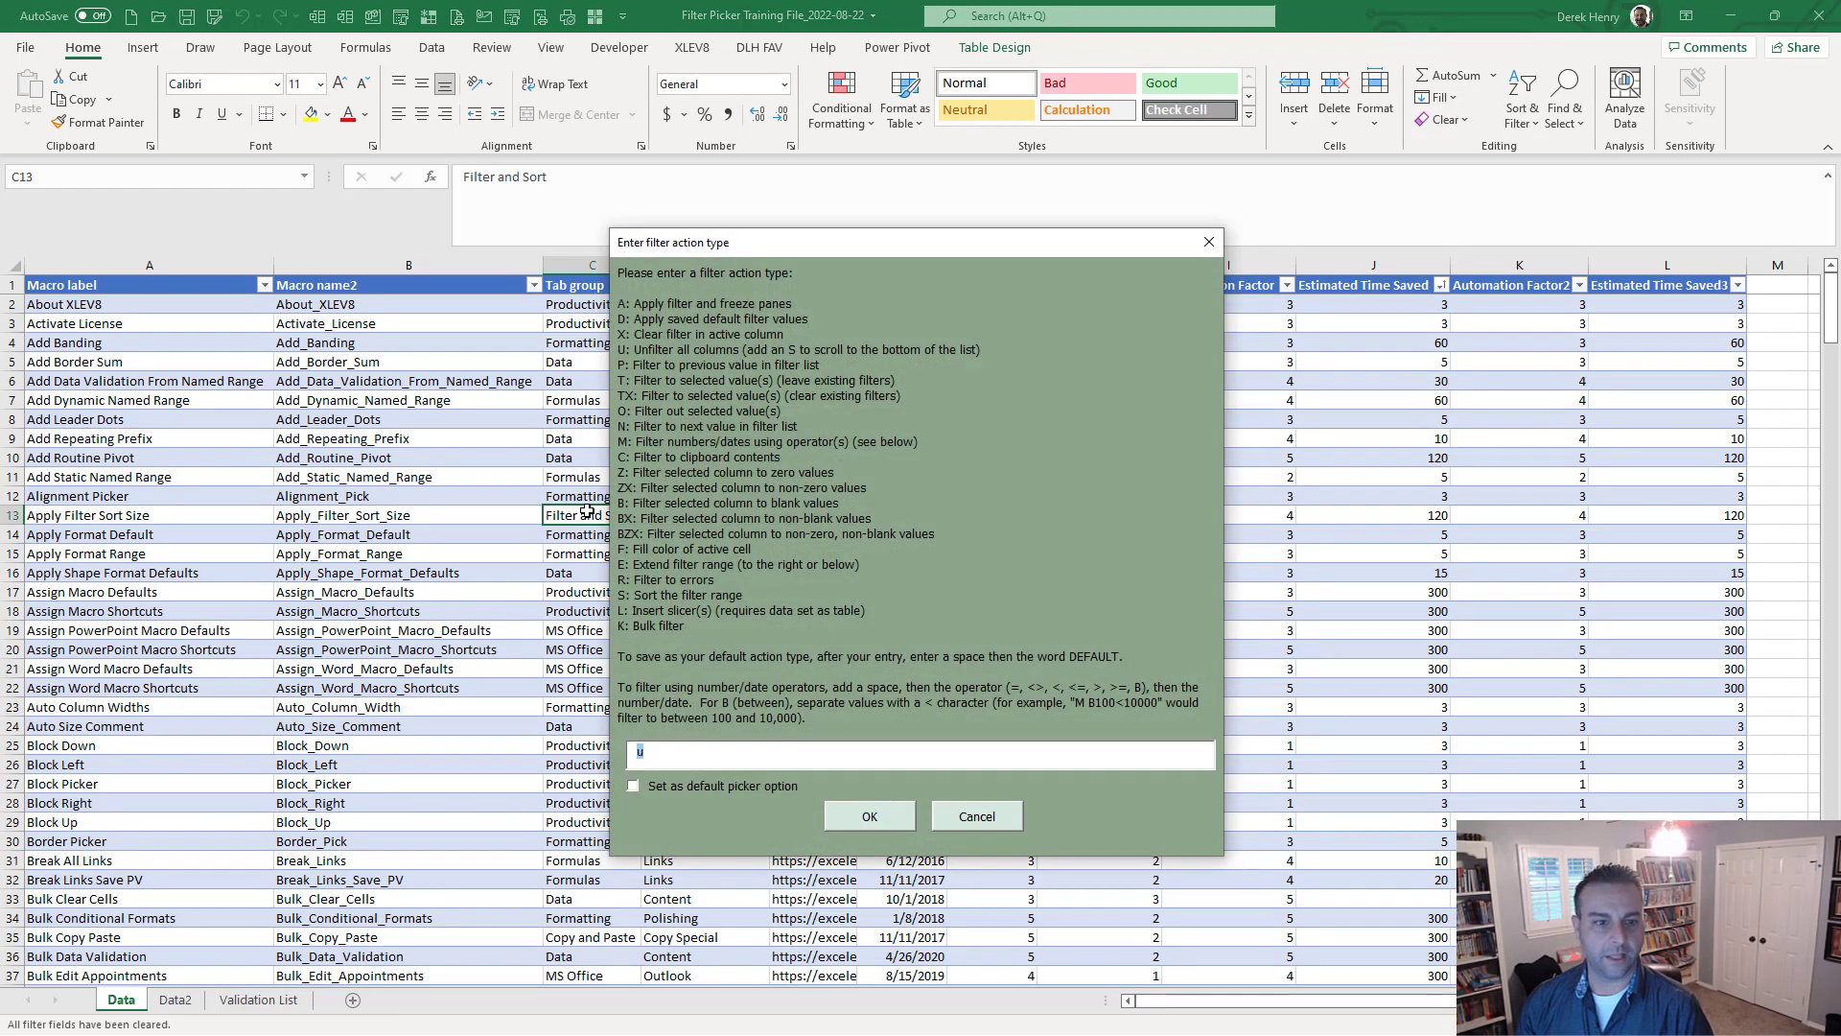
pyautogui.write('k')
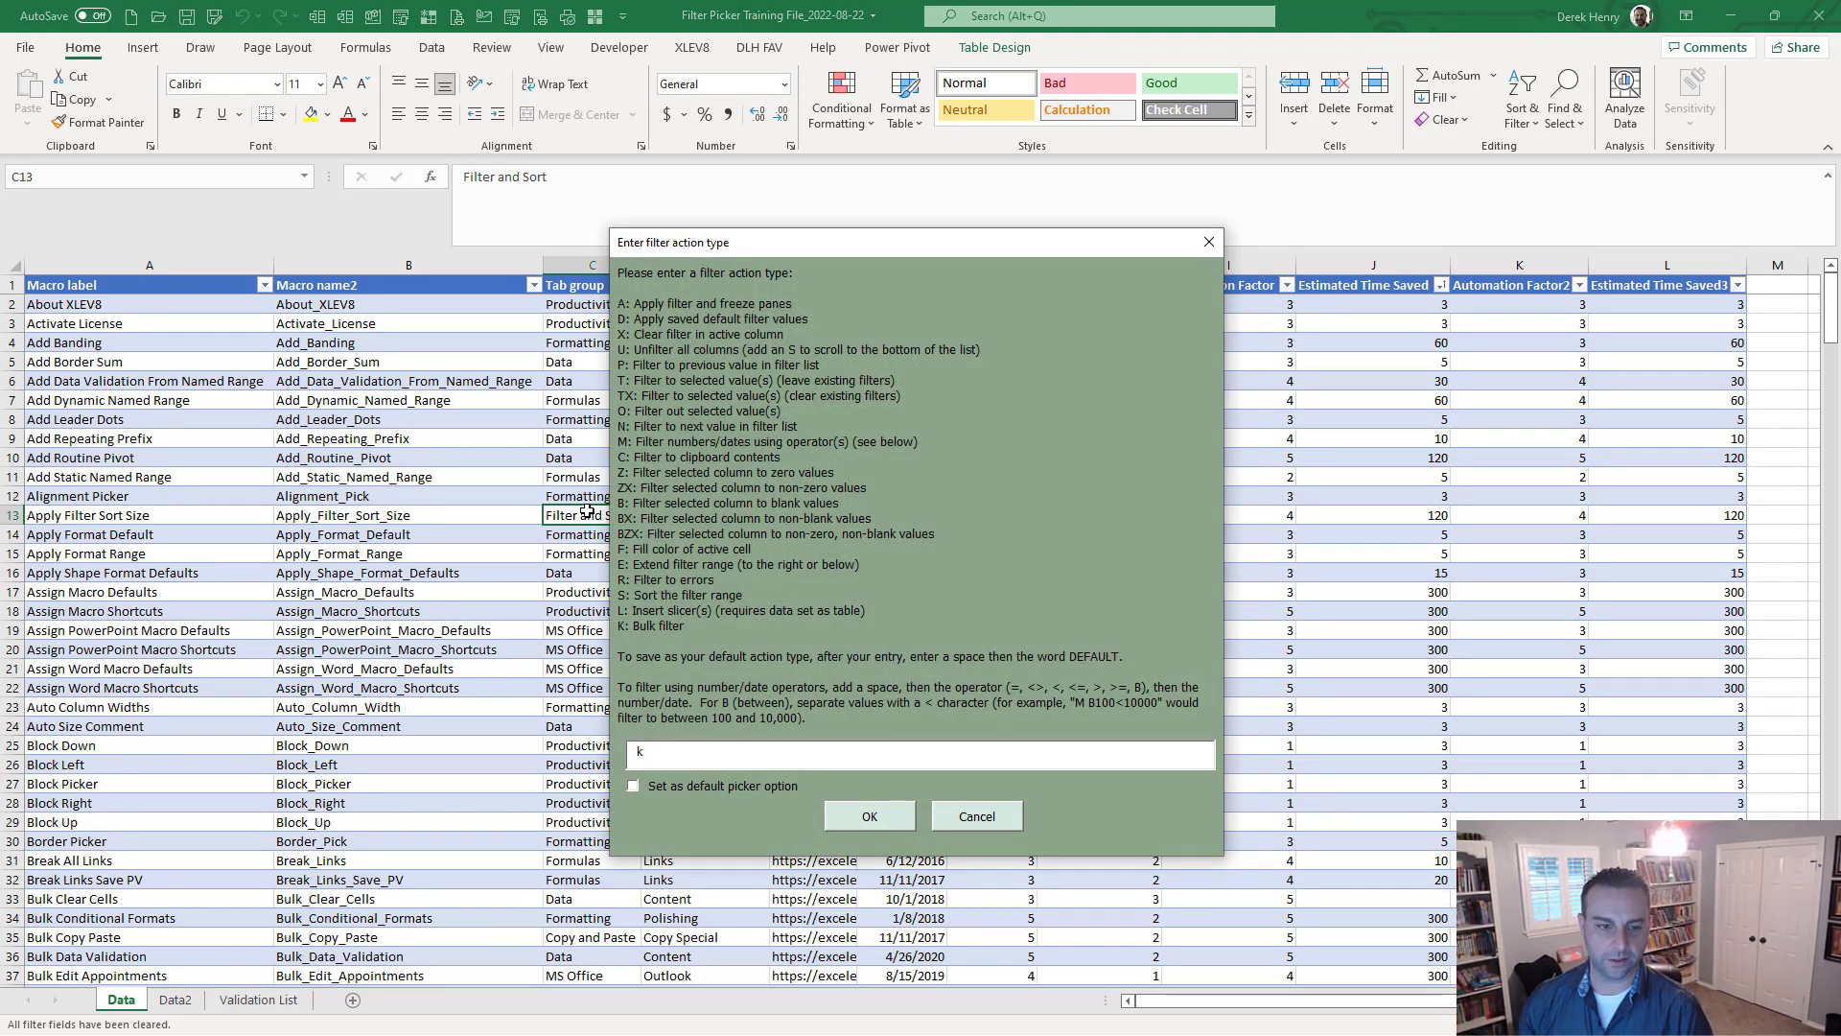
pyautogui.press('Return')
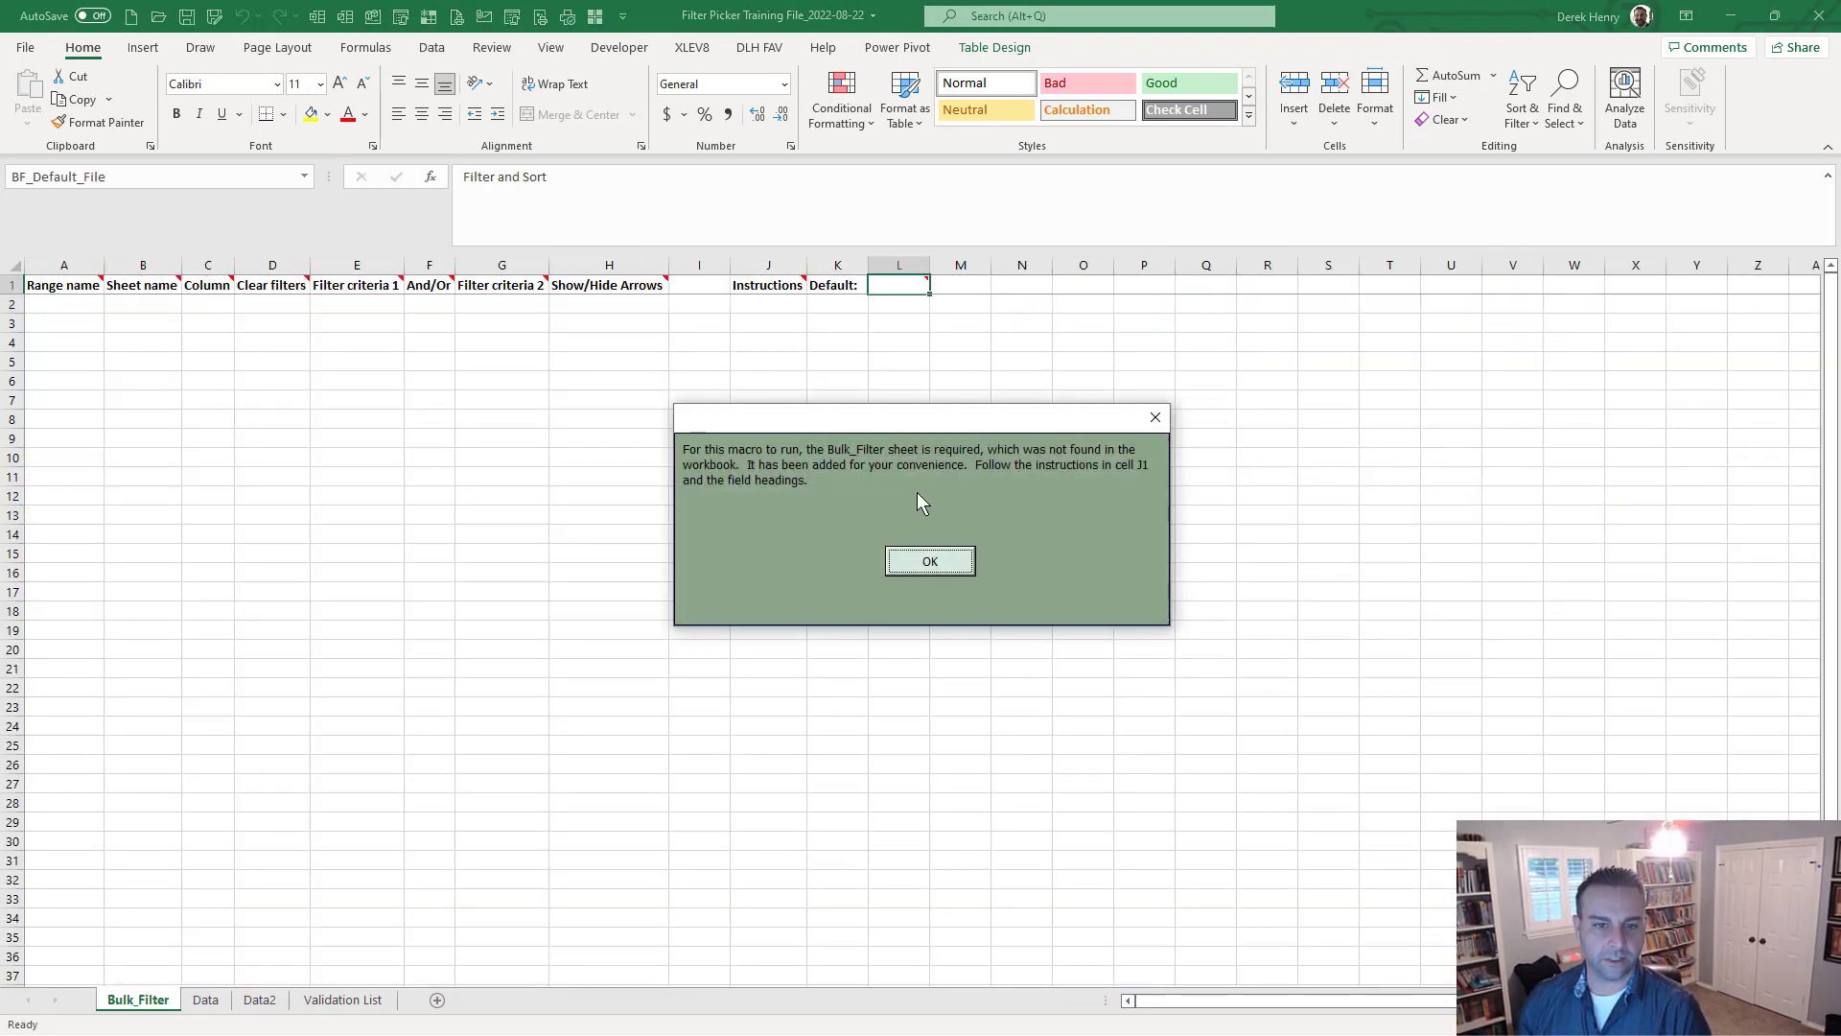
pyautogui.click(930, 562)
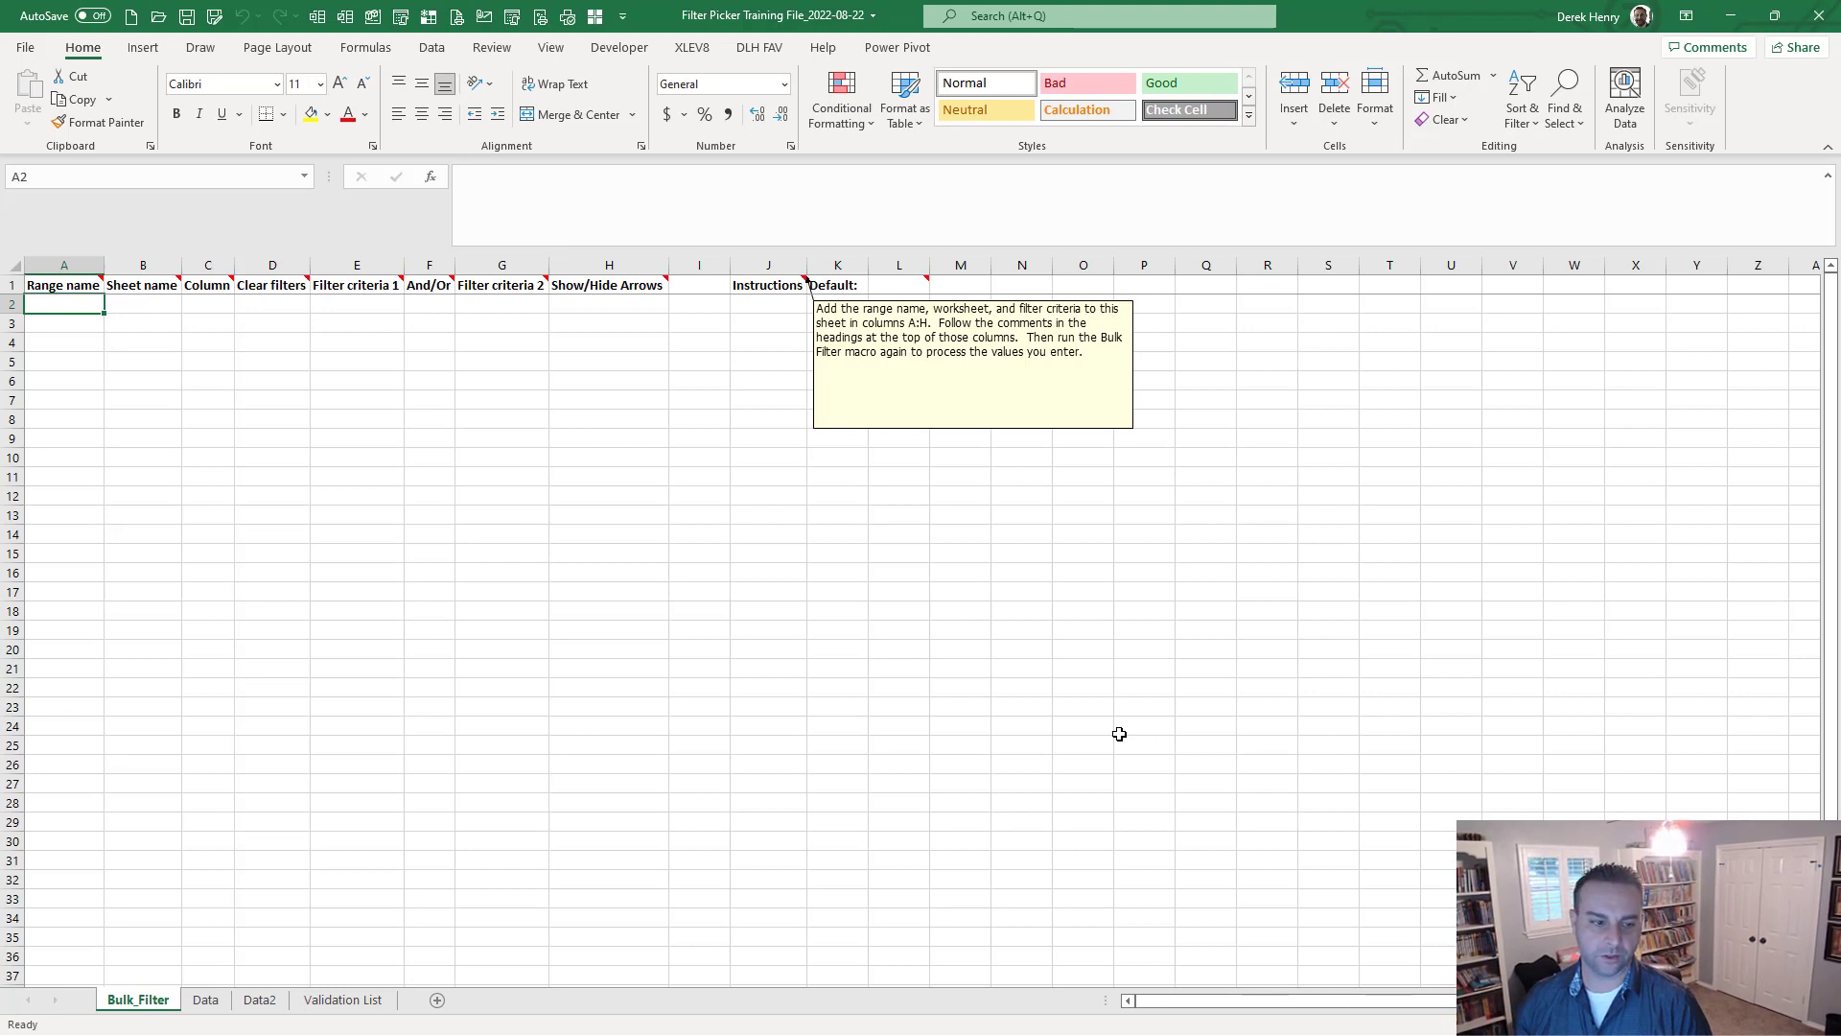
pyautogui.click(206, 1002)
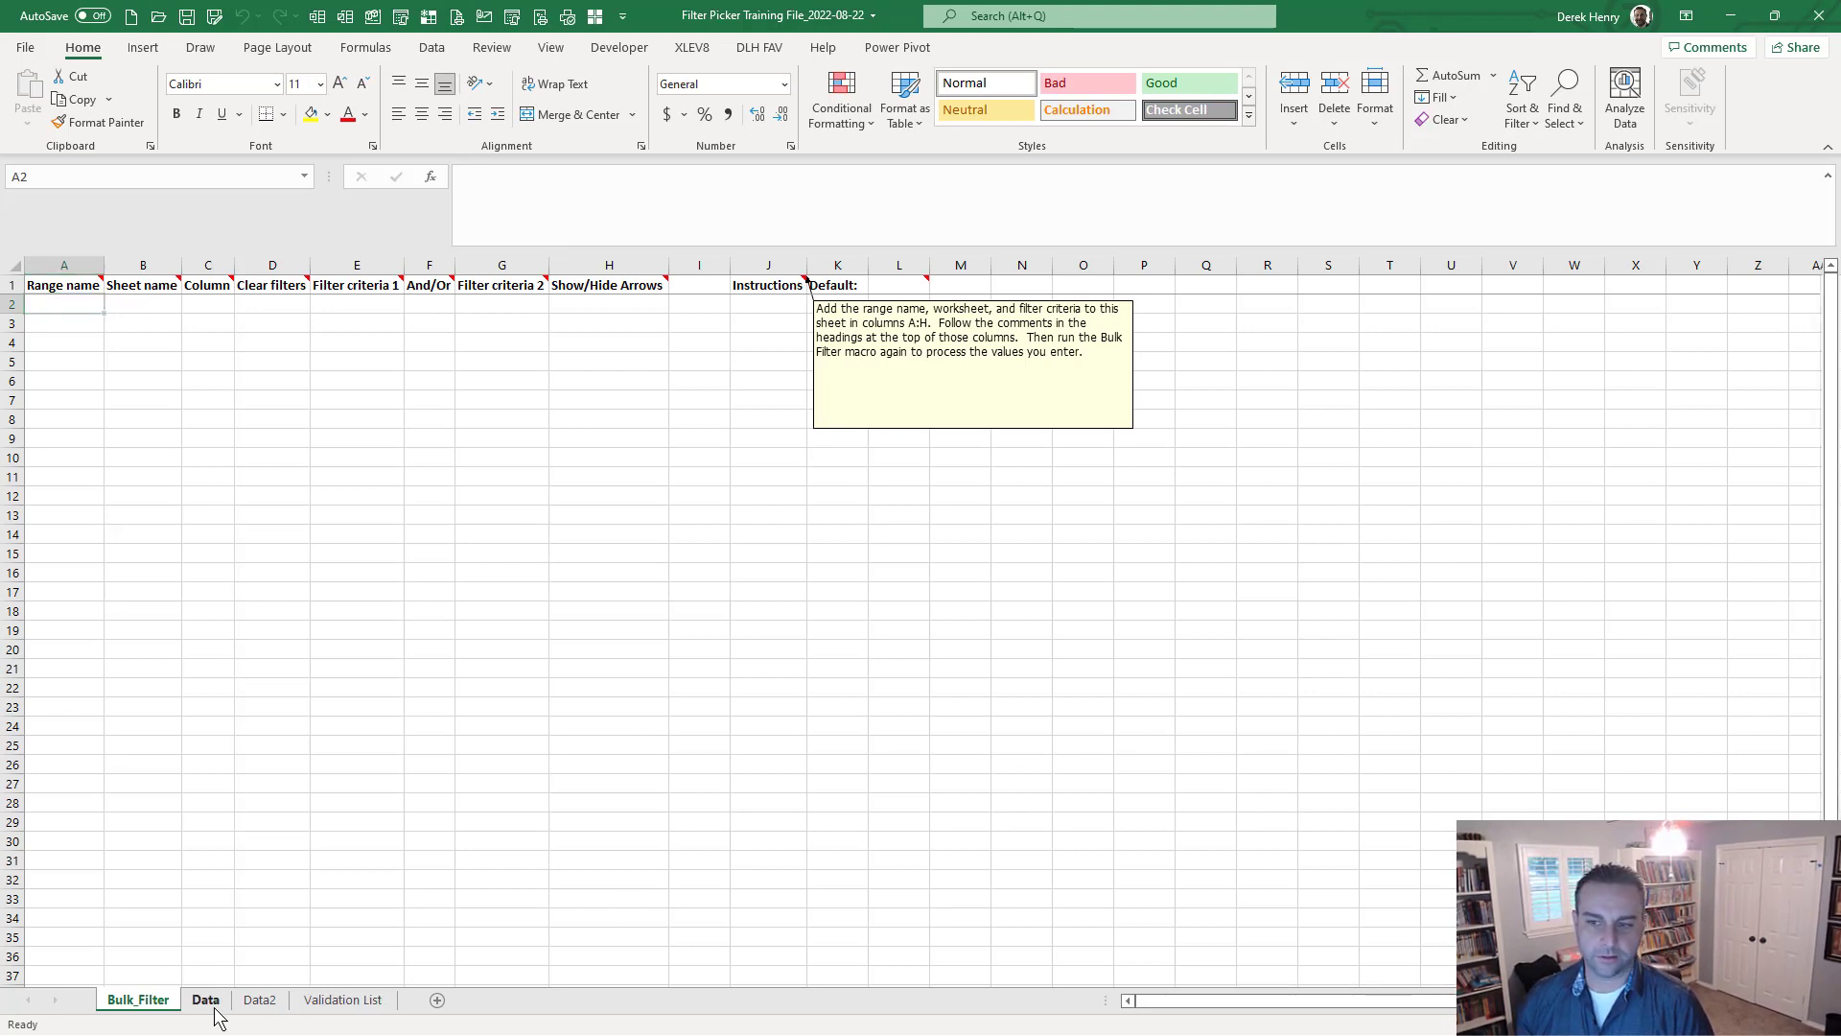